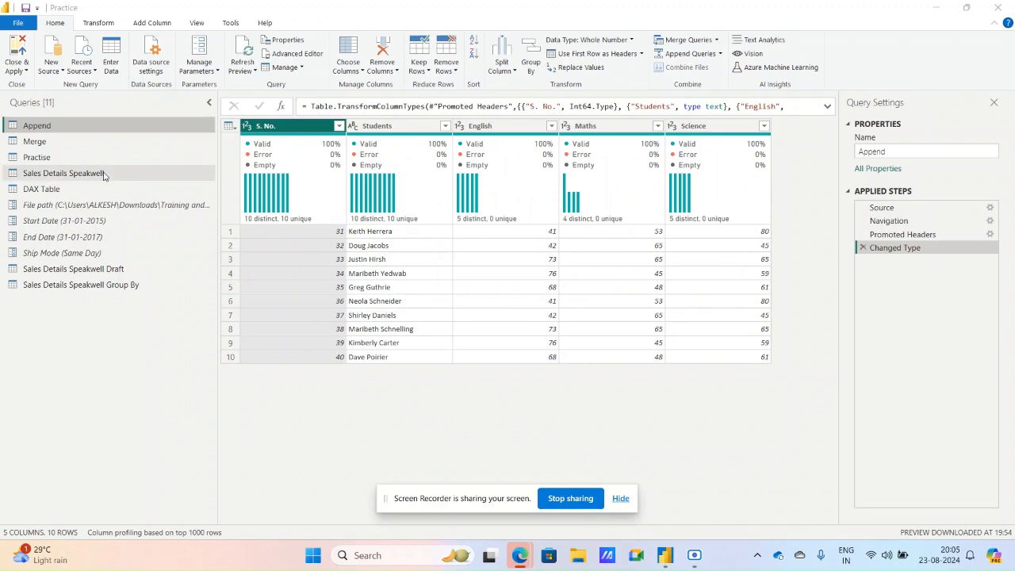
Open the Sales Details Speakwell query and base column profiling on the entire data set
left_click(100, 172)
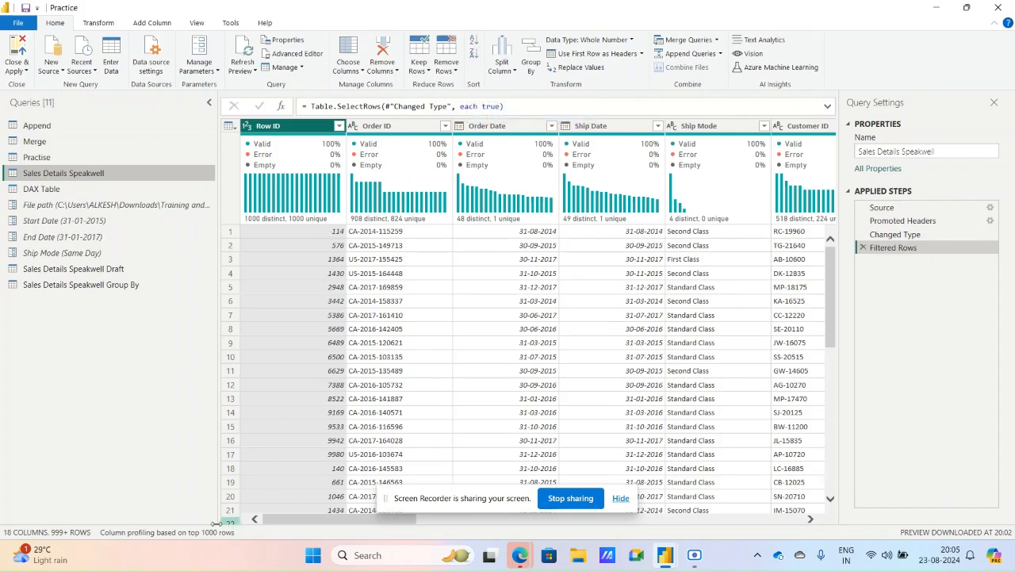
left_click(144, 533)
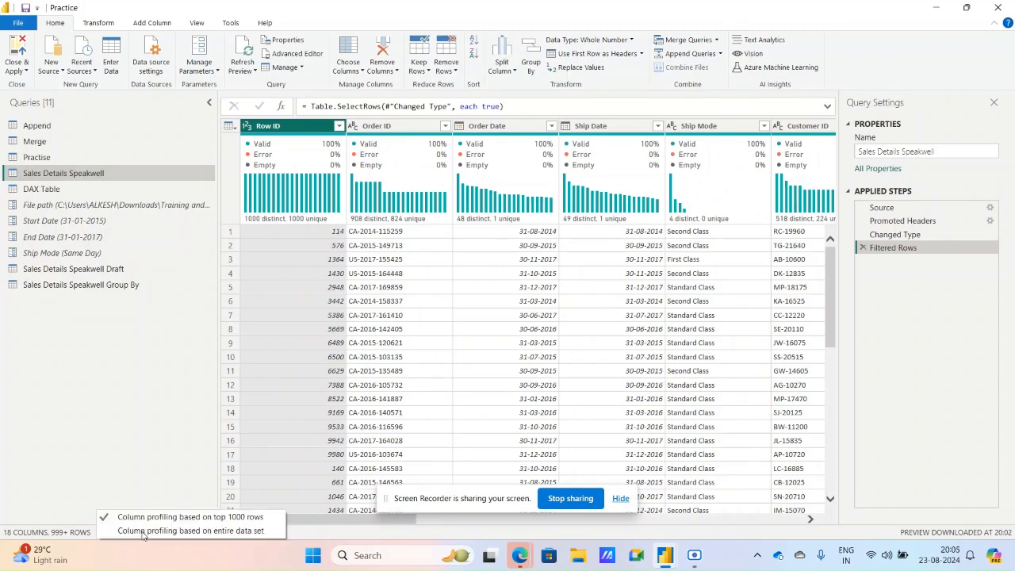
left_click(191, 530)
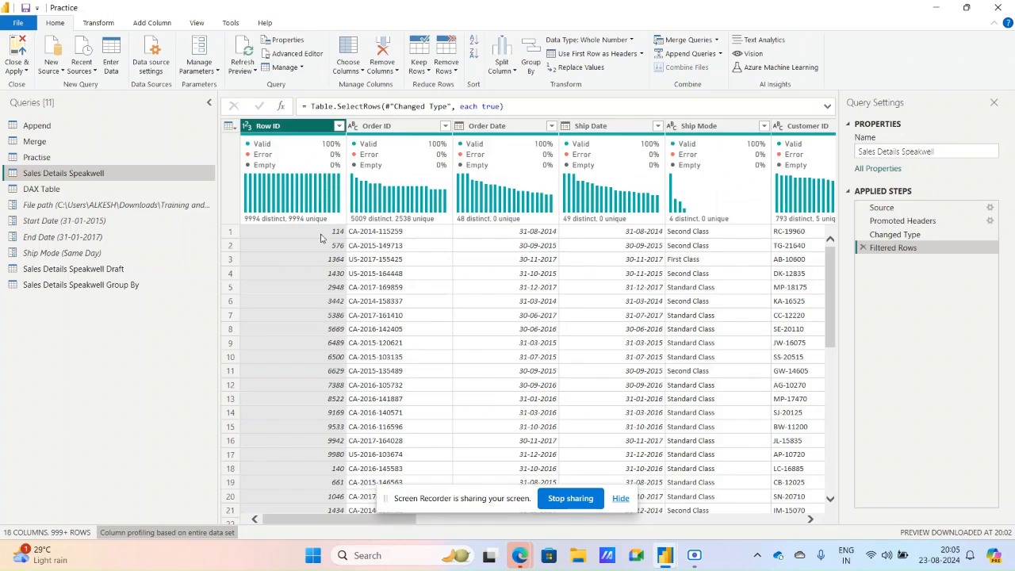
Switch column profiling back to the top 1000 rows and check the Row ID and Order ID distinct and unique counts
left_click(181, 532)
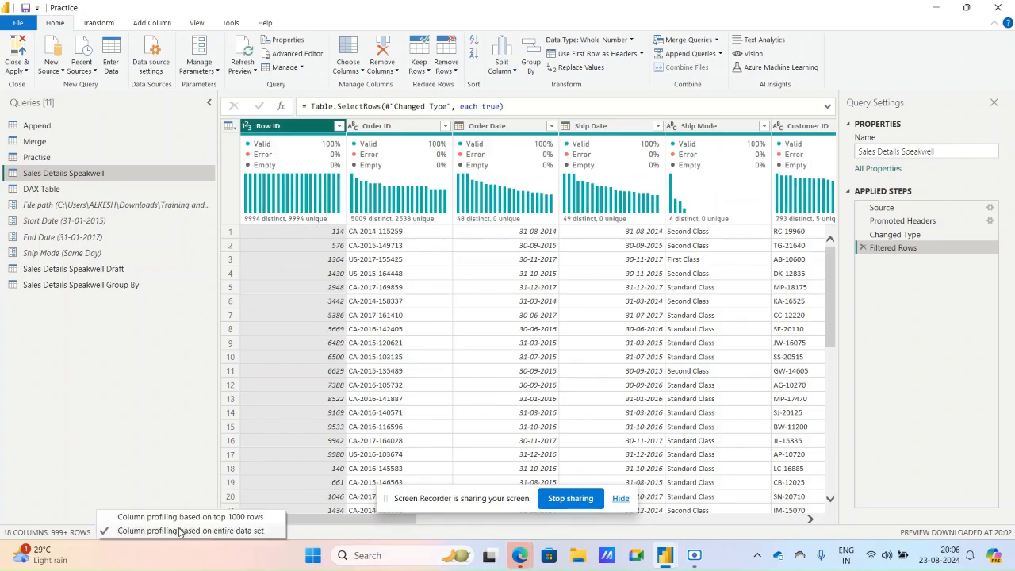
left_click(187, 517)
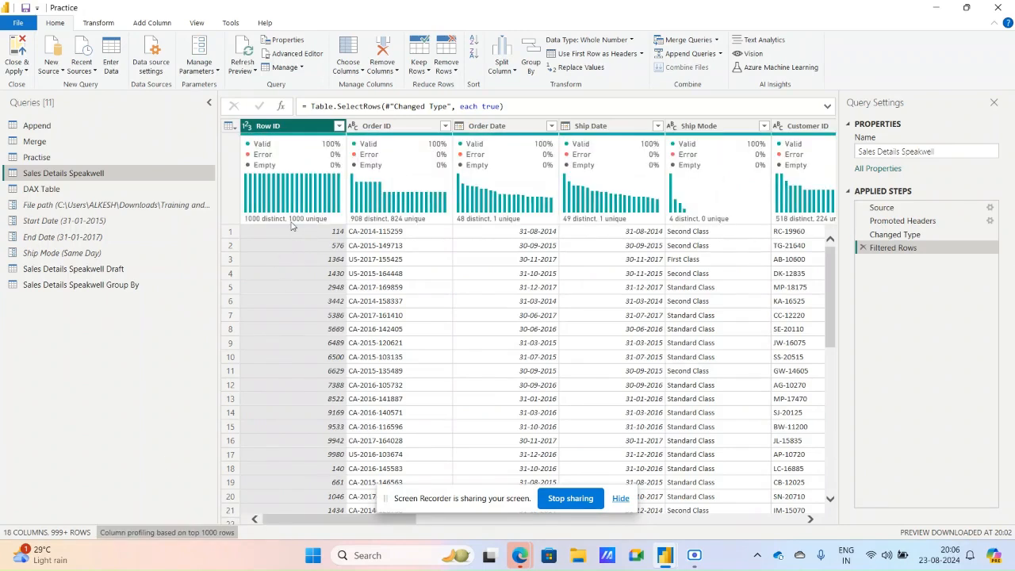
mouse_move(332, 226)
mouse_move(447, 225)
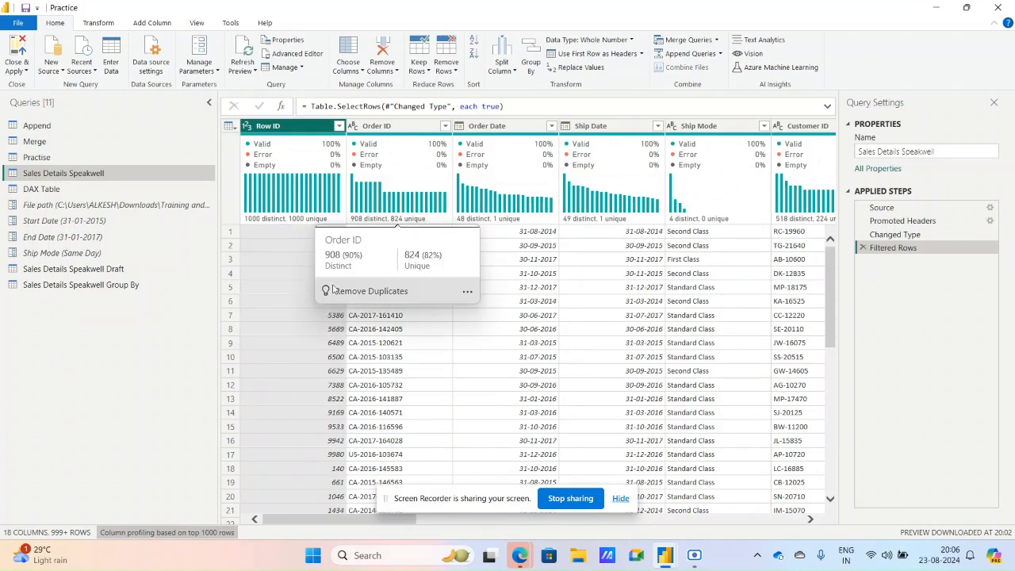
Set column profiling to use the entire data set again and check the Row ID distribution
left_click(205, 532)
left_click(208, 530)
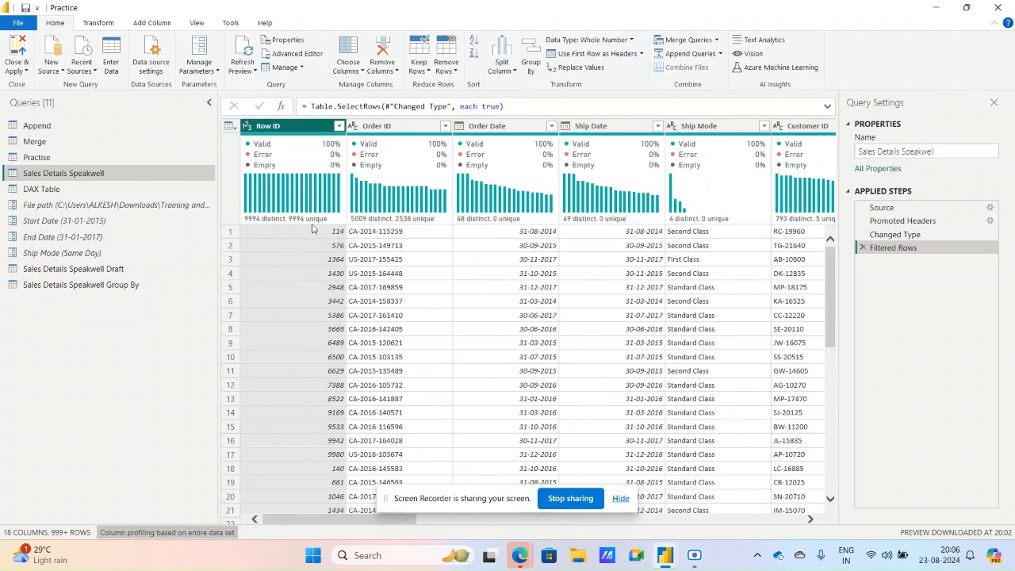
mouse_move(311, 227)
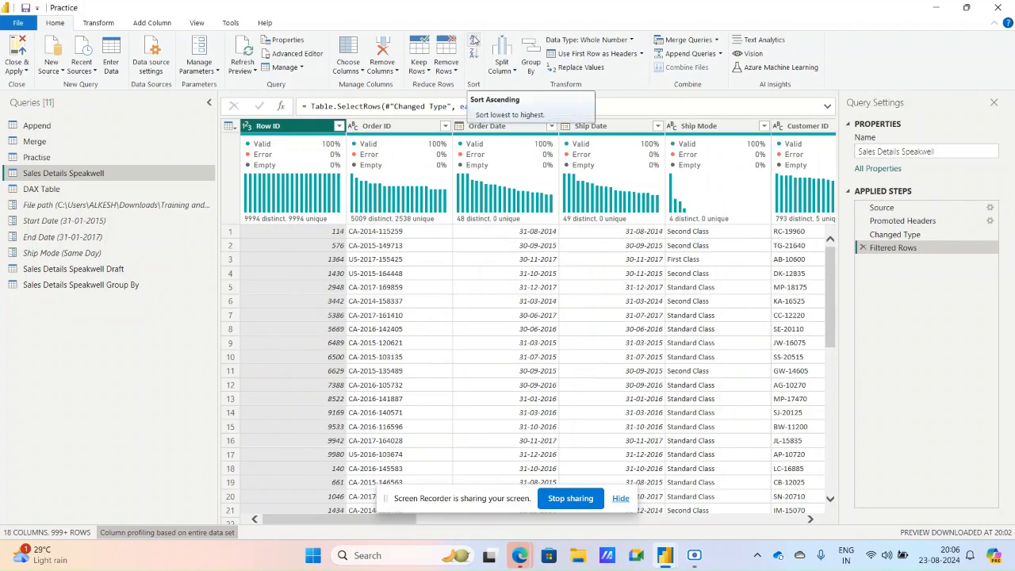
Sort the rows by Row ID in ascending order and apply the Row ID filter with all values selected
left_click(474, 40)
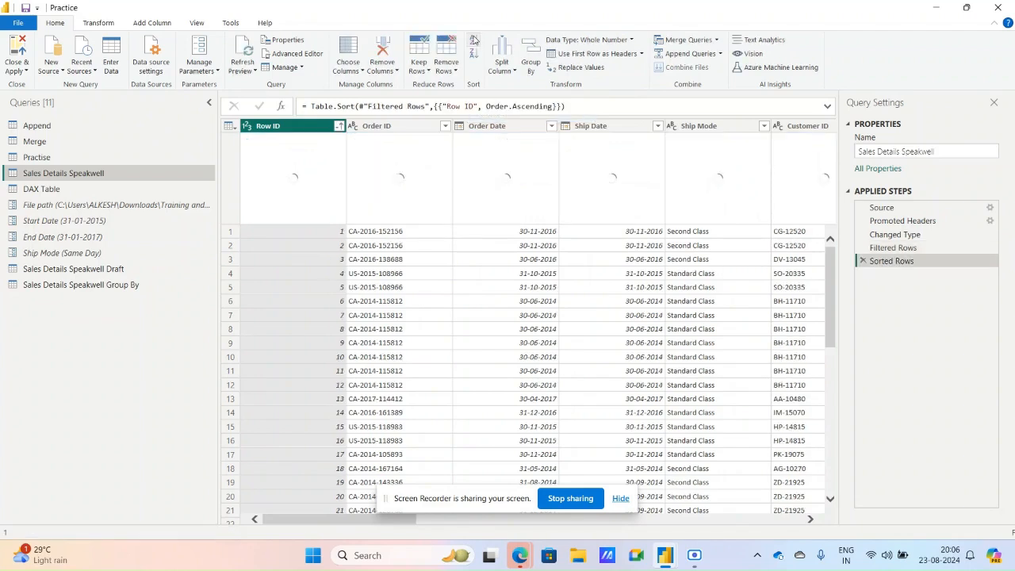
left_click(339, 127)
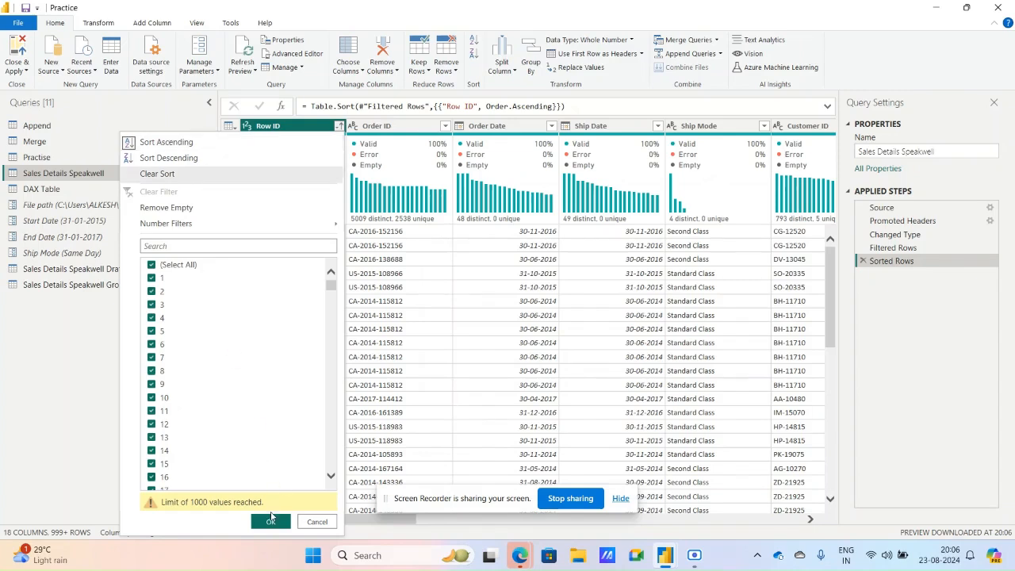
left_click(271, 522)
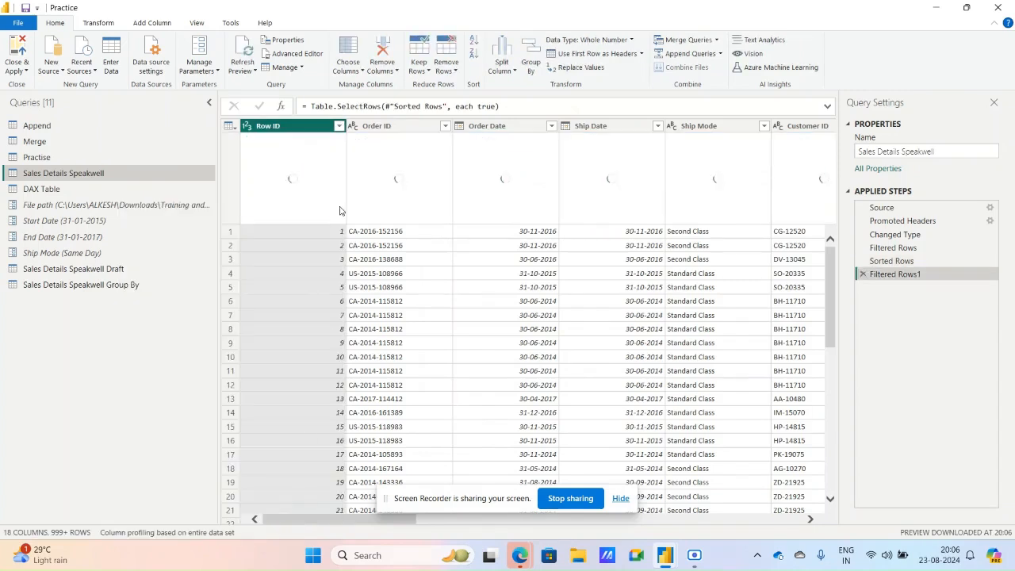
Add another ascending Row ID sort on top of the applied filter
left_click(339, 126)
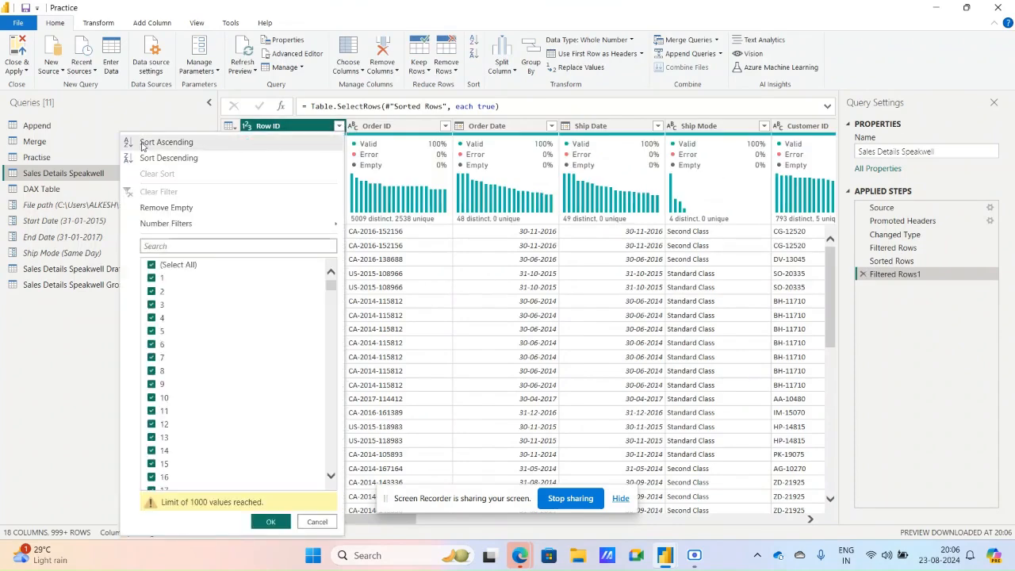
left_click(161, 144)
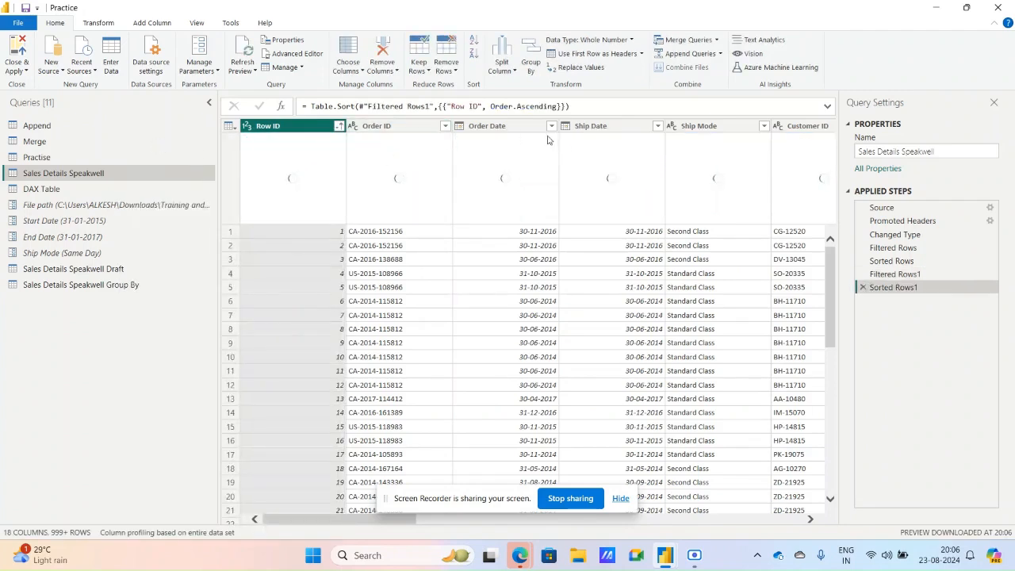
Add ascending sorts on Order ID and then Ship Mode as further sort levels
left_click(446, 126)
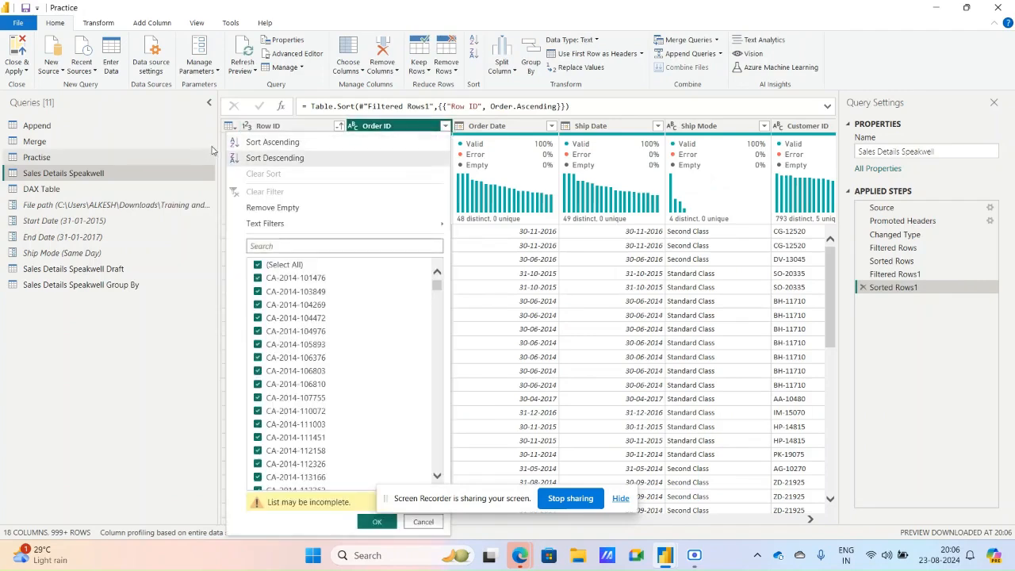
left_click(275, 143)
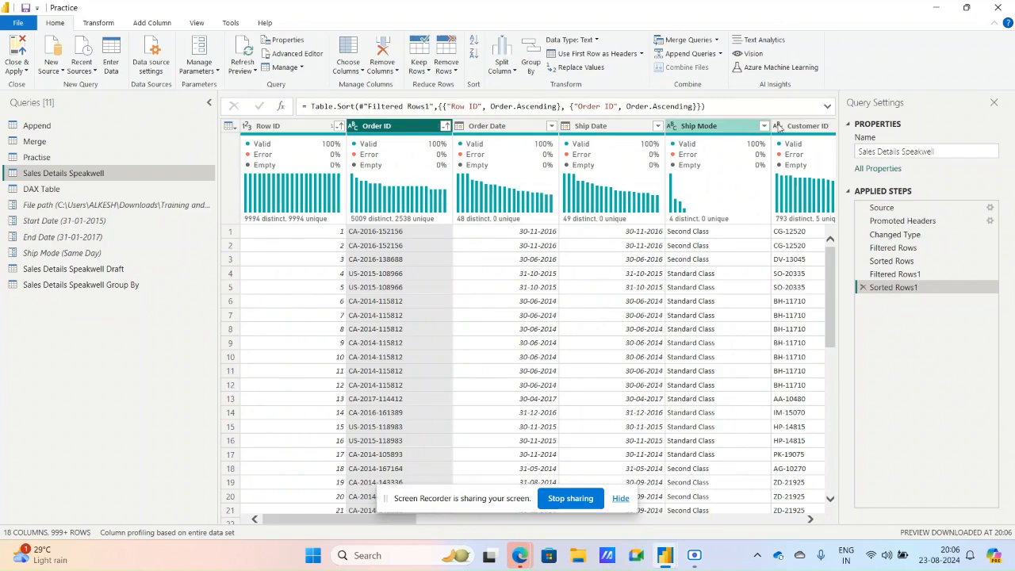
left_click(765, 127)
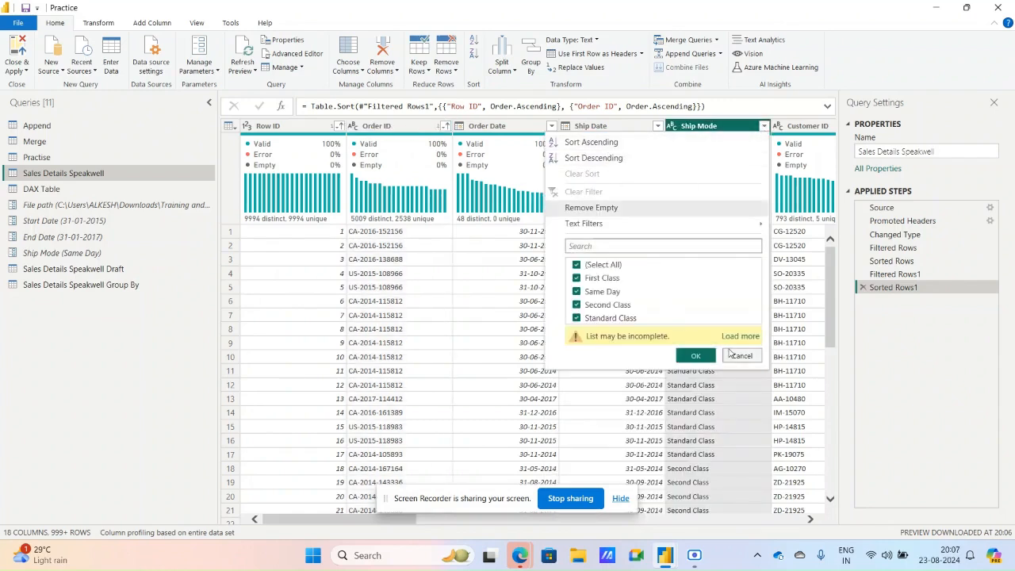
left_click(733, 342)
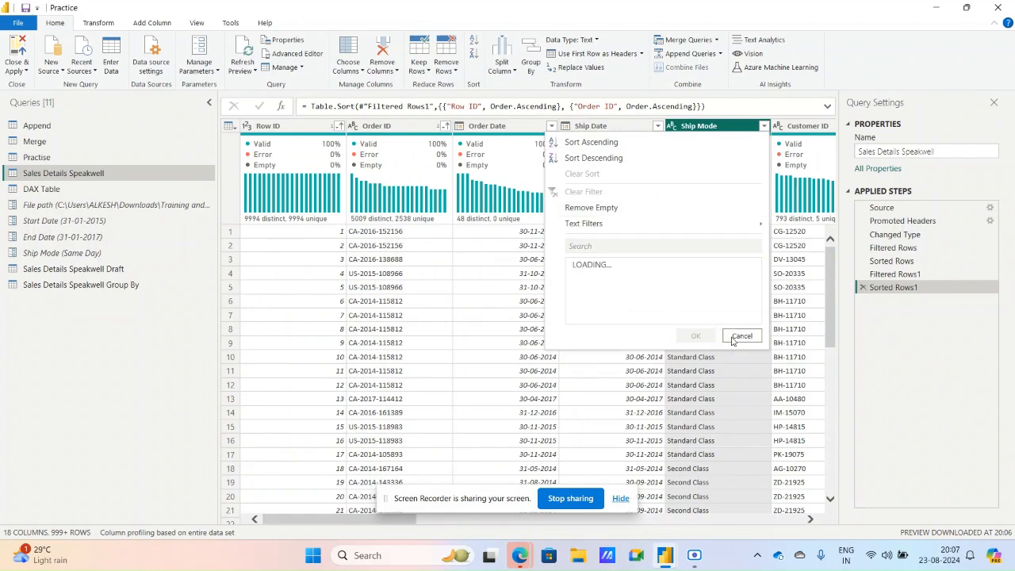
left_click(564, 143)
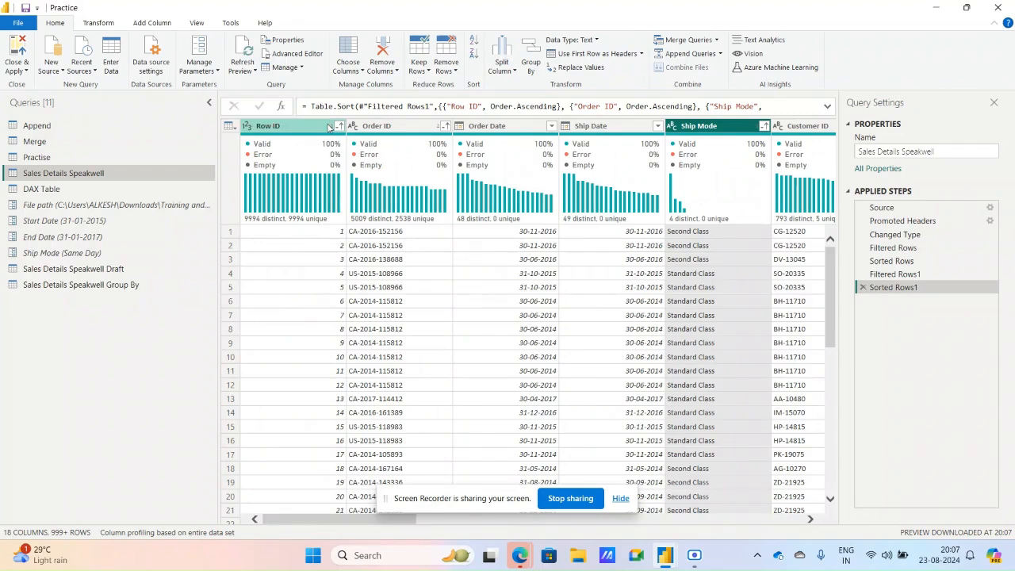
Clear the sorts from the Order ID and Ship Mode columns
left_click(339, 126)
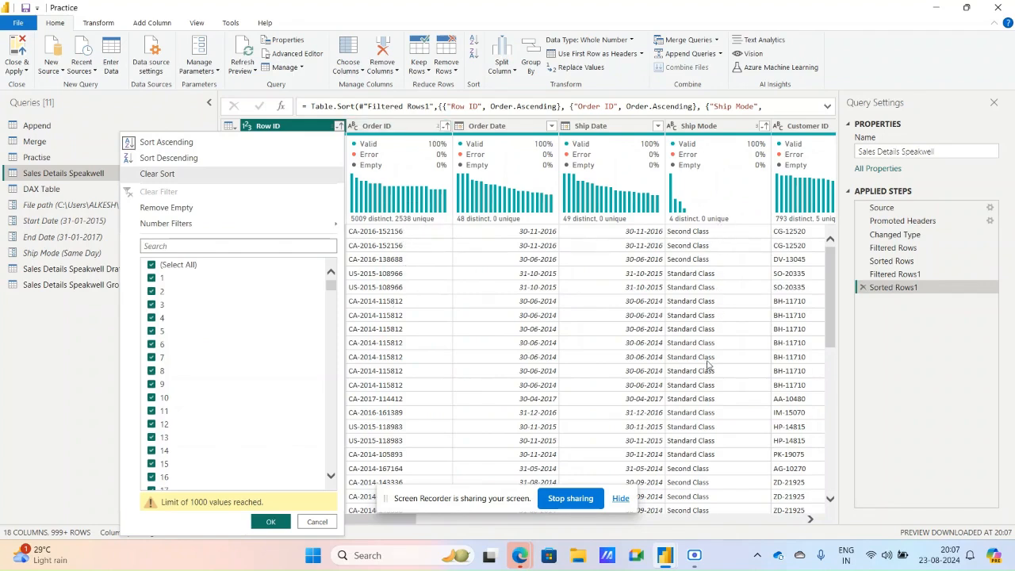
left_click(446, 127)
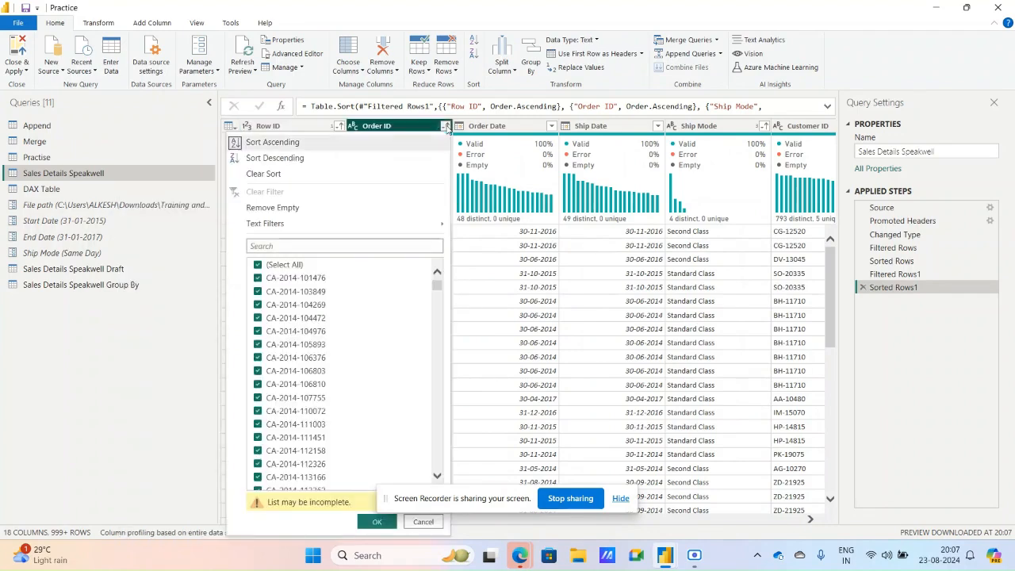
left_click(261, 174)
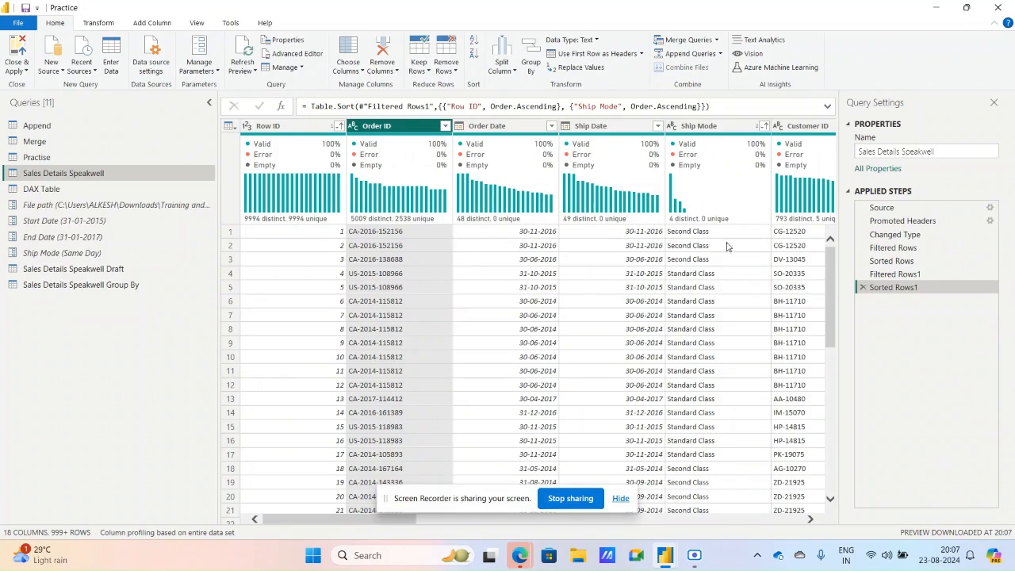
left_click(763, 126)
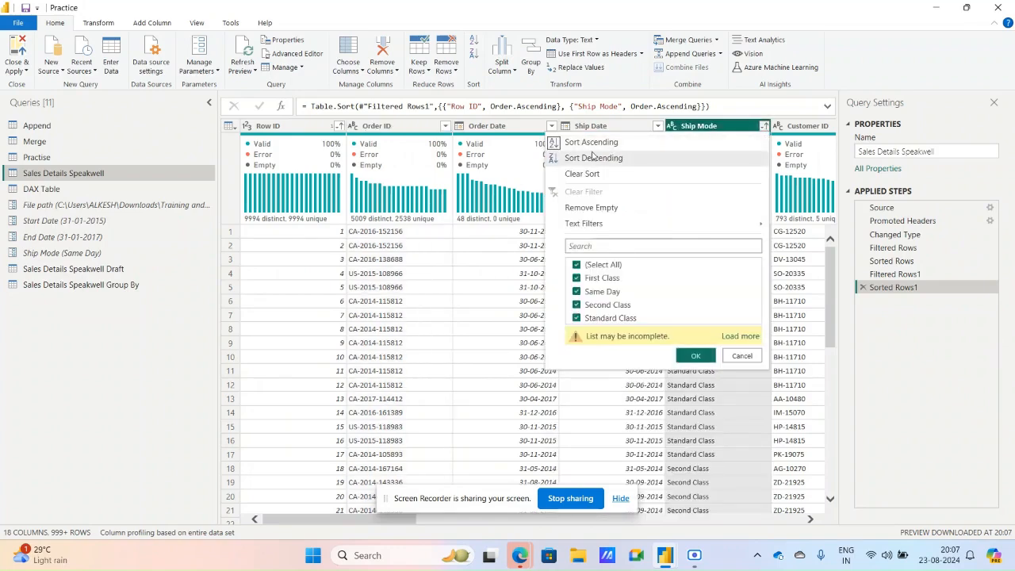
left_click(582, 174)
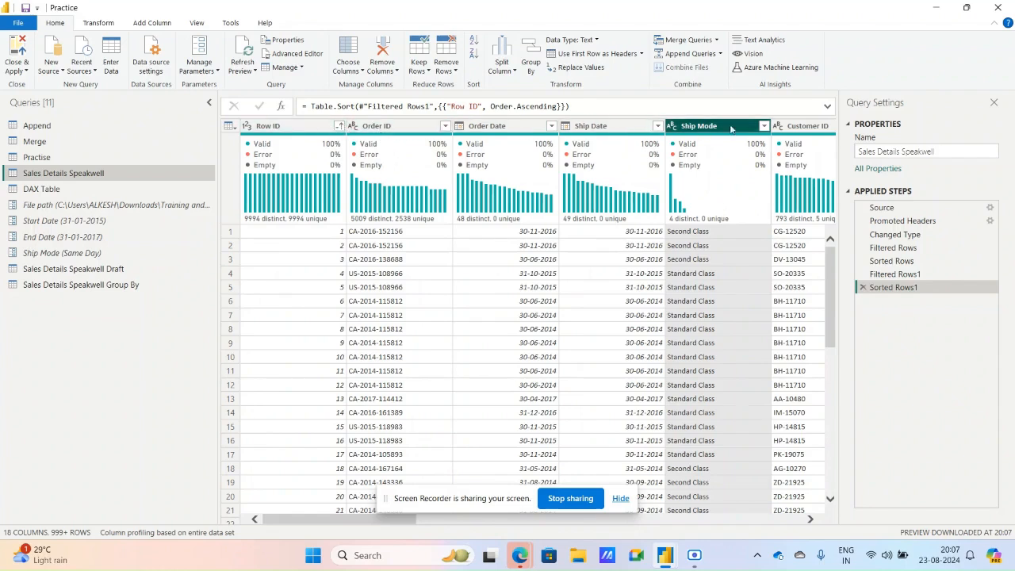
Sort Ship Mode in ascending order and clear the sort from the Row ID column
left_click(763, 127)
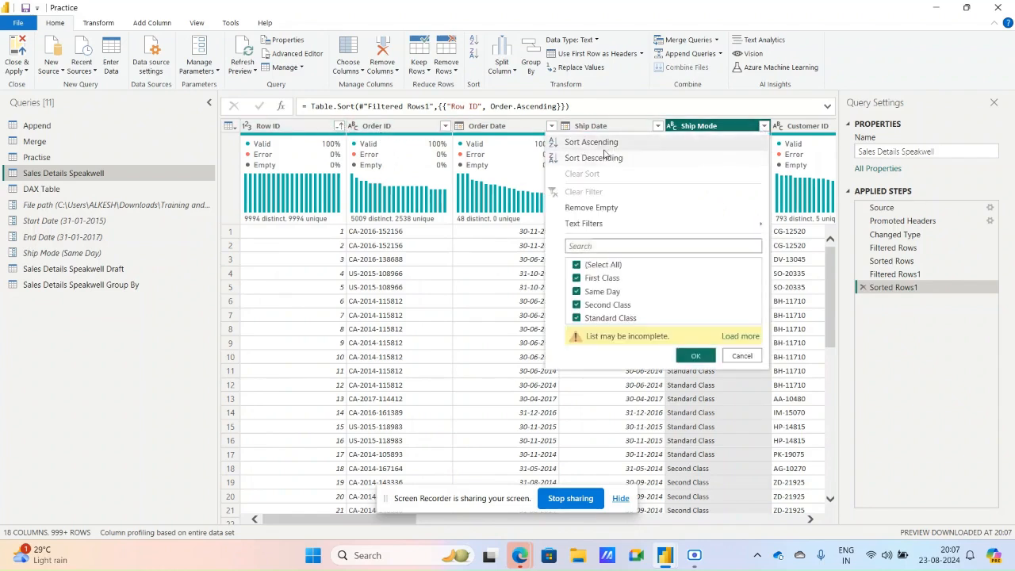
left_click(740, 336)
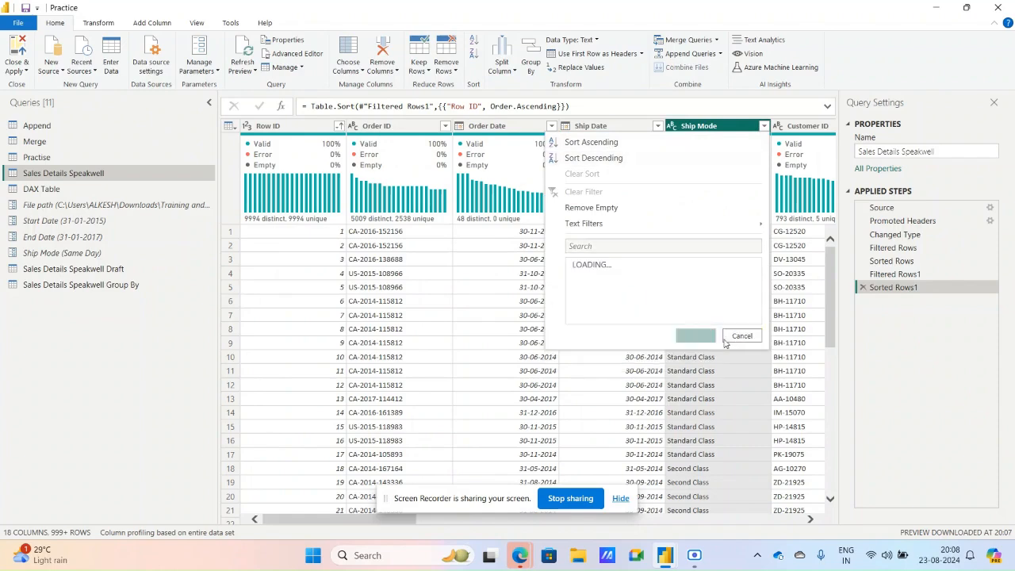
left_click(594, 144)
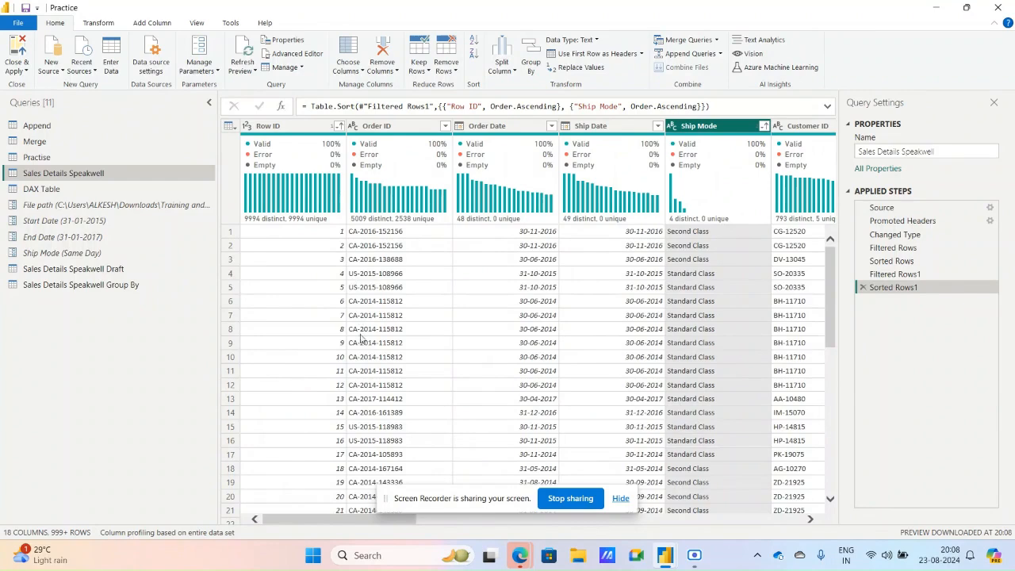
left_click(339, 127)
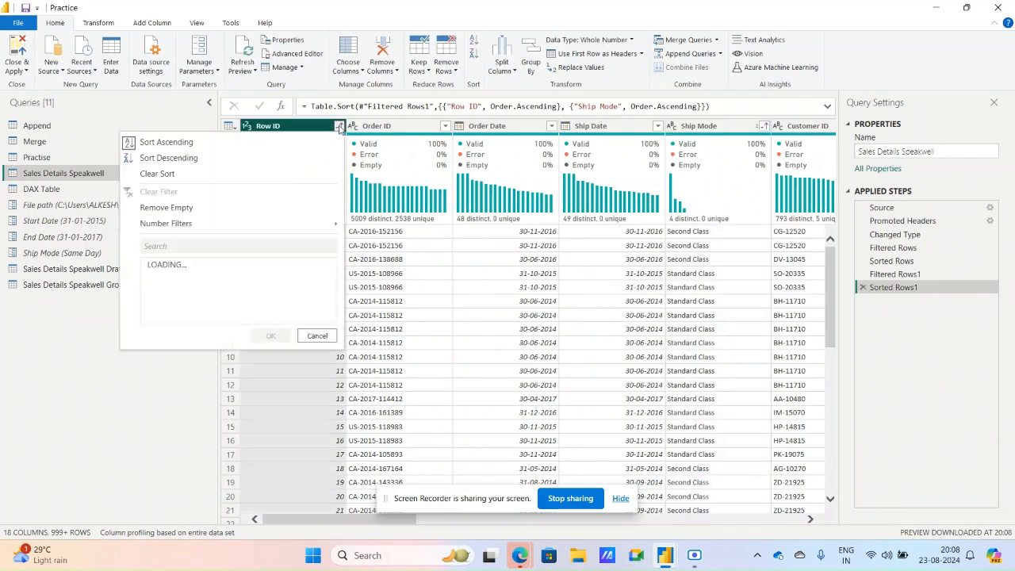
left_click(156, 174)
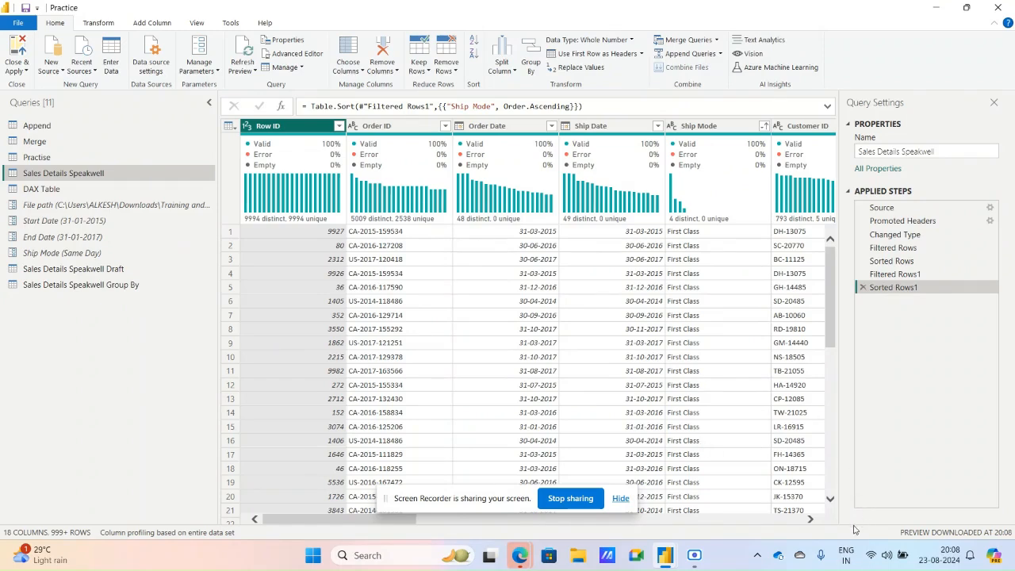
Add an ascending sort on Customer Name and clear the sort from the Ship Mode column
left_click(811, 519)
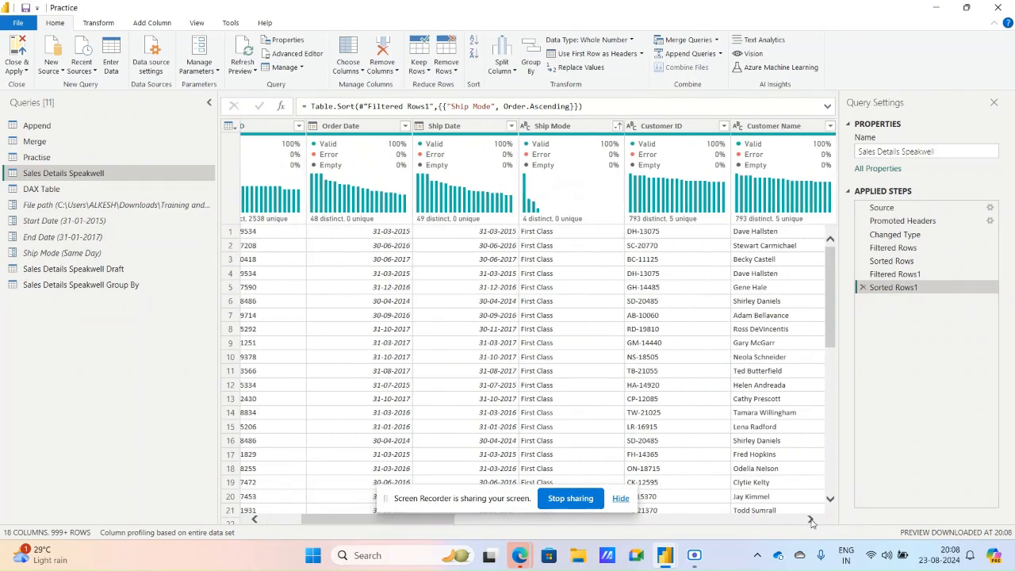
left_click(811, 519)
left_click(811, 519)
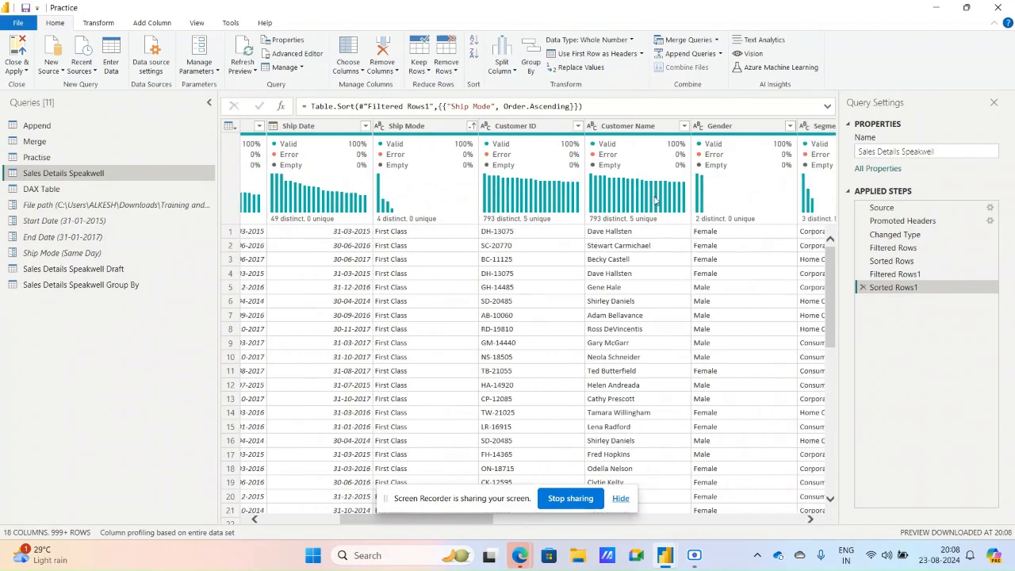
left_click(684, 125)
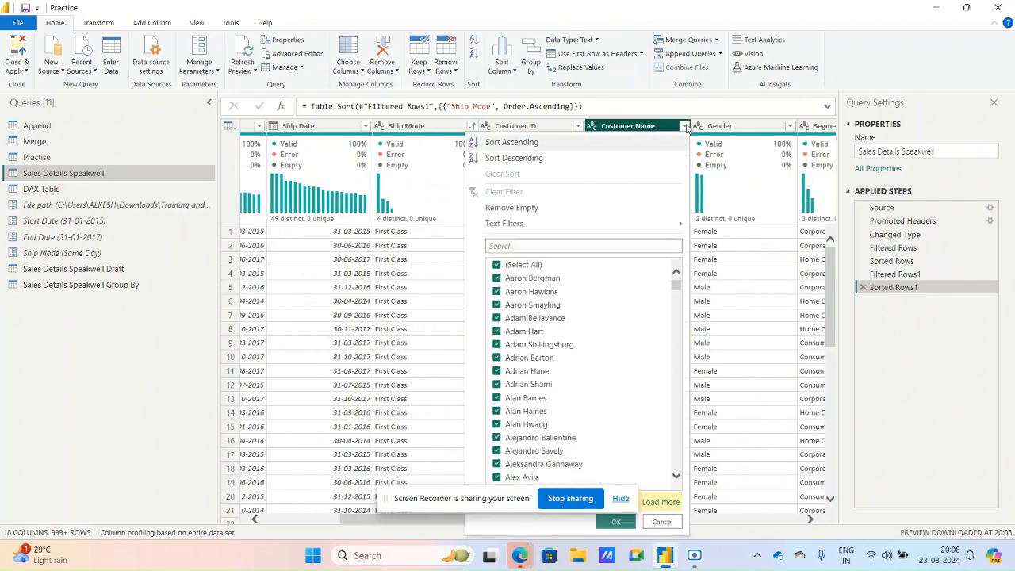
left_click(514, 143)
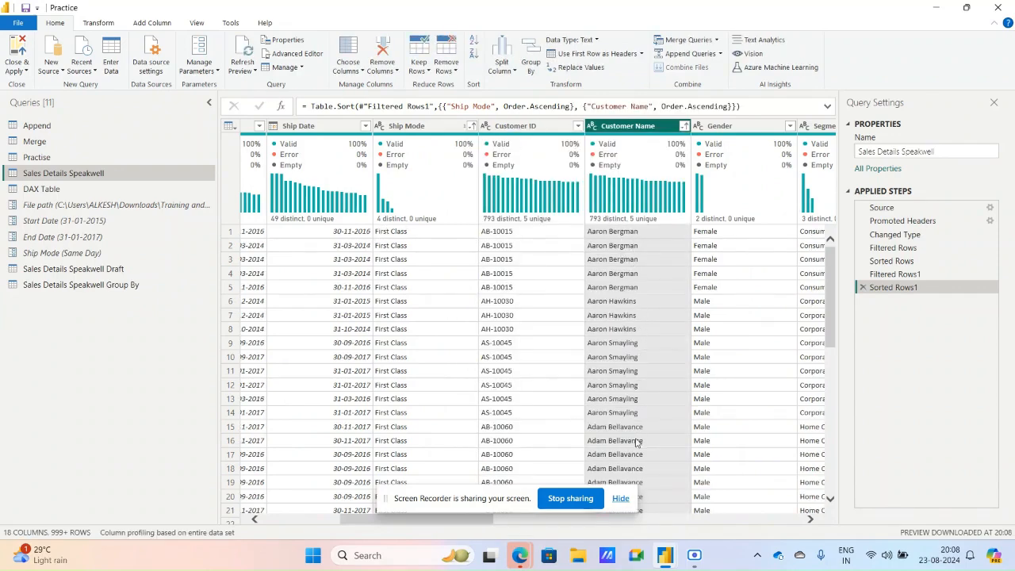
scroll(637, 396, "down", 2)
scroll(637, 394, "up", 2)
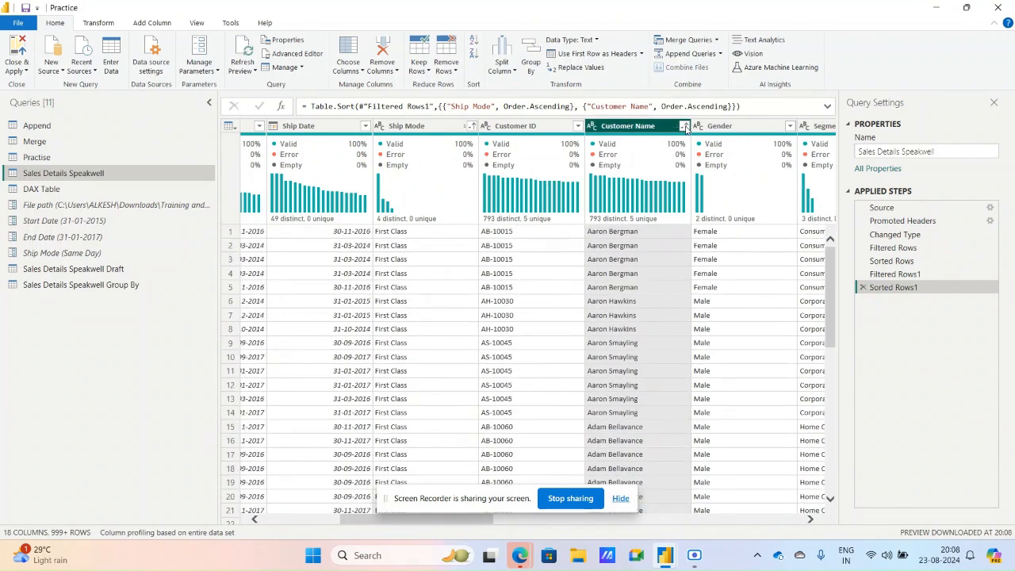
left_click(472, 126)
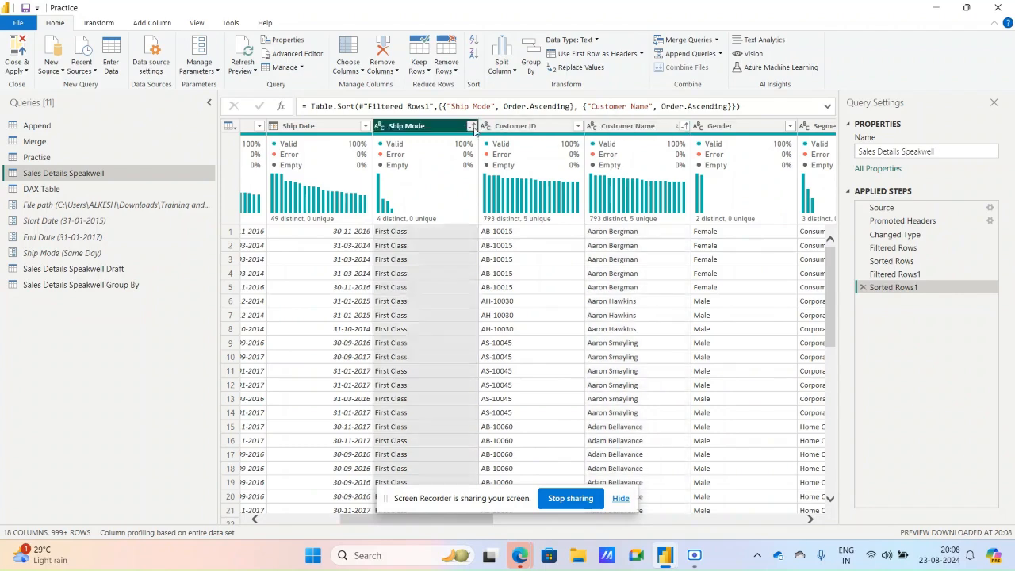
left_click(292, 173)
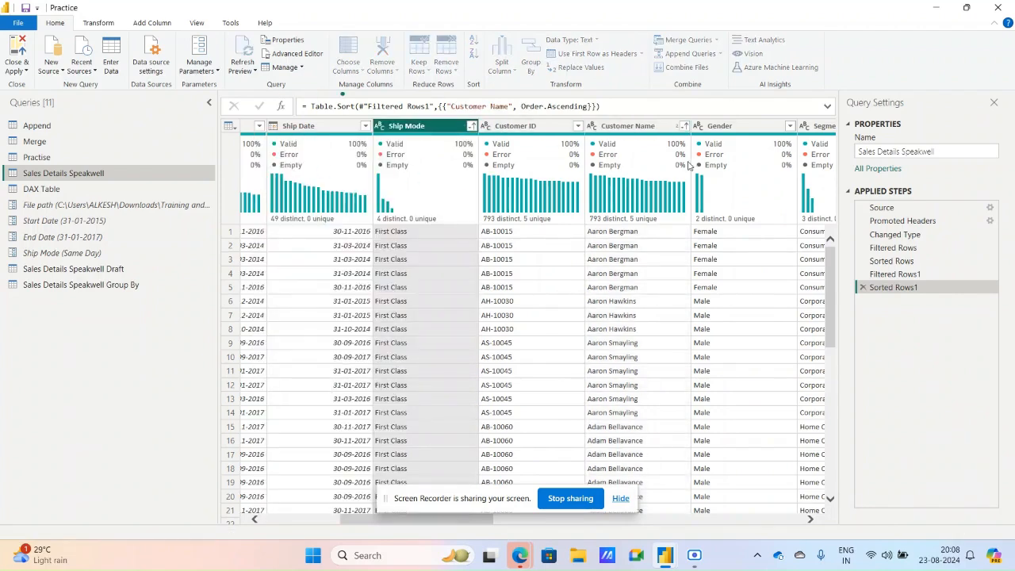
Clear the sort from the Customer Name column
left_click(684, 126)
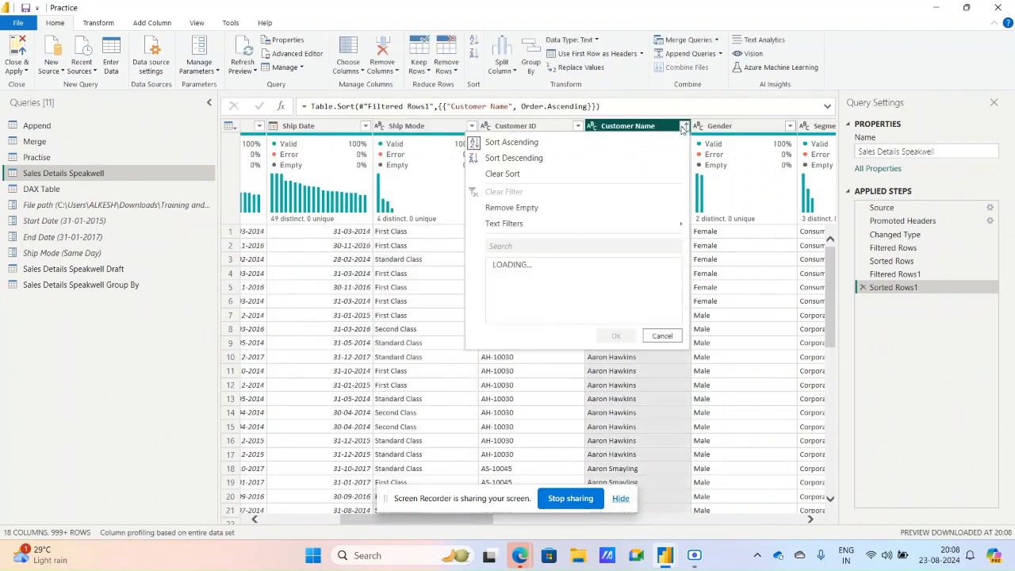
left_click(523, 173)
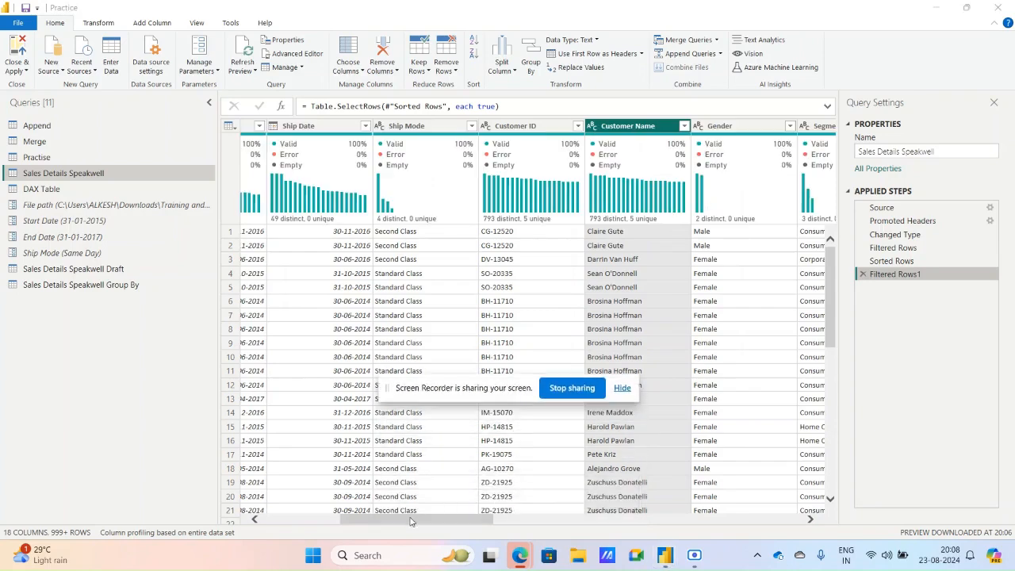
scroll(411, 520, "left", 5)
Close the Glasp Extension Release Notes browser window
mouse_move(528, 555)
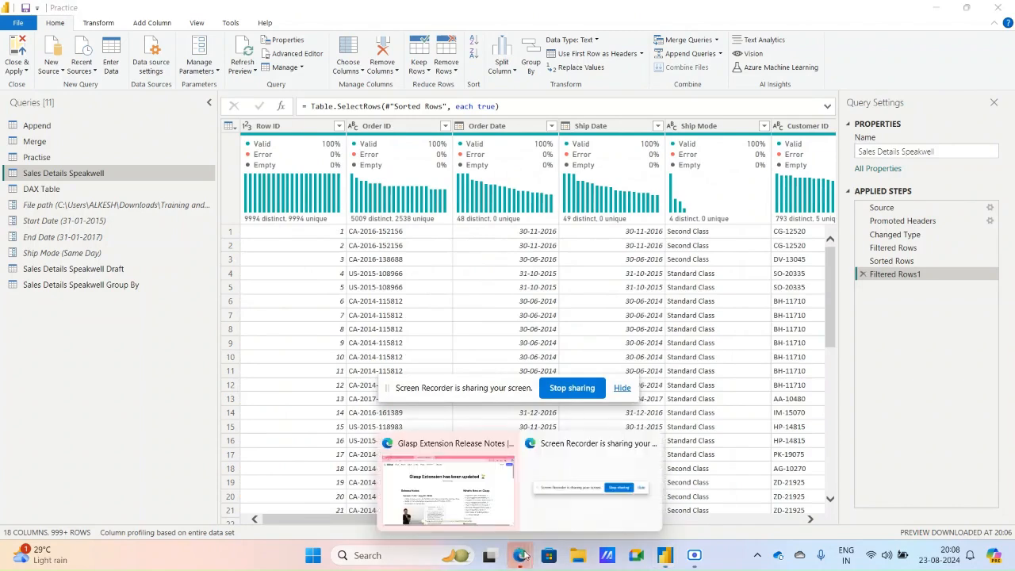
left_click(501, 447)
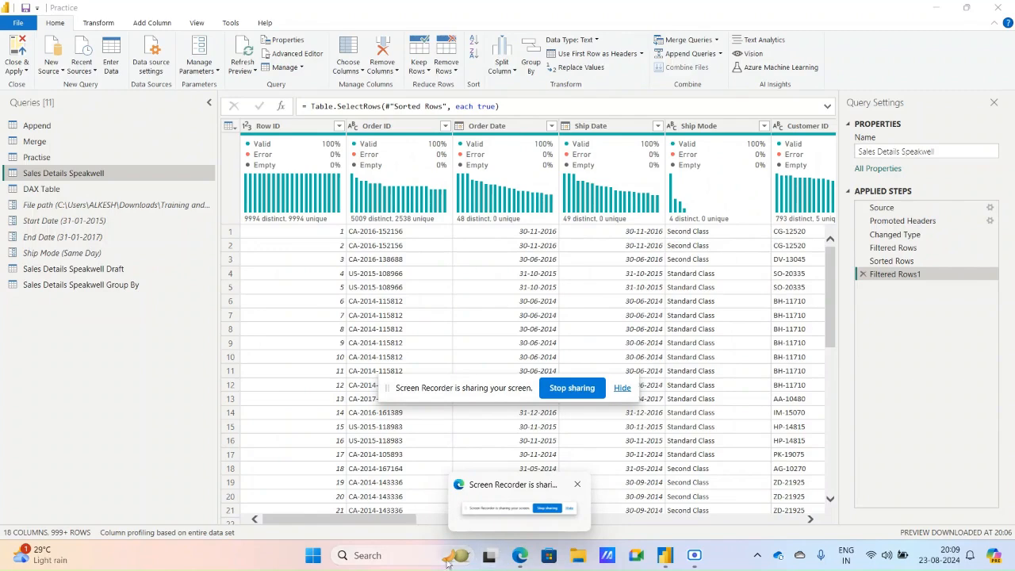
left_click(442, 521)
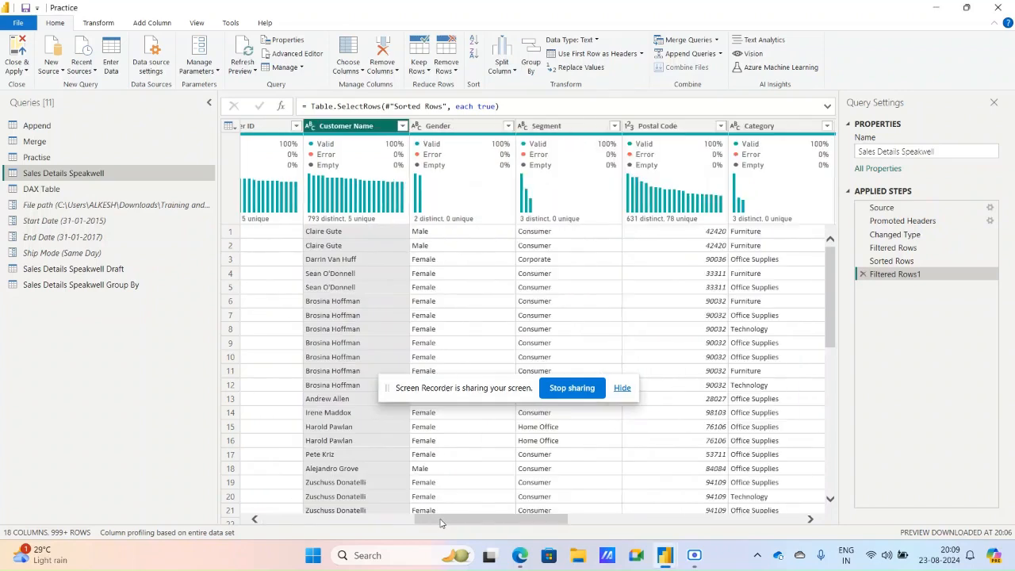
left_click_drag(456, 522, 265, 526)
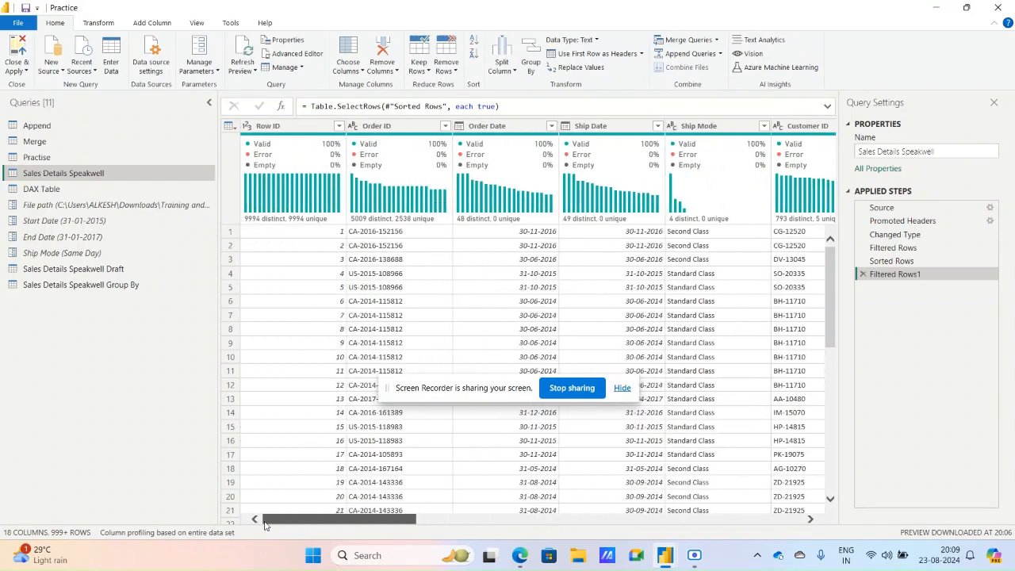
Select the Order ID column and look over the available column split options and the column's filter values
left_click(379, 127)
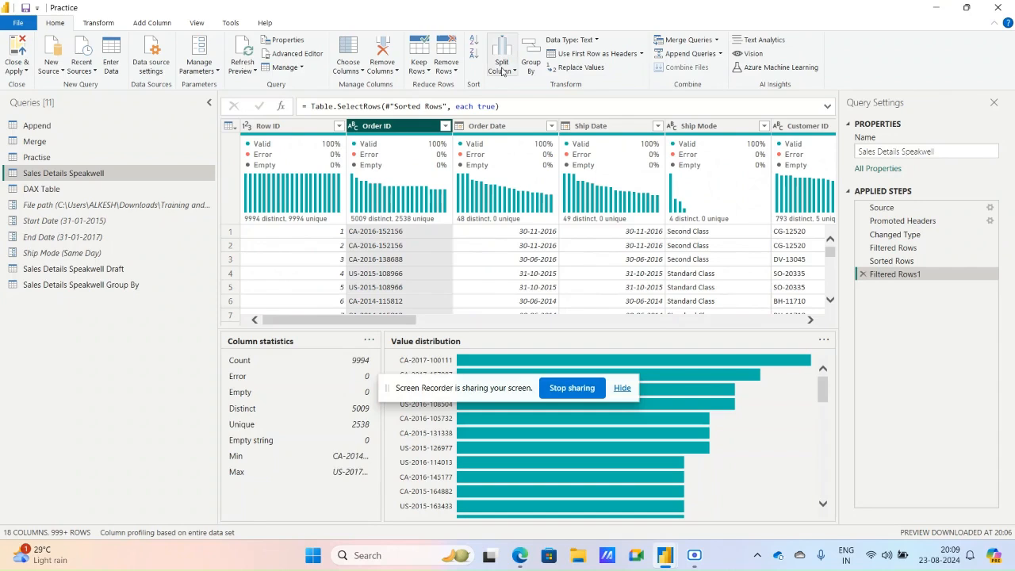
left_click(514, 72)
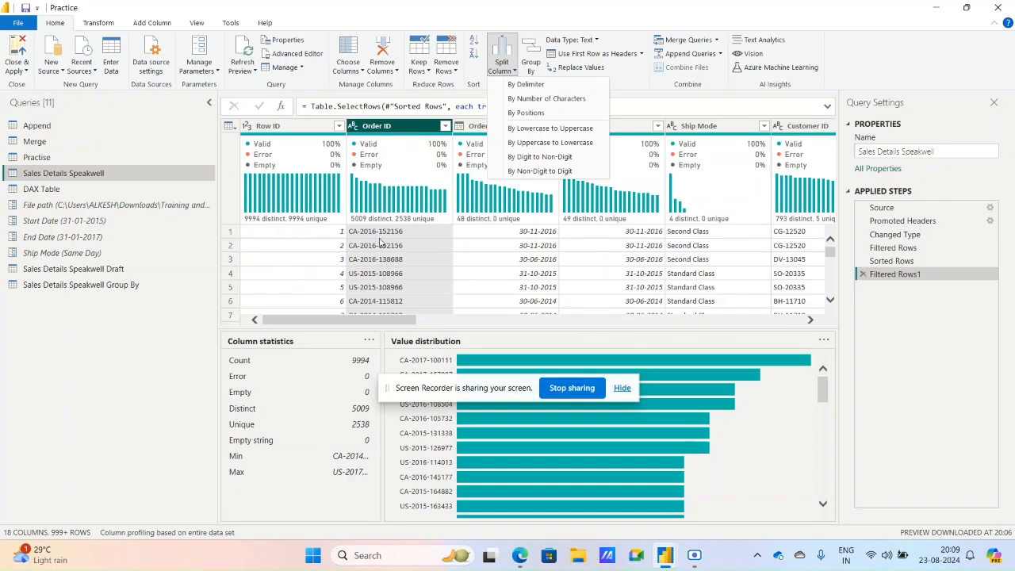
left_click(446, 128)
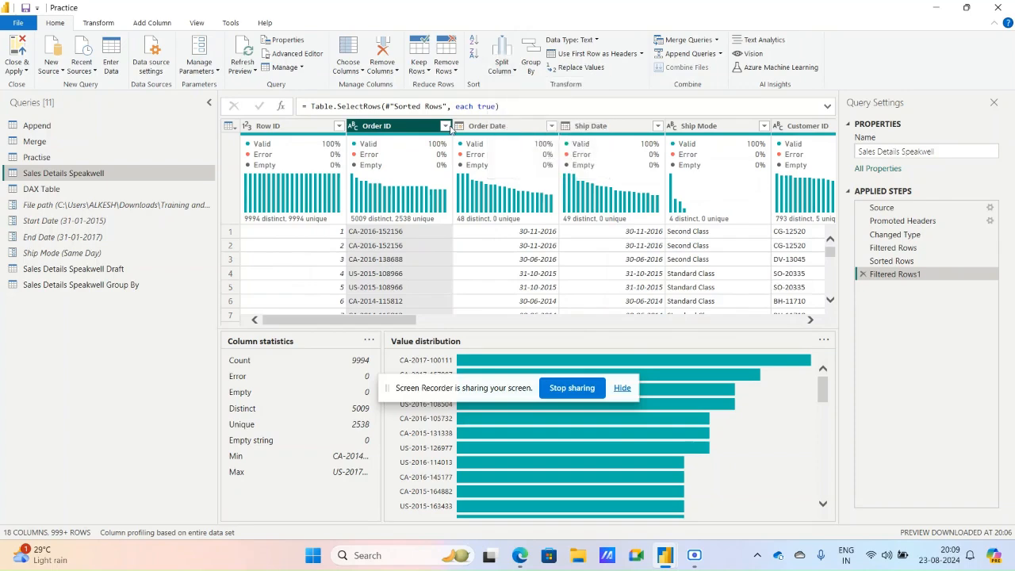
left_click(446, 128)
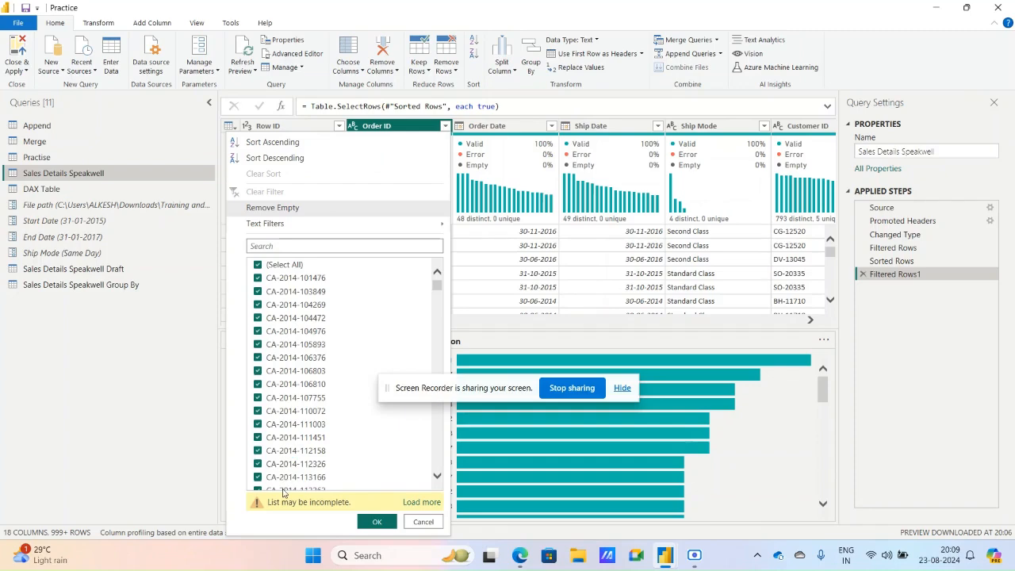
left_click(376, 521)
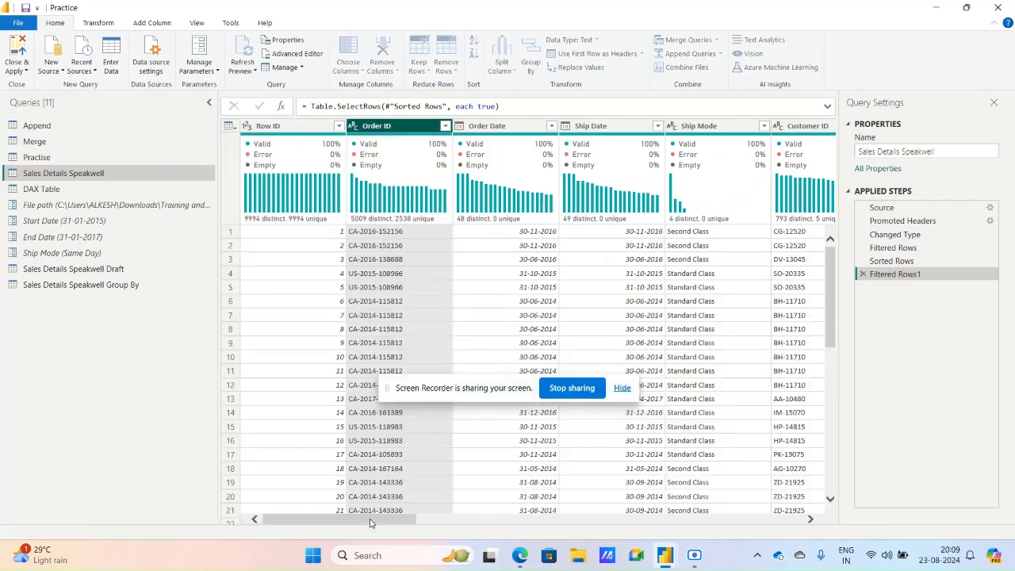
Split the Order ID column by the custom delimiter "-" at the left-most delimiter only
left_click(514, 61)
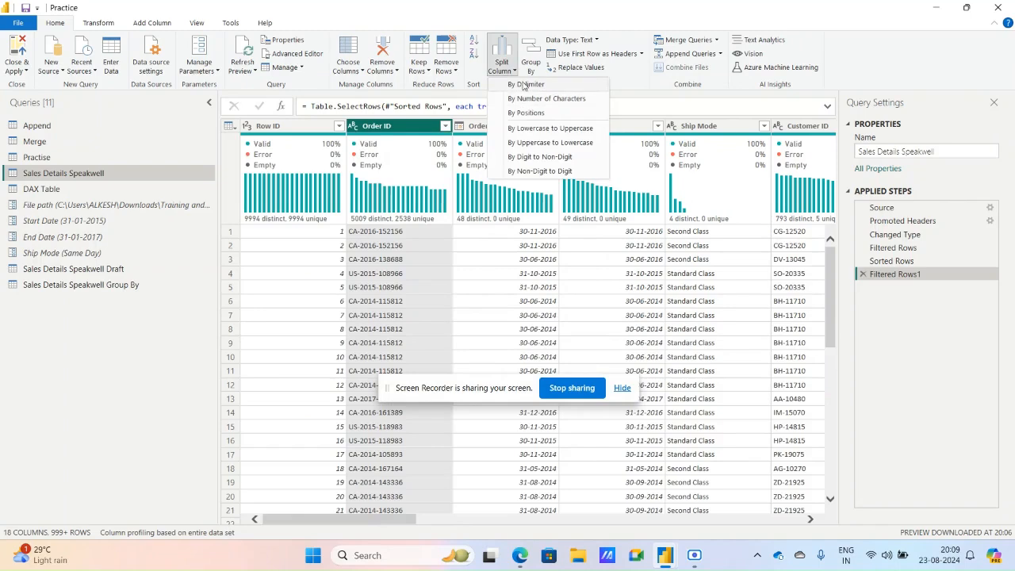
left_click(524, 85)
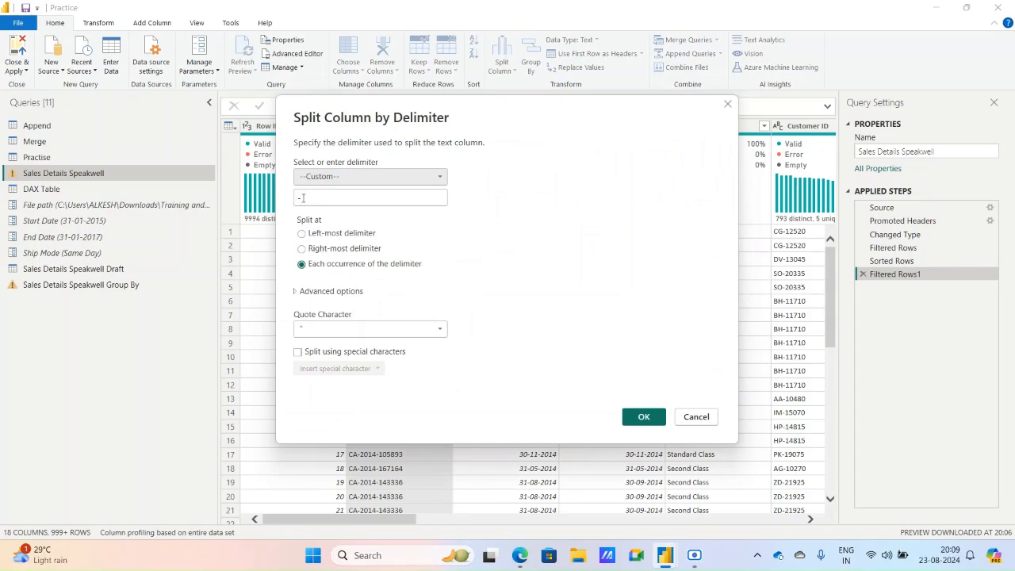
left_click(327, 176)
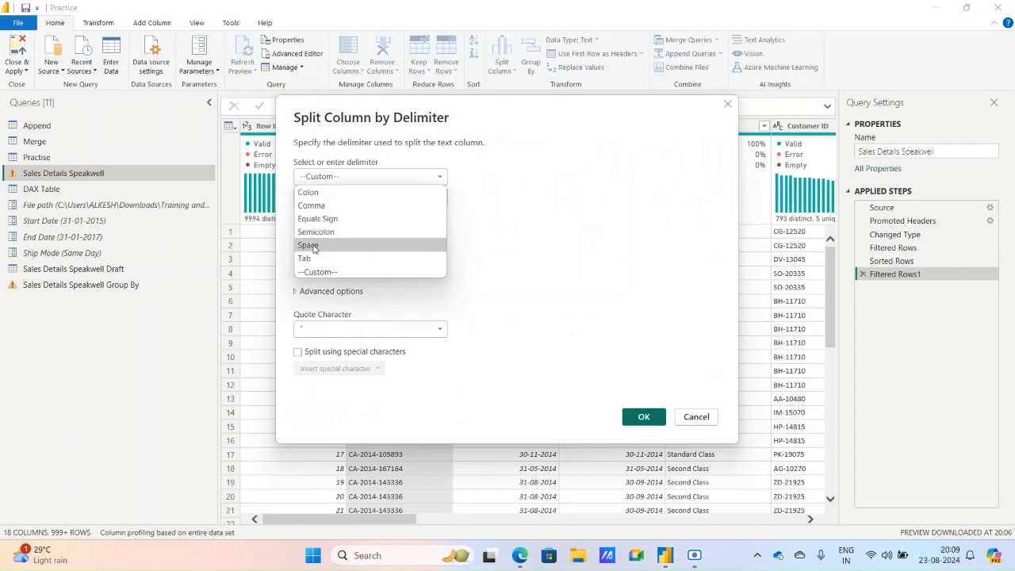
left_click(317, 273)
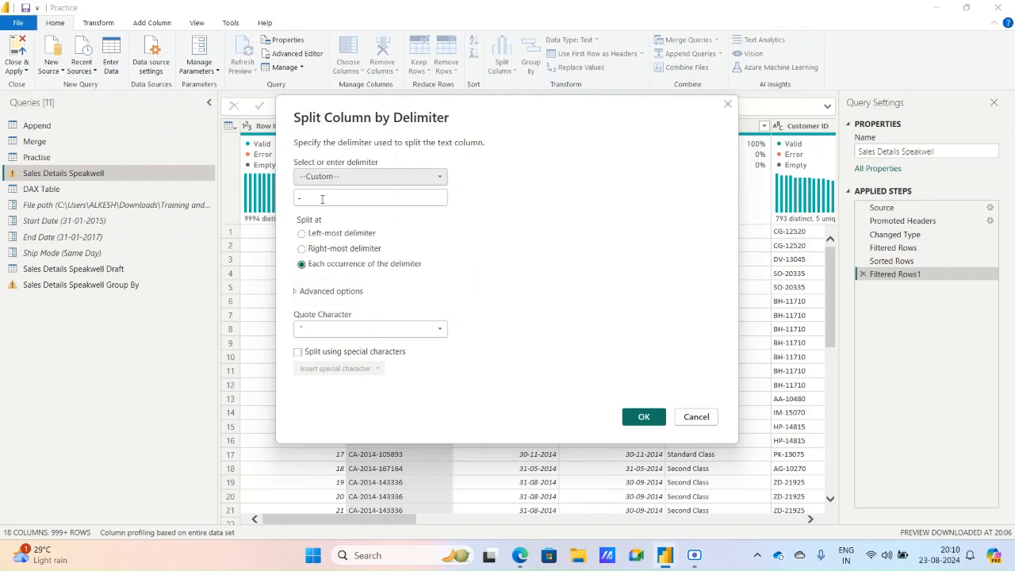
left_click(301, 234)
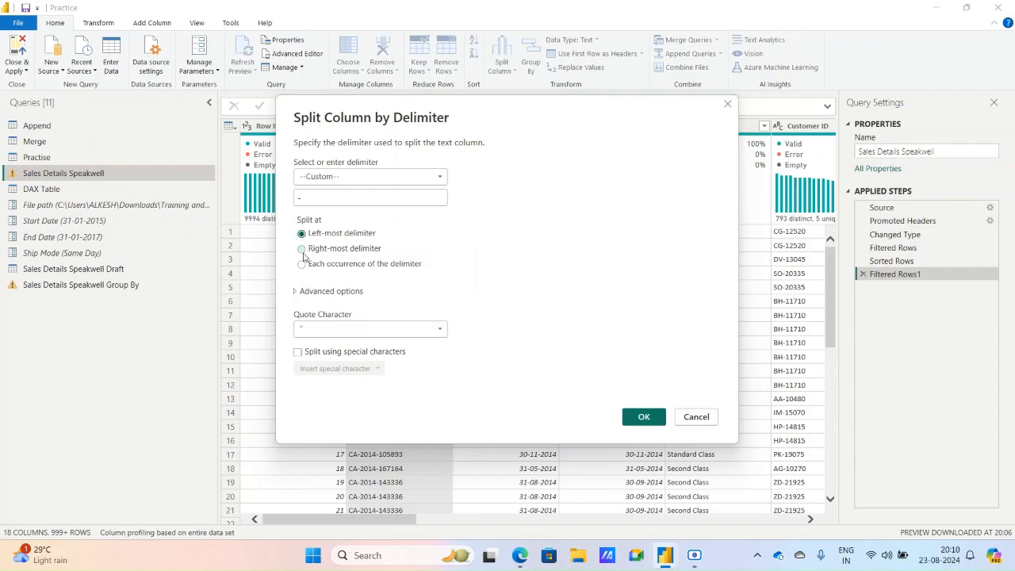
left_click(301, 249)
left_click(301, 265)
left_click_drag(592, 128, 836, 112)
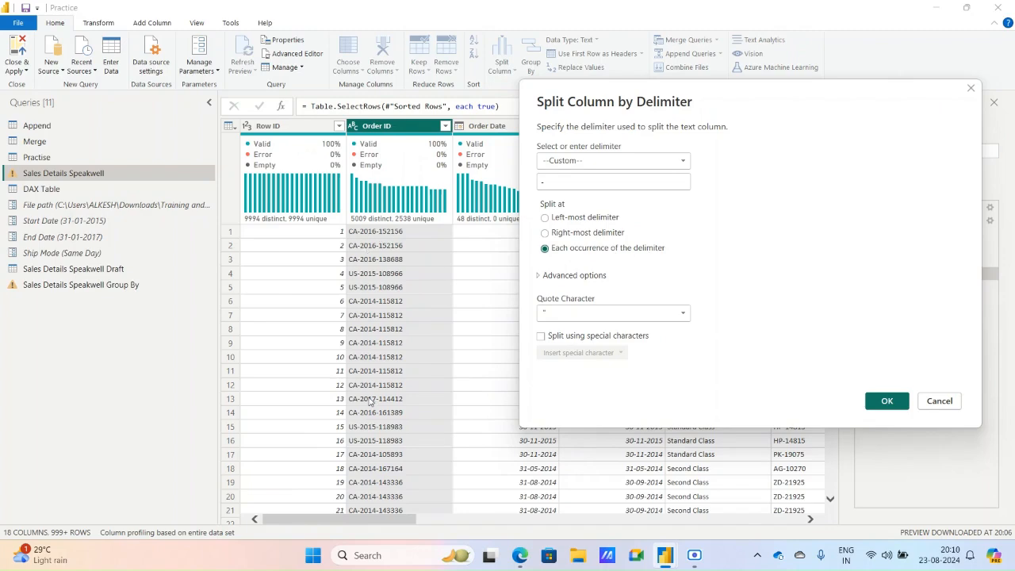
left_click(545, 217)
left_click(888, 401)
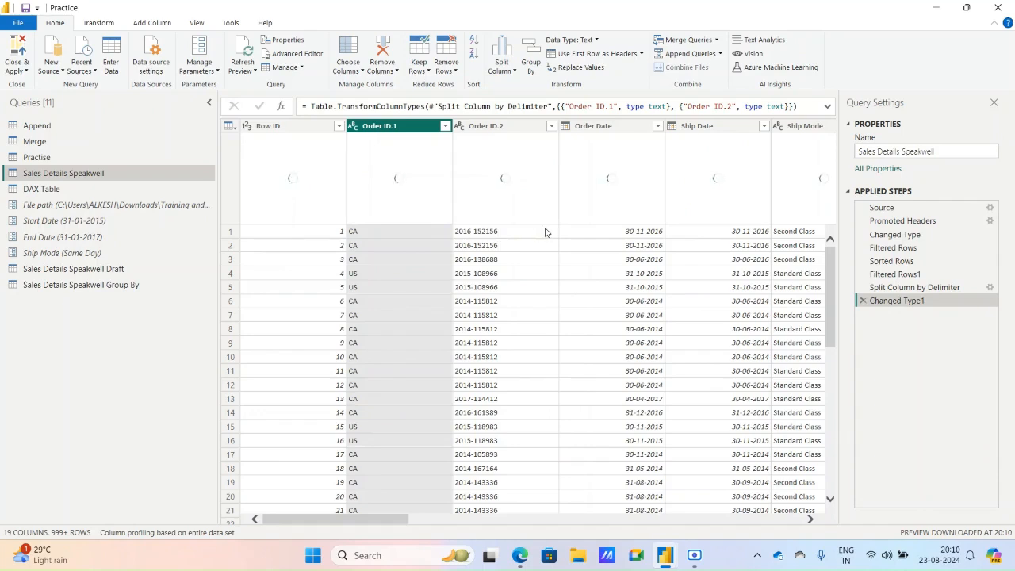
Remove the Changed Type1 step and review the delimiter split's quote character and special character options, keeping the left-most "-" split
left_click(864, 302)
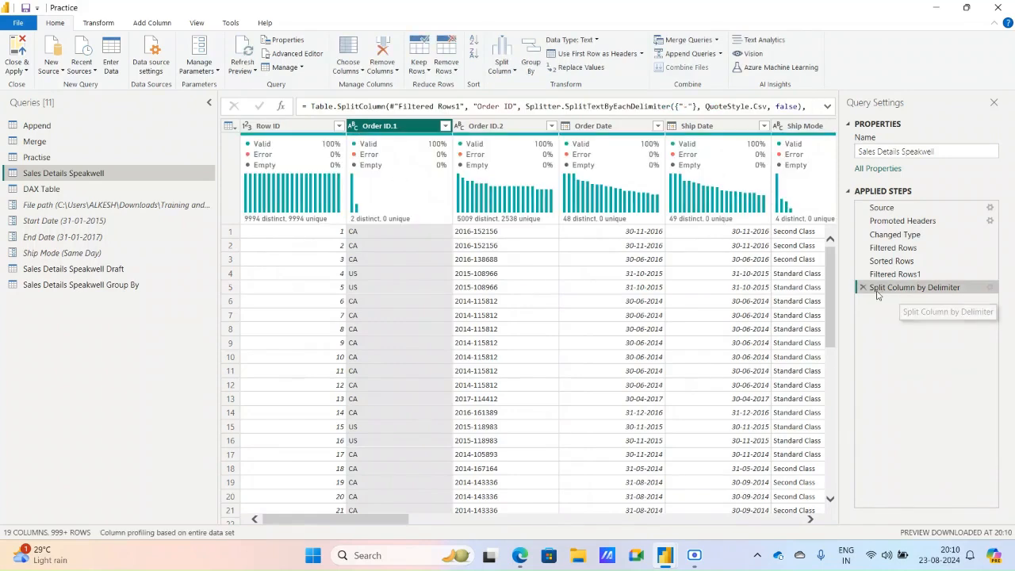
left_click(989, 288)
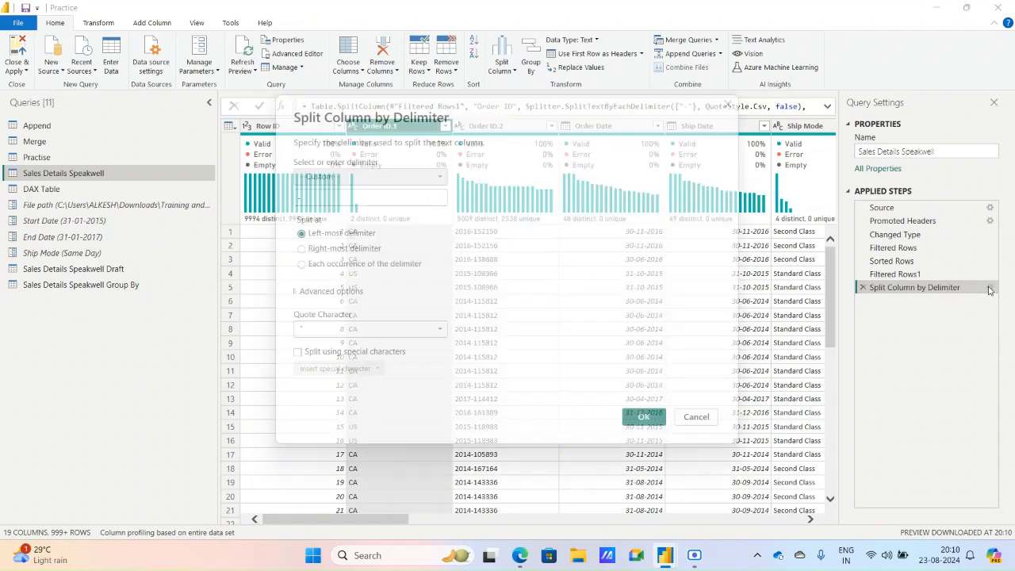
left_click(339, 326)
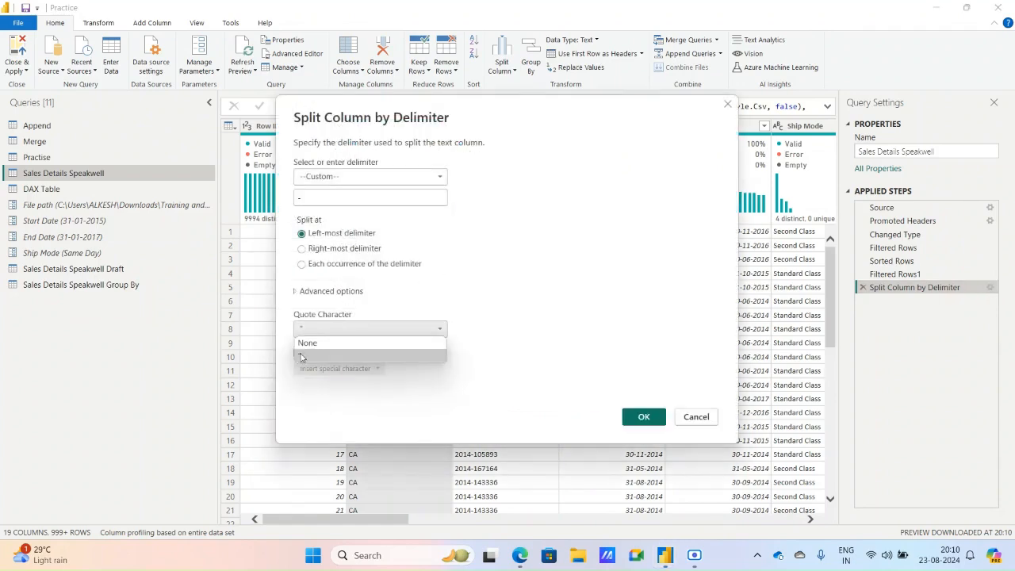
left_click(314, 356)
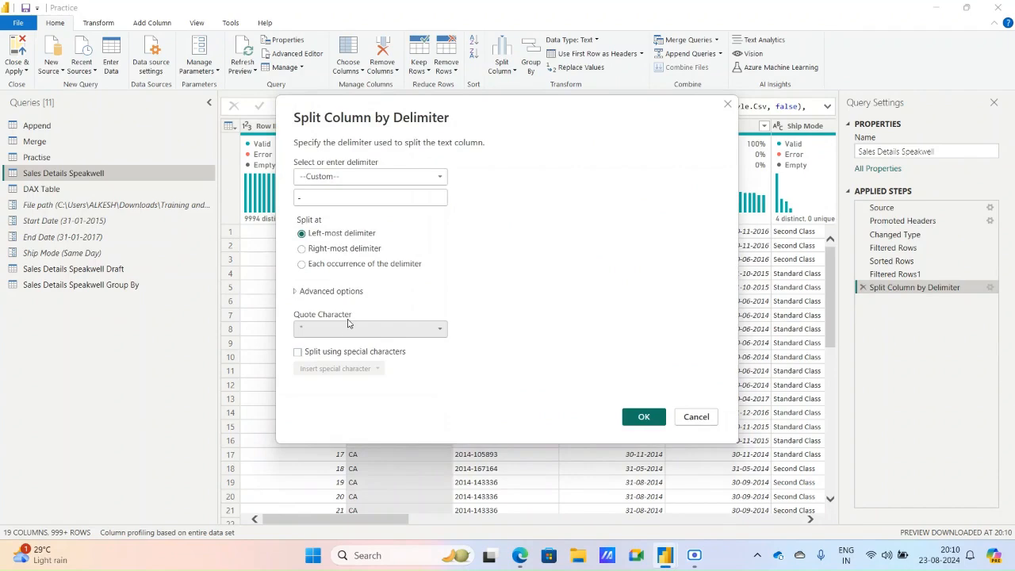
left_click(297, 353)
left_click(338, 368)
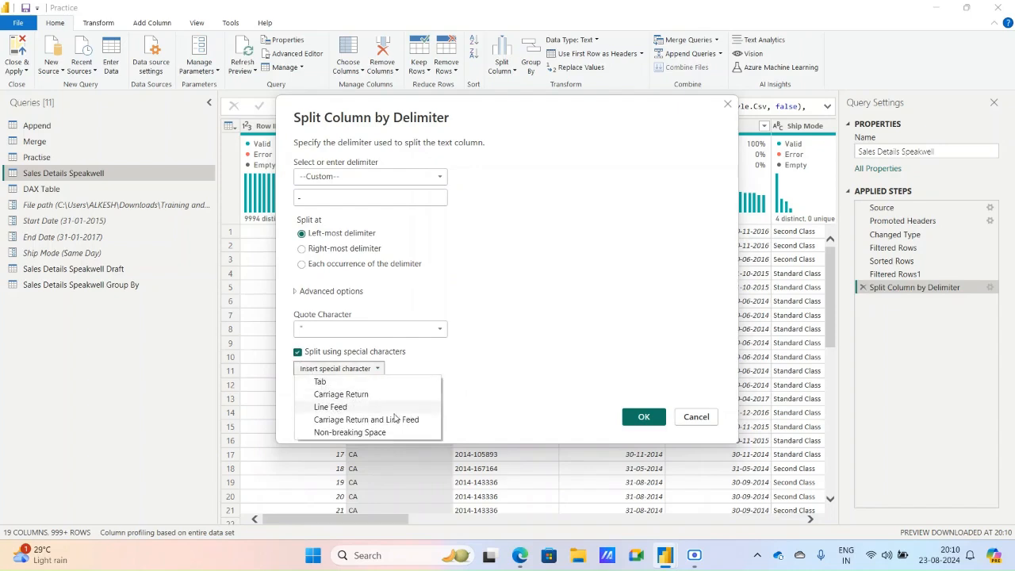
left_click(535, 382)
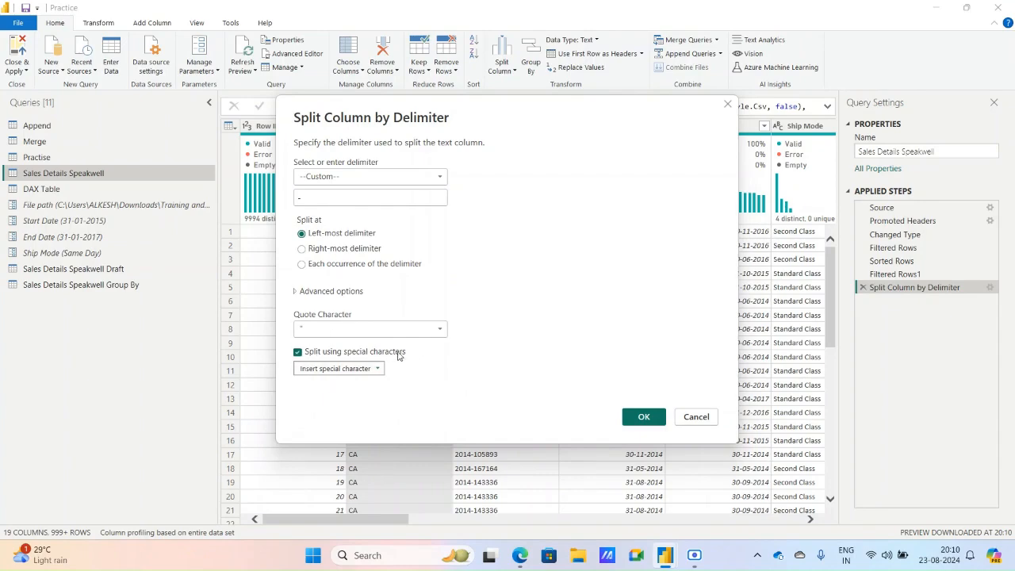
left_click(298, 352)
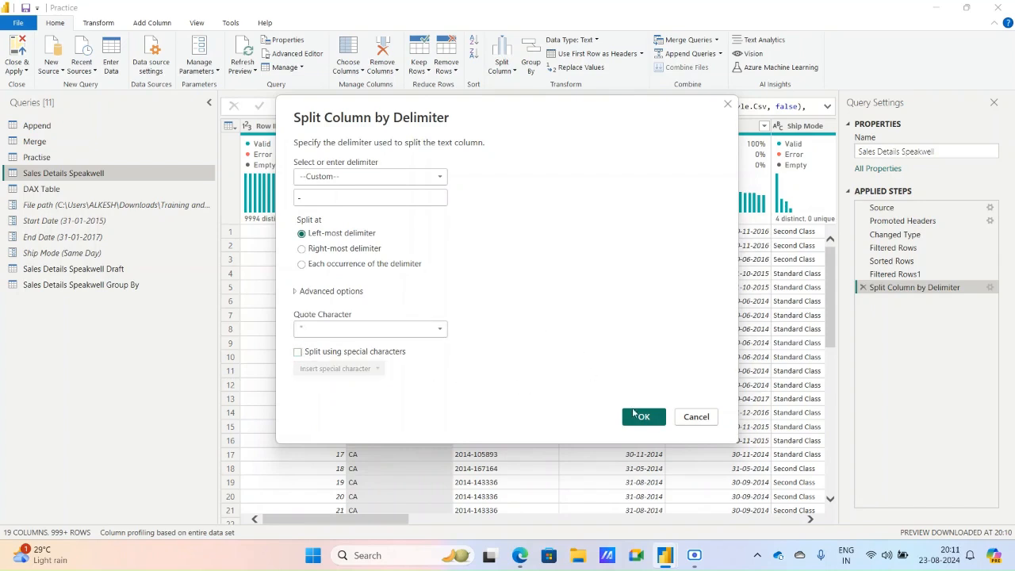
left_click(644, 416)
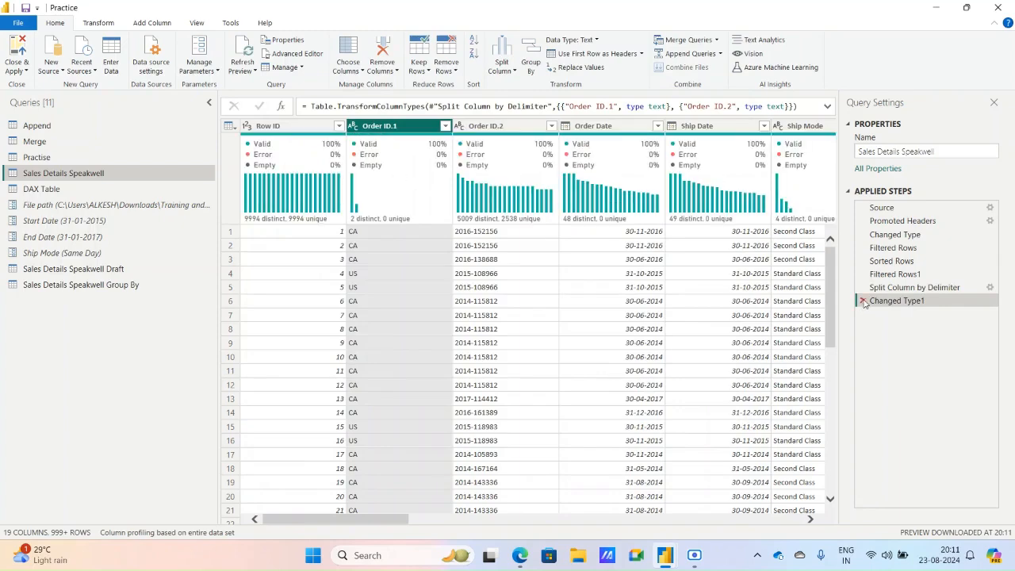
Delete the Changed Type1 and Split Column by Delimiter steps from the query's applied steps
left_click(864, 302)
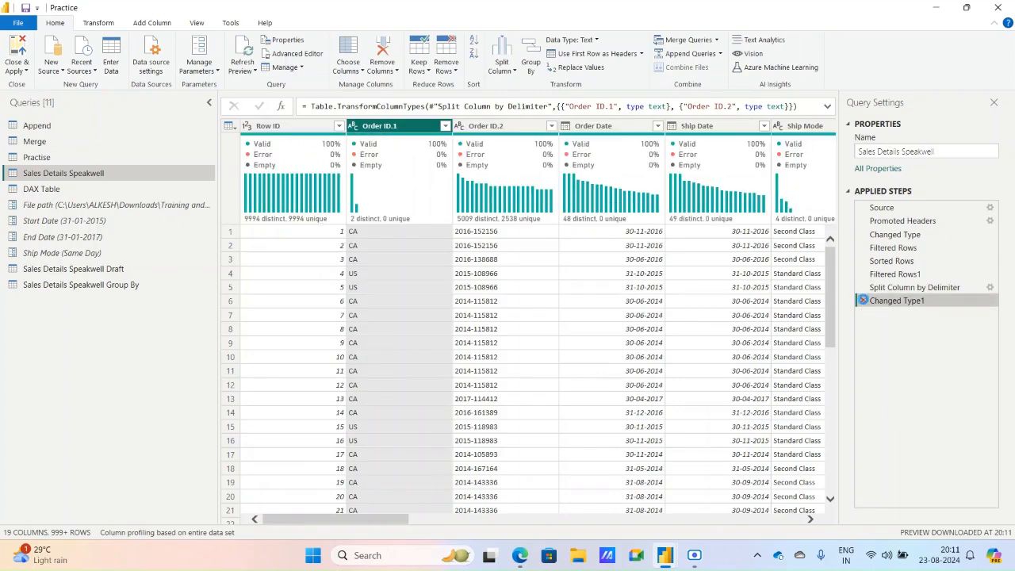
left_click(864, 288)
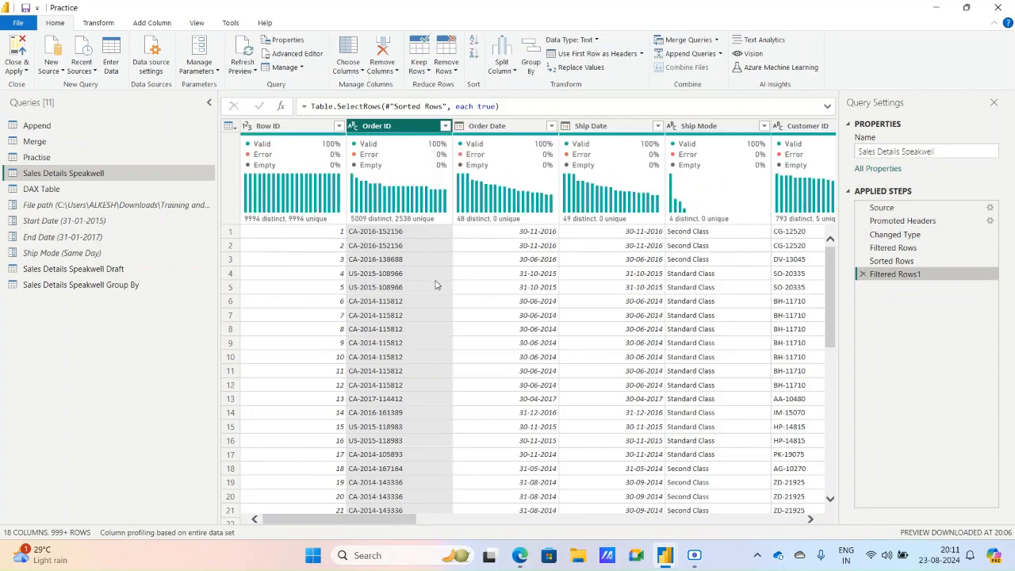
Split the Order ID column by number of characters, repeatedly every 2 characters
left_click(502, 62)
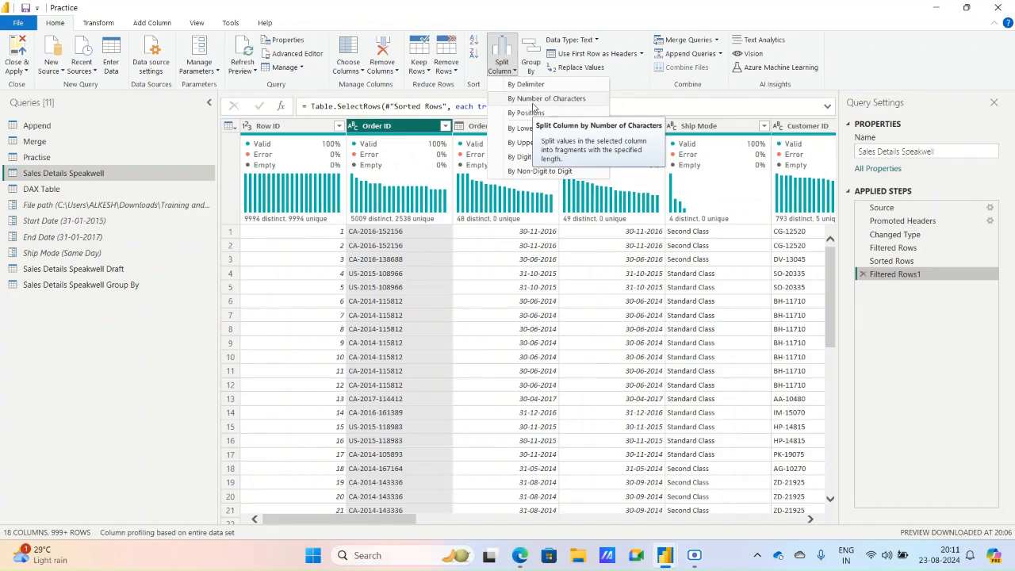
left_click(533, 101)
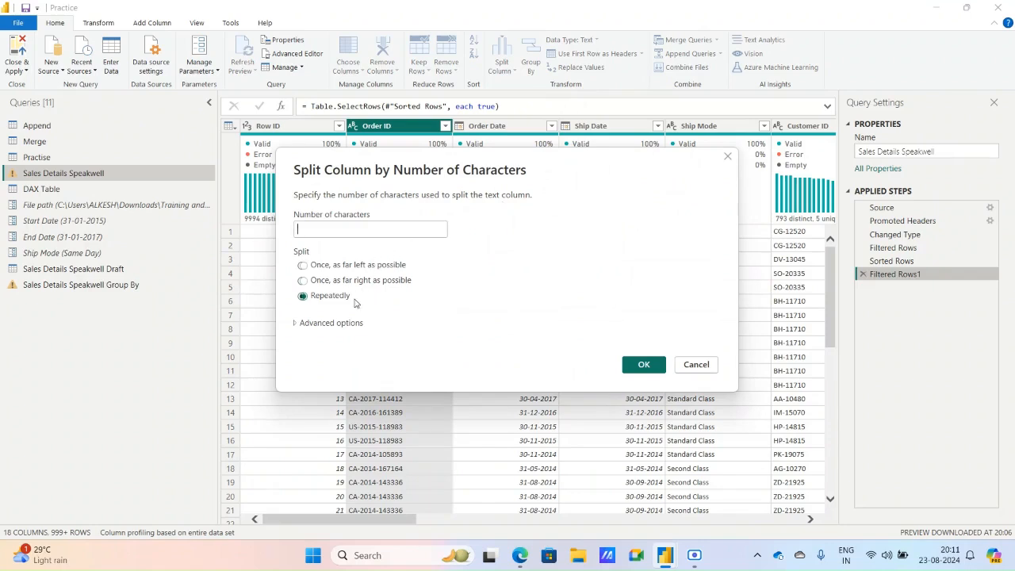
left_click(295, 327)
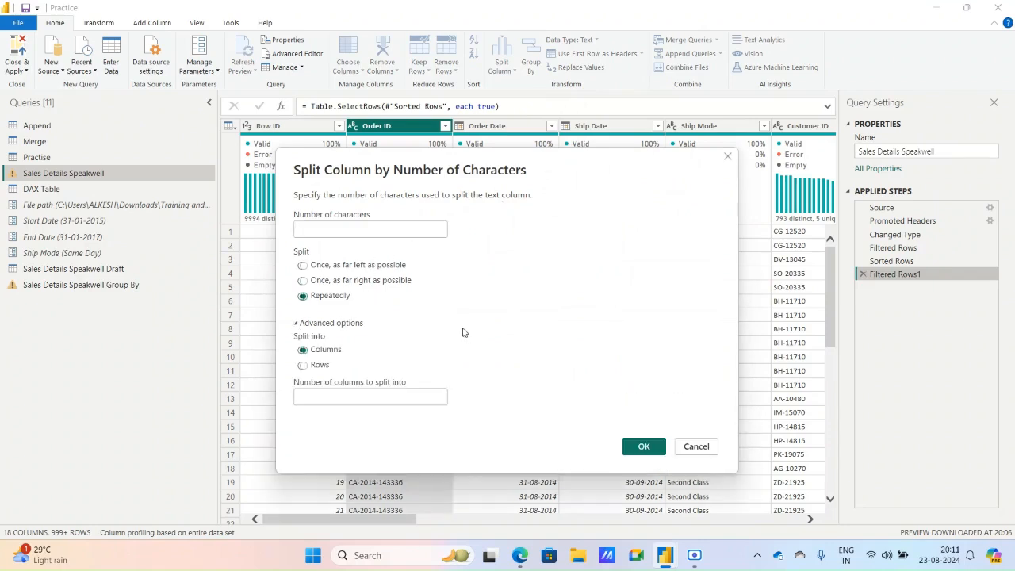
left_click(297, 323)
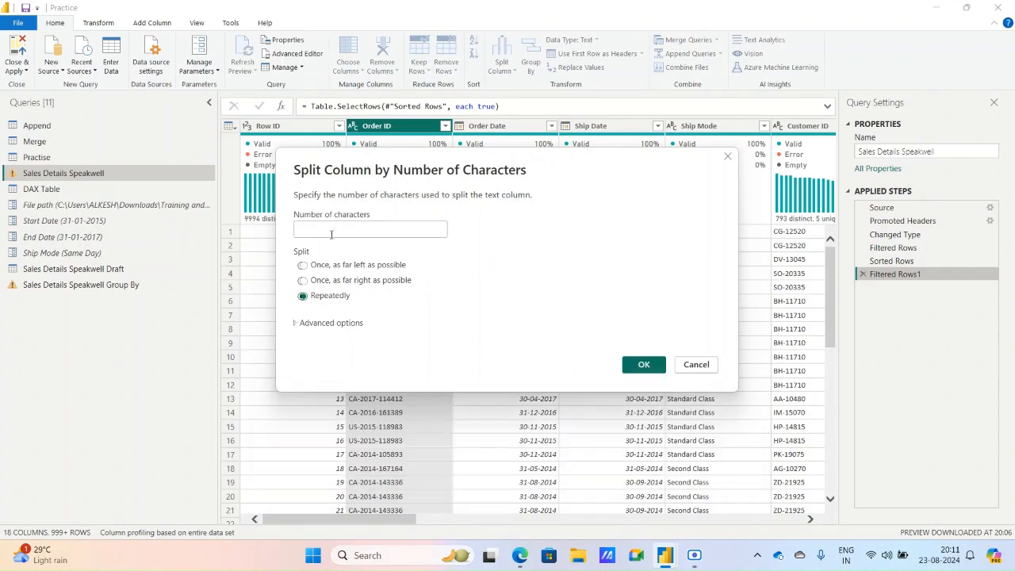
left_click(332, 225)
type("2")
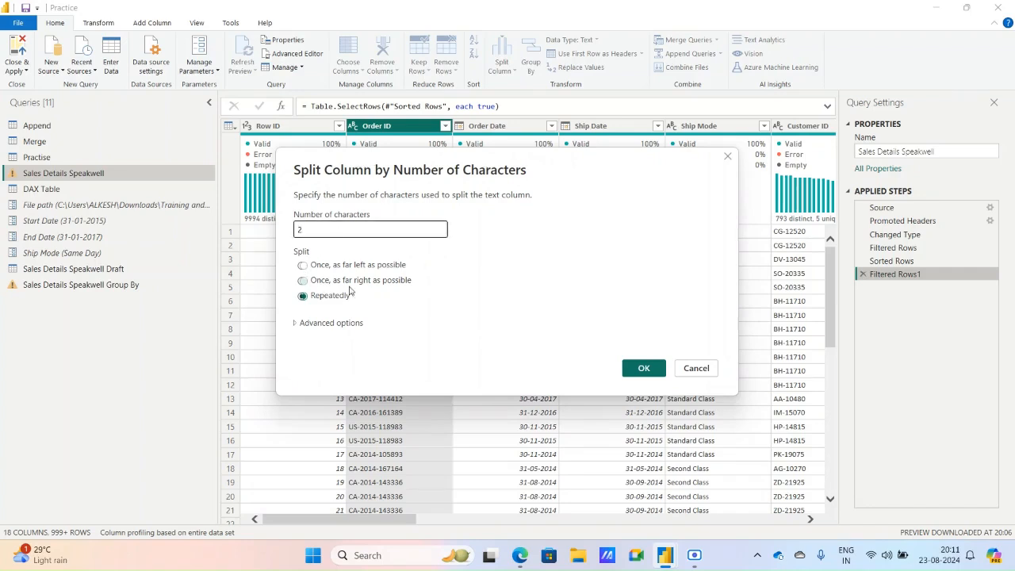
left_click(633, 366)
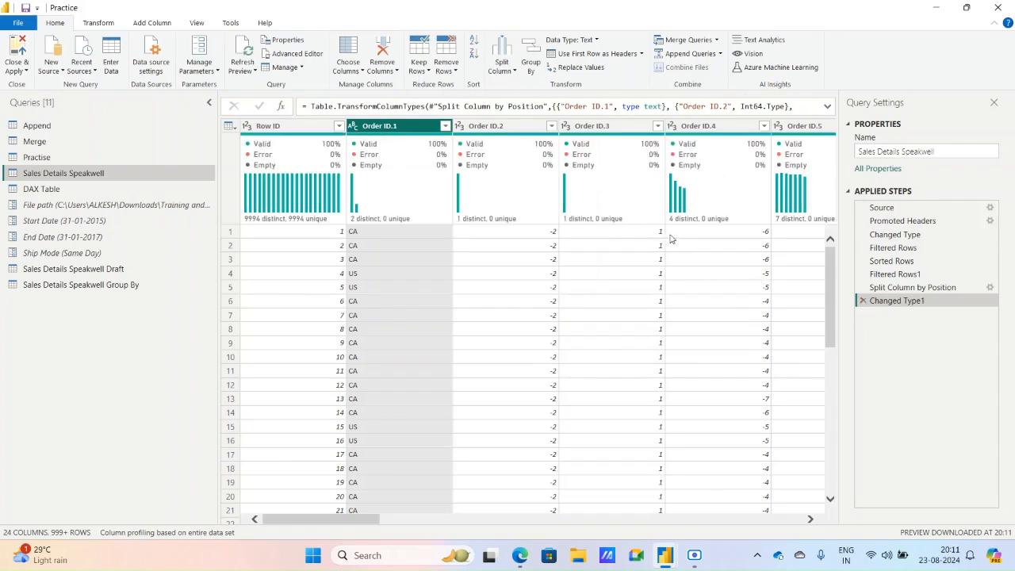
Delete the Changed Type1 and Split Column by Position steps that split Order ID into columns
left_click(863, 301)
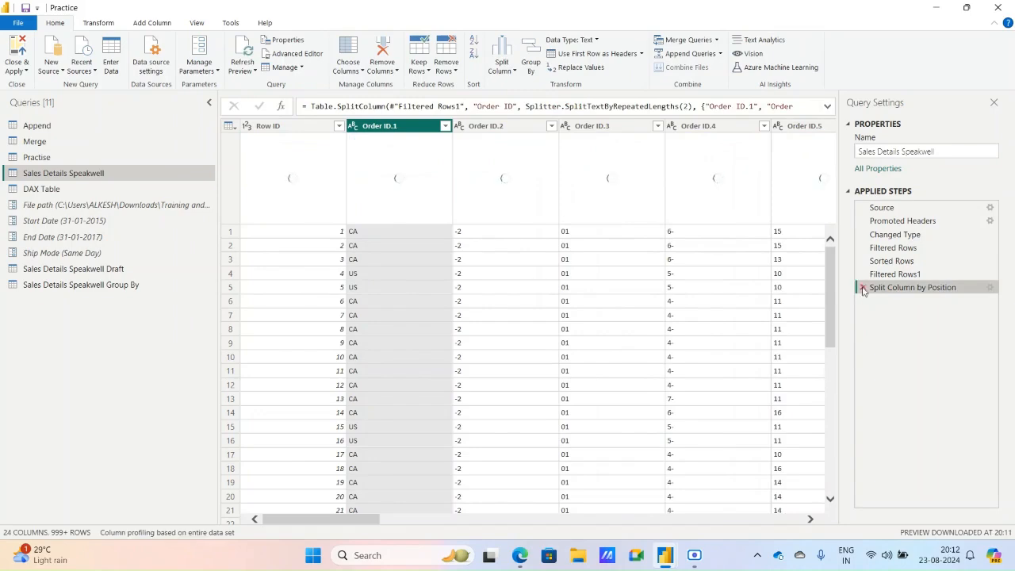
left_click(863, 287)
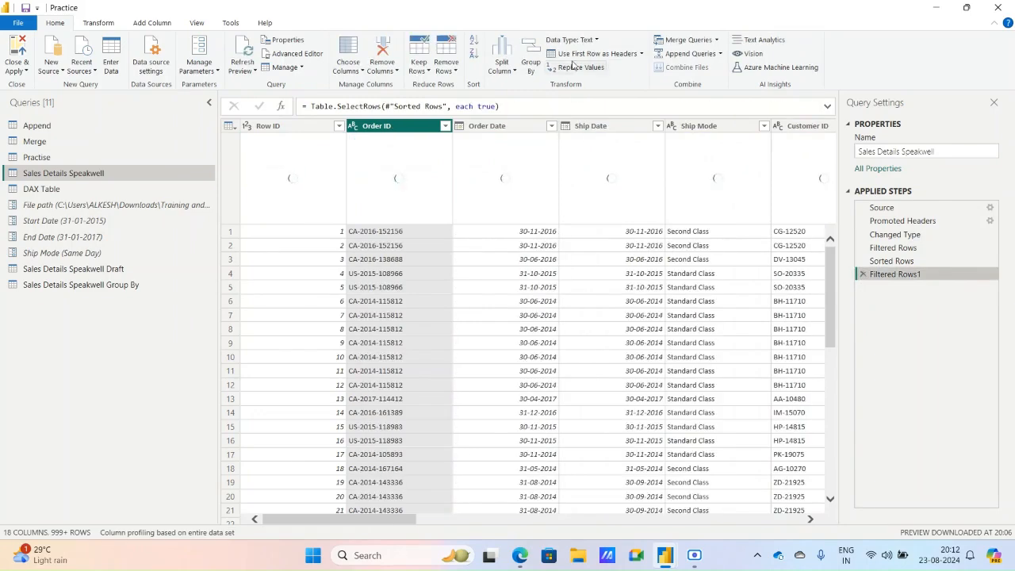
Split the Order ID column by number of characters, repeatedly every 2 characters, into rows instead of columns
left_click(508, 65)
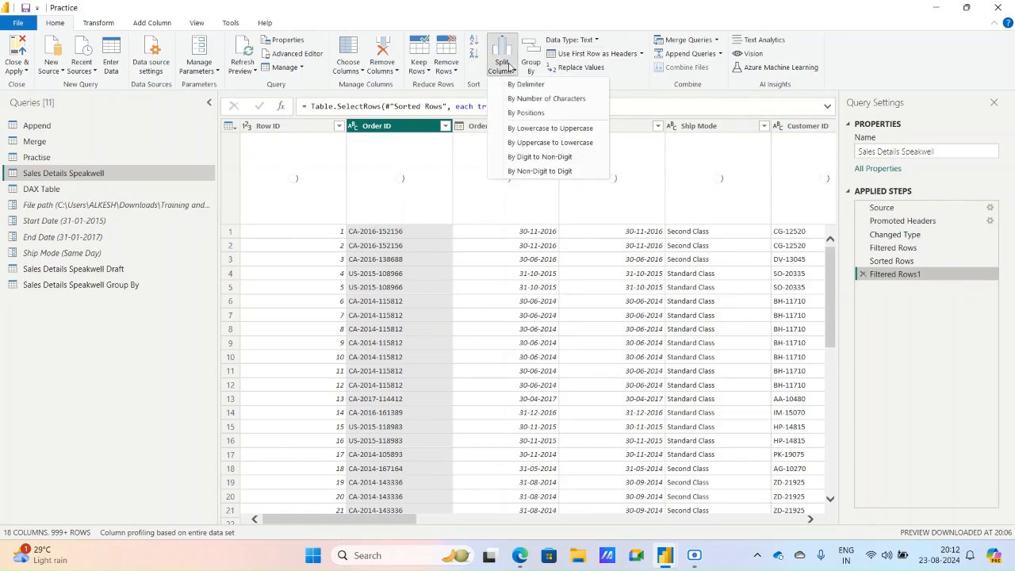
left_click(539, 100)
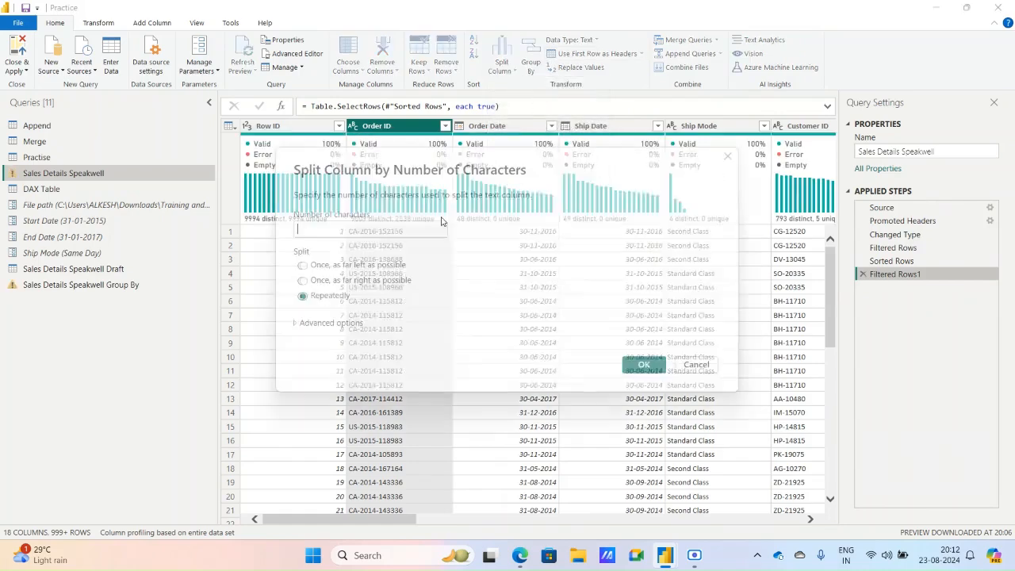
left_click(297, 323)
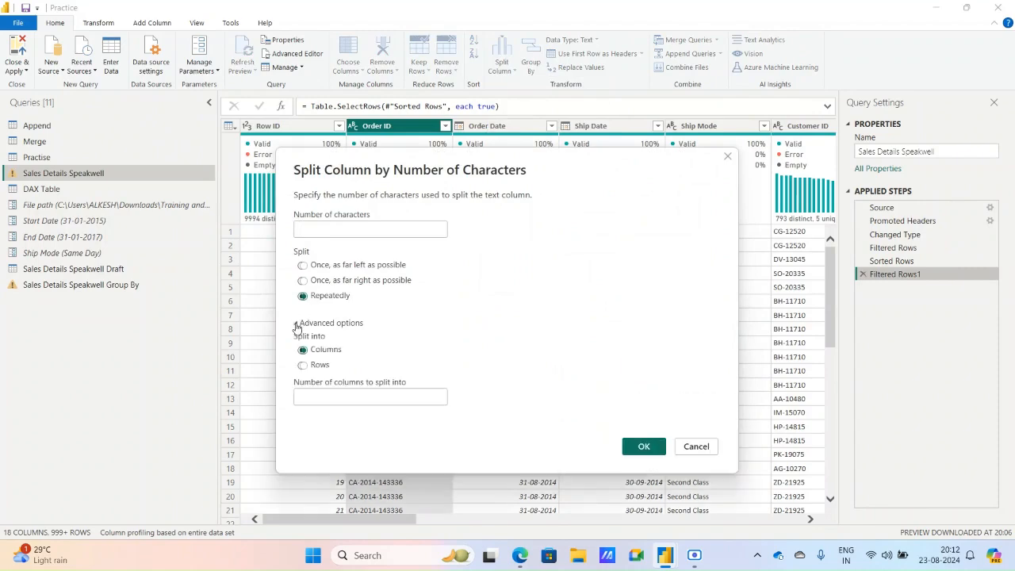
left_click(302, 365)
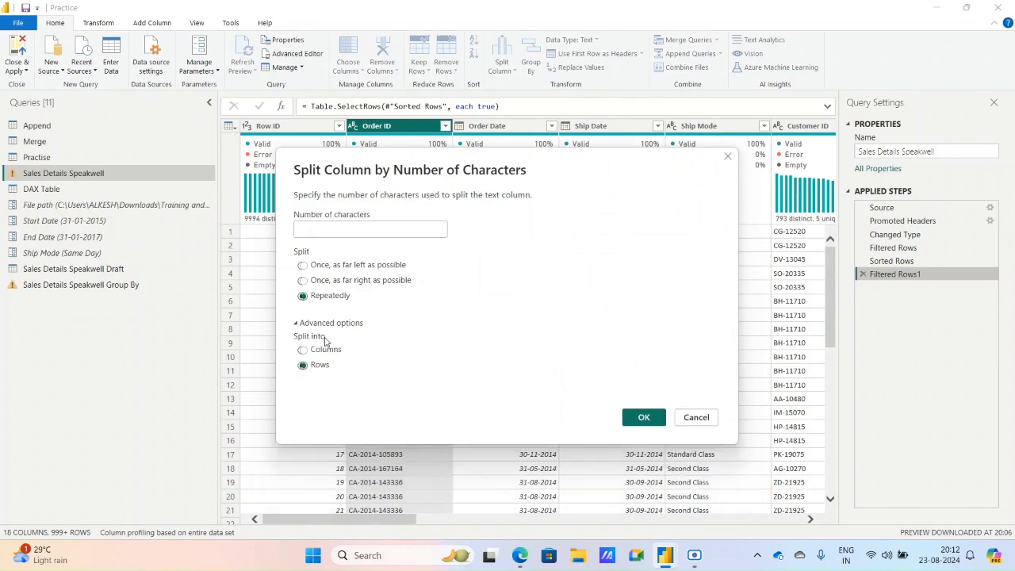
left_click(324, 224)
type("2")
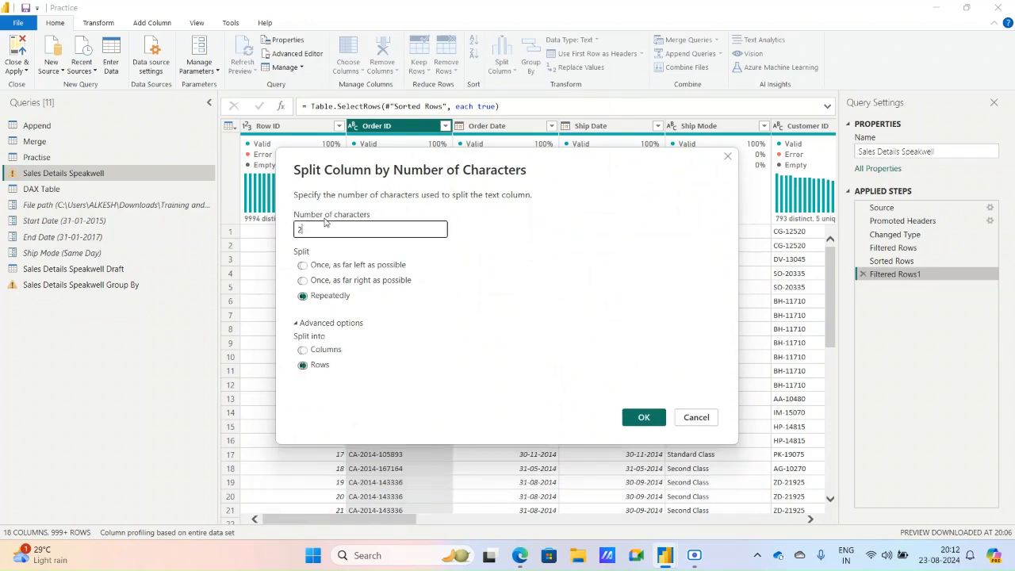
left_click(643, 417)
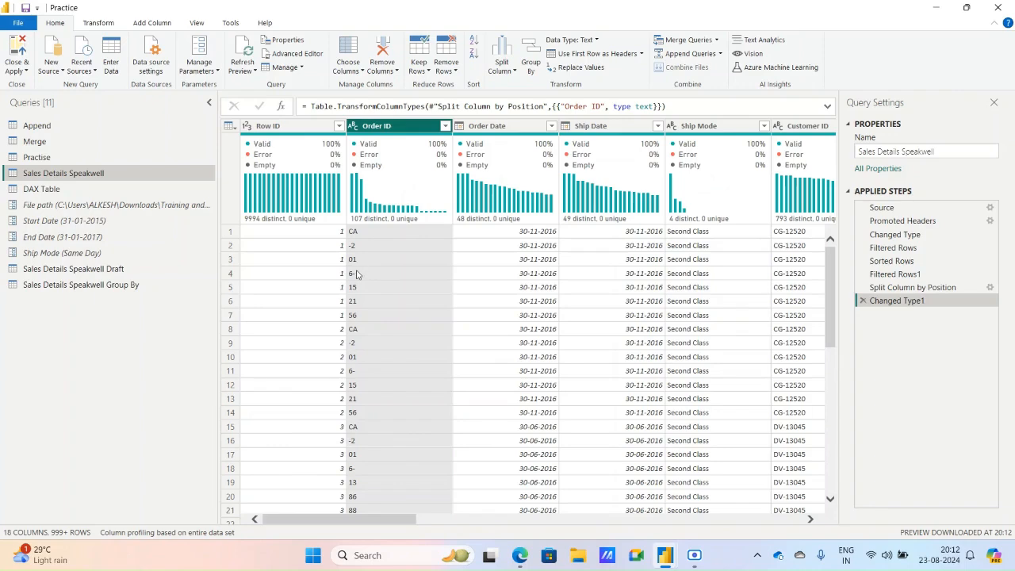
Compare the table at the Filtered Rows1 and Split Column by Position steps to examine how the row split repeats the other columns' values
scroll(402, 330, "down", 4)
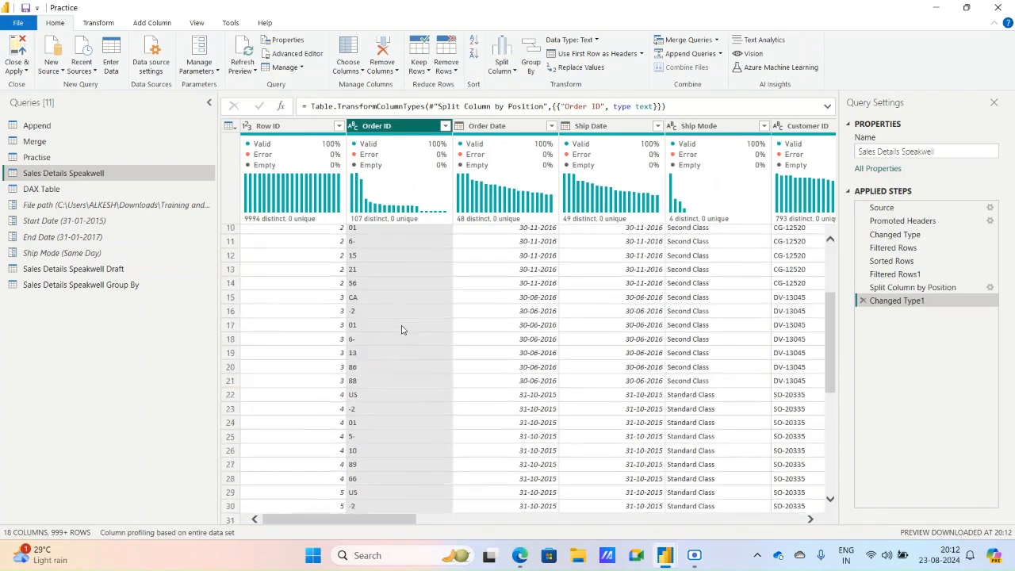
scroll(402, 330, "up", 4)
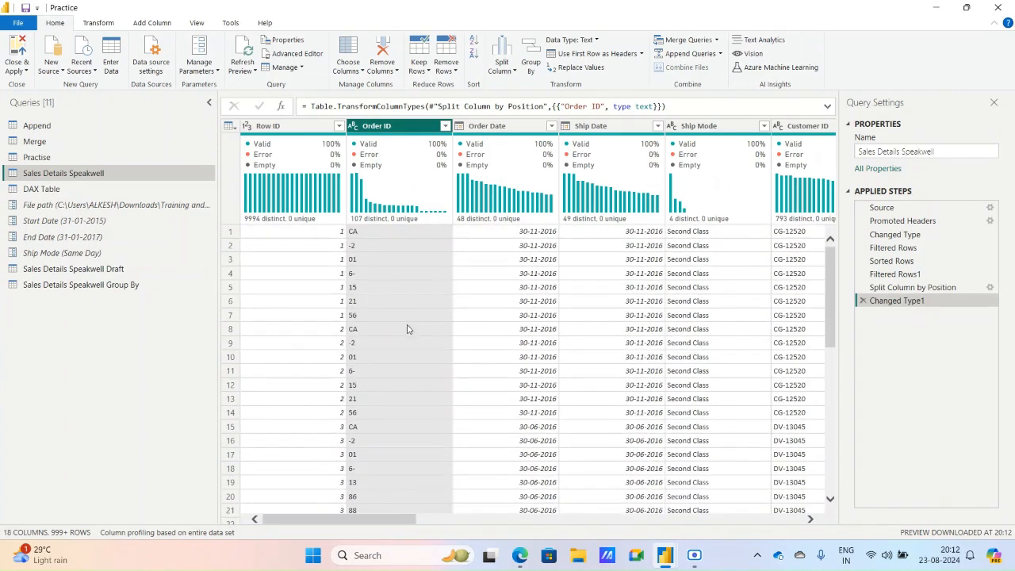
left_click(917, 287)
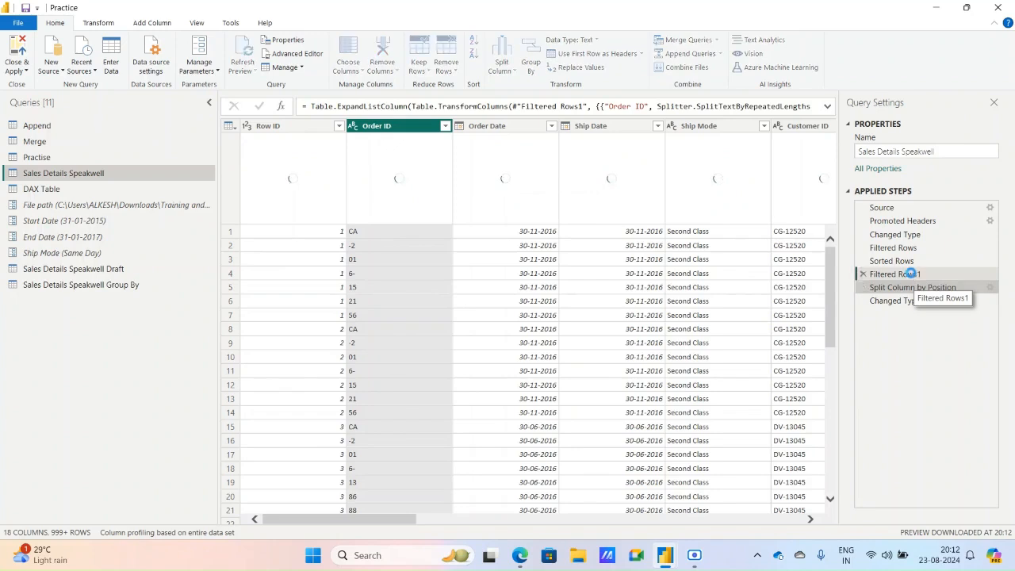
left_click(913, 276)
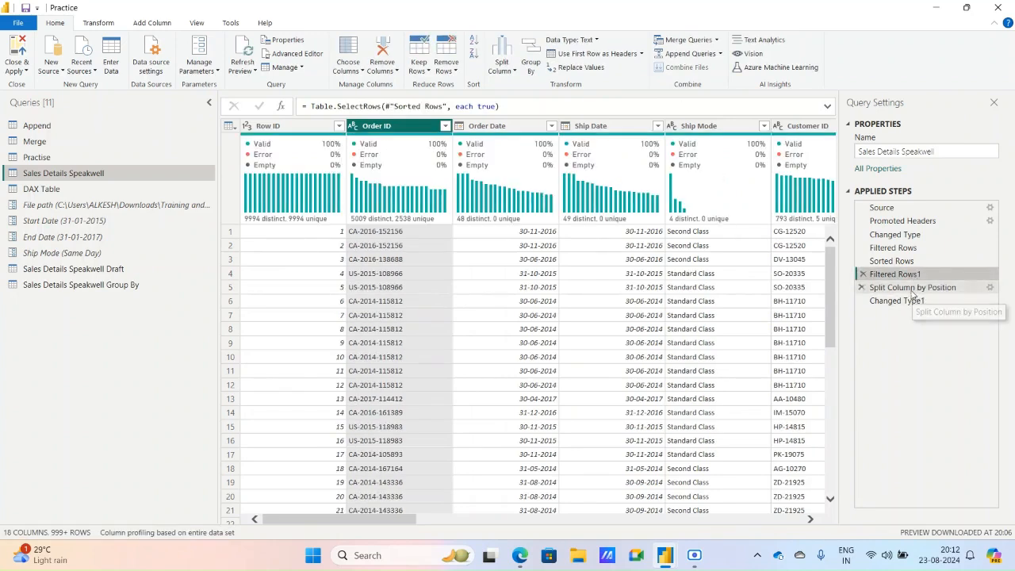
left_click(913, 288)
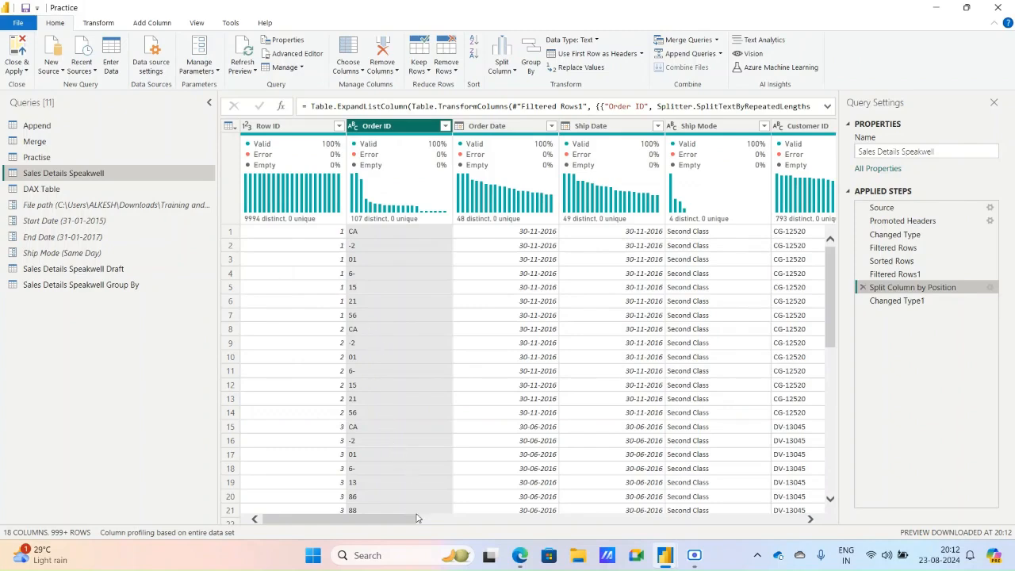
scroll(445, 524, "right", 10)
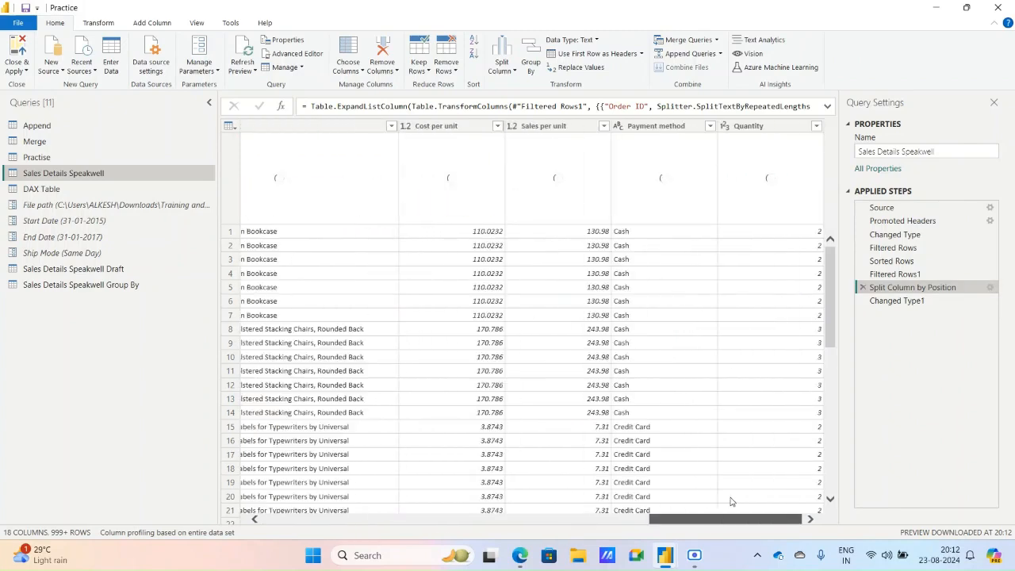
left_click_drag(732, 502, 233, 509)
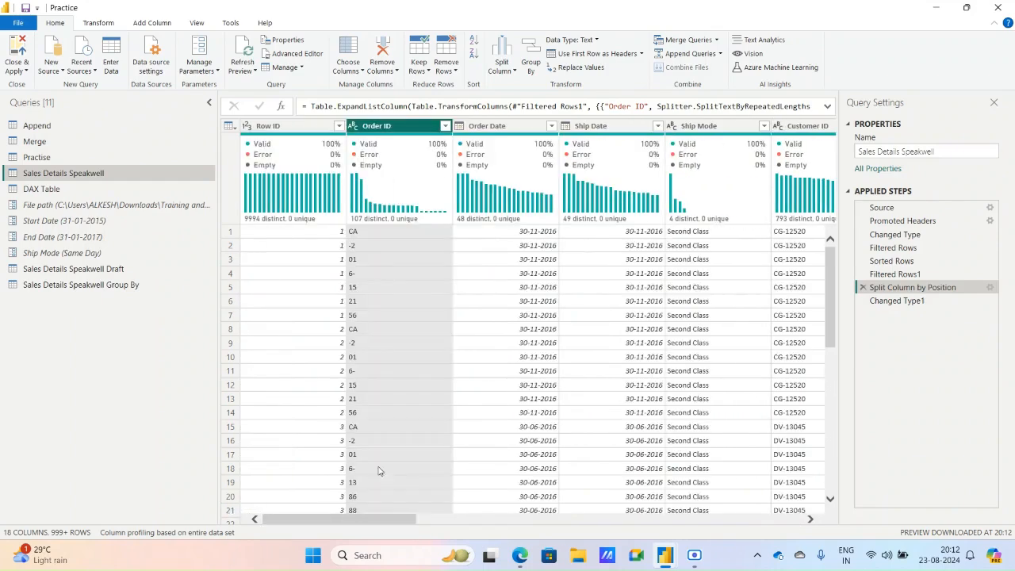
Delete the Changed Type1 and Split Column by Position steps that split Order ID into rows
left_click(861, 302)
left_click(863, 288)
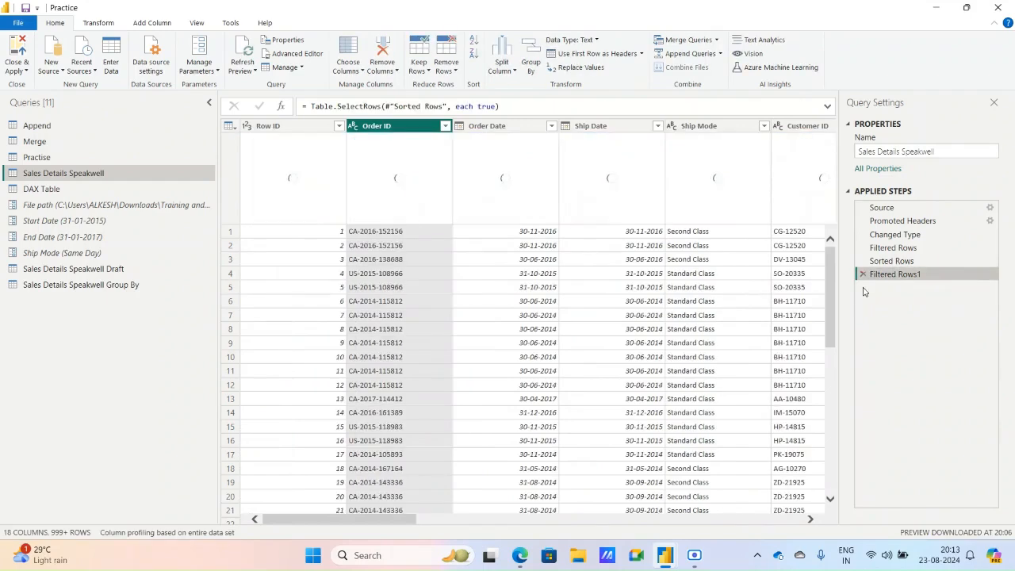
Split the Ship Mode column by uppercase to lowercase transitions and review the resulting columns
left_click(512, 72)
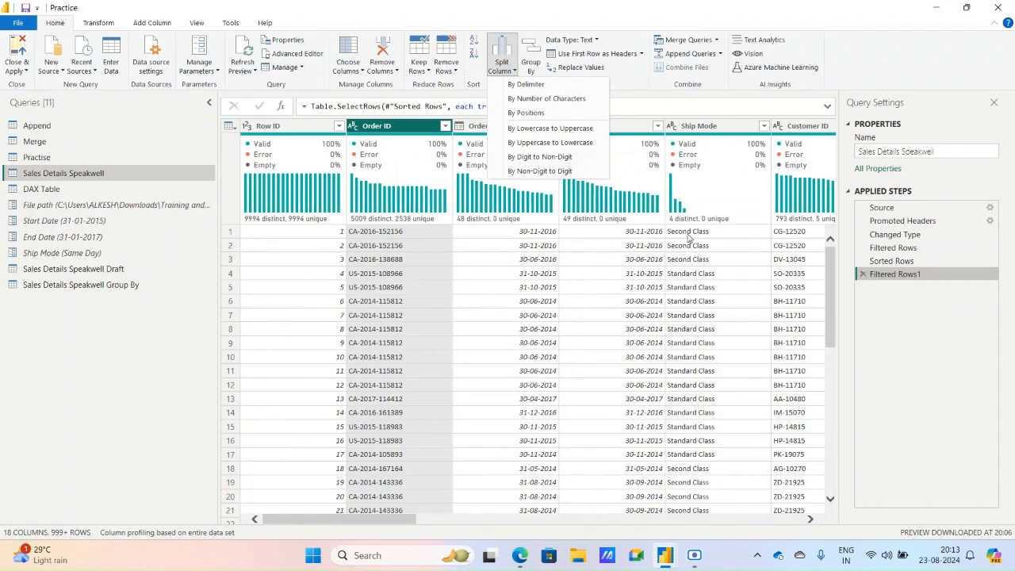
left_click(704, 128)
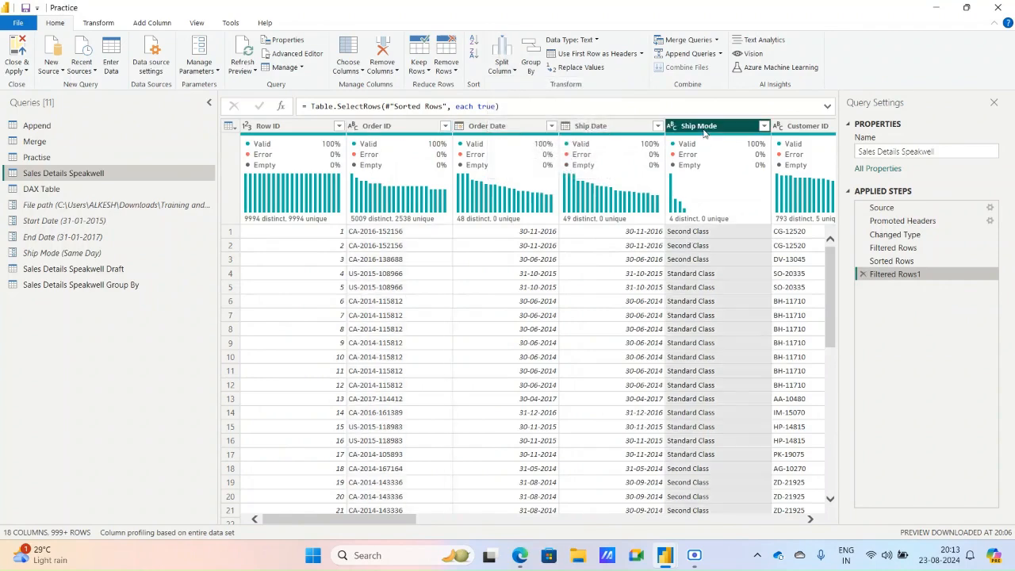
left_click(502, 61)
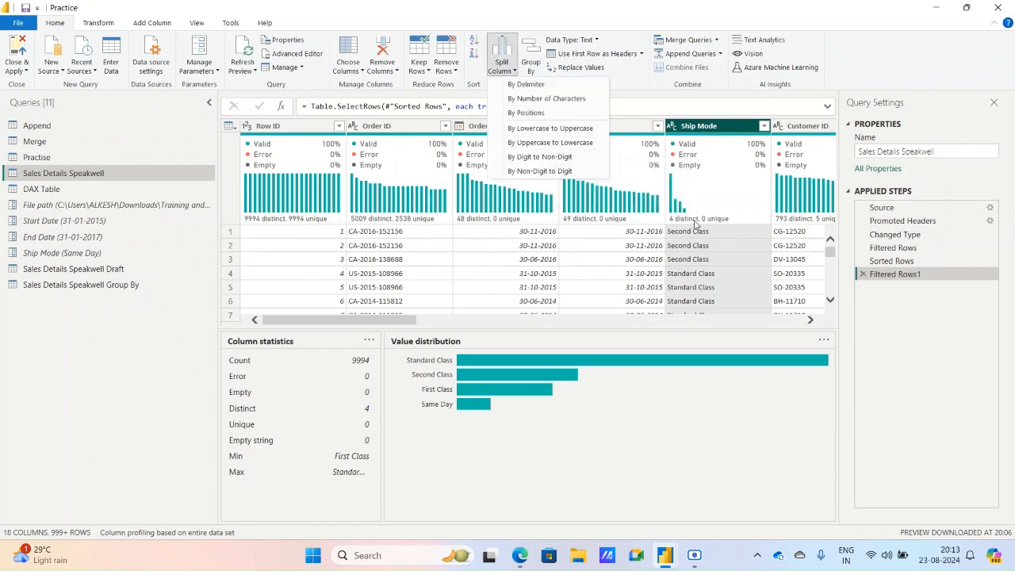
left_click(553, 143)
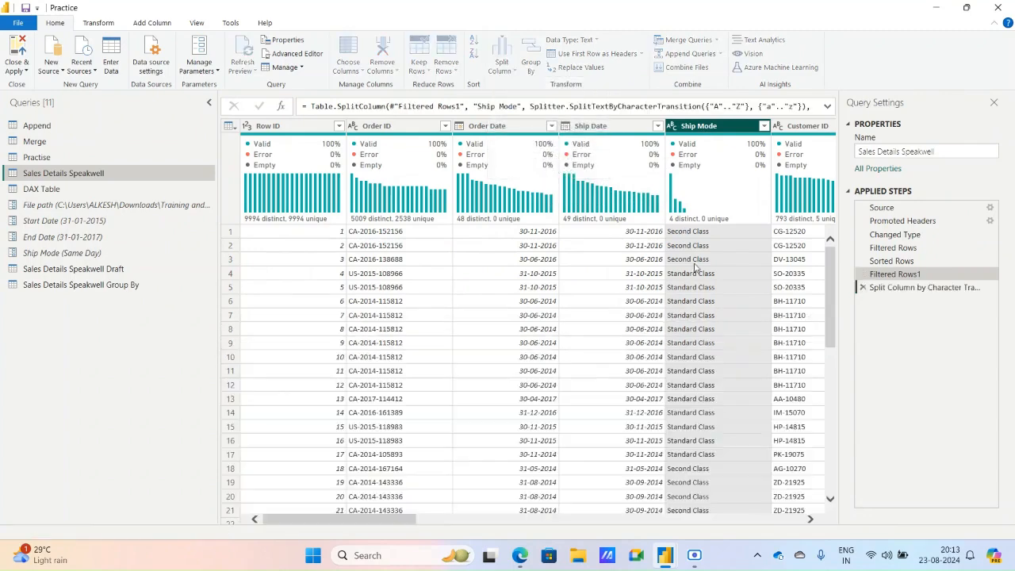
left_click(811, 519)
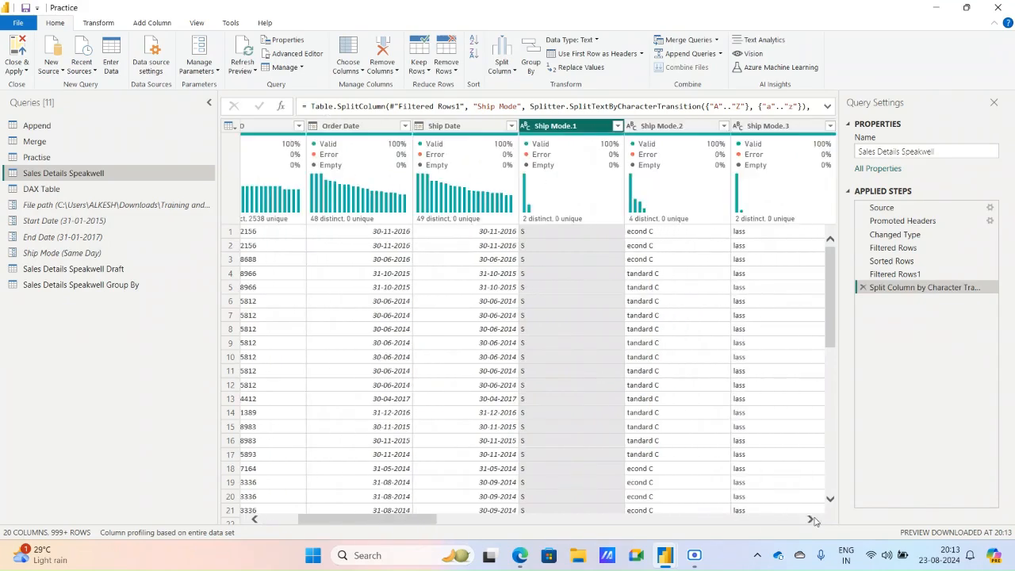
left_click(810, 519)
left_click(810, 519)
left_click(811, 519)
left_click(811, 520)
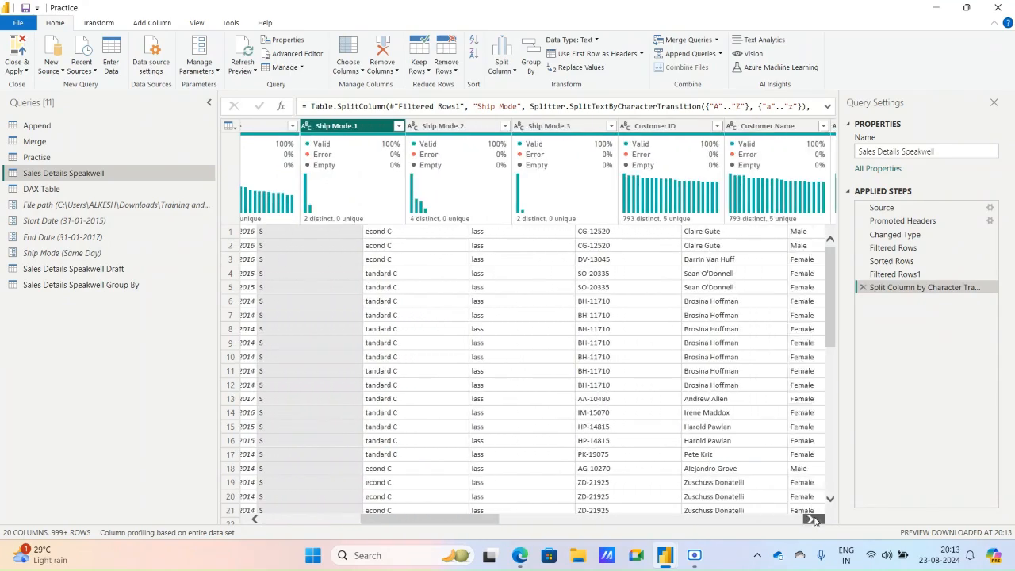
left_click(813, 520)
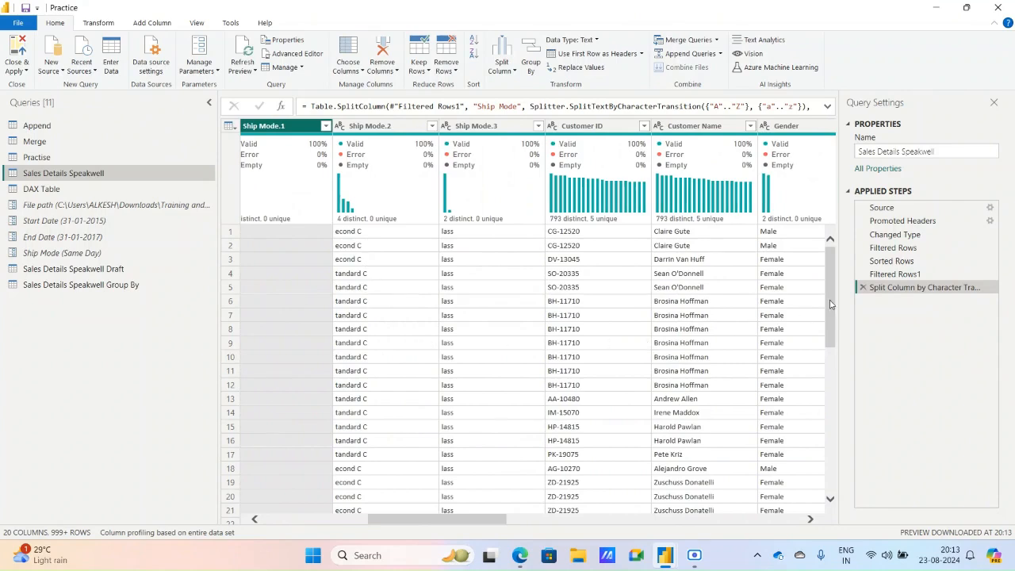
Delete the Split Column by Character Transition and Filtered Rows1 steps from the applied steps
left_click(863, 288)
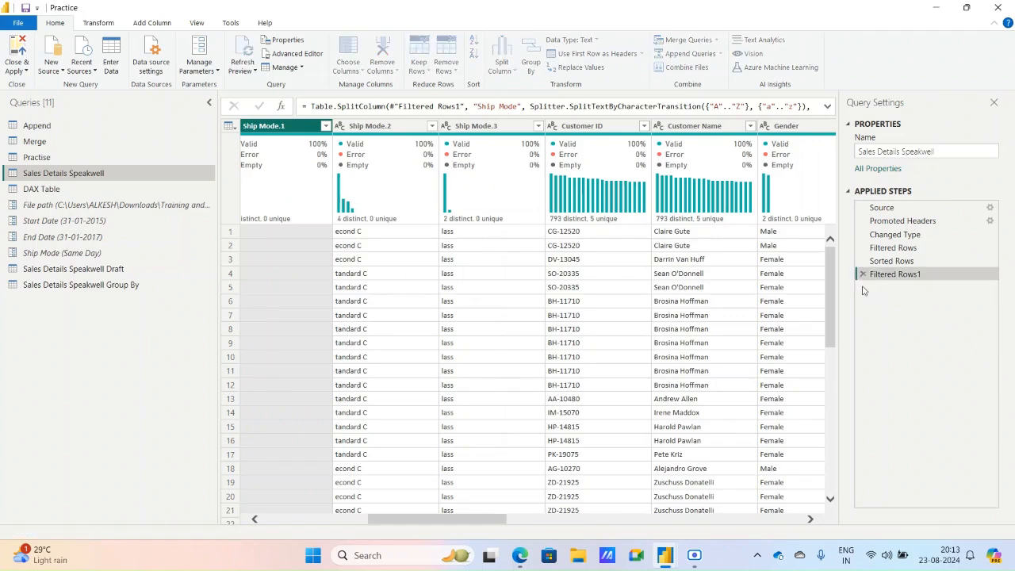
left_click(863, 274)
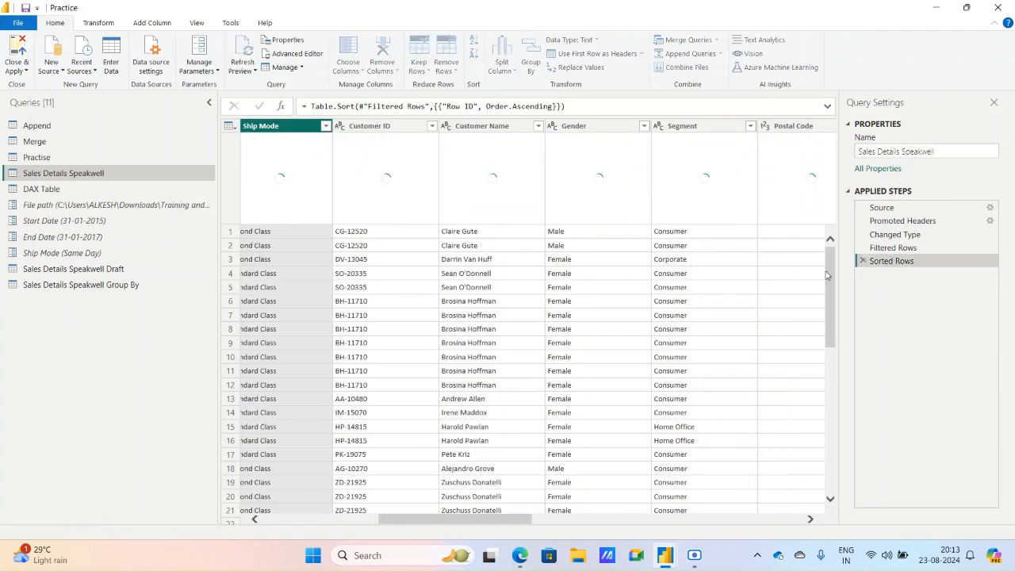
Split the Order ID column by non-digit to digit transitions
left_click(501, 61)
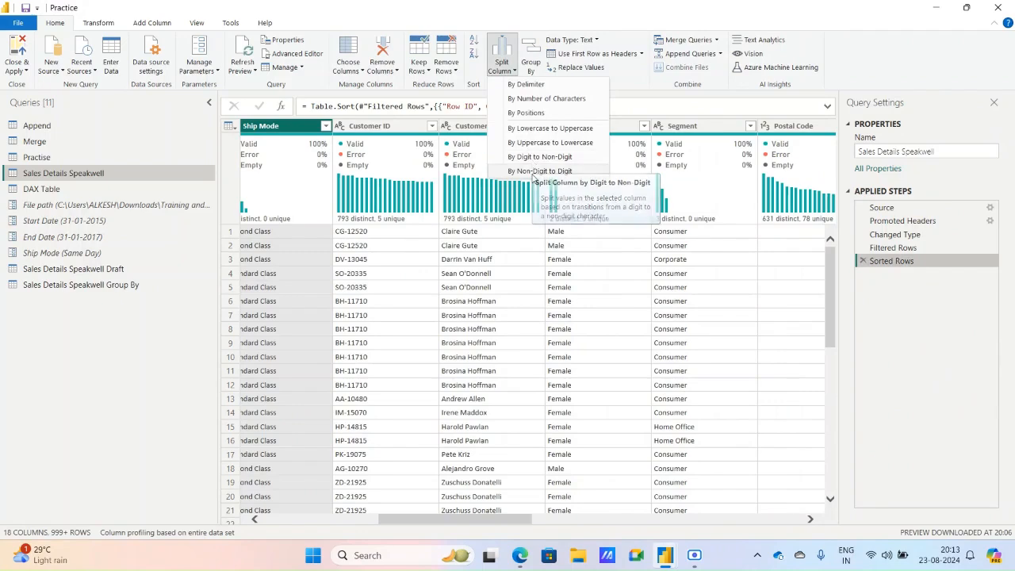
left_click(312, 527)
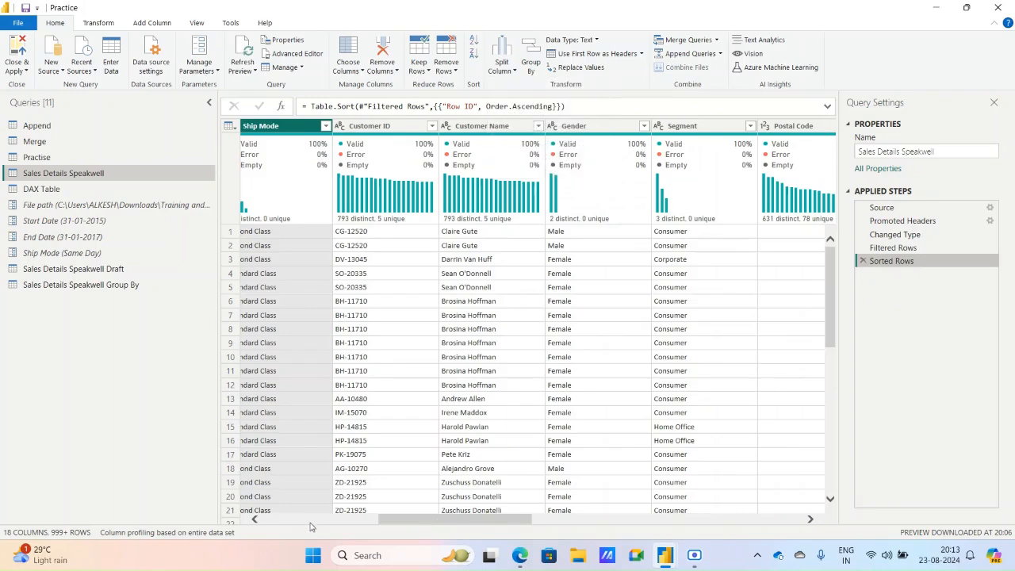
left_click(297, 519)
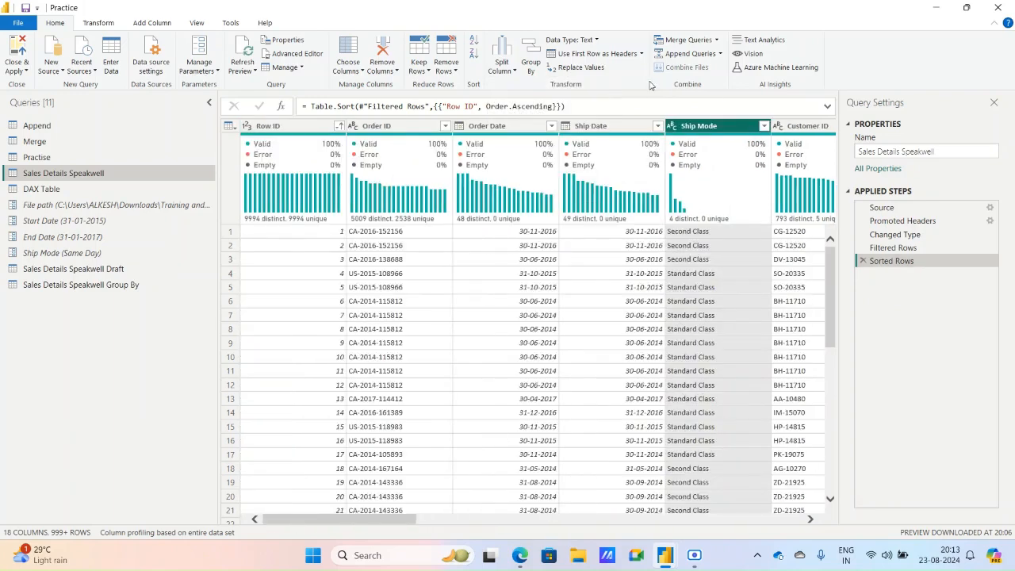
left_click(507, 67)
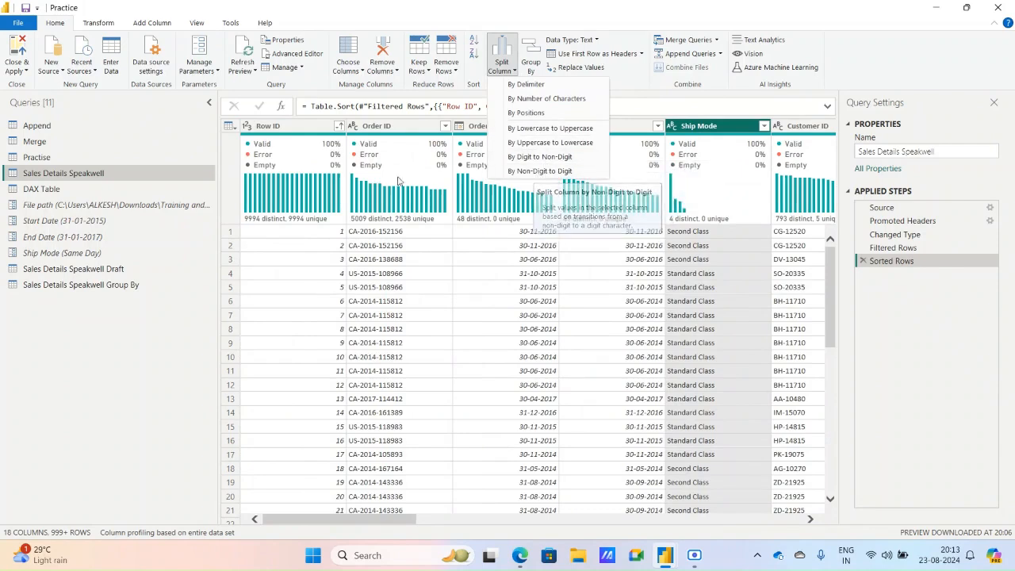
left_click(401, 129)
left_click(401, 127)
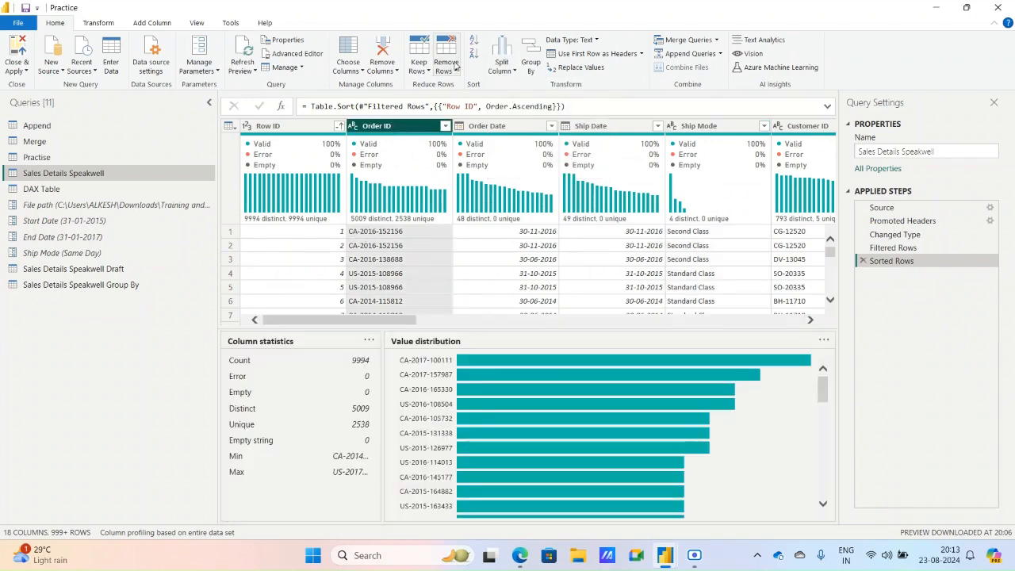
left_click(512, 73)
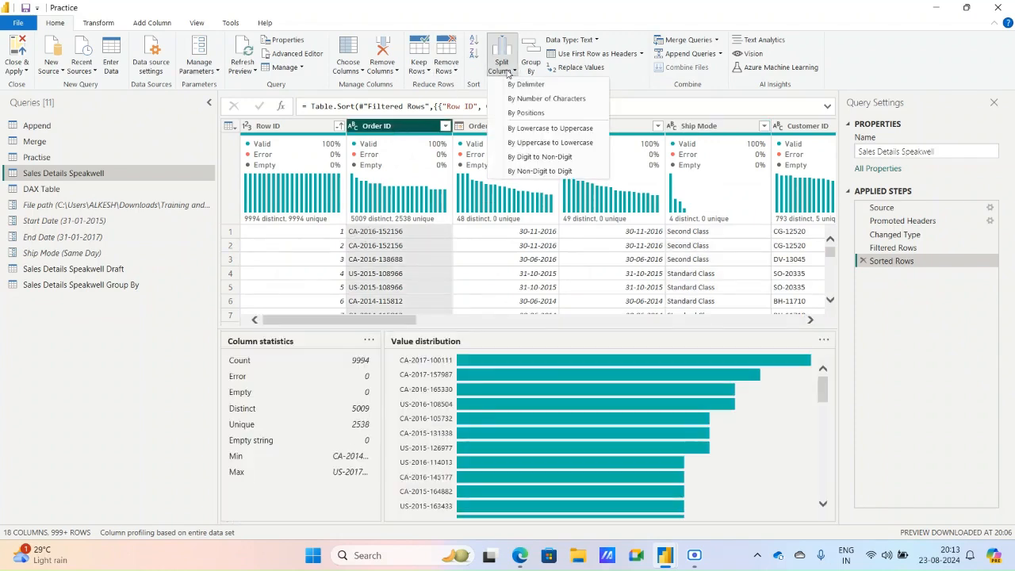
left_click(537, 172)
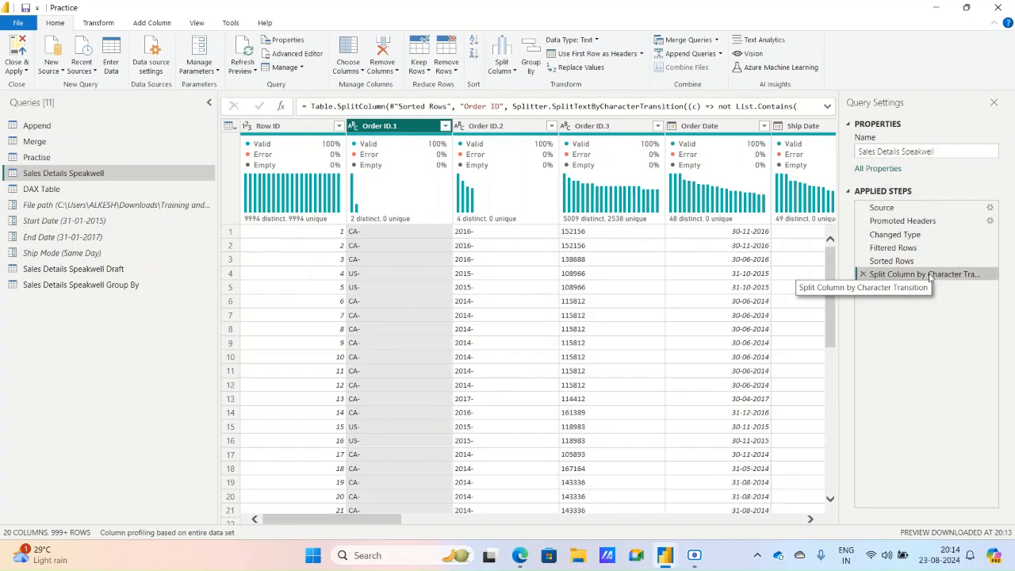
Review the M code of the Sales Details Speakwell query in the Advanced Editor and close it without changes
left_click(302, 55)
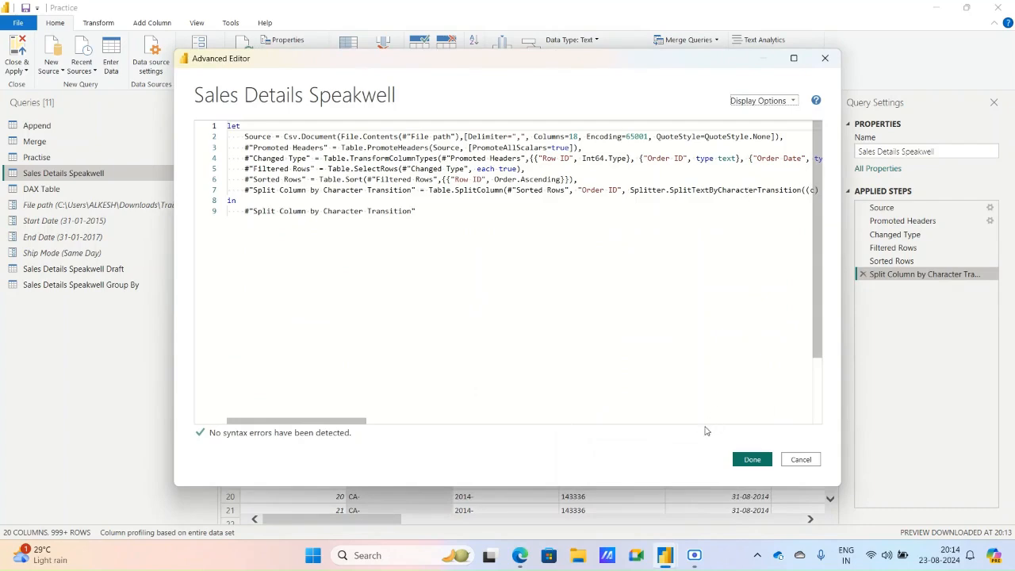
left_click(595, 426)
left_click_drag(596, 426, 199, 426)
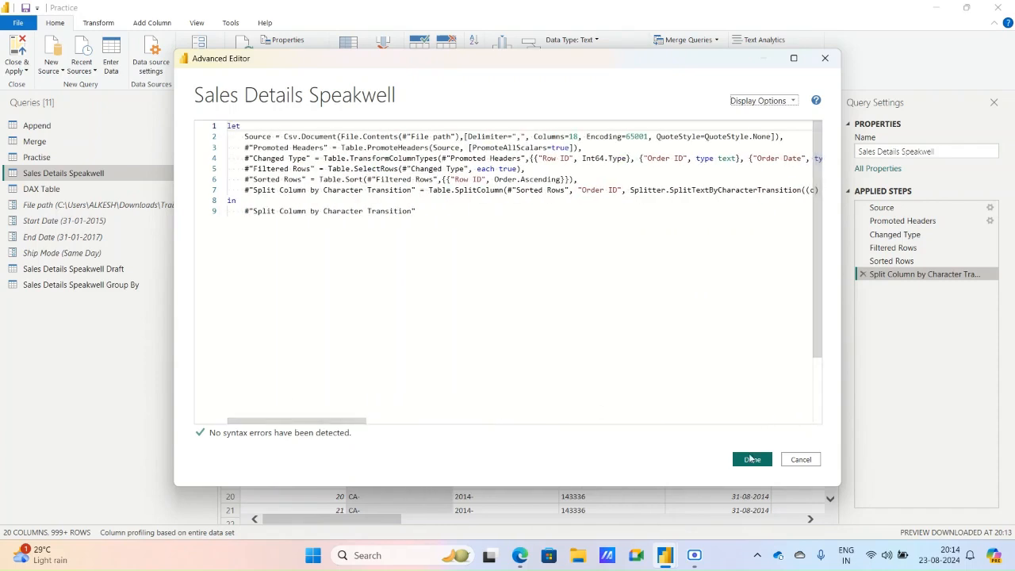
left_click(750, 459)
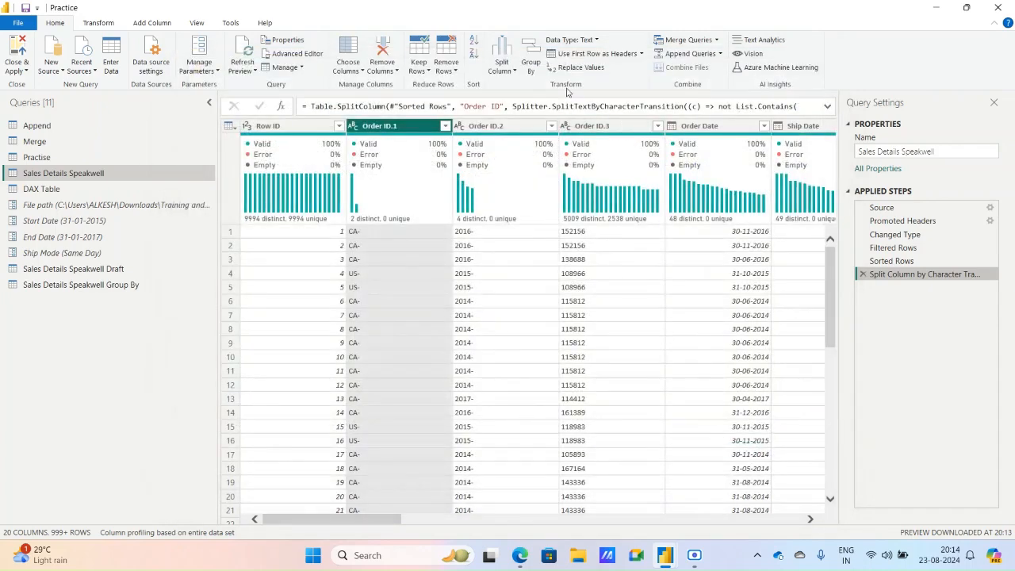
Delete the Split Column by Character Transition, Sorted Rows and Filtered Rows steps from the Sales Details Speakwell query
left_click(502, 63)
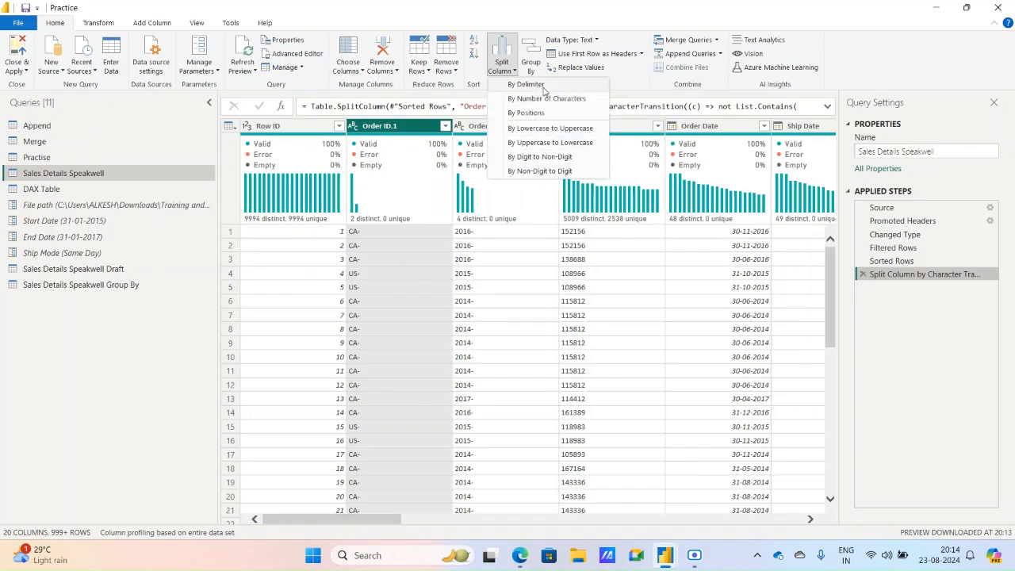
left_click(864, 278)
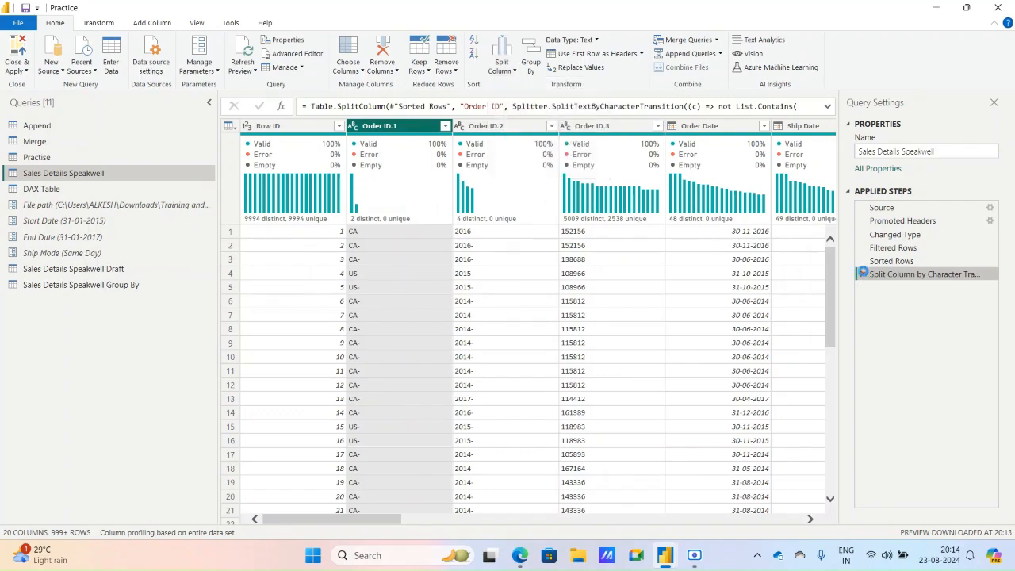
left_click(864, 275)
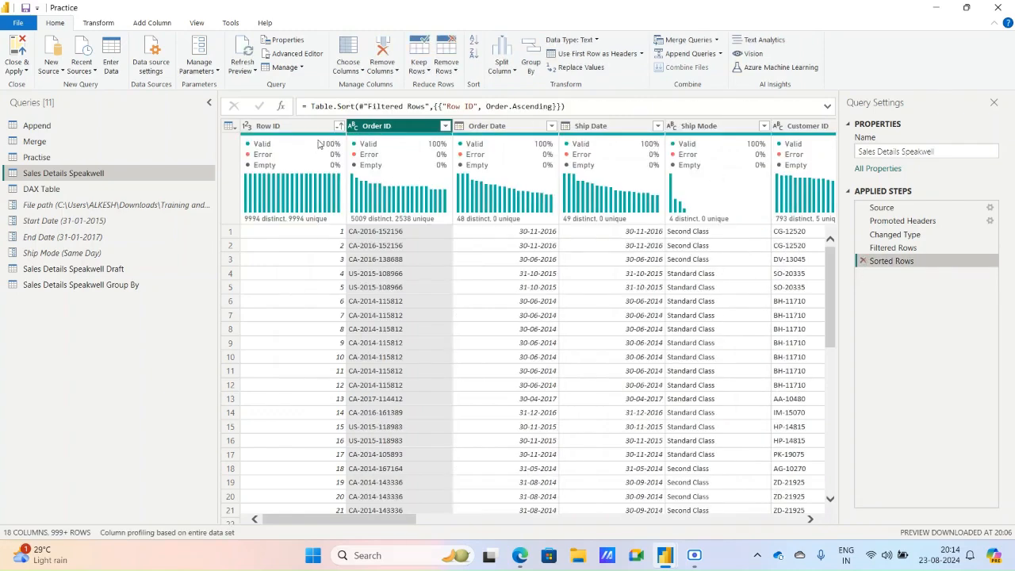
left_click(864, 260)
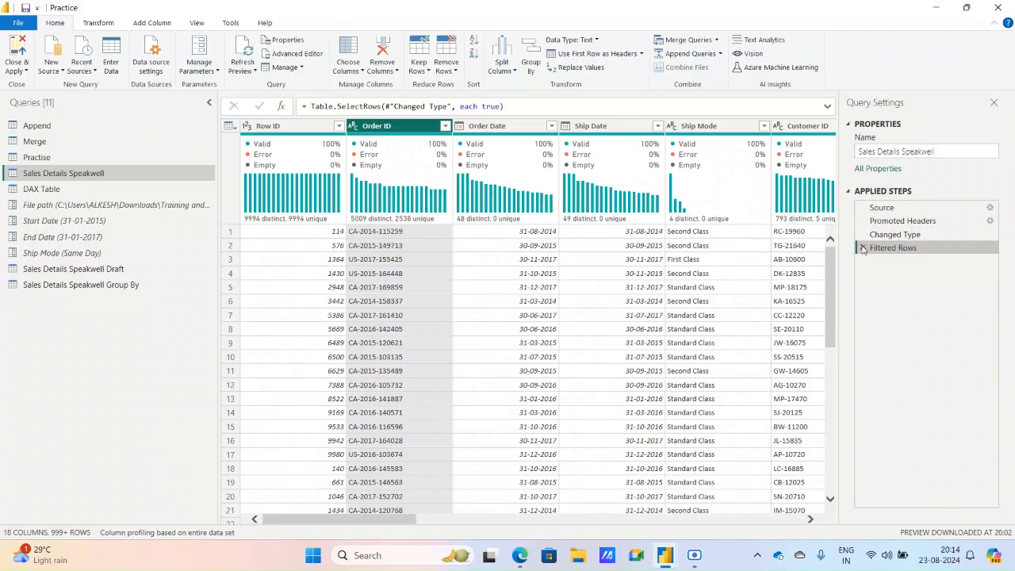
left_click(861, 248)
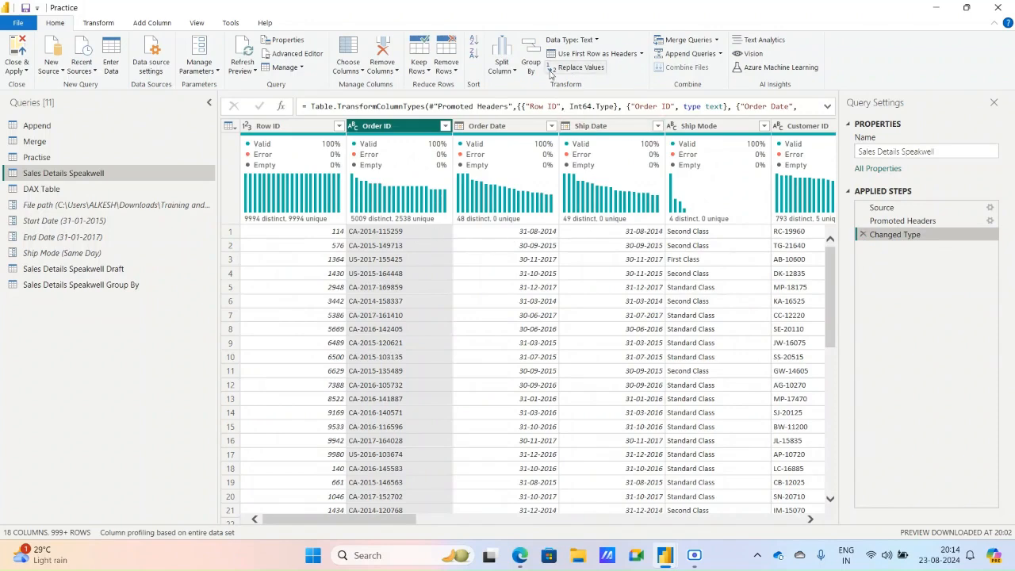
Open the Practise query and compare its Promoted Headers1 step with its Changed Type2 step
left_click(644, 54)
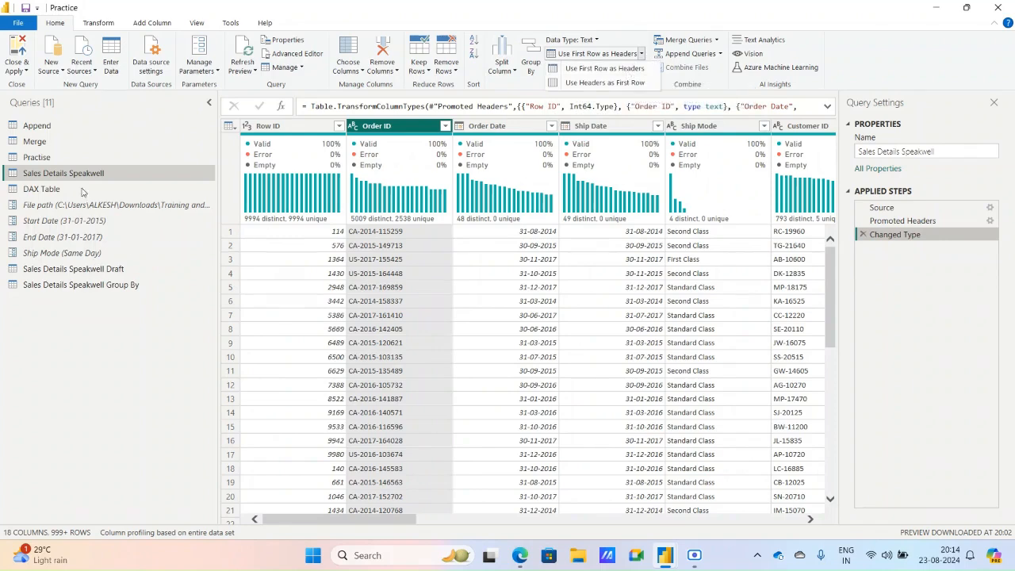
left_click(38, 160)
left_click(38, 160)
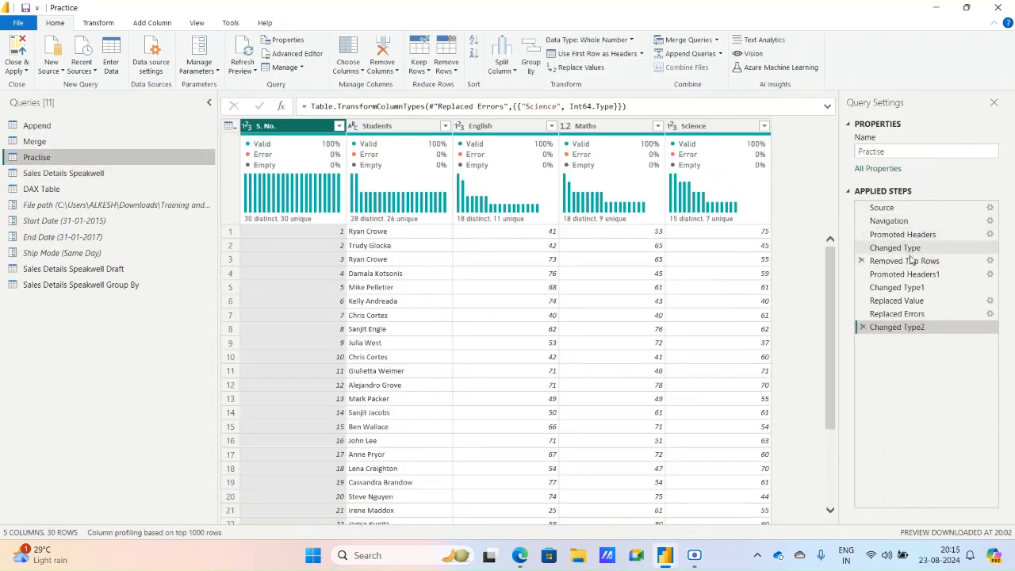
left_click(916, 276)
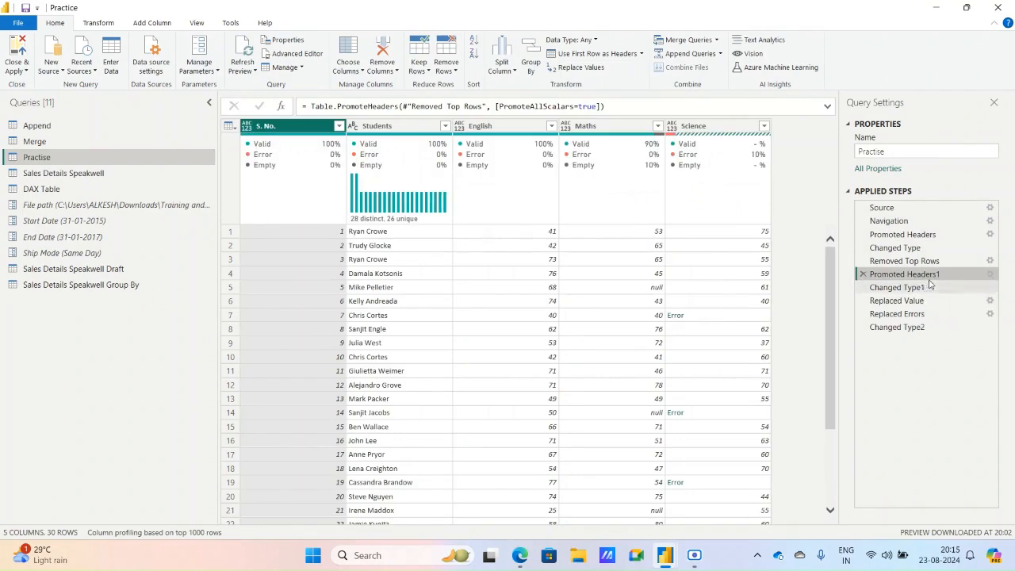
left_click(916, 329)
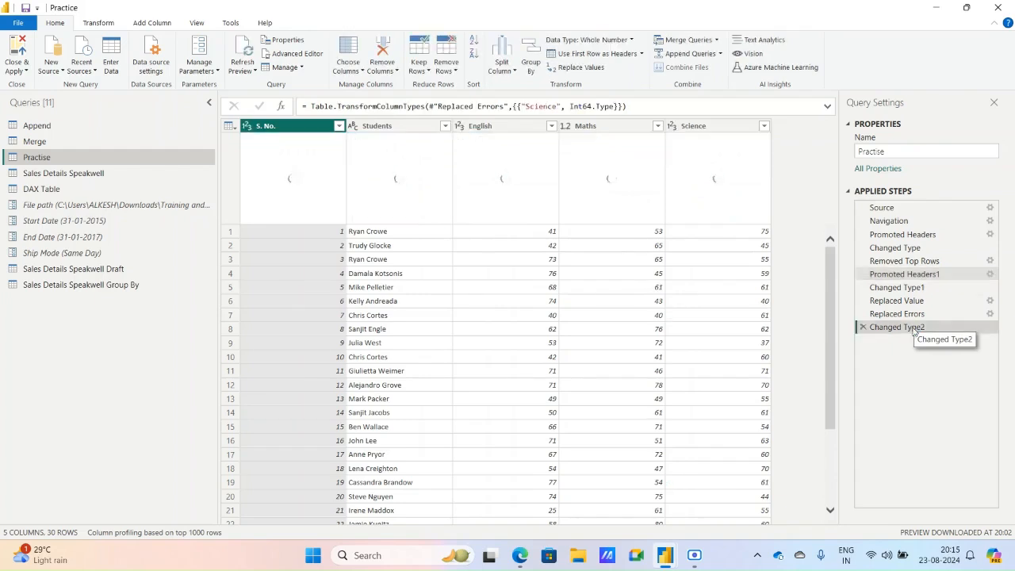
Use the Practise query's headers as its first row and delete the Changed Type3 step
left_click(642, 54)
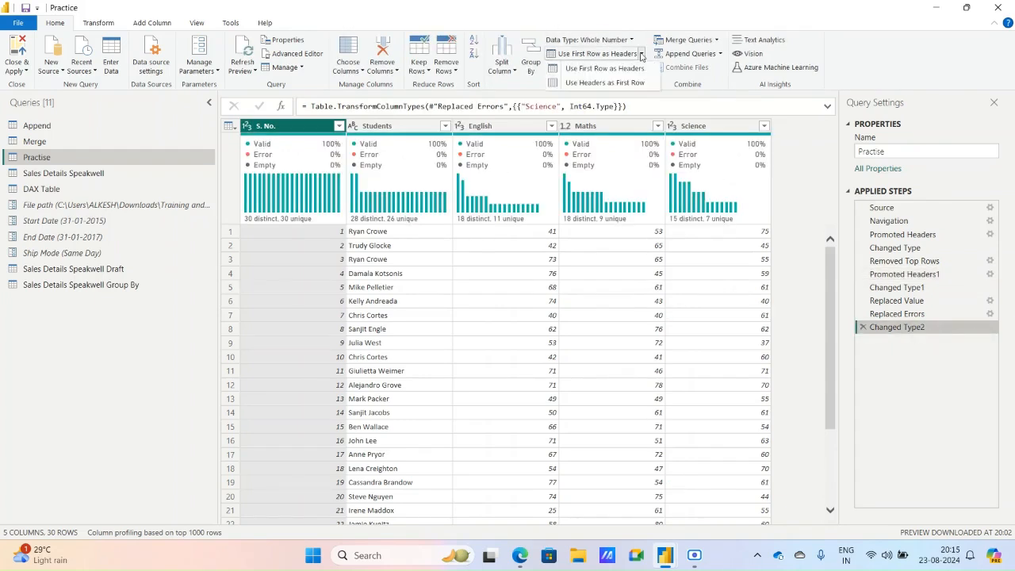
left_click(602, 82)
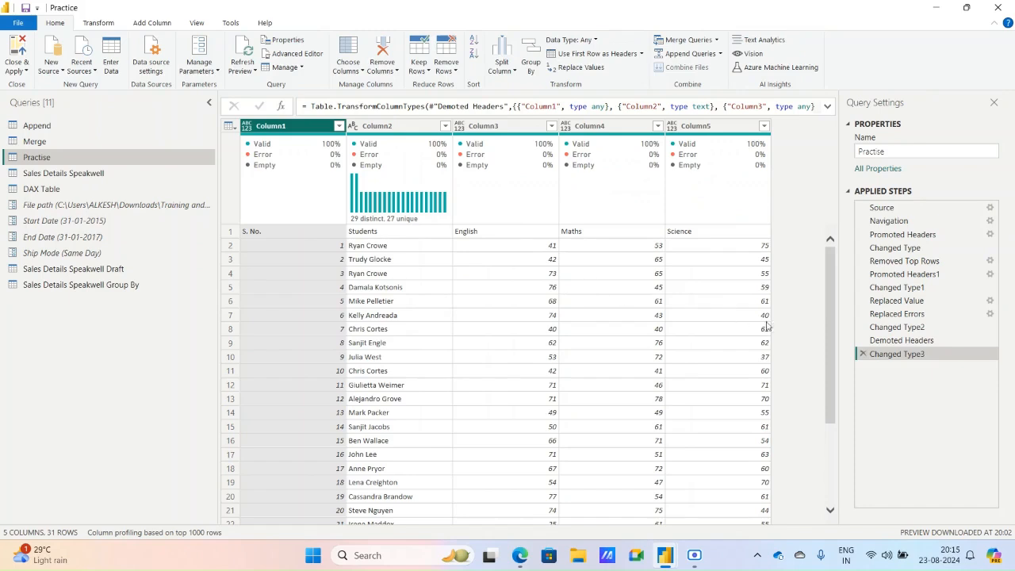
left_click(863, 354)
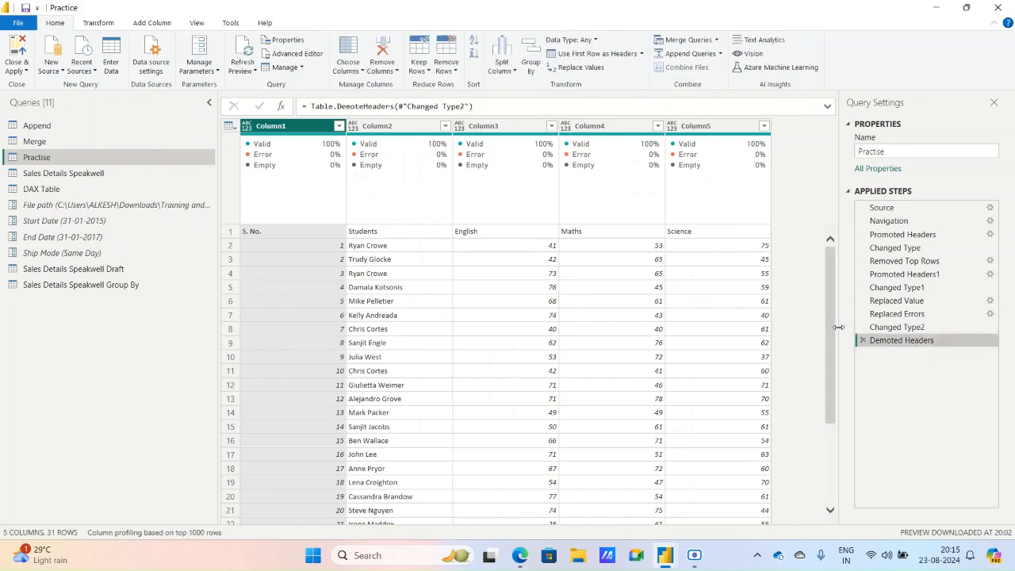
Save the Practice file and apply the pending query changes
left_click(25, 8)
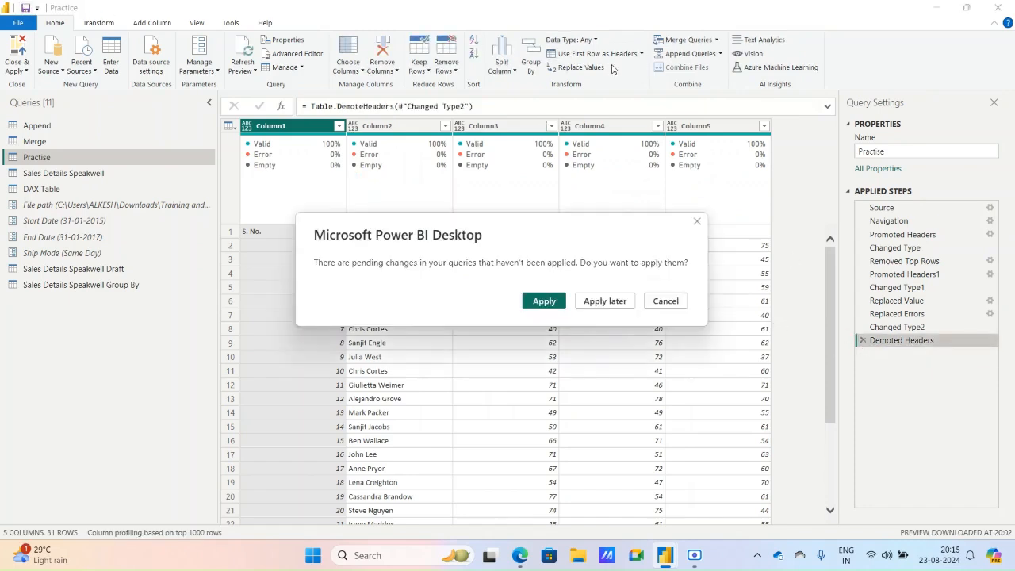
left_click(544, 302)
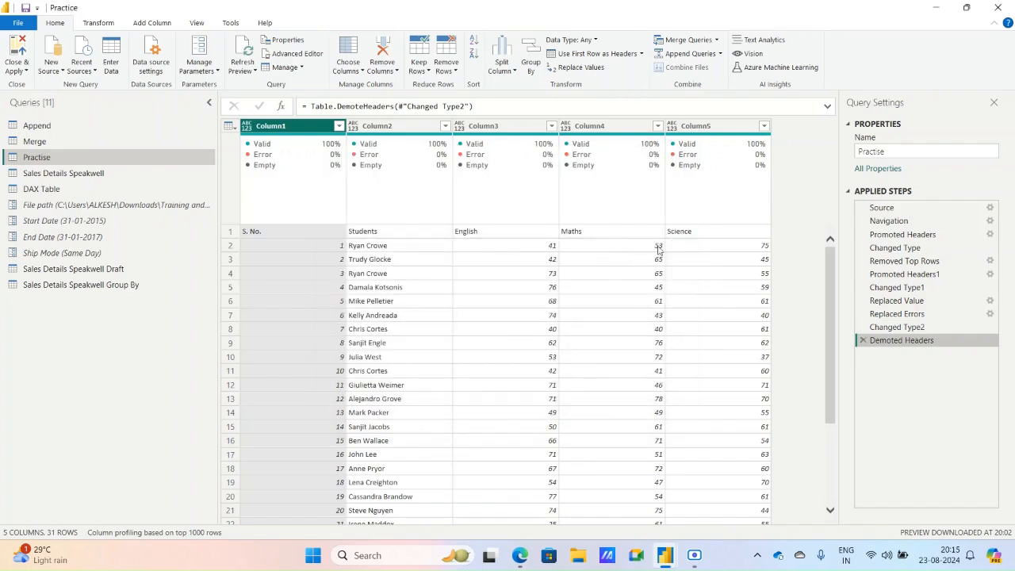
Delete the Demoted Headers step from the Practise query
left_click(863, 340)
left_click(863, 341)
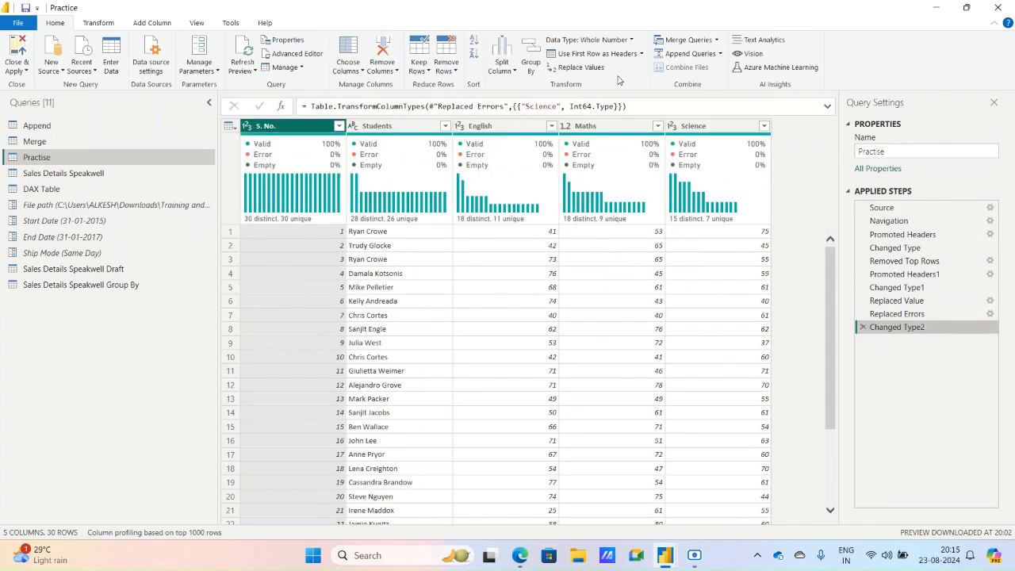
Replace the value 73 with 80 in the English column of the Practise query
left_click(544, 140)
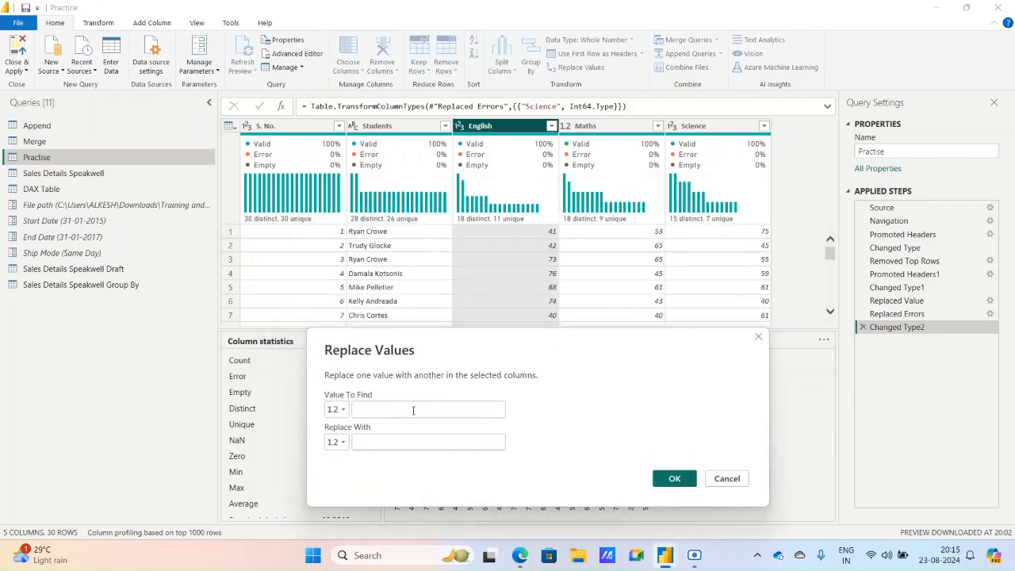
type("73")
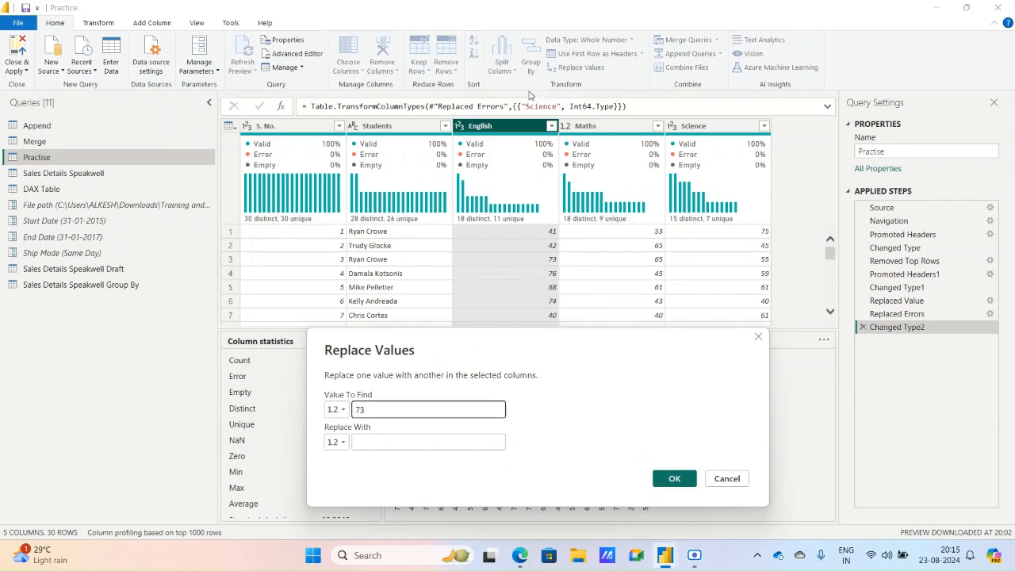
left_click(395, 441)
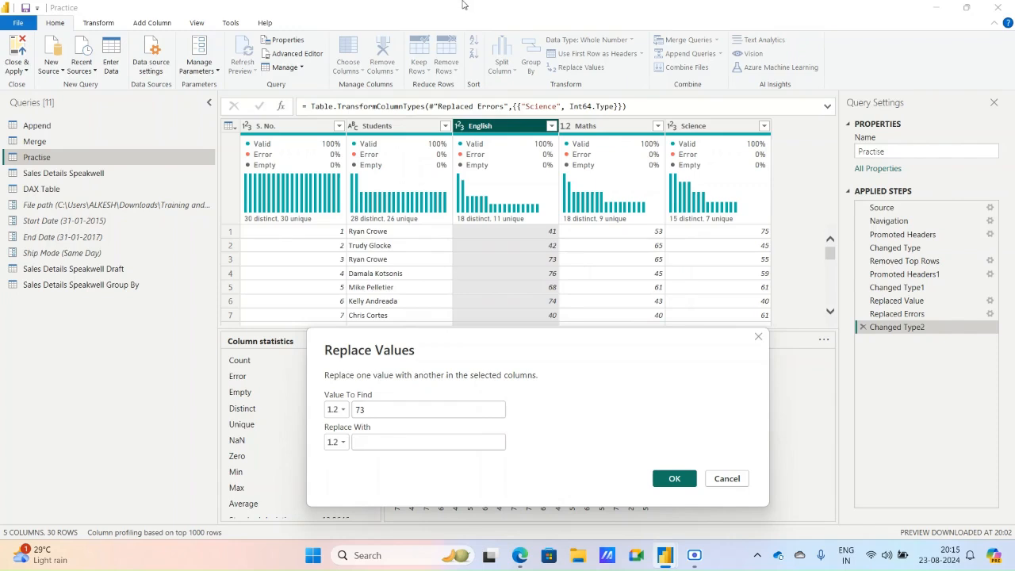
type("80")
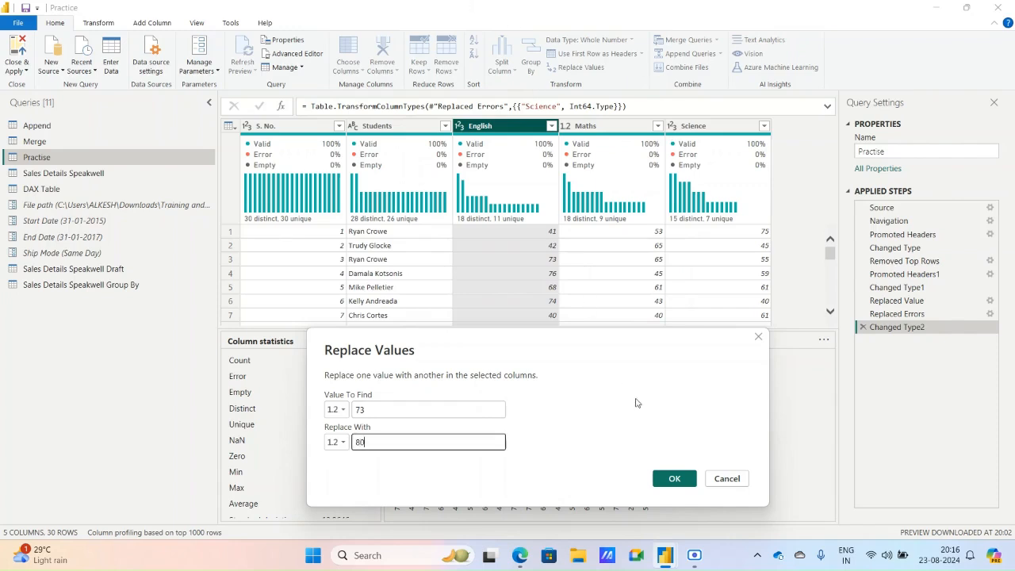
left_click(674, 478)
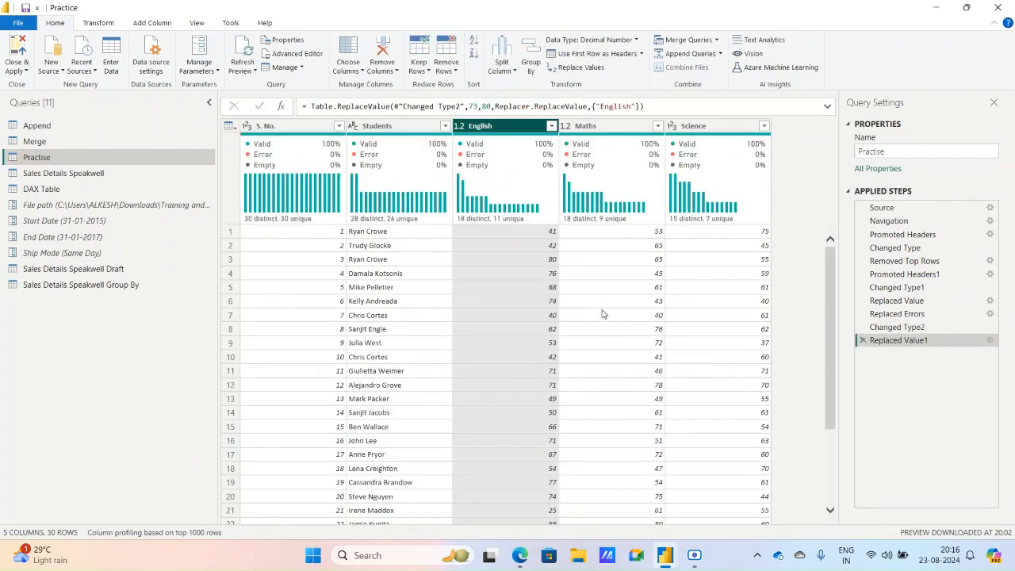
Compare the English column's values between the Changed Type2 and Replaced Value1 steps
left_click(916, 330)
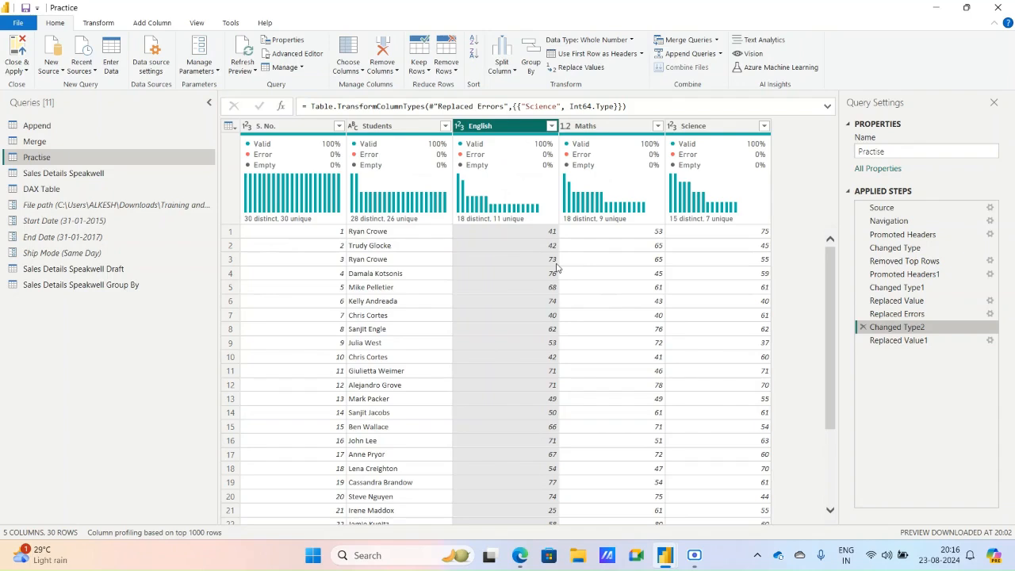
left_click(873, 340)
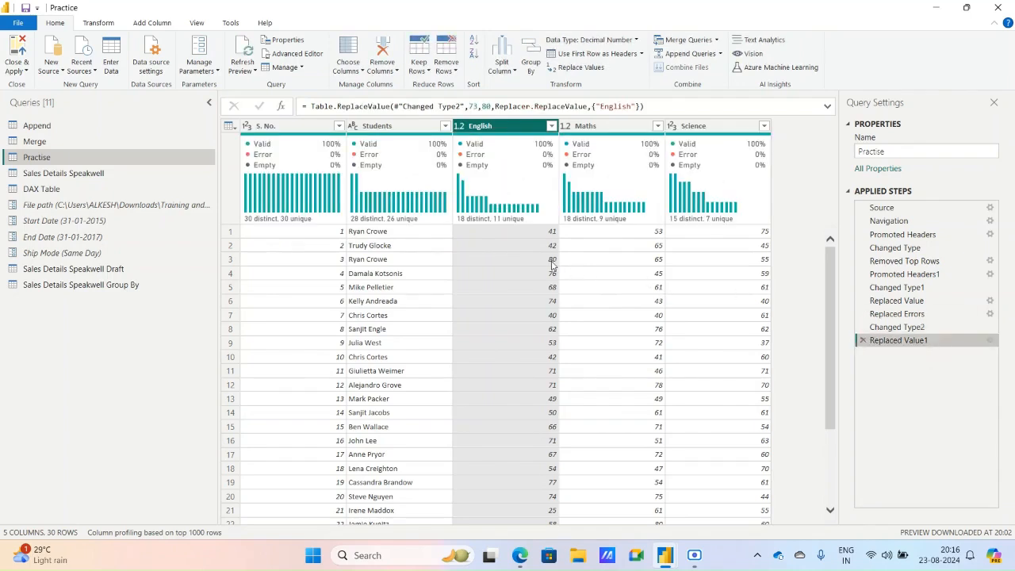
scroll(575, 367, "down", 3)
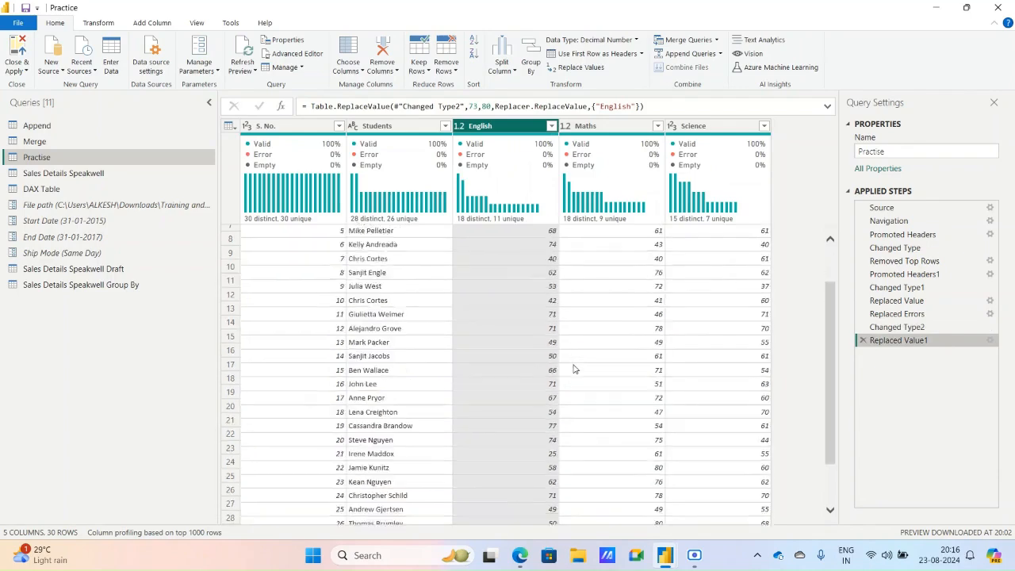
scroll(574, 367, "up", 3)
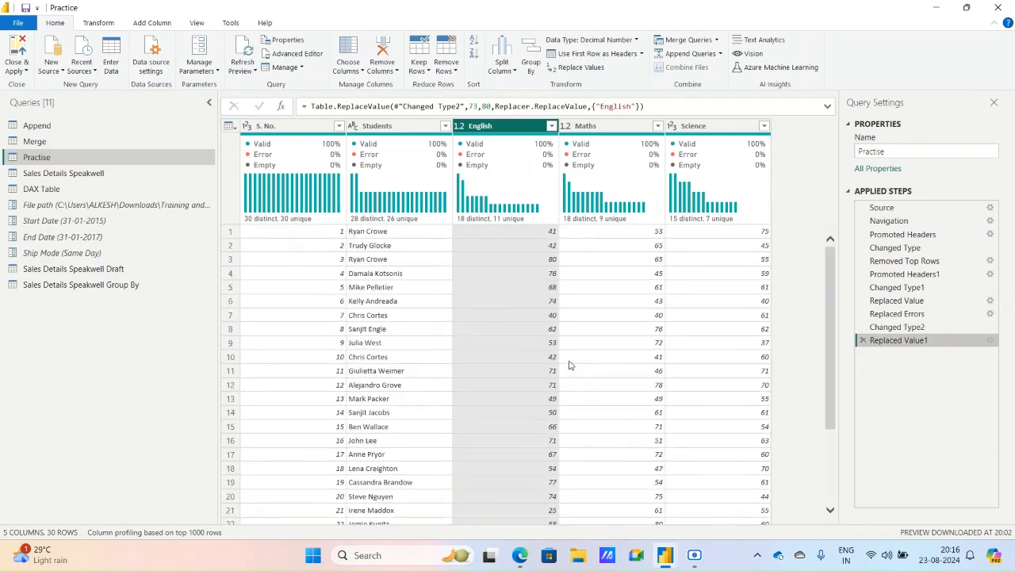
Filter the English column to show only the value 80
left_click(551, 126)
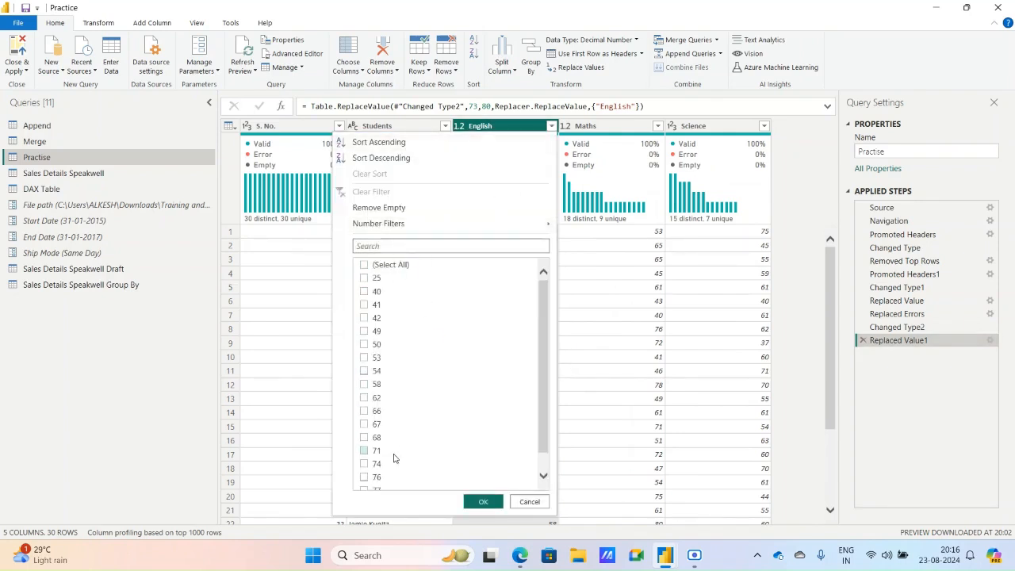
scroll(405, 461, "down", 1)
left_click(378, 483)
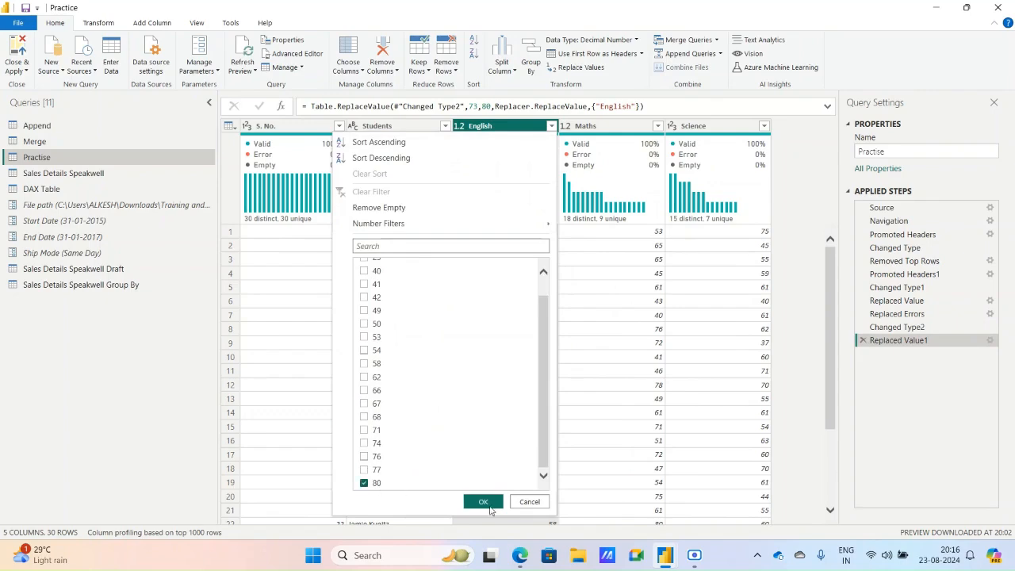
left_click(487, 503)
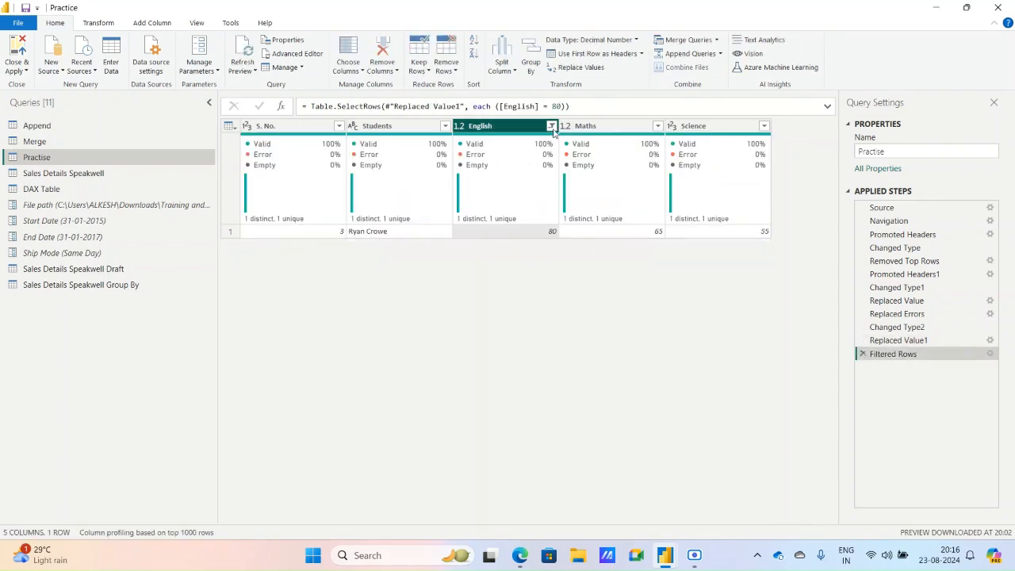
Reselect all values in the English column's filter
left_click(551, 126)
left_click(364, 265)
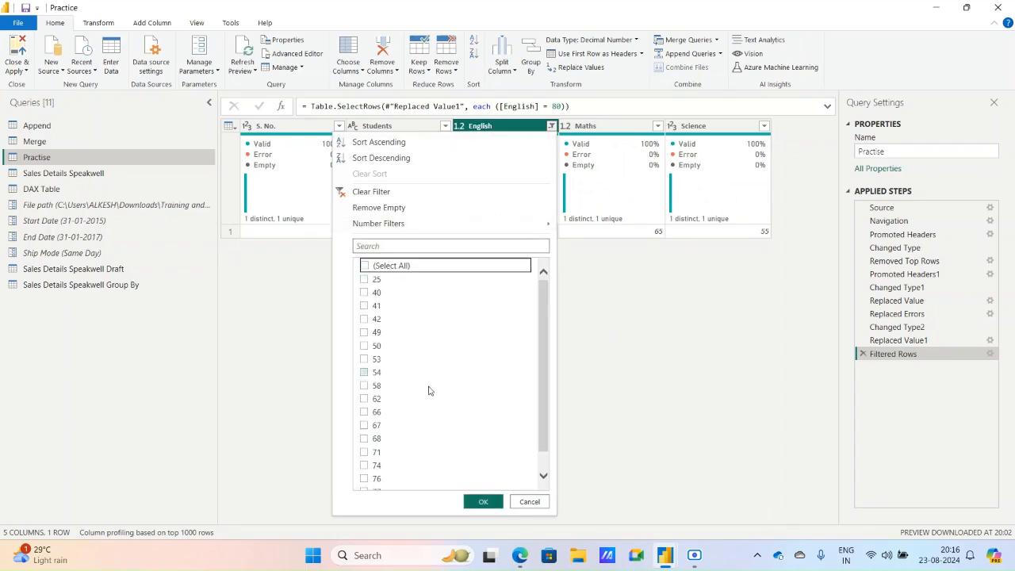
scroll(387, 390, "down", 1)
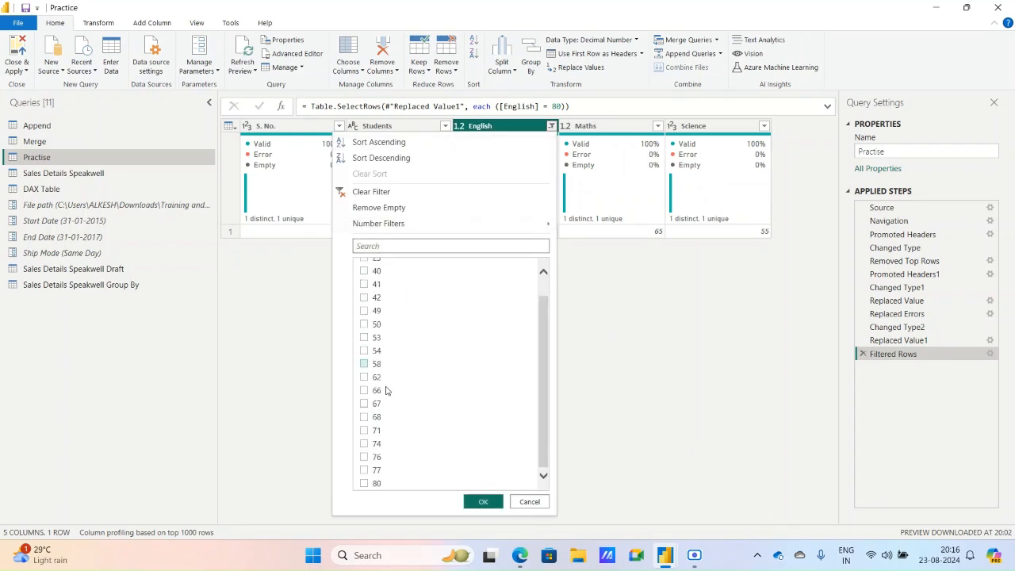
scroll(392, 361, "up", 1)
left_click(365, 265)
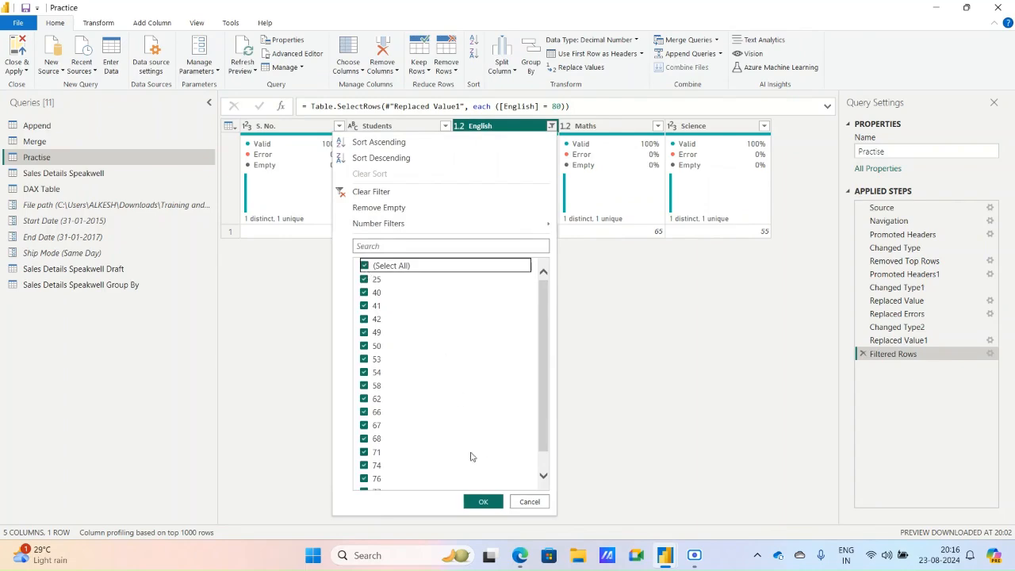
left_click(483, 502)
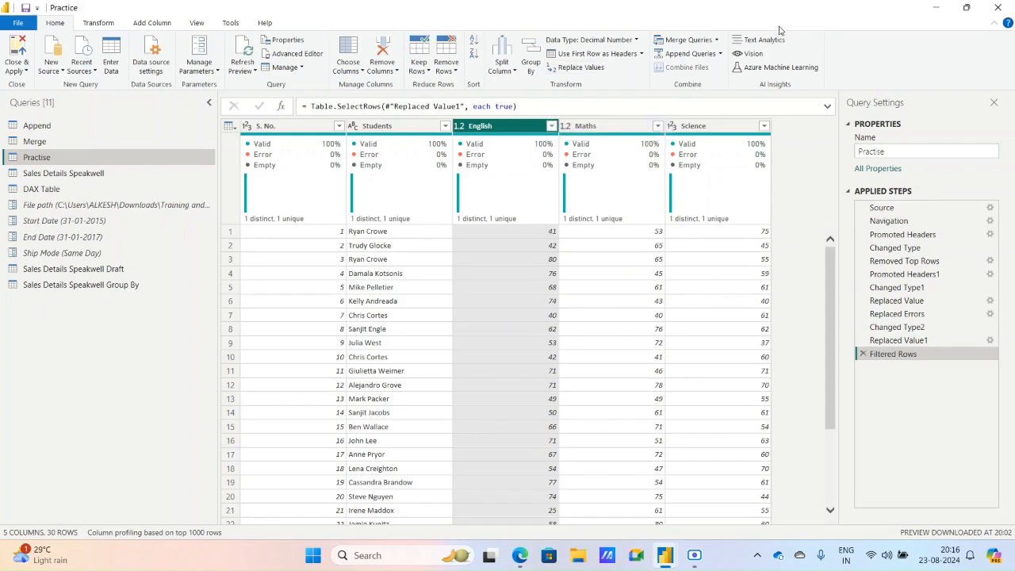
Delete the Filtered Rows step from the Practise query and look through its remaining rows
left_click(742, 232)
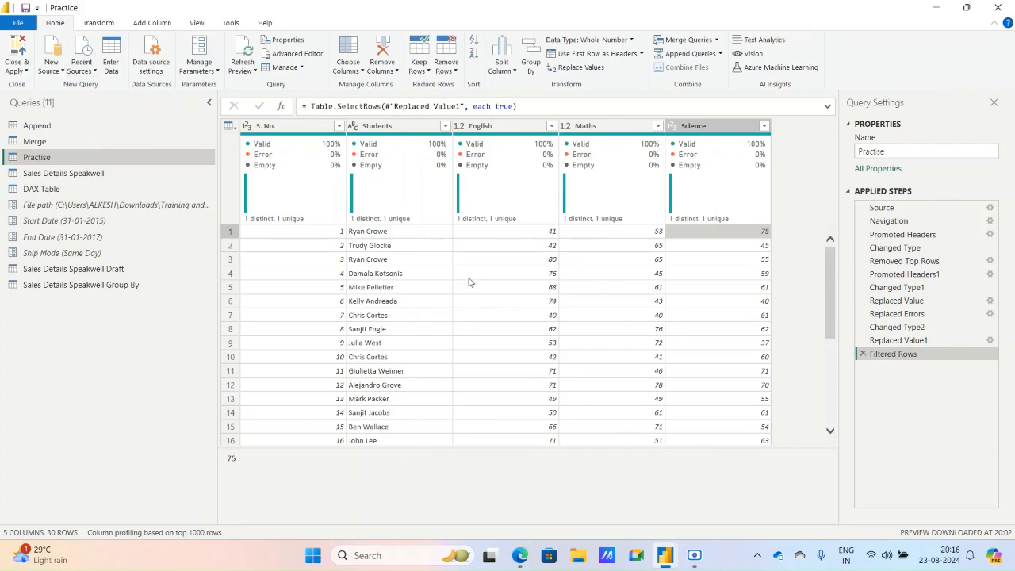
scroll(470, 281, "down", 5)
scroll(470, 281, "up", 5)
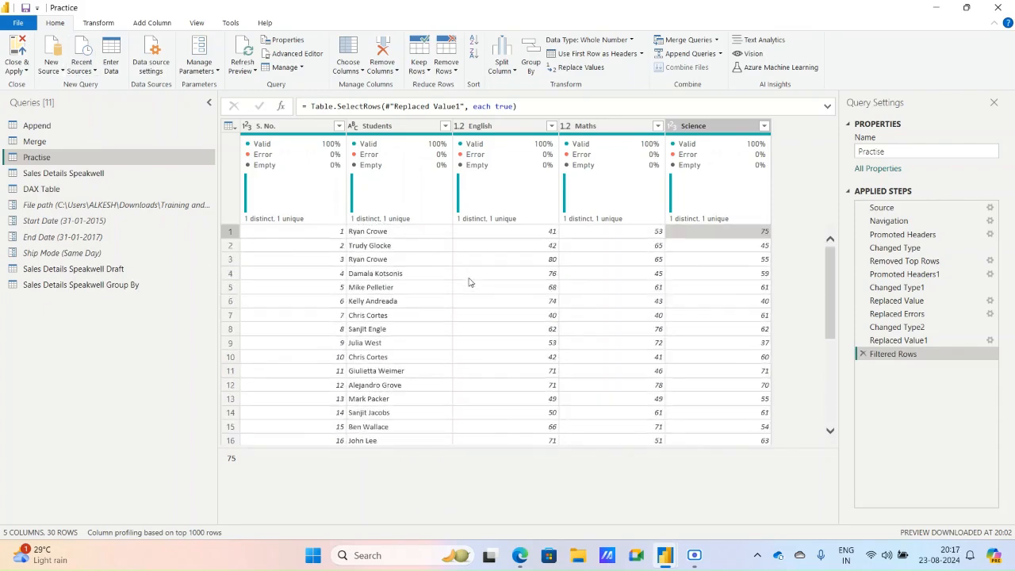
left_click(864, 353)
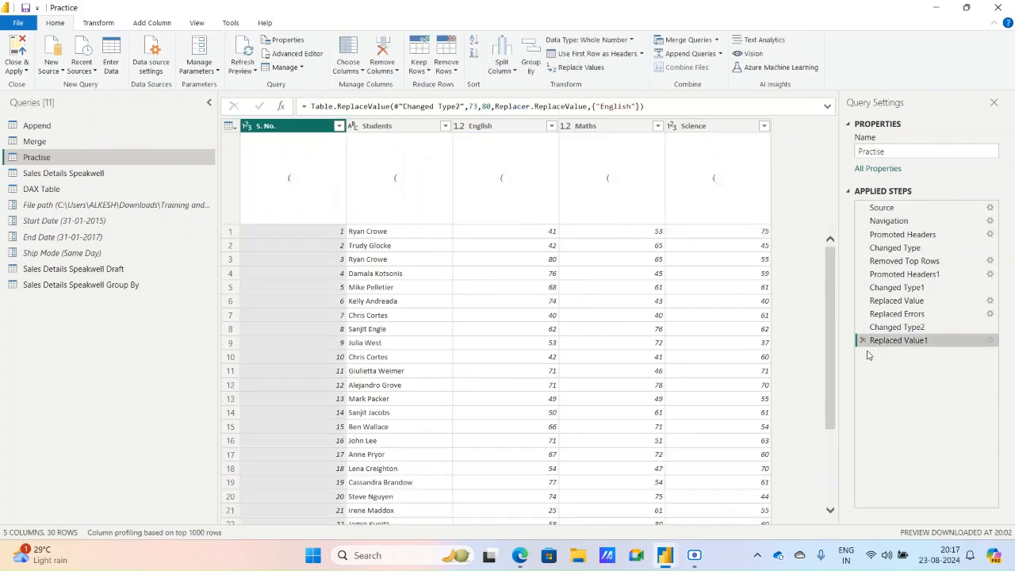
scroll(485, 323, "down", 3)
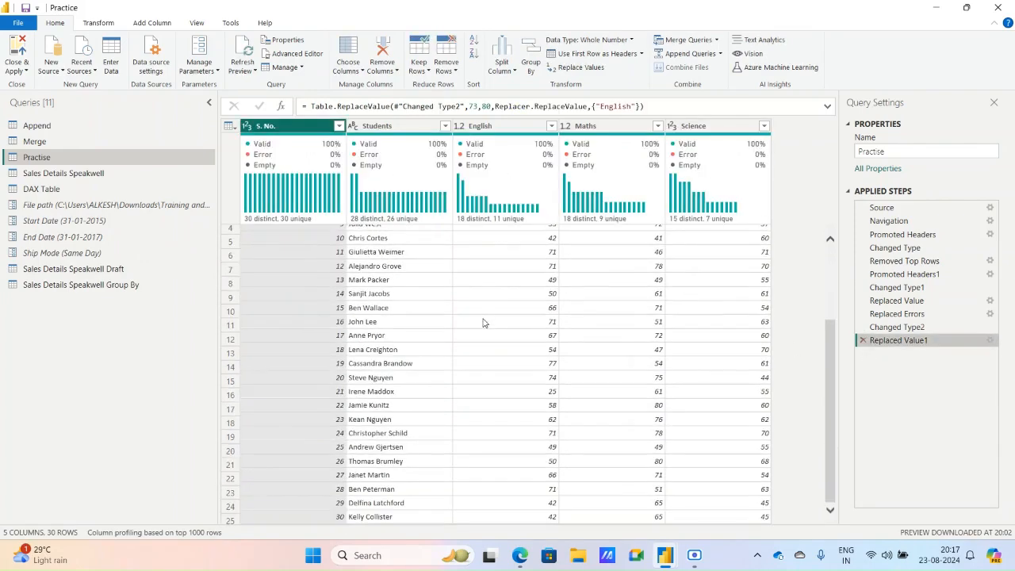
scroll(485, 323, "up", 3)
scroll(485, 323, "down", 3)
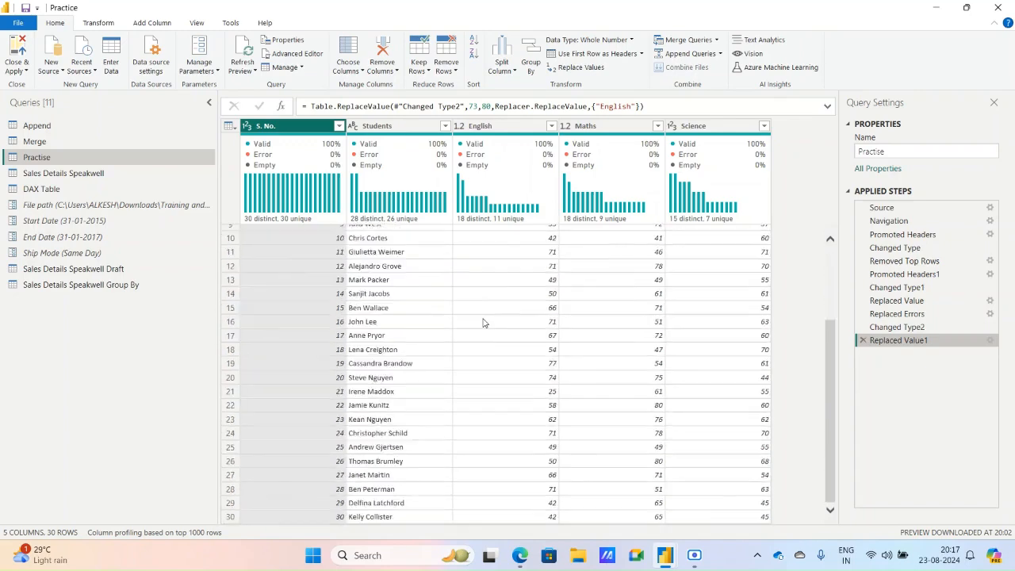
scroll(485, 322, "up", 2)
scroll(484, 323, "down", 2)
scroll(485, 323, "up", 1)
scroll(485, 322, "up", 2)
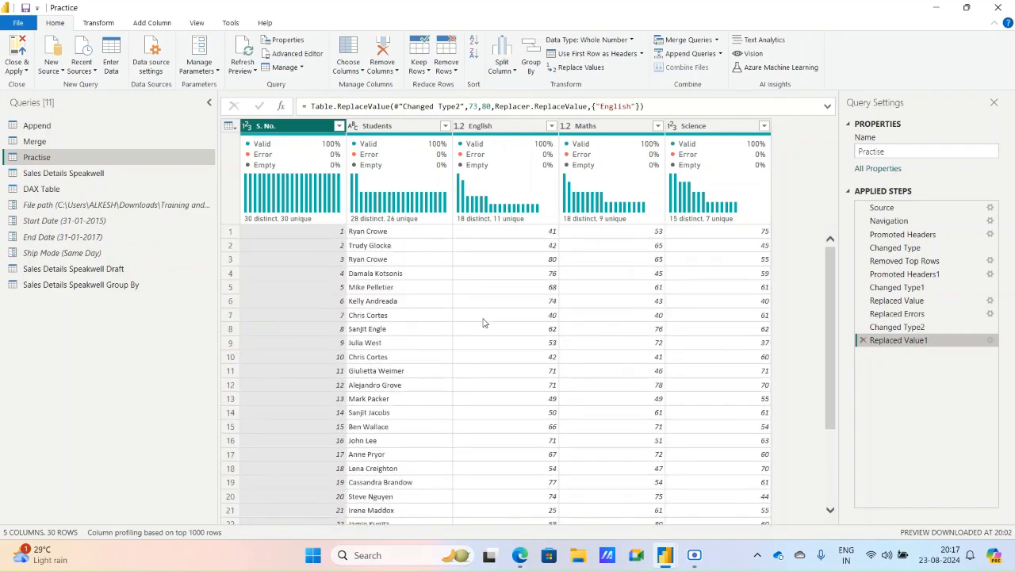
Merge the Practise query with the Merge query, matching both on S. No. with a Left Outer join
left_click(718, 41)
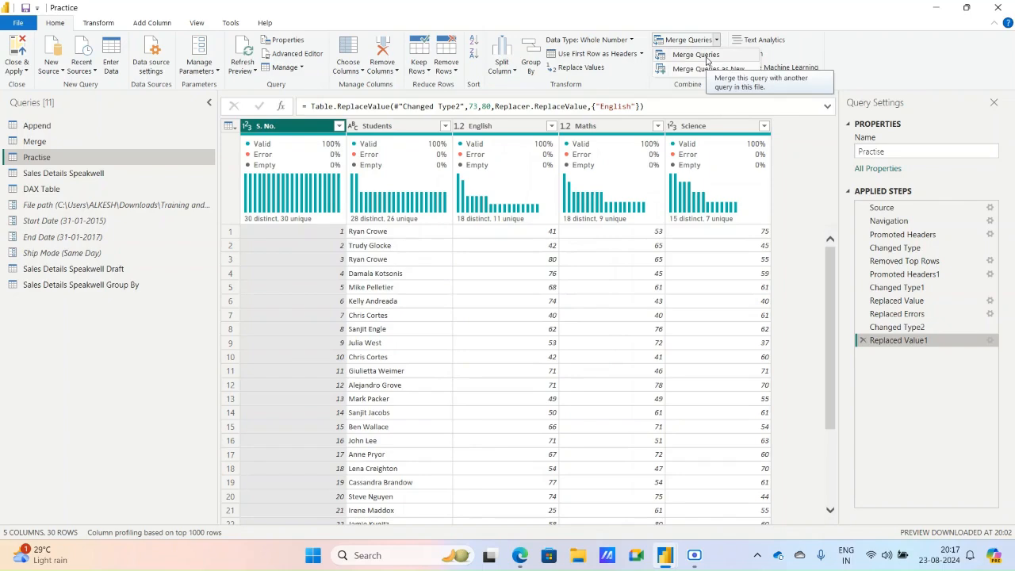
left_click(702, 55)
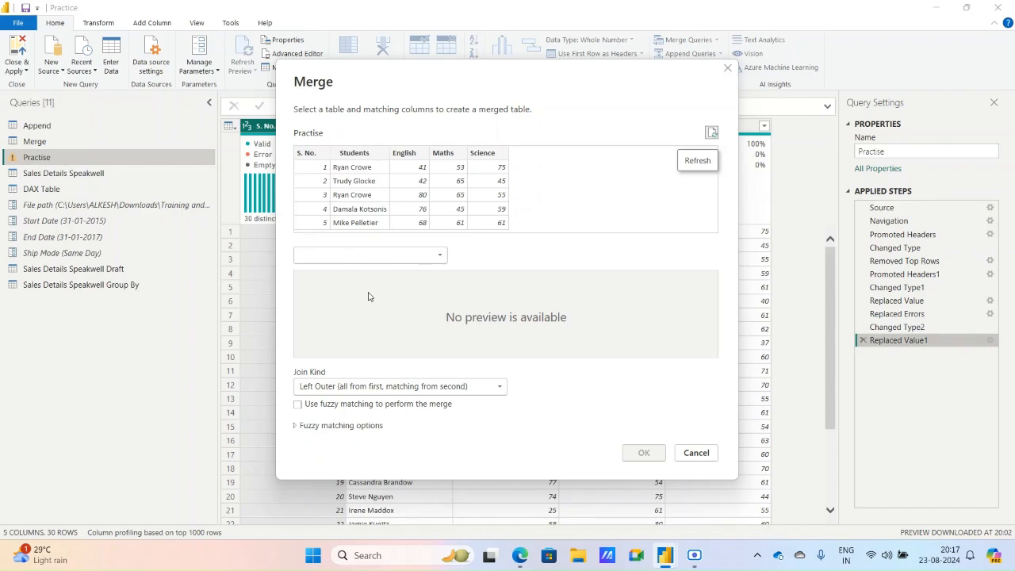
left_click(373, 256)
left_click(315, 295)
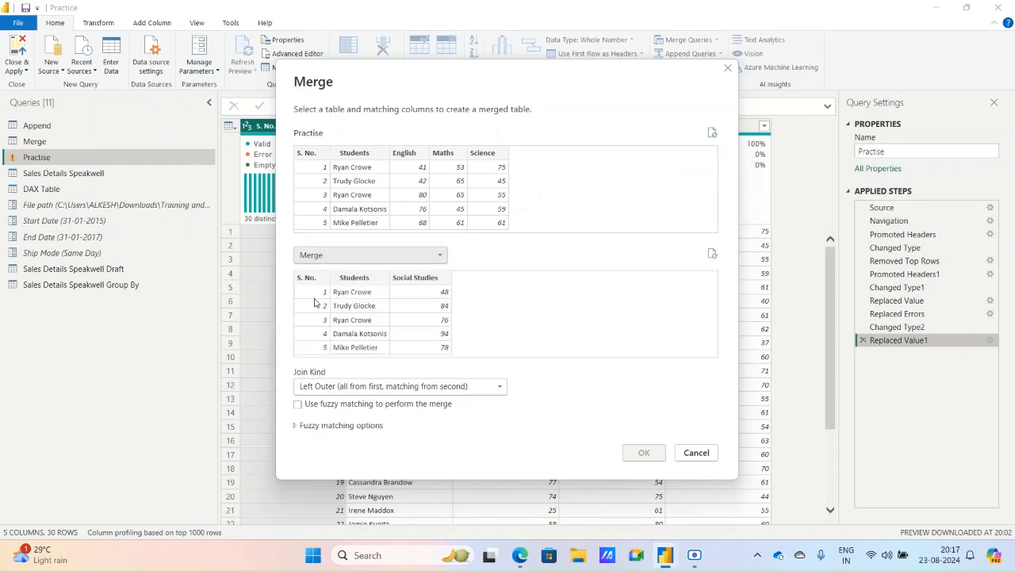
left_click(308, 155)
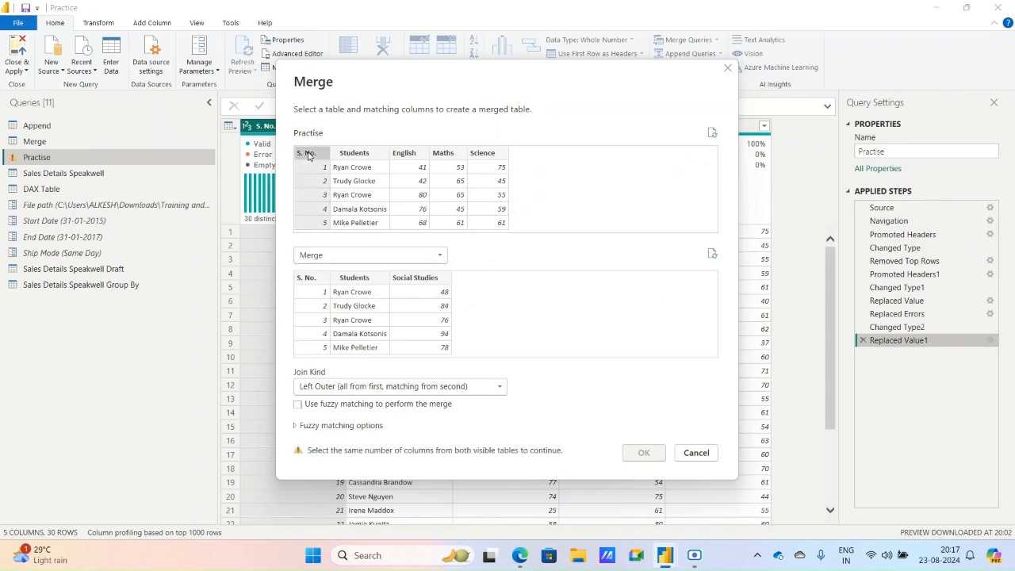
left_click(308, 279)
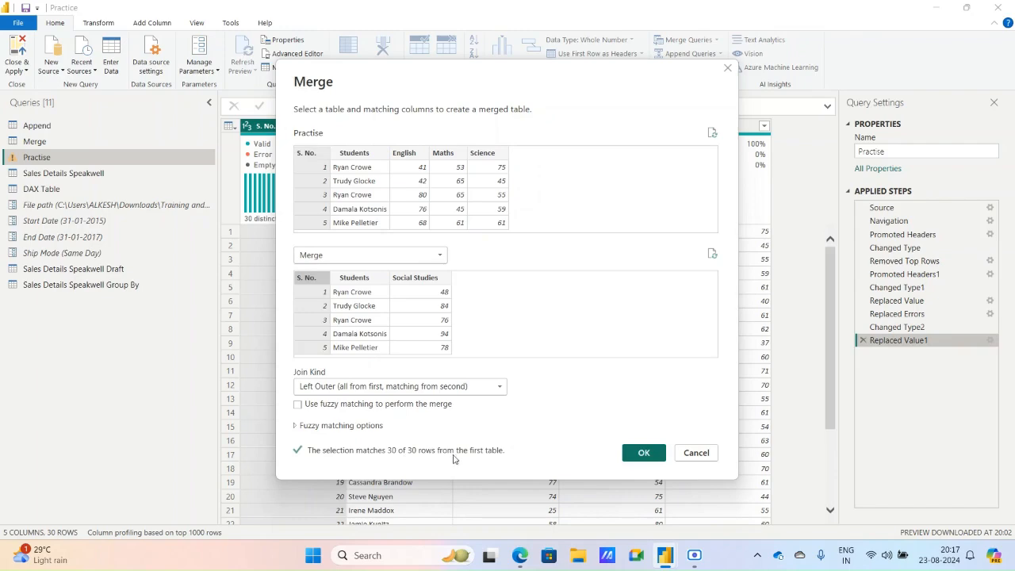
left_click(644, 453)
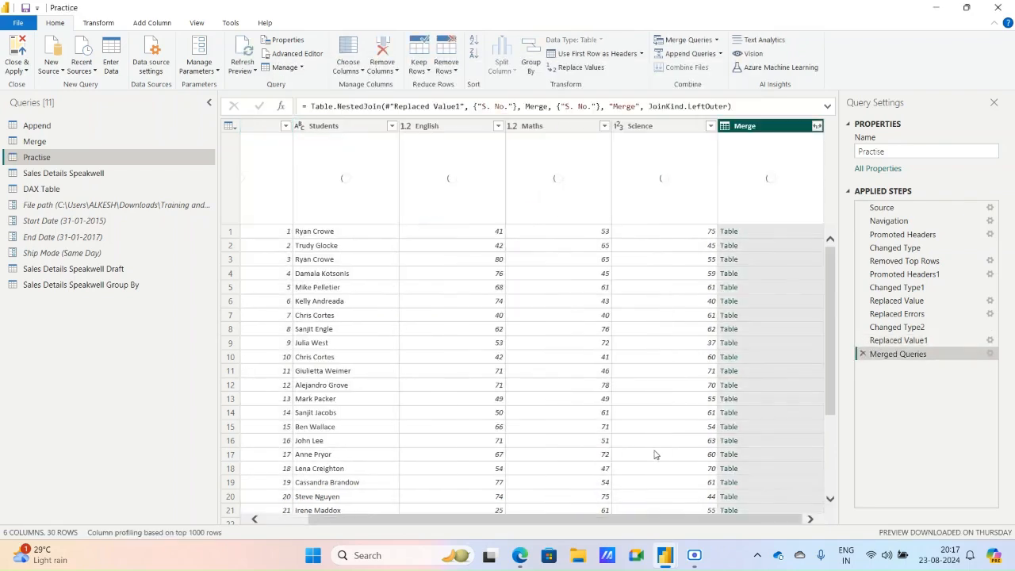
Preview the nested tables in the first three rows of the Merge column
left_click(778, 231)
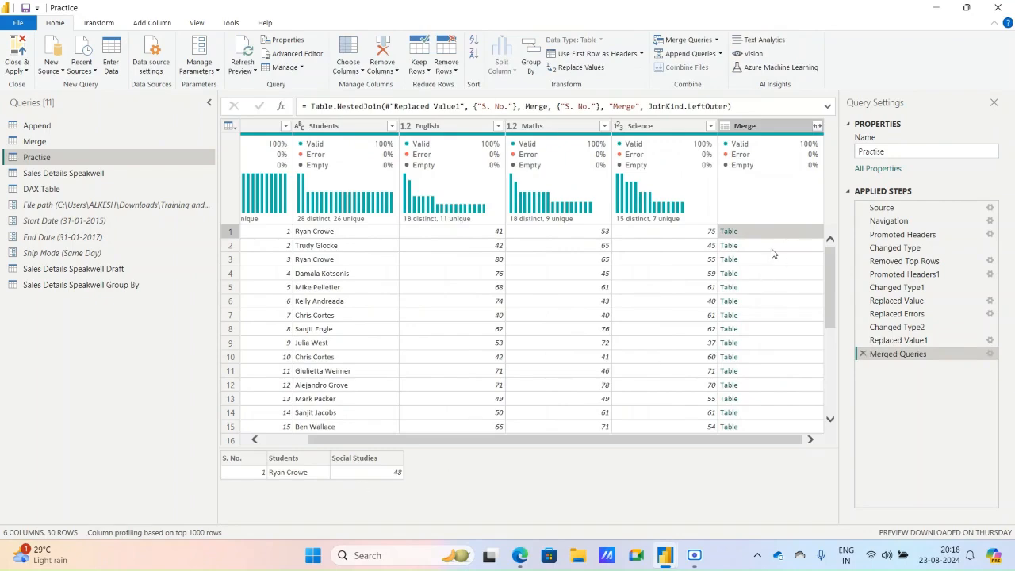
left_click(769, 249)
left_click(763, 265)
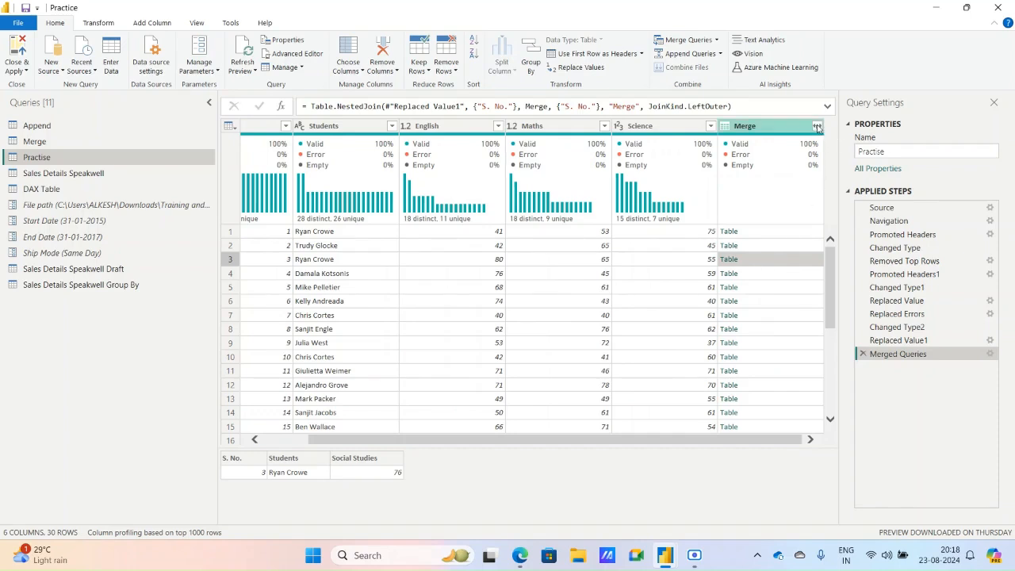
Review the available join kinds in the Merged Queries step's settings without changing them
left_click(990, 355)
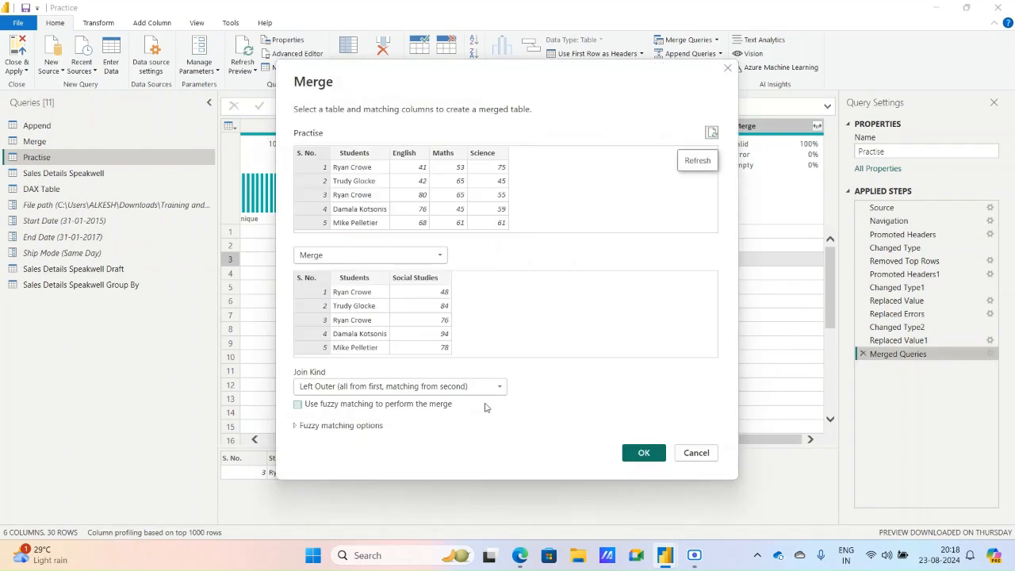
left_click(365, 389)
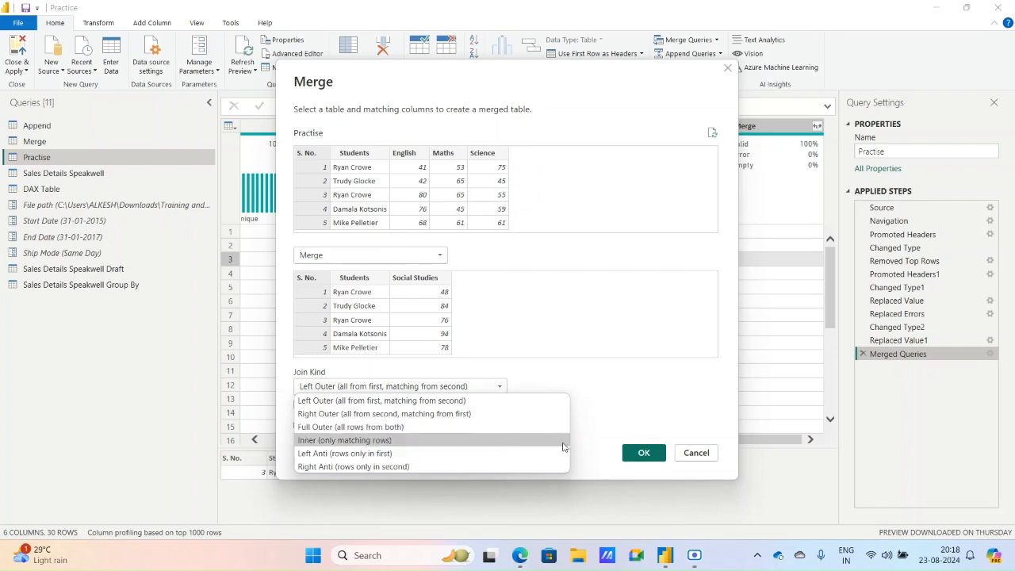
left_click(693, 454)
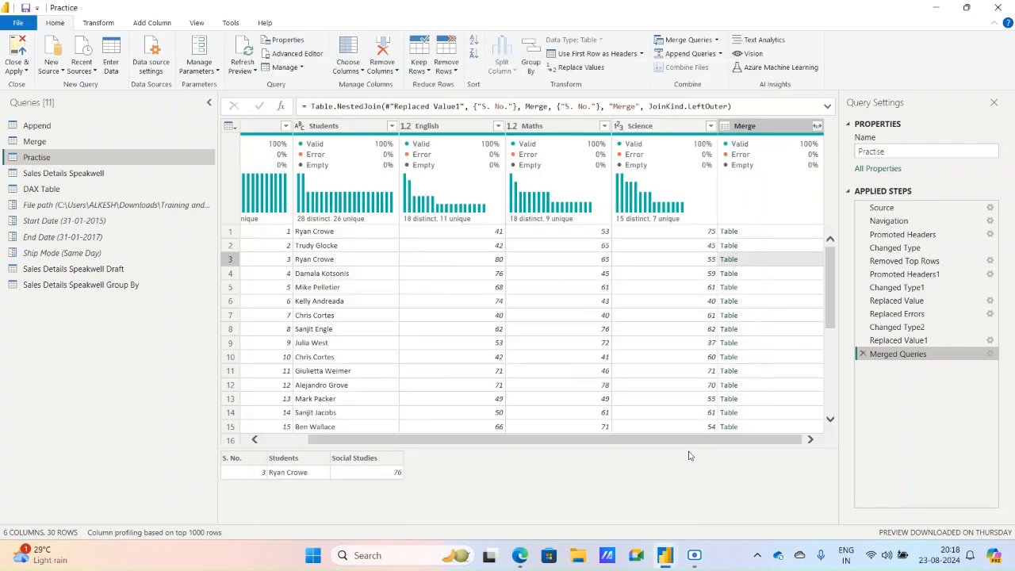
Expand the Merge column to only Social Studies, without the original column name as prefix
left_click(816, 127)
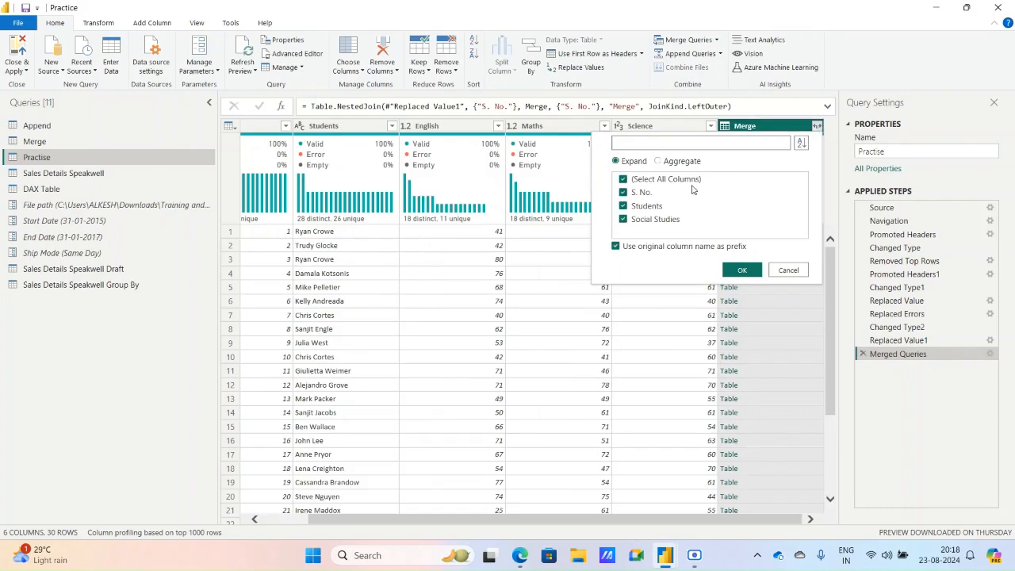
left_click(623, 179)
left_click(623, 219)
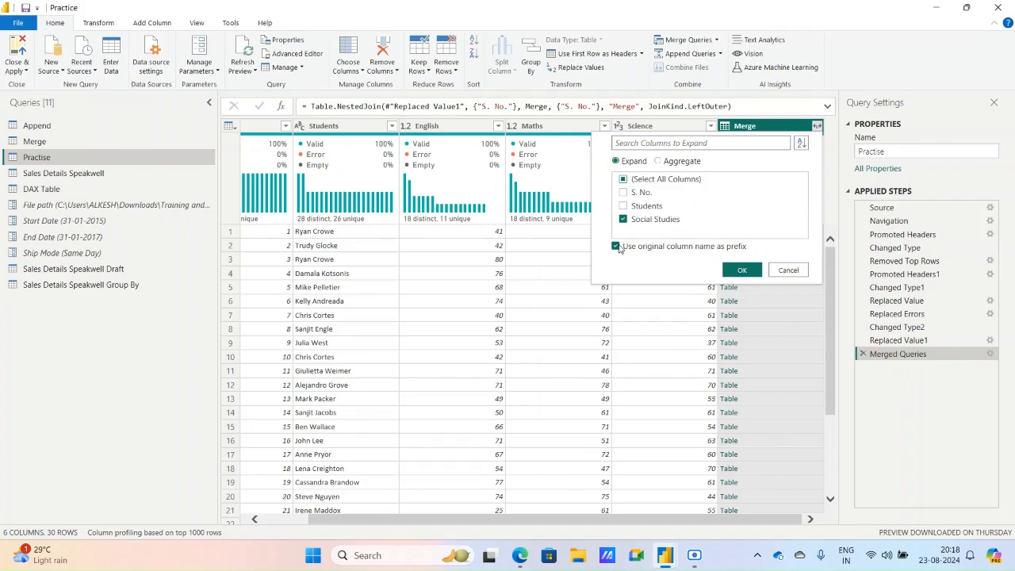
left_click(618, 247)
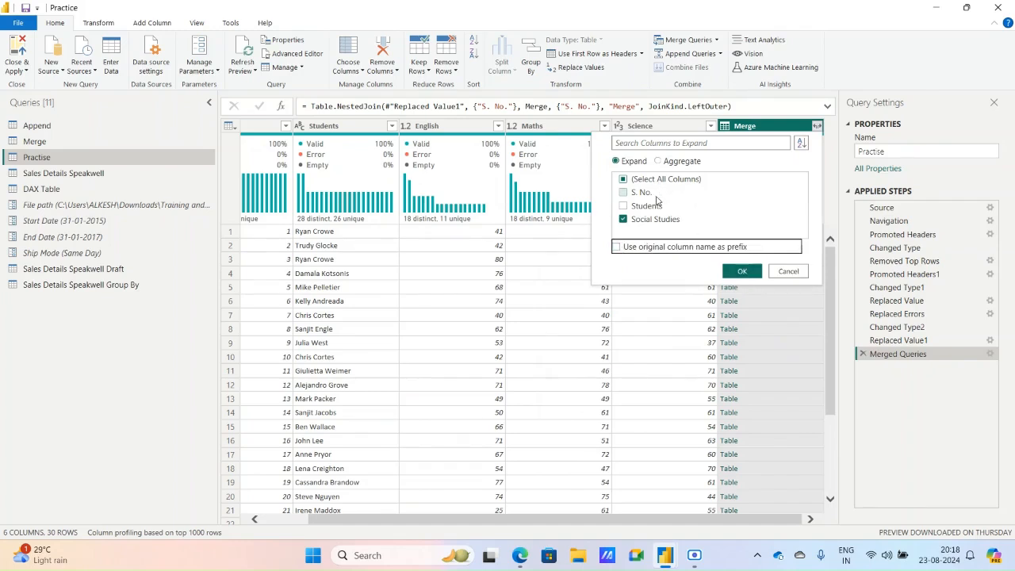
left_click(743, 272)
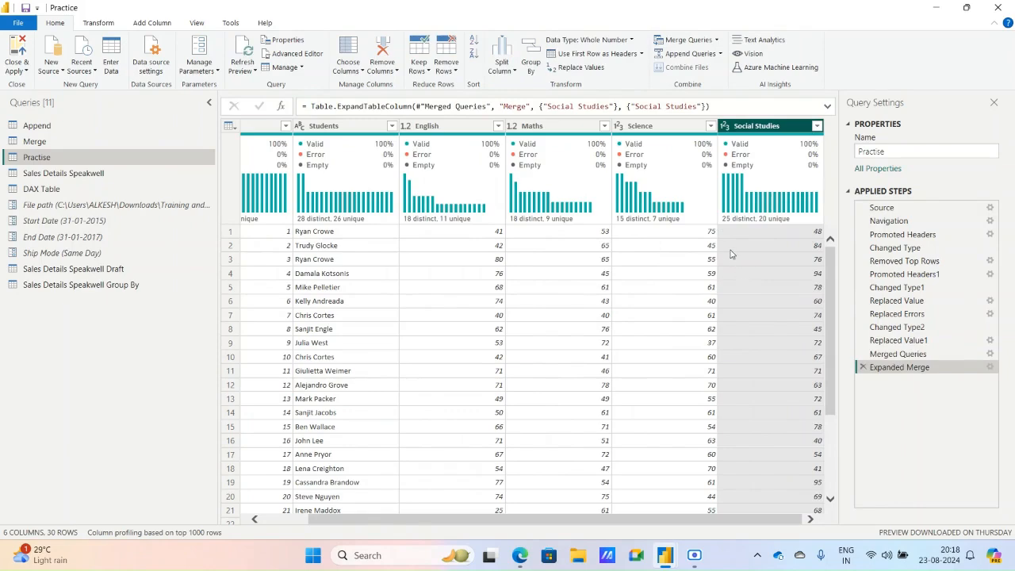
Save the file, apply the pending query changes and look over the merged rows
left_click(26, 7)
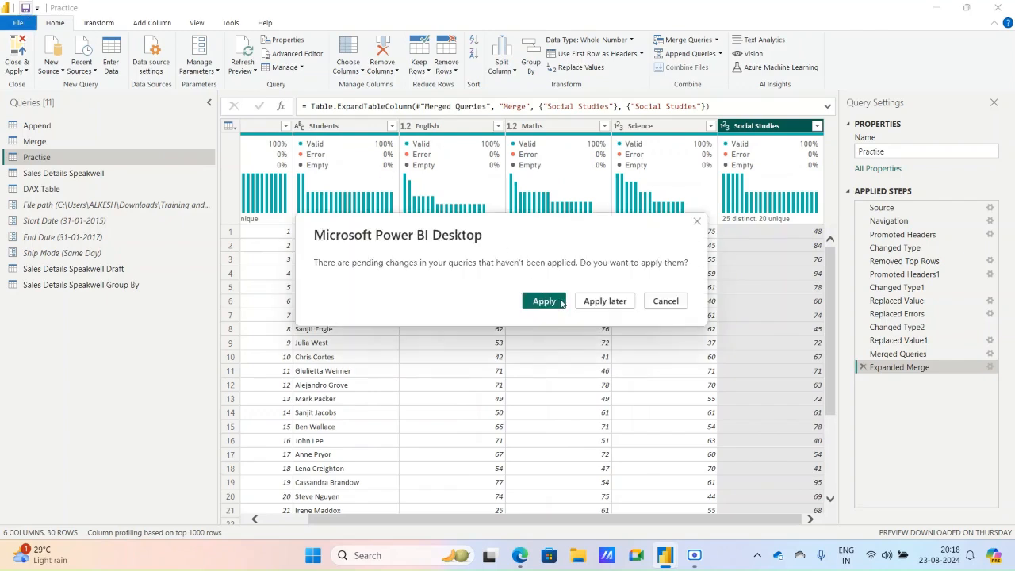
left_click(544, 303)
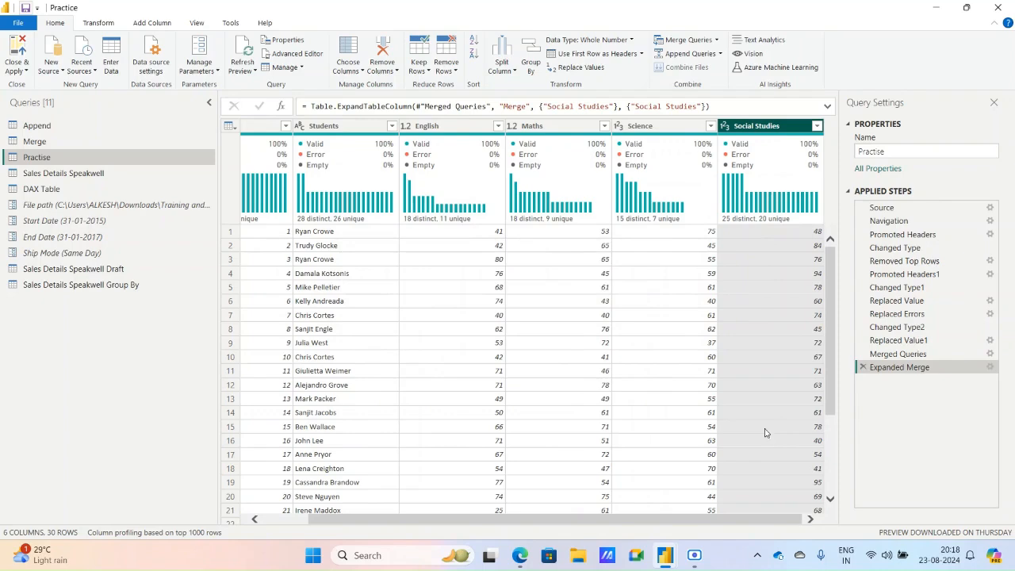
scroll(755, 418, "down", 3)
scroll(755, 418, "up", 3)
Merge Practise with Append as a new query, matching on S. No. with a Left Outer join, and refresh its preview
left_click(717, 41)
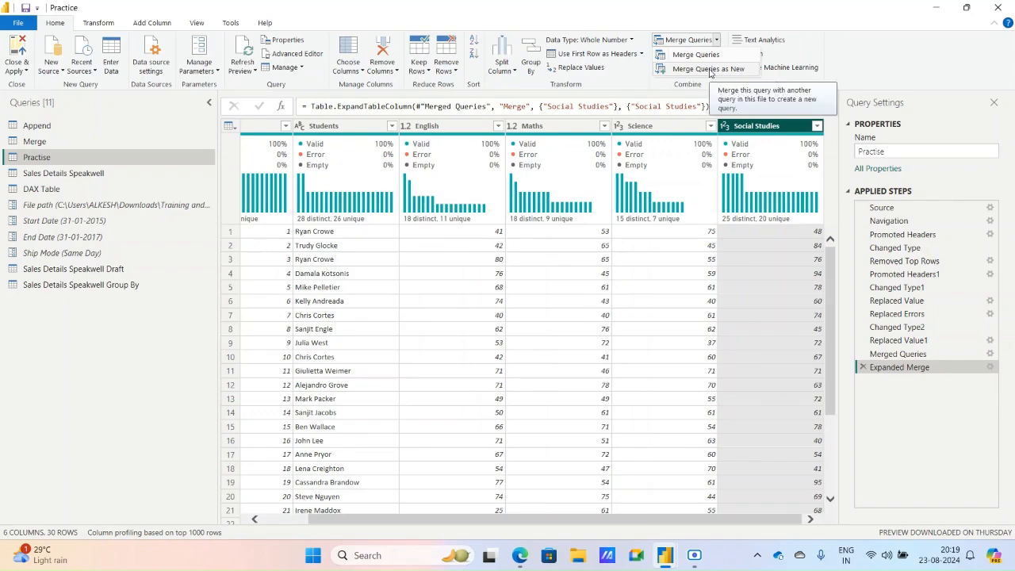
left_click(708, 69)
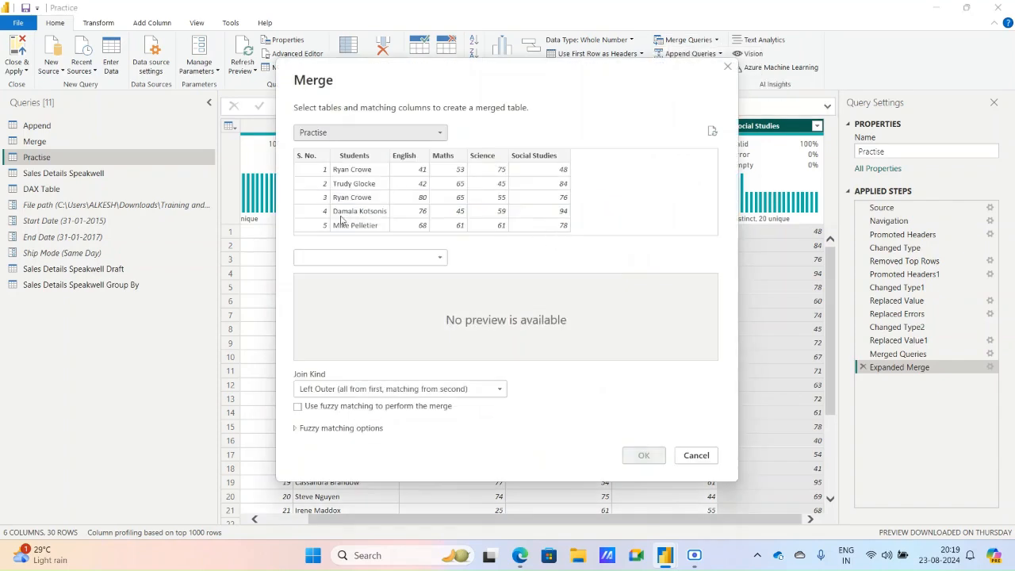
left_click(333, 257)
left_click(321, 276)
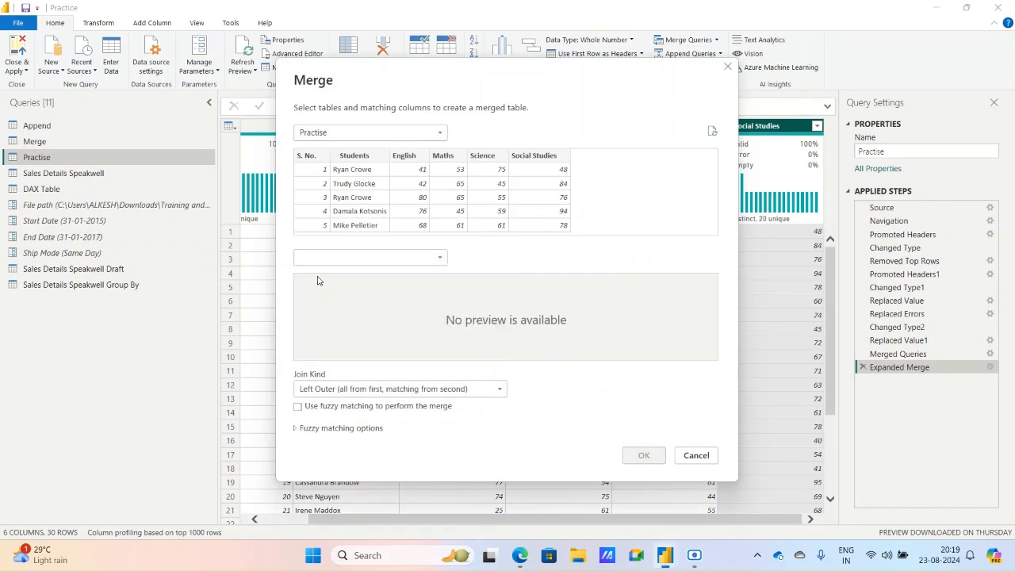
left_click(315, 155)
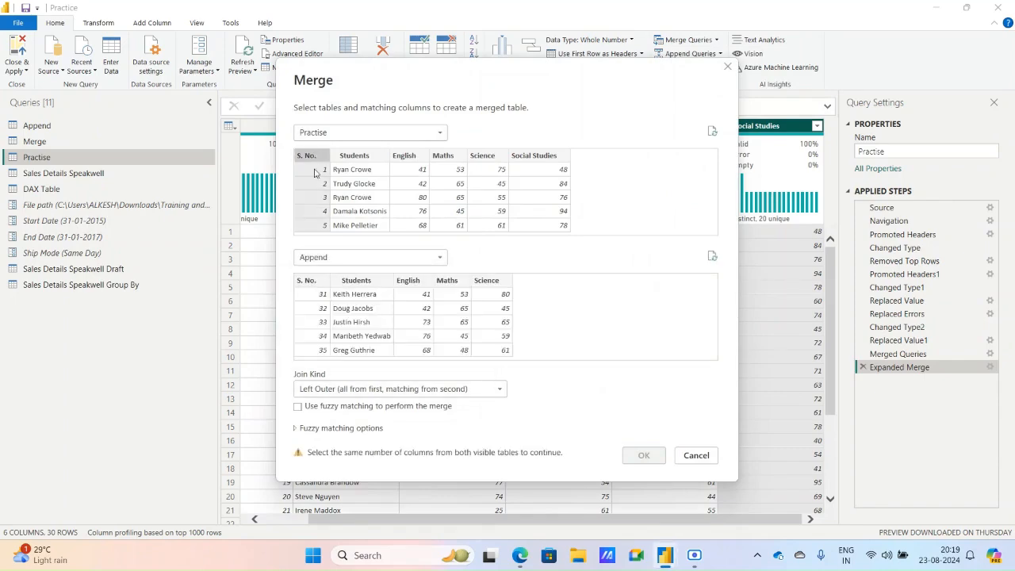
left_click(317, 282)
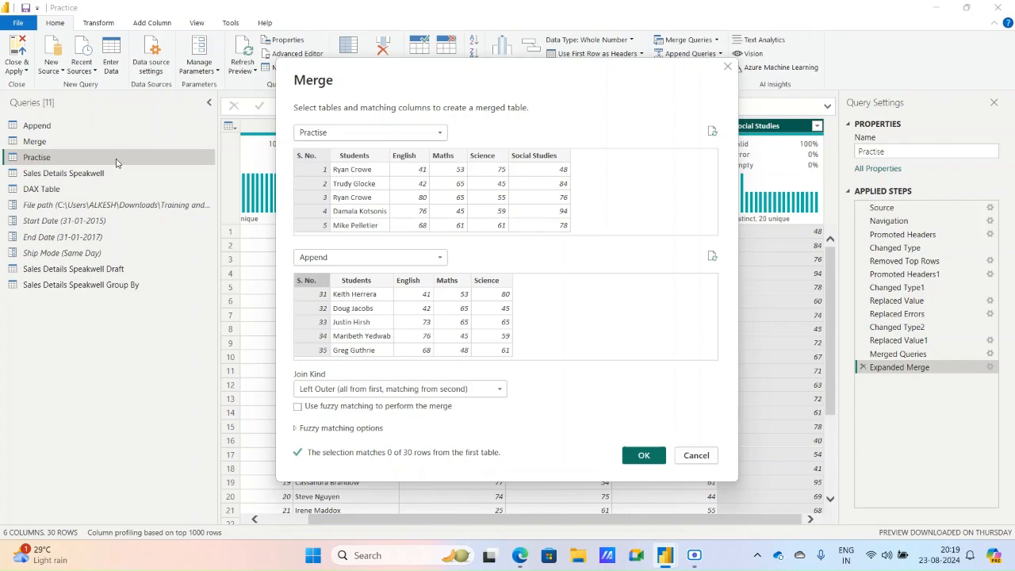
left_click(644, 455)
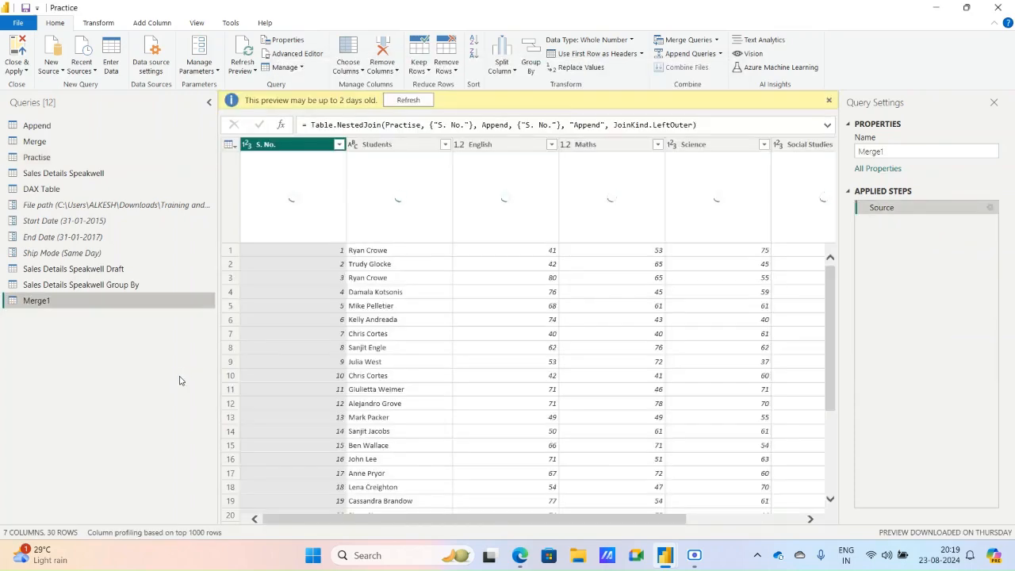
left_click(408, 100)
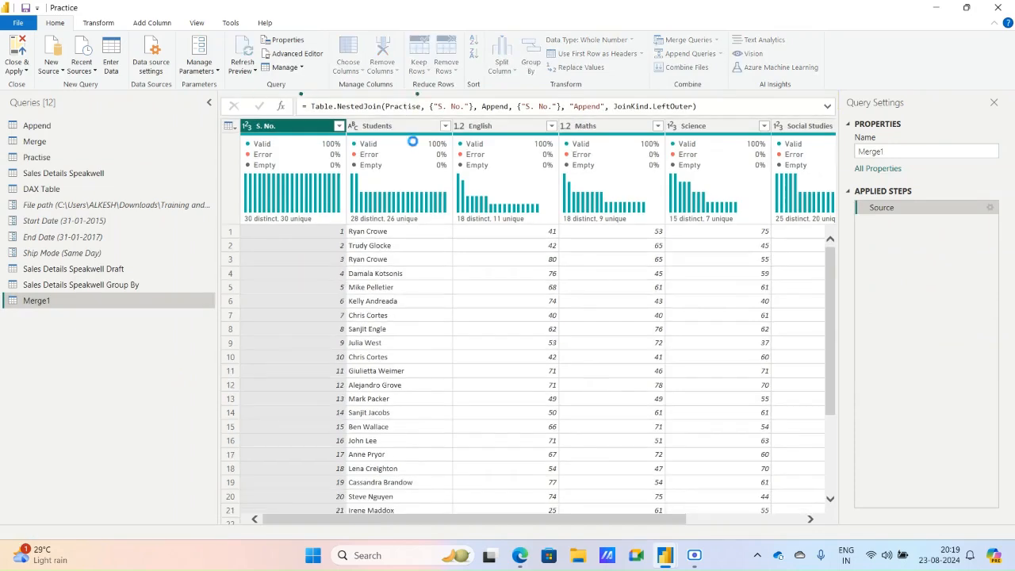
left_click(704, 519)
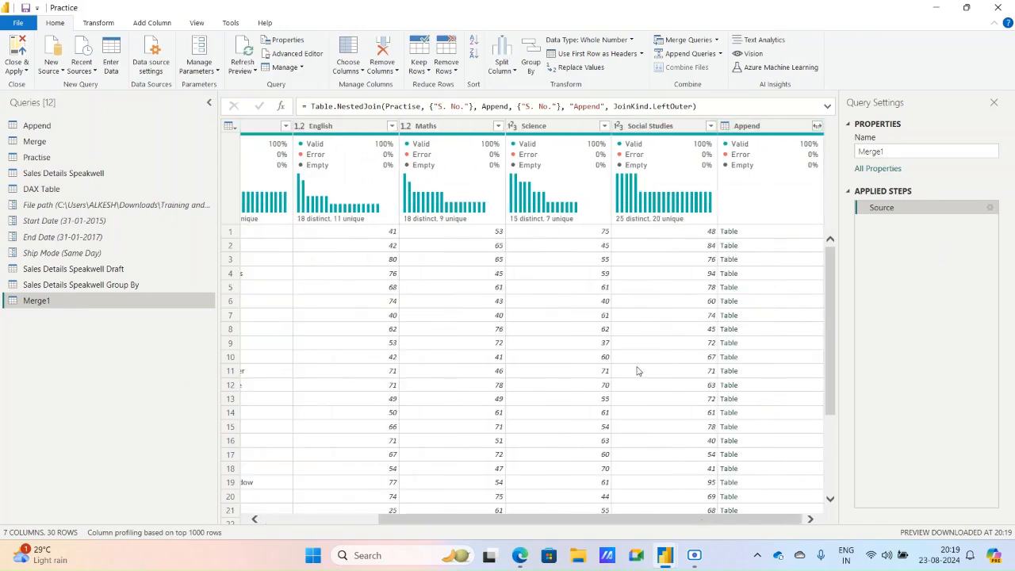
Review the new query's merge settings and the column choices for expanding the Append column
left_click(990, 208)
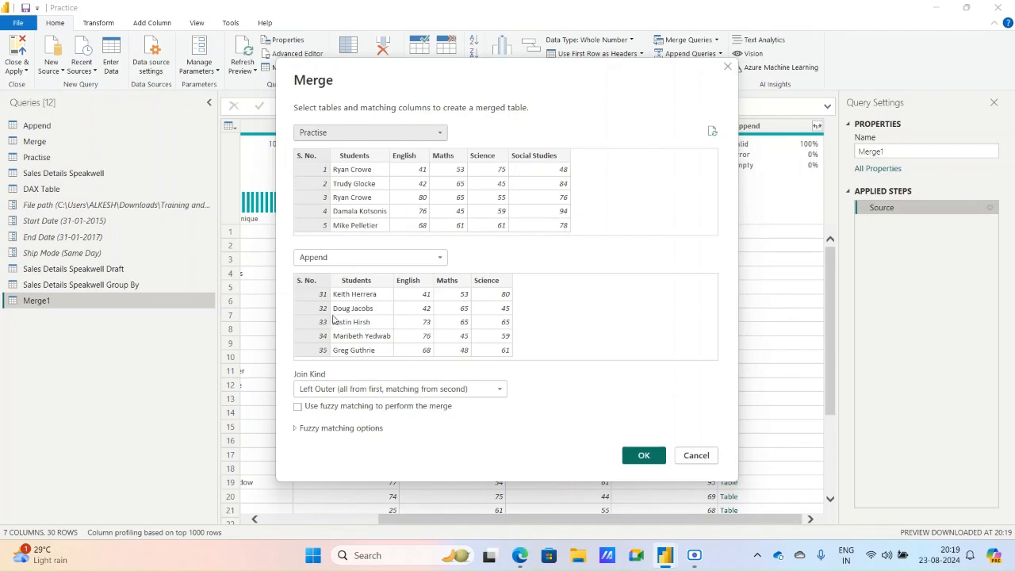
left_click(649, 457)
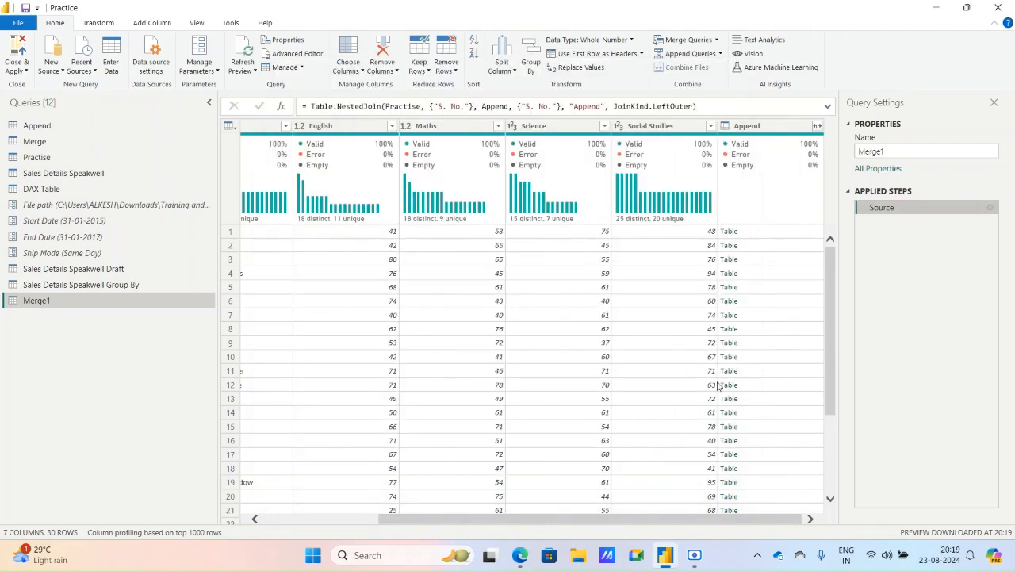
left_click(817, 126)
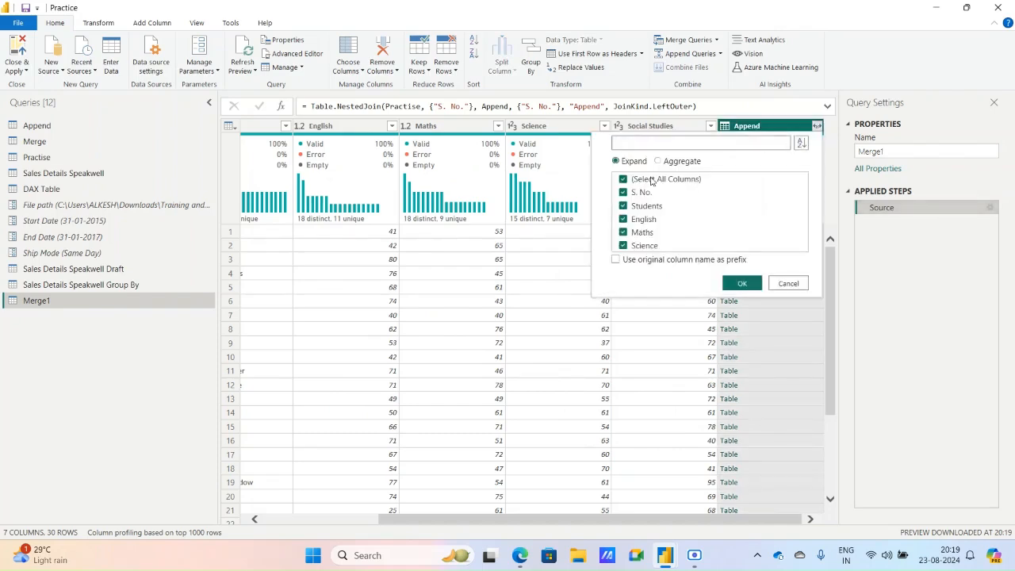
left_click(653, 180)
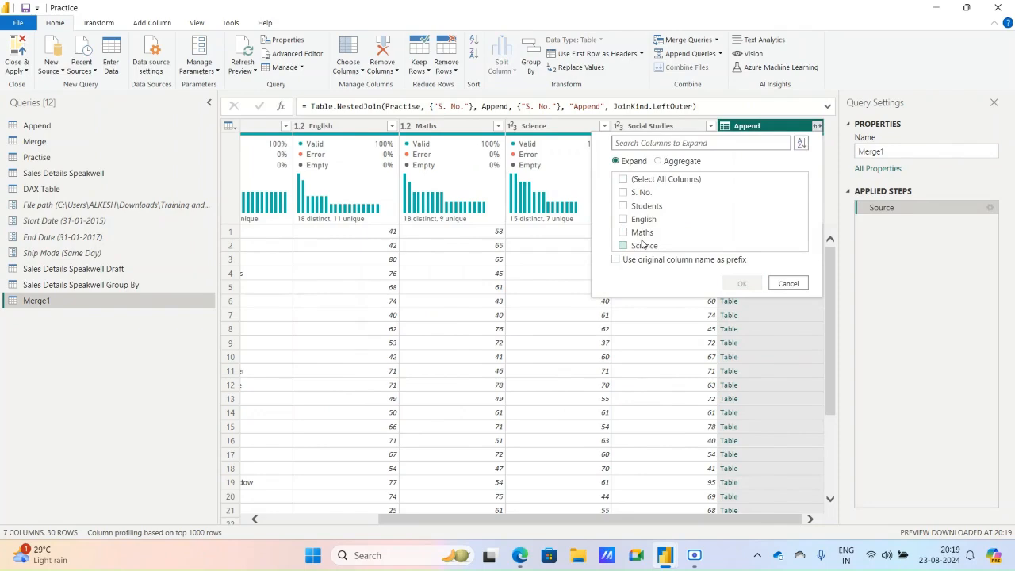
left_click(788, 284)
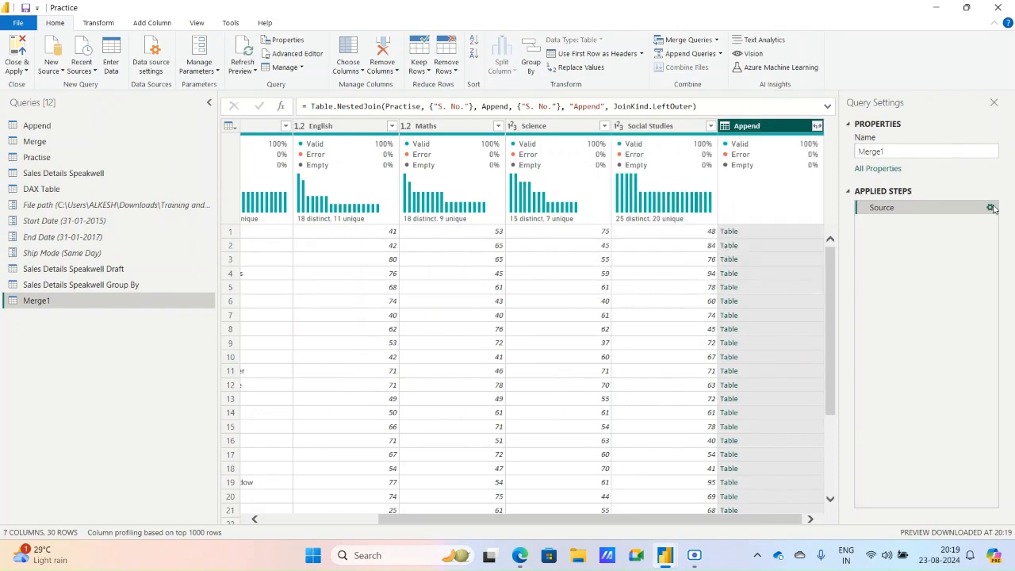
Edit the Merge1 query's source to merge Practise with the Merge table, matching on S. No. with a Left Outer join
left_click(990, 208)
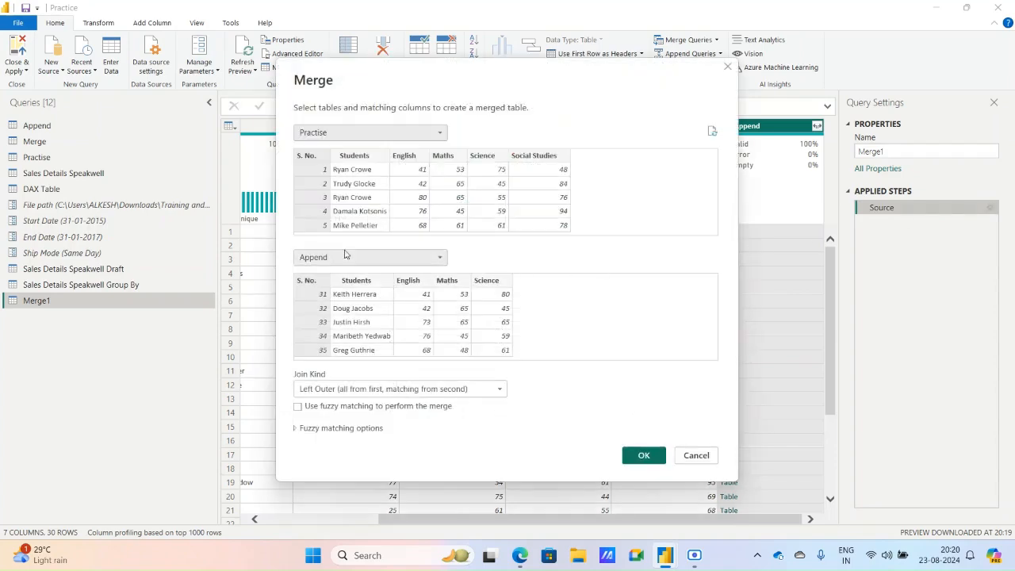
left_click(342, 257)
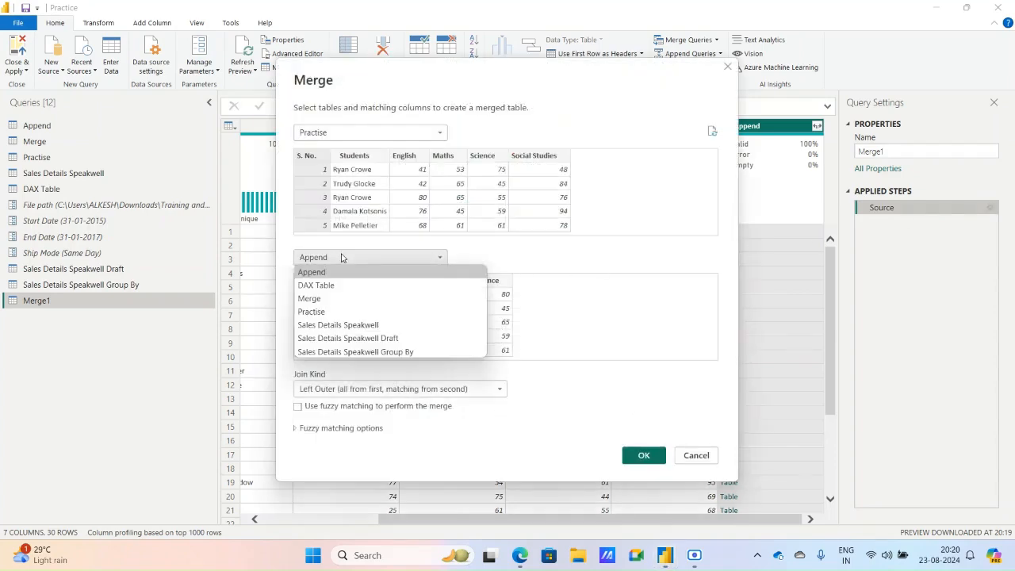
left_click(314, 304)
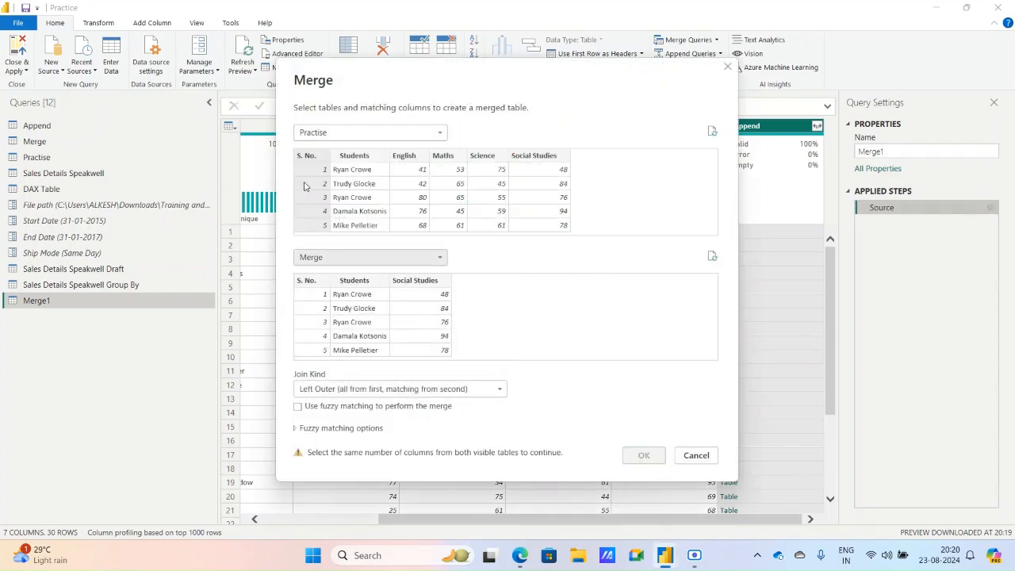
left_click(309, 282)
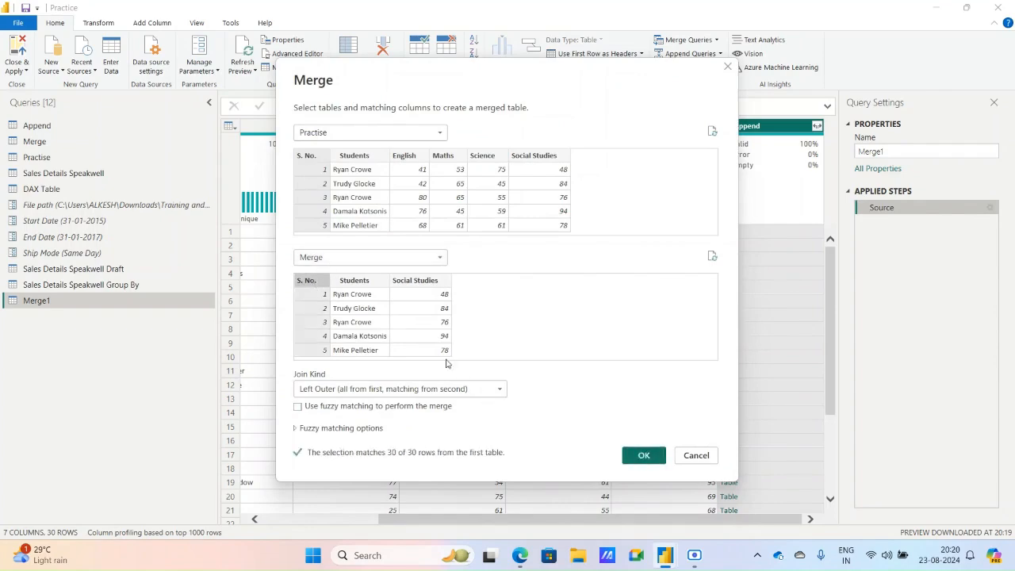
left_click(643, 457)
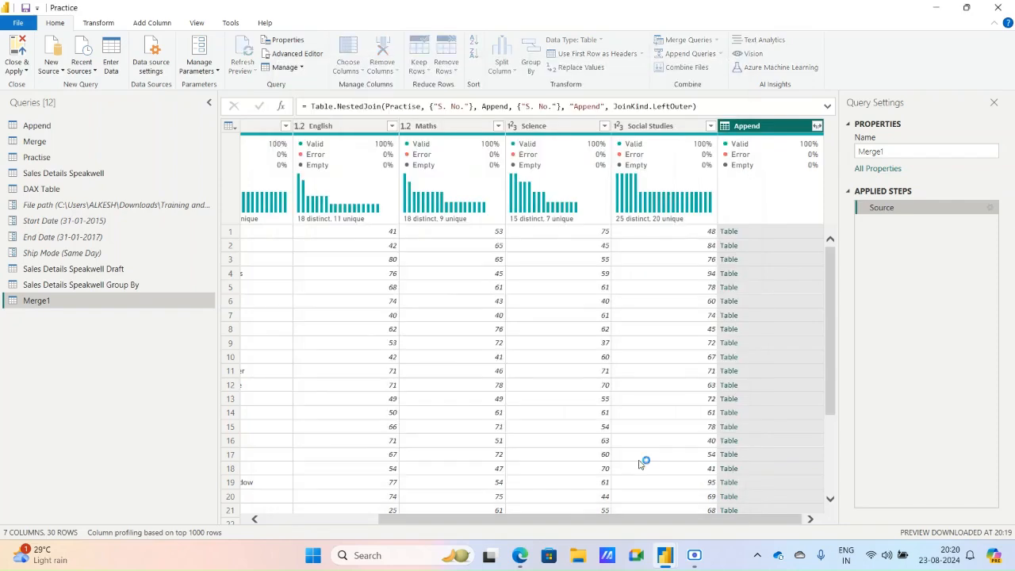
Expand the Append column to only Social Studies and compare it with the existing Social Studies column
left_click(817, 126)
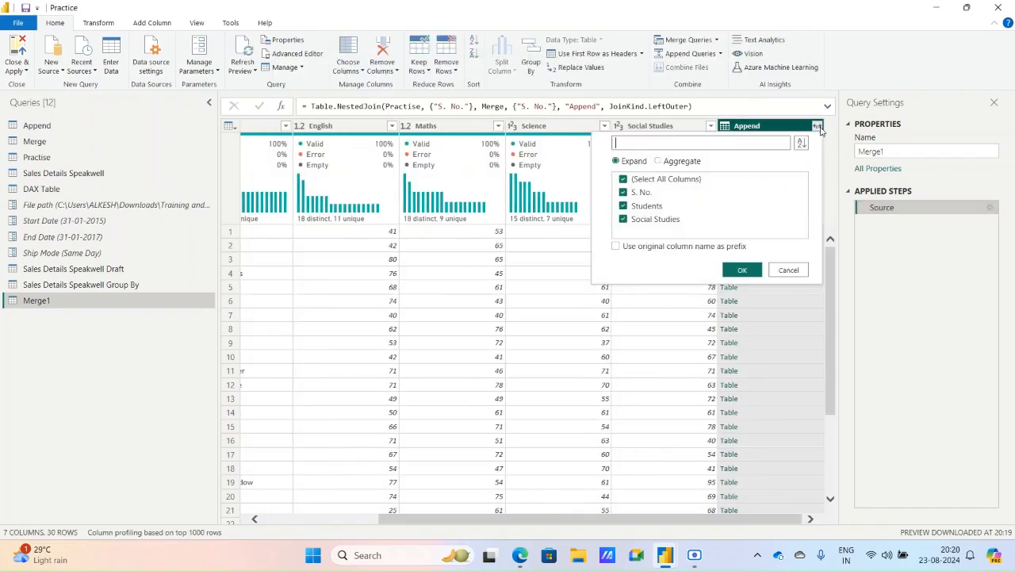
left_click(644, 180)
left_click(637, 219)
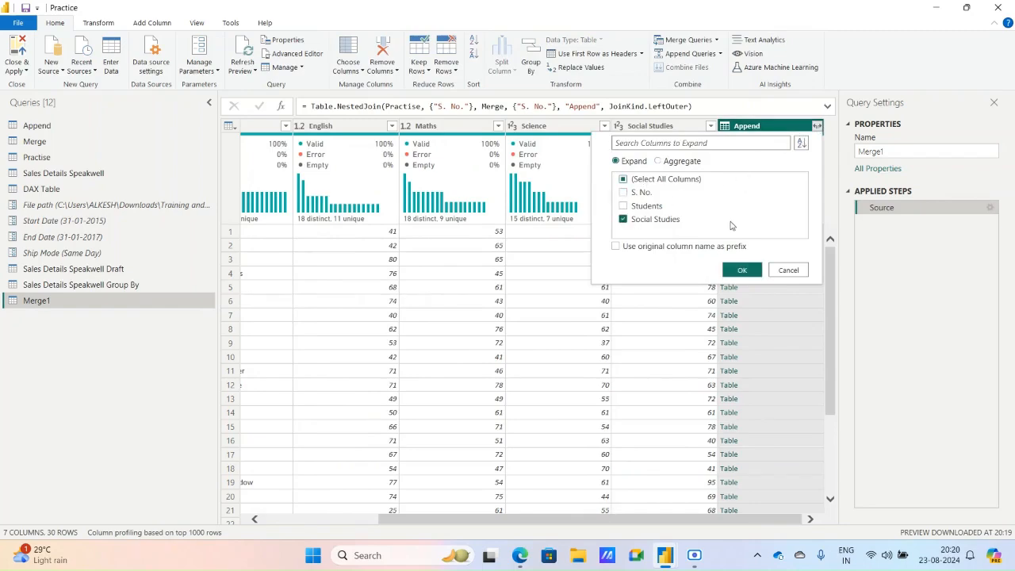
left_click(741, 270)
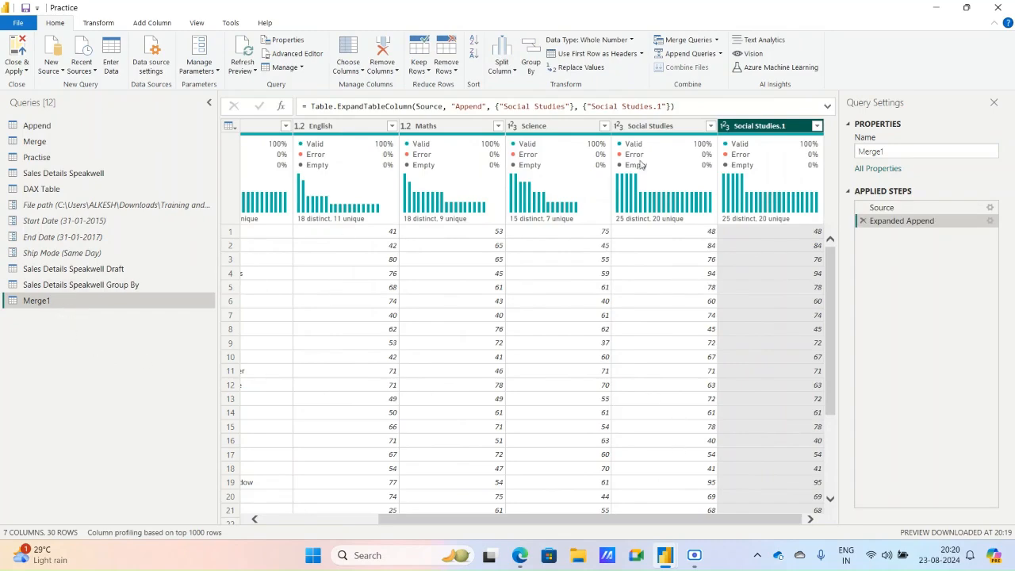
left_click(639, 125)
left_click(752, 127)
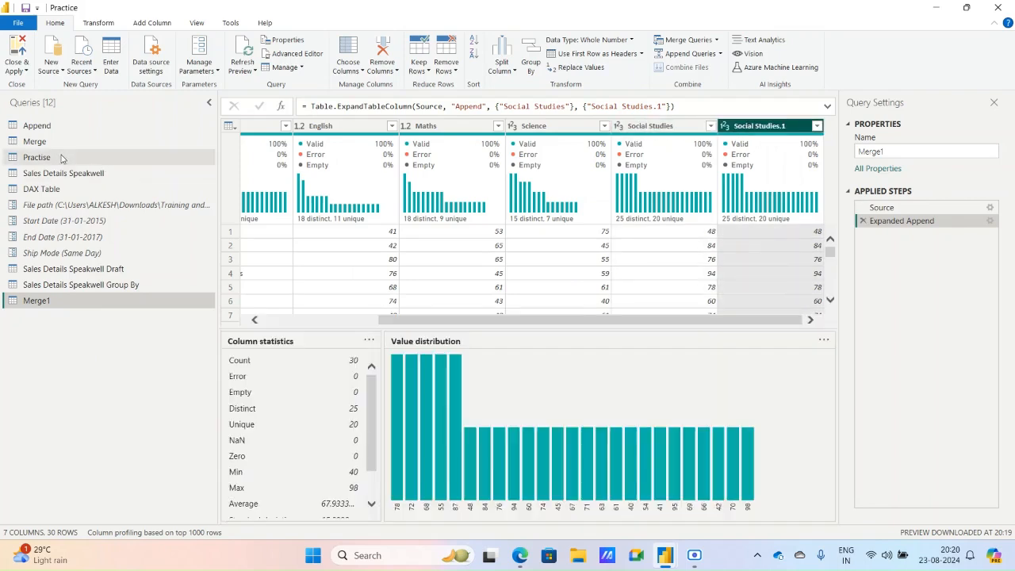
Delete the Merge1 query
right_click(72, 304)
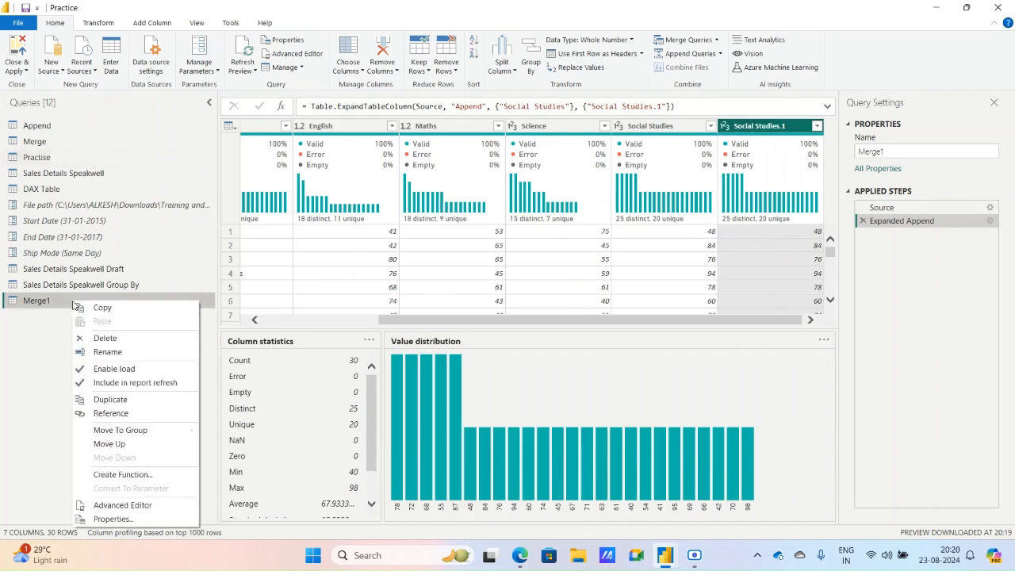
left_click(101, 338)
left_click(562, 307)
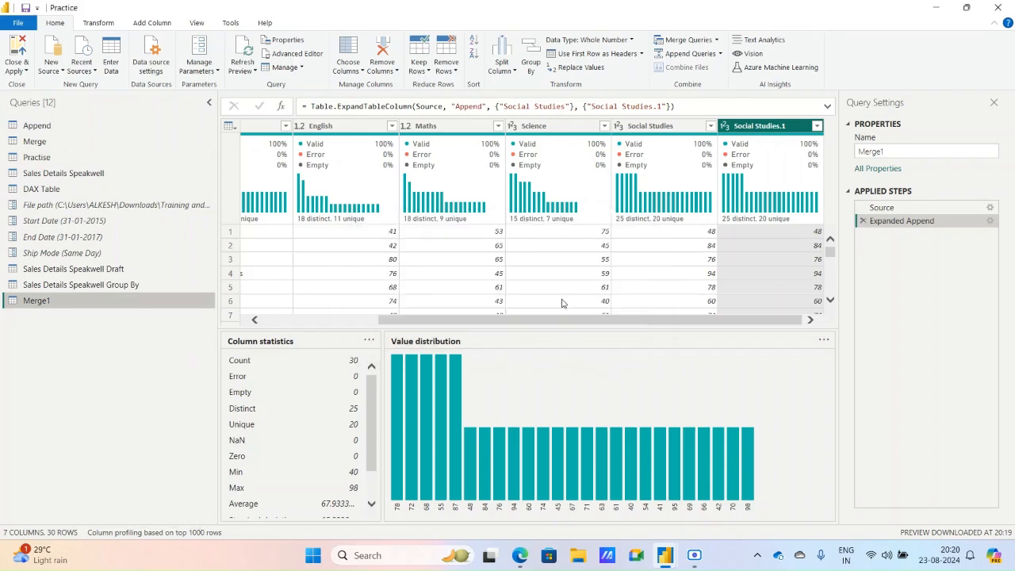
Import the Fuzzy Merge sheet from the Student Marks Fuzzy Excel workbook as a new query
left_click(92, 159)
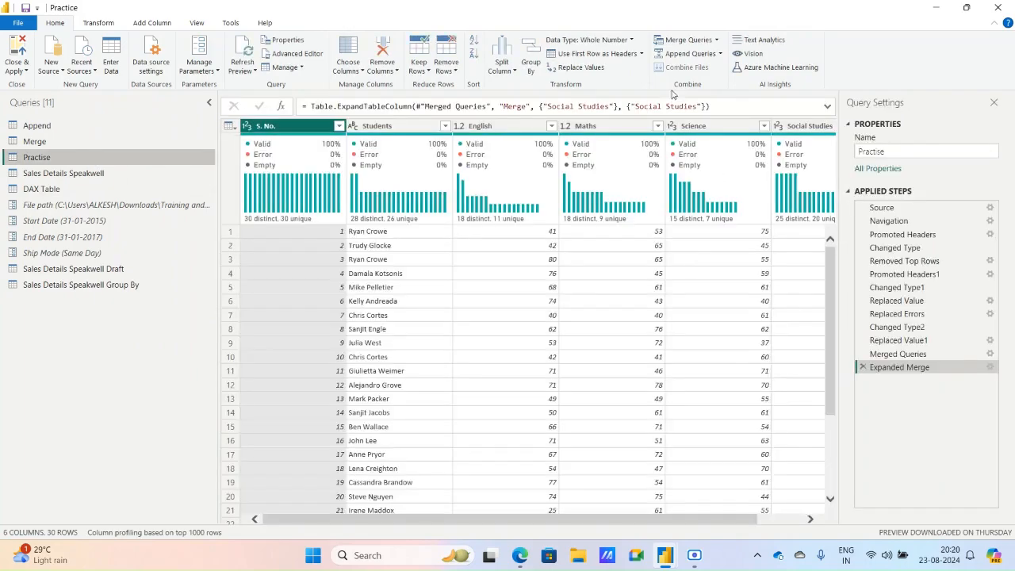
left_click(715, 40)
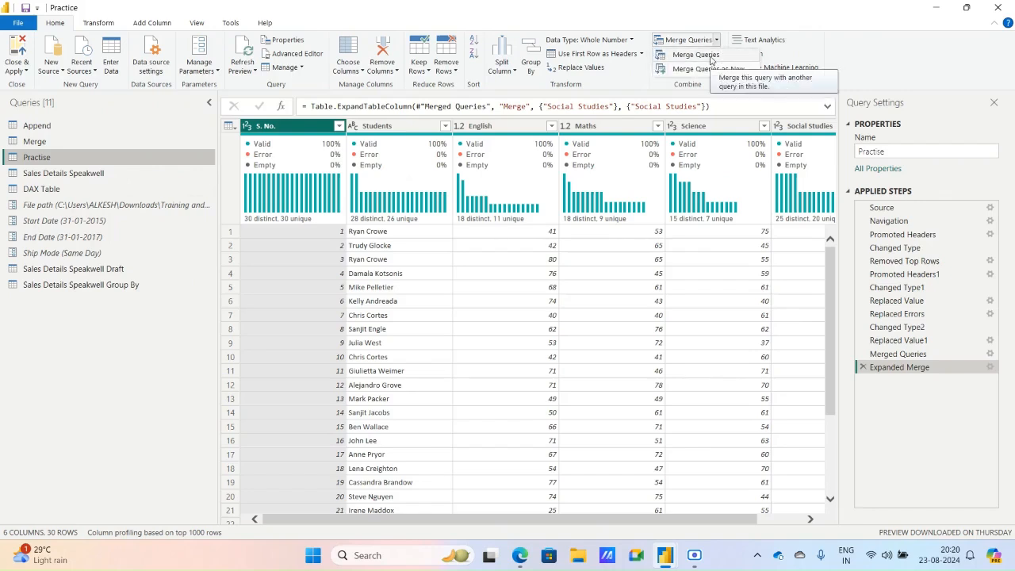
left_click(47, 68)
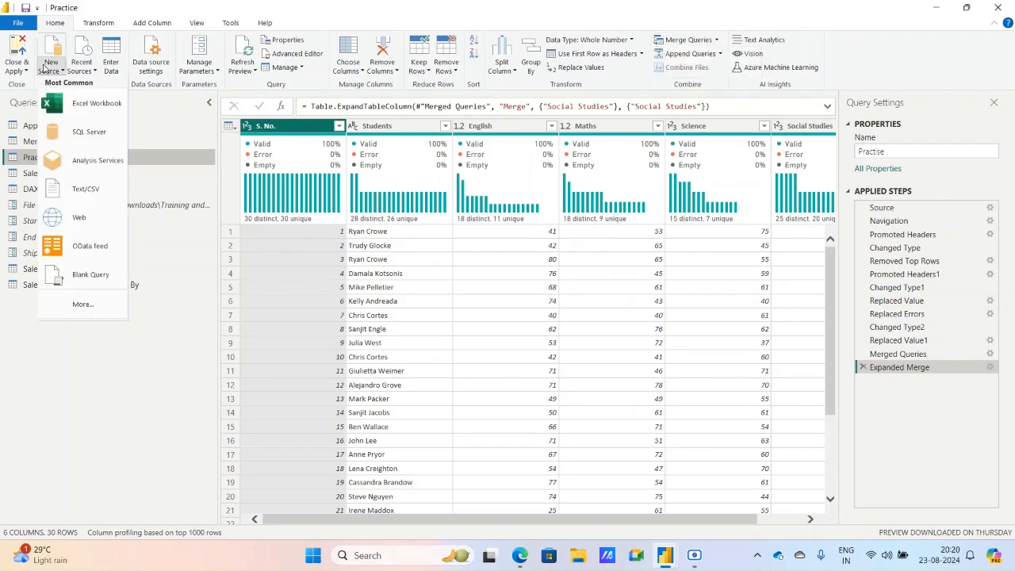
left_click(92, 105)
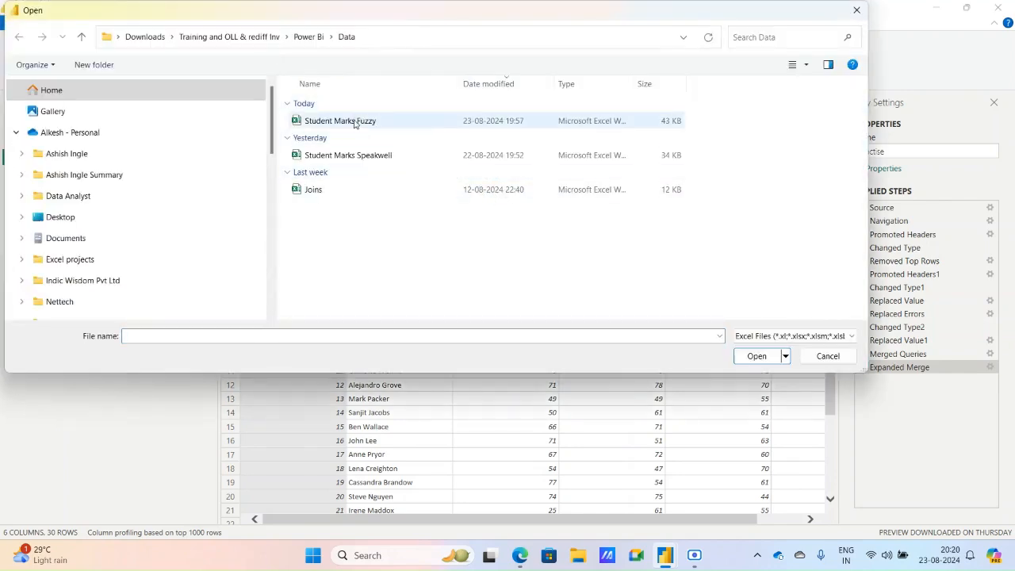
left_click(358, 121)
left_click(772, 354)
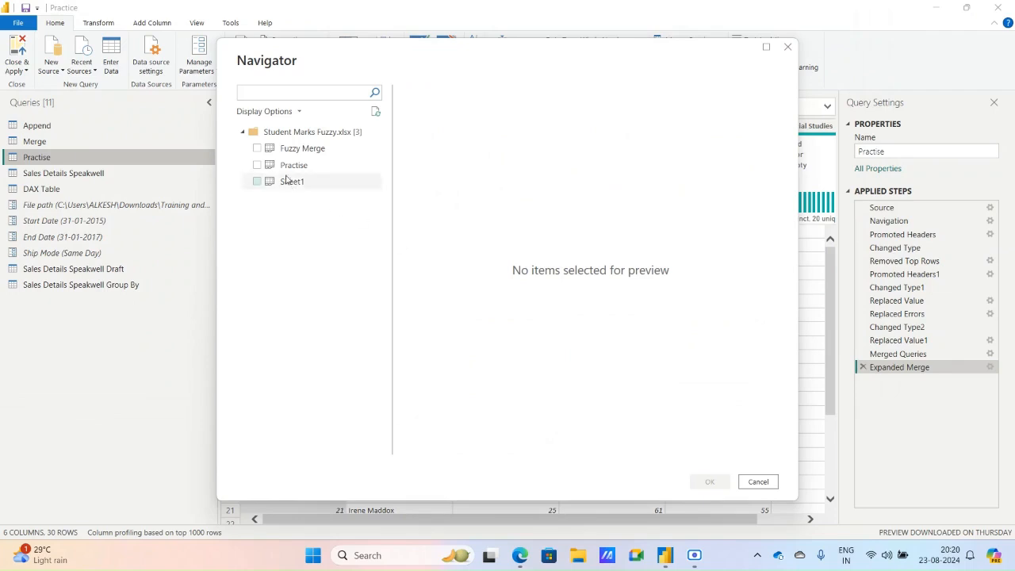
left_click(285, 151)
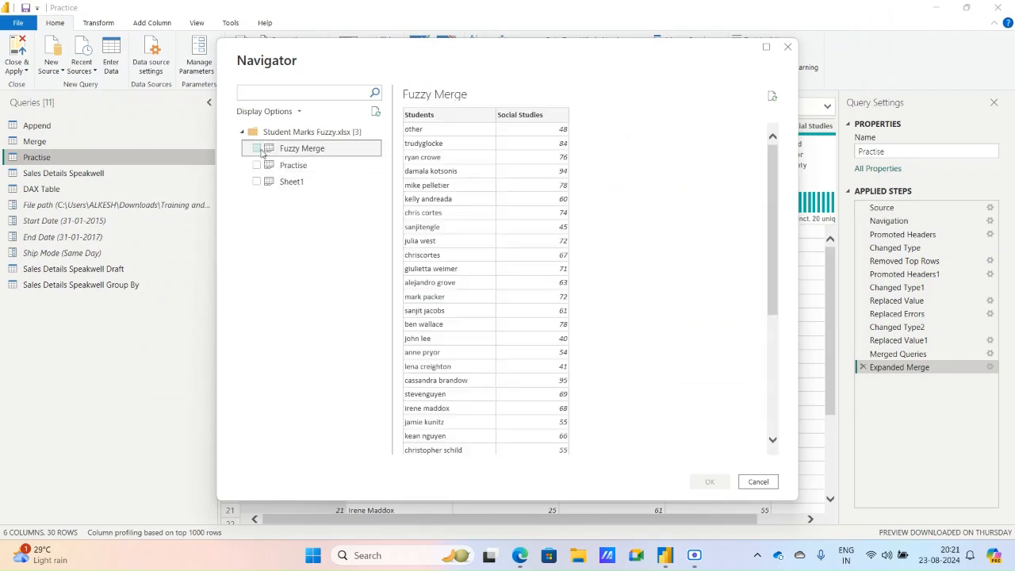
left_click(256, 148)
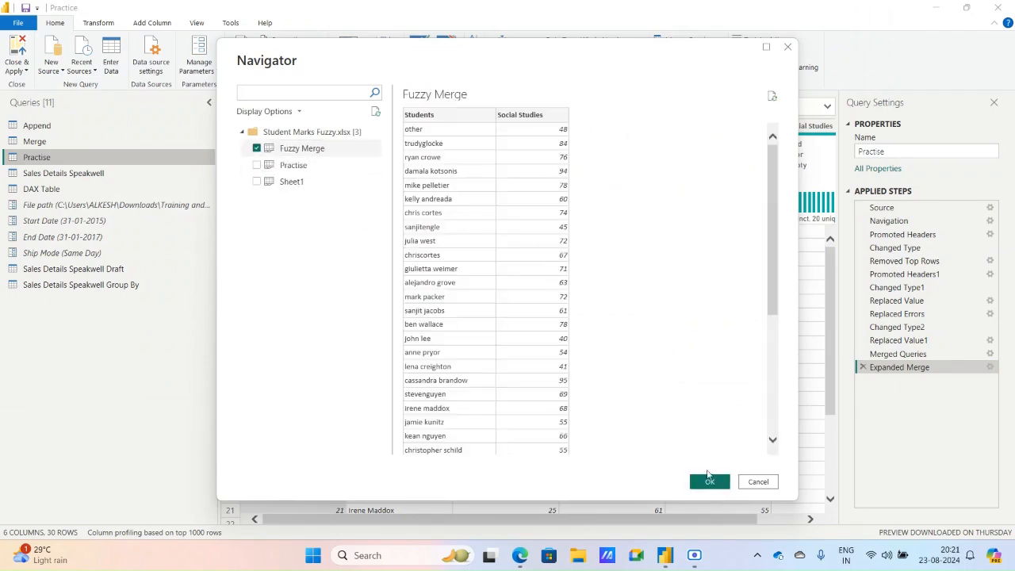
left_click(711, 482)
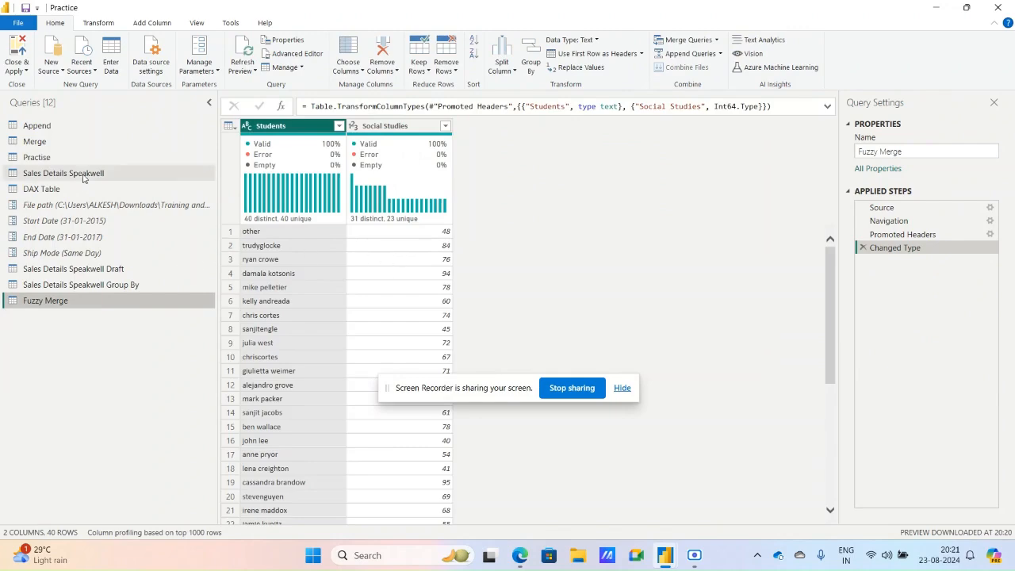
Set up an in-place merge of Practise with Fuzzy Merge, matching on the Students column in both tables
left_click(52, 162)
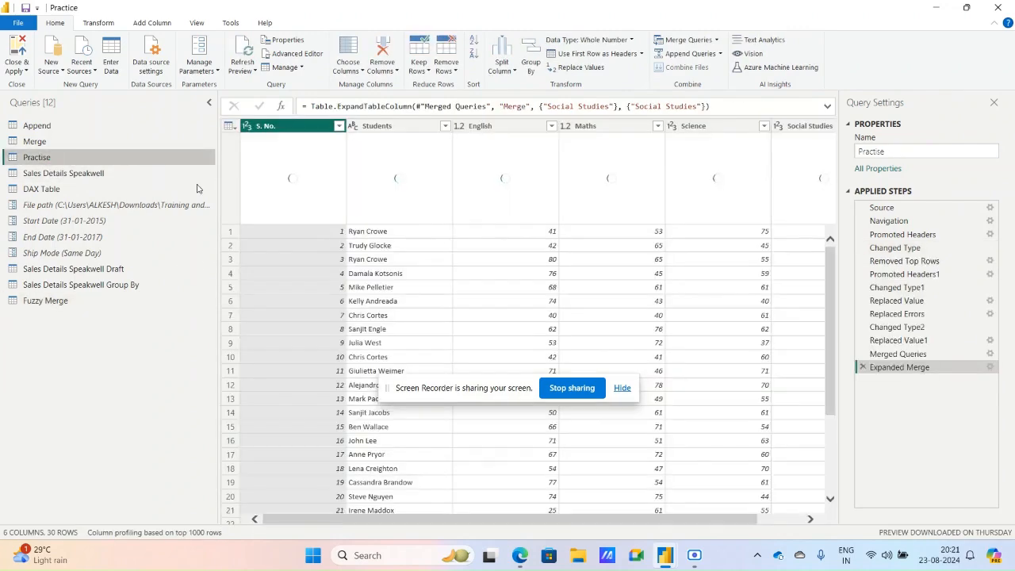
scroll(784, 524, "right", 1)
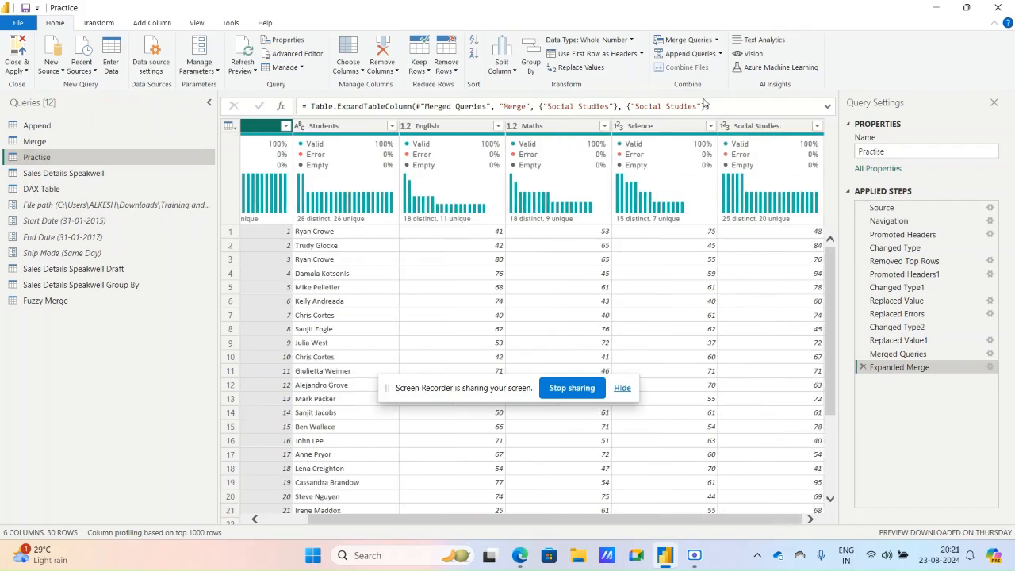
left_click(716, 39)
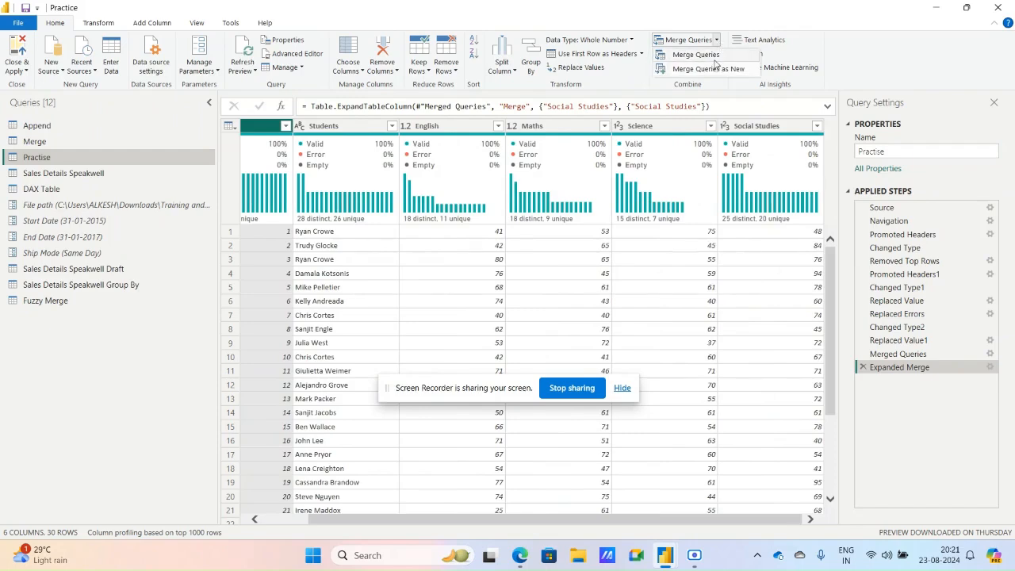
left_click(715, 58)
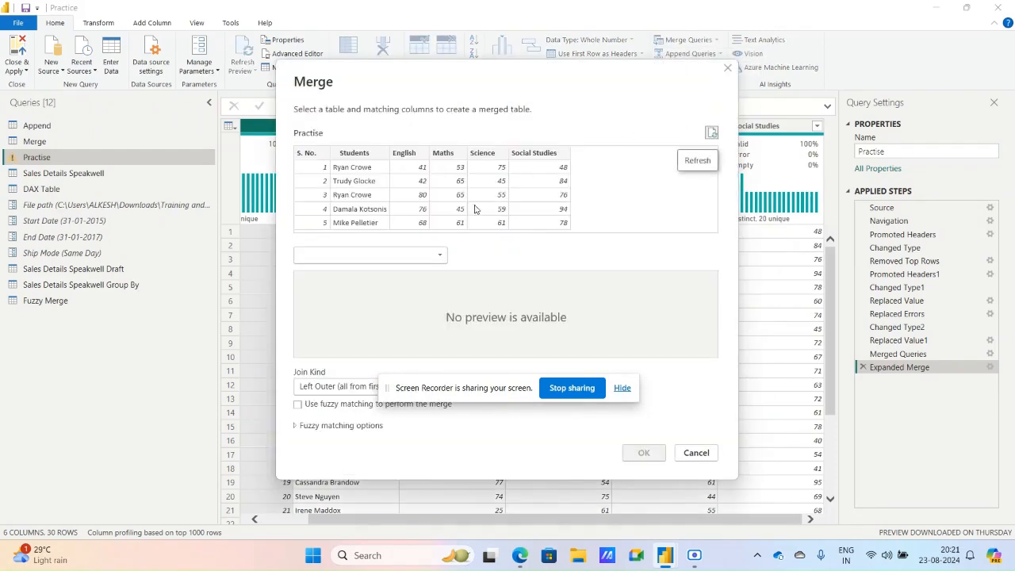
left_click(414, 259)
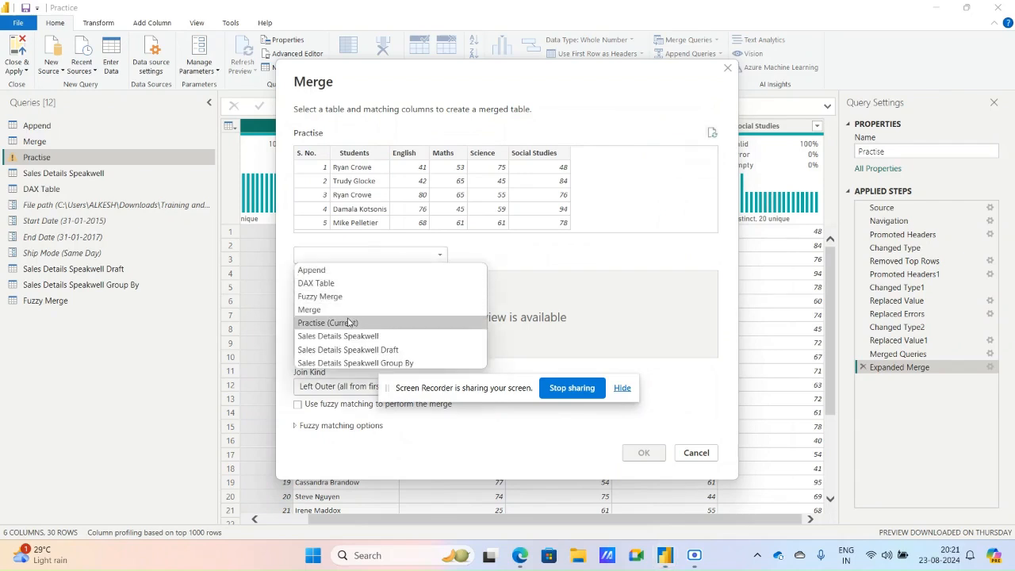
left_click(319, 297)
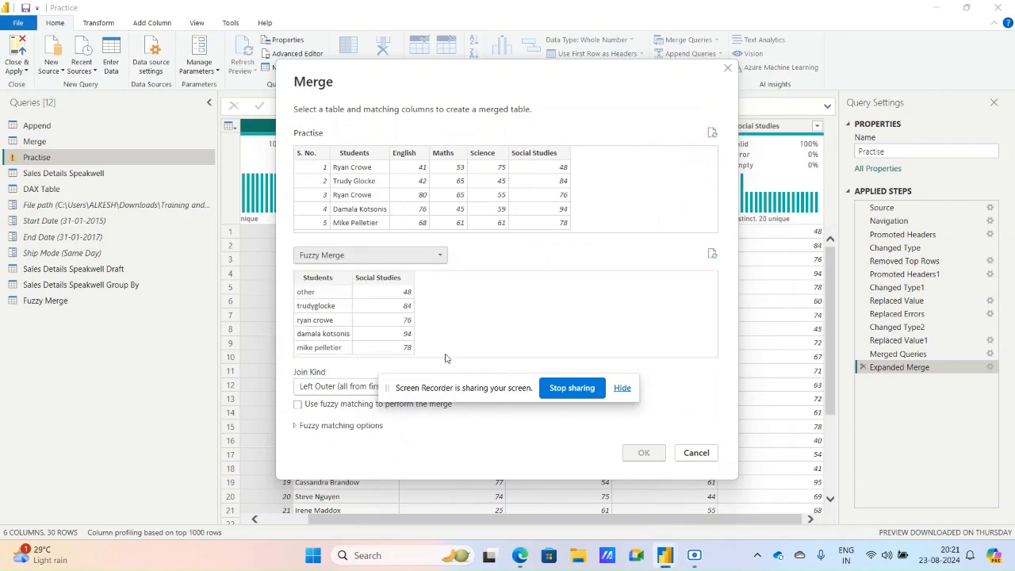
left_click_drag(484, 386, 744, 245)
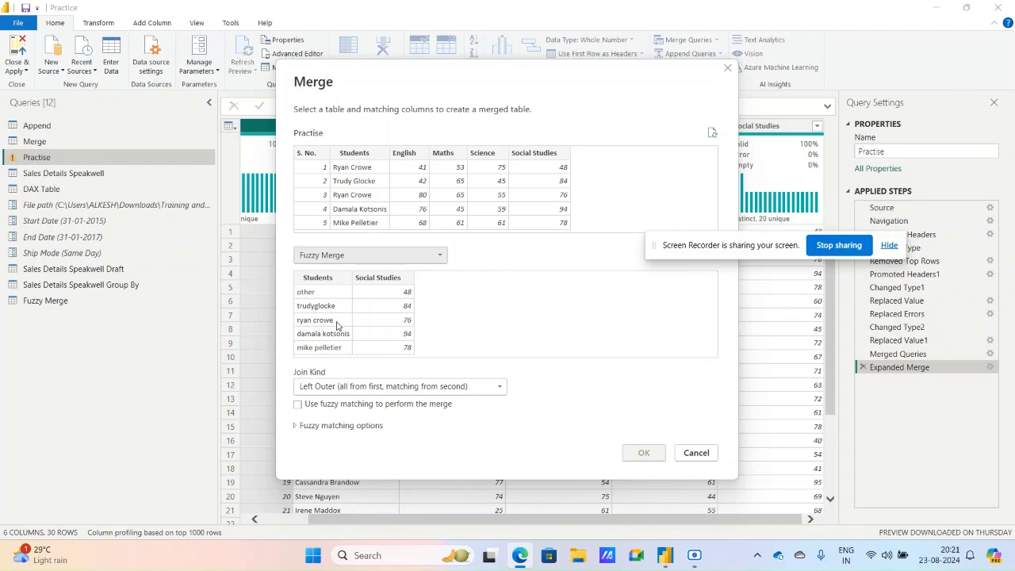
left_click(324, 280)
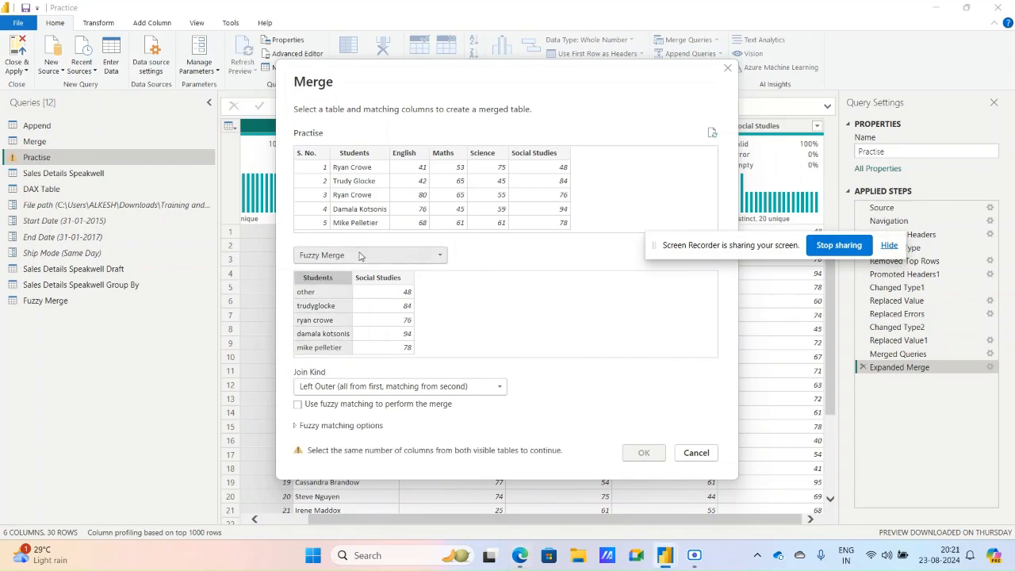
left_click(363, 157)
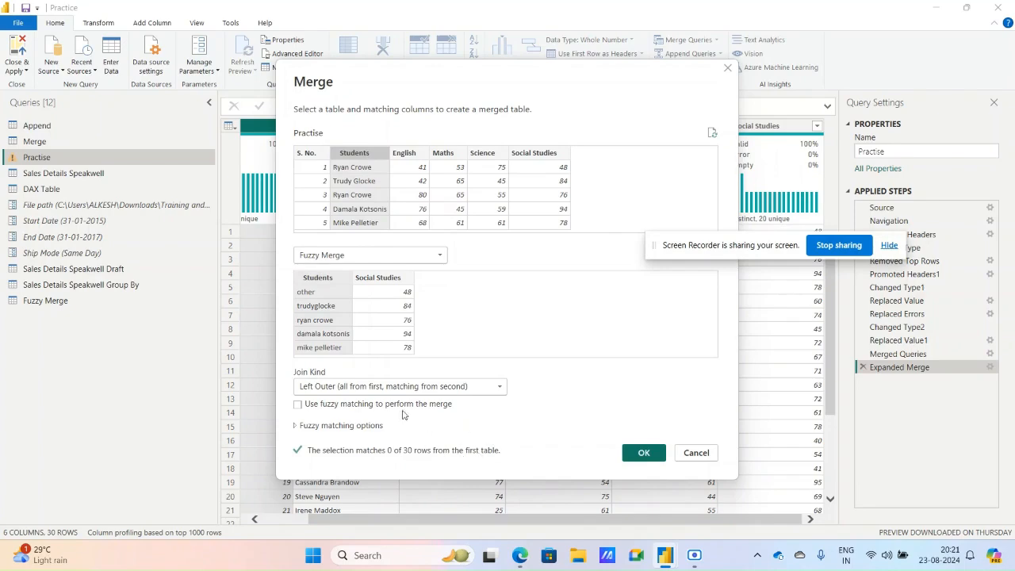
Enable fuzzy matching for the merge, review the fuzzy matching options and apply the merge
left_click(298, 405)
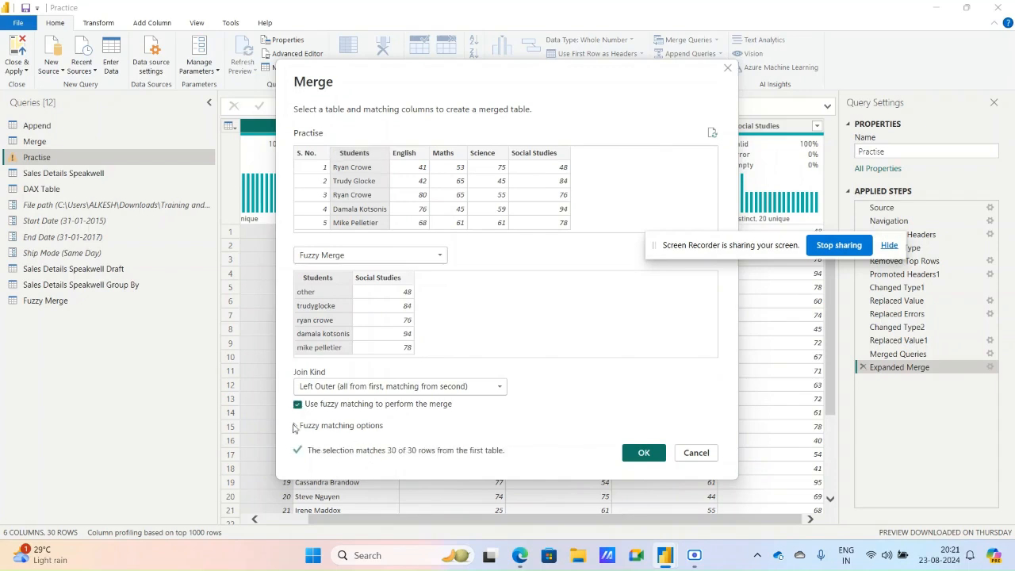
left_click(295, 427)
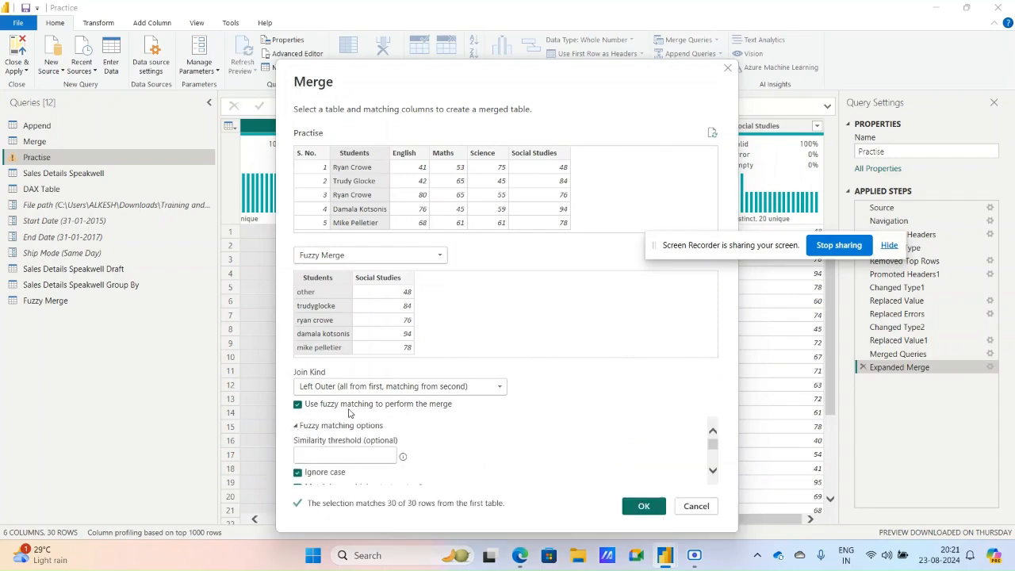
scroll(330, 457, "down", 1)
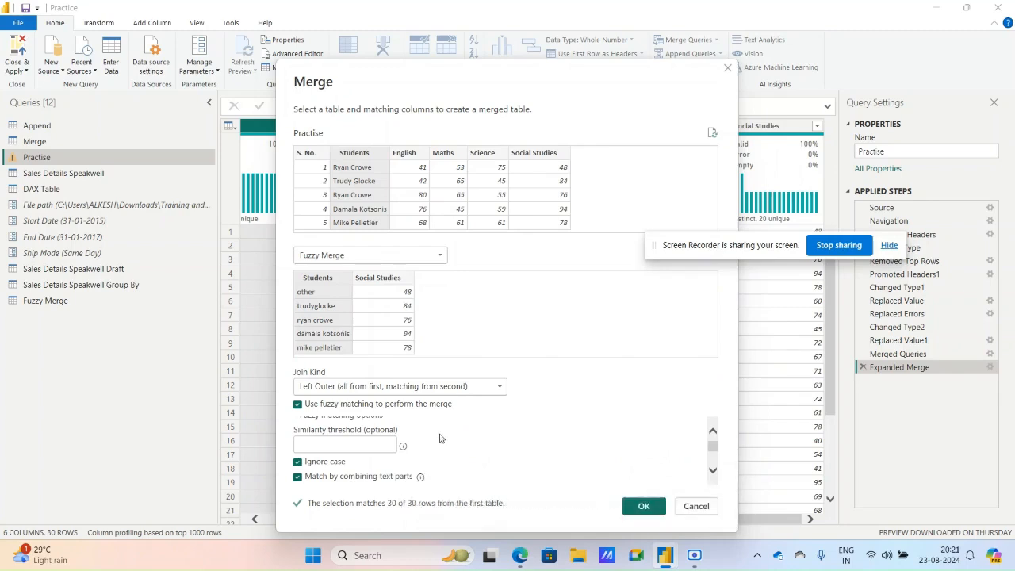
scroll(441, 438, "up", 1)
scroll(441, 437, "down", 1)
scroll(441, 435, "up", 1)
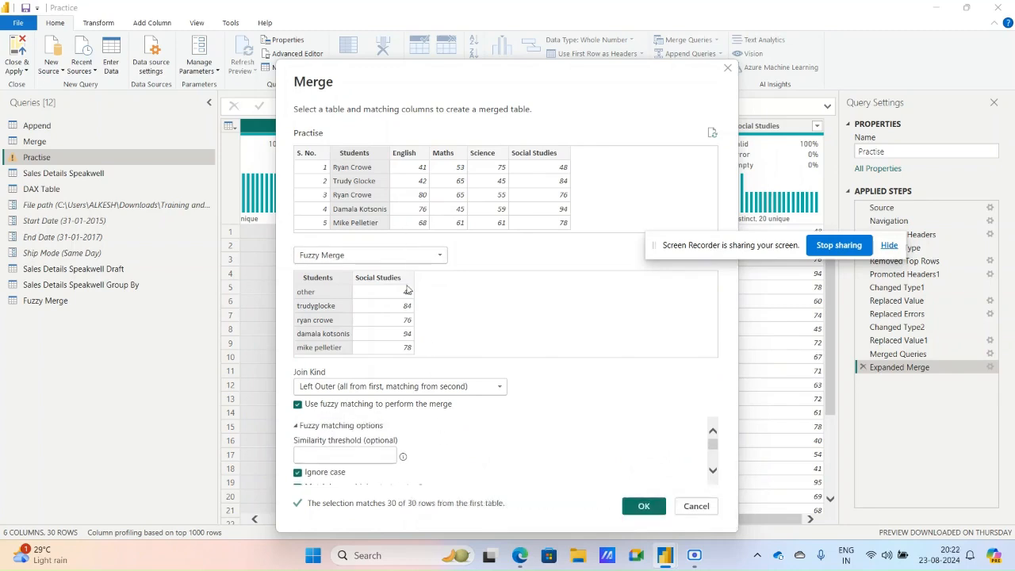
left_click(639, 509)
left_click(644, 507)
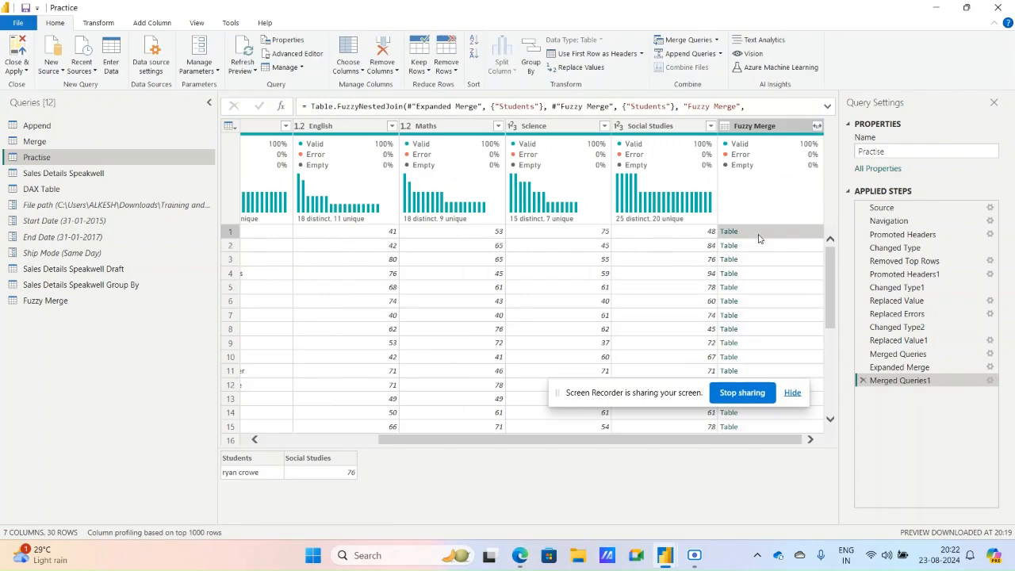
Expand the Fuzzy Merge column in Practise to include only Social Studies, without the original column name as prefix
left_click(817, 126)
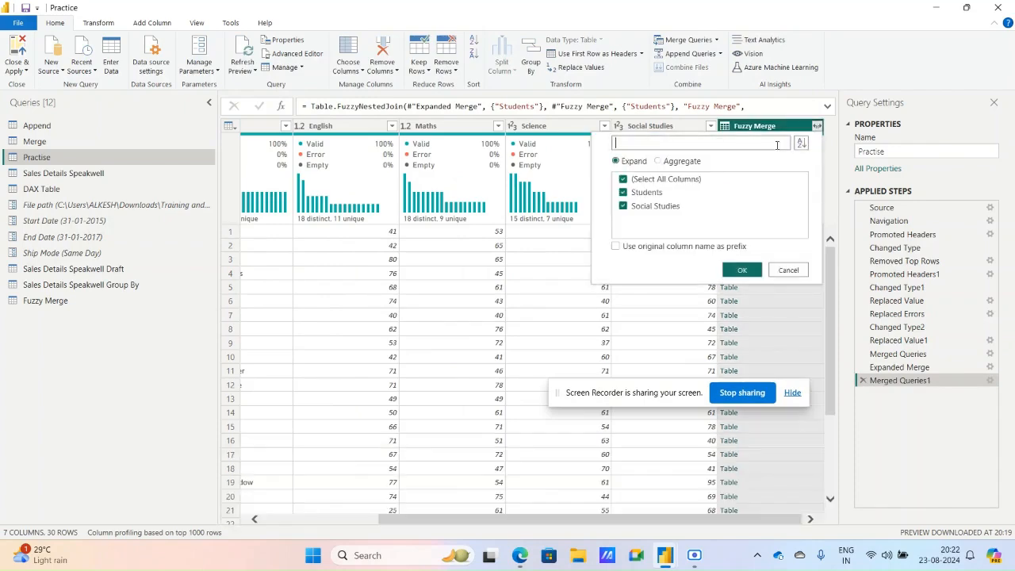
left_click(671, 179)
left_click(655, 205)
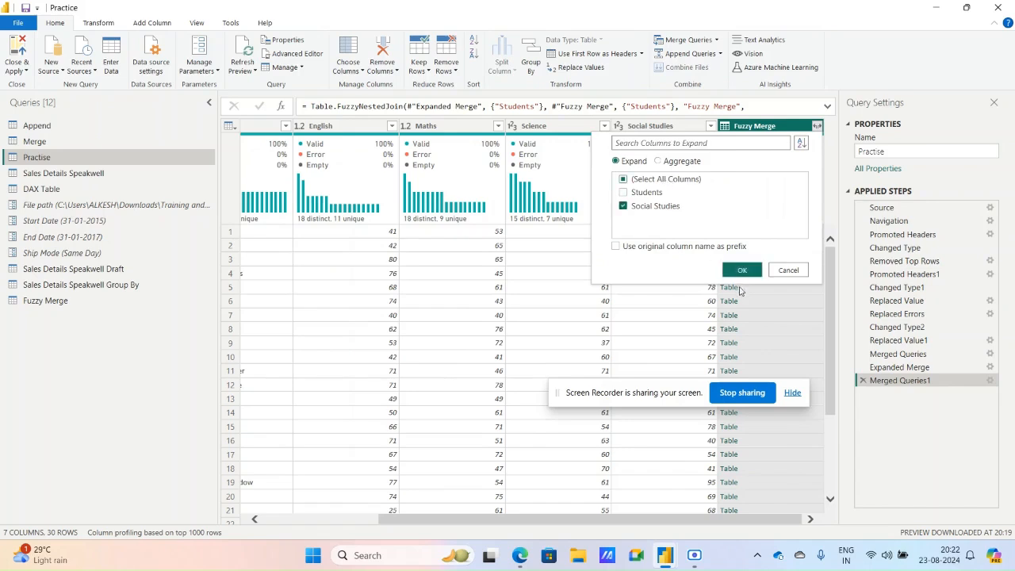
left_click(743, 271)
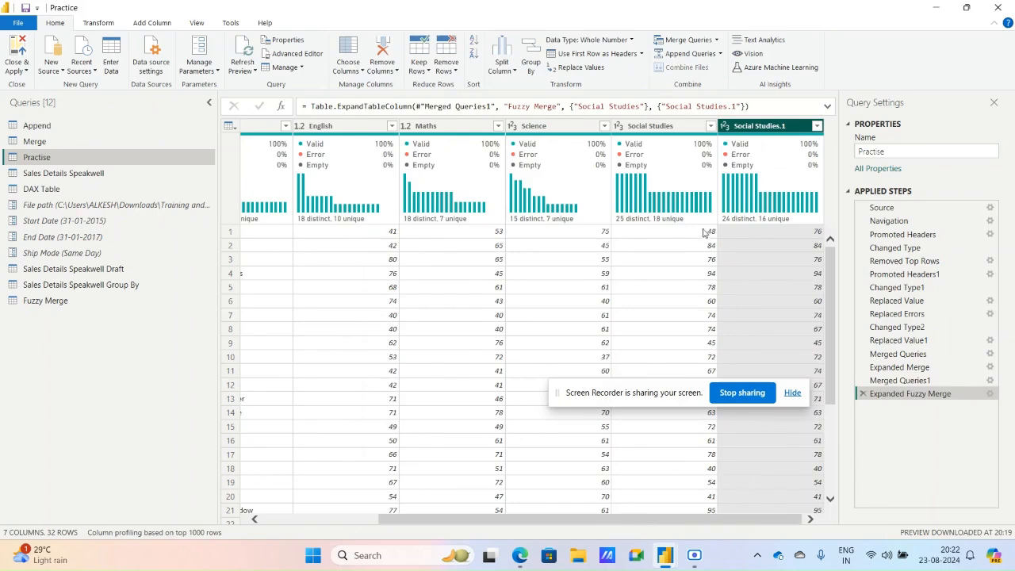
mouse_move(705, 219)
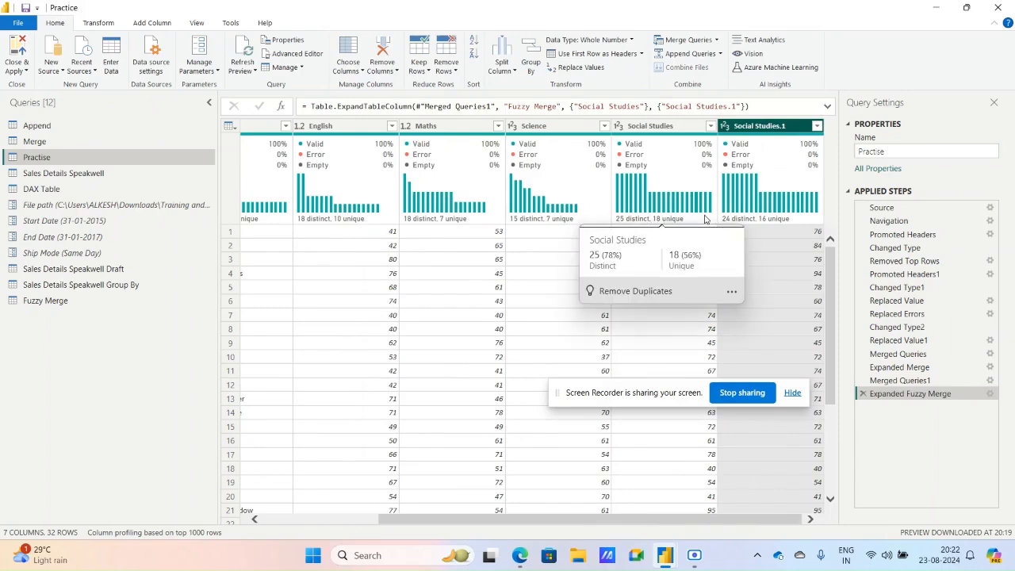
Switch to File Explorer and open the Joins workbook from the Data folder inside Downloads > Training and OLL & rediff Inv > Power Bi
left_click(579, 558)
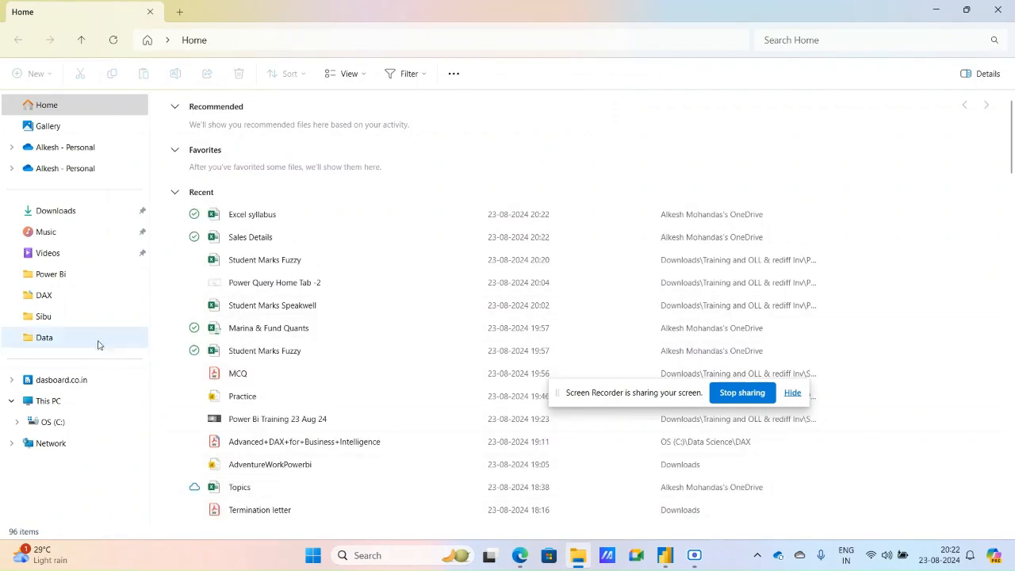
left_click(73, 221)
double_click(221, 141)
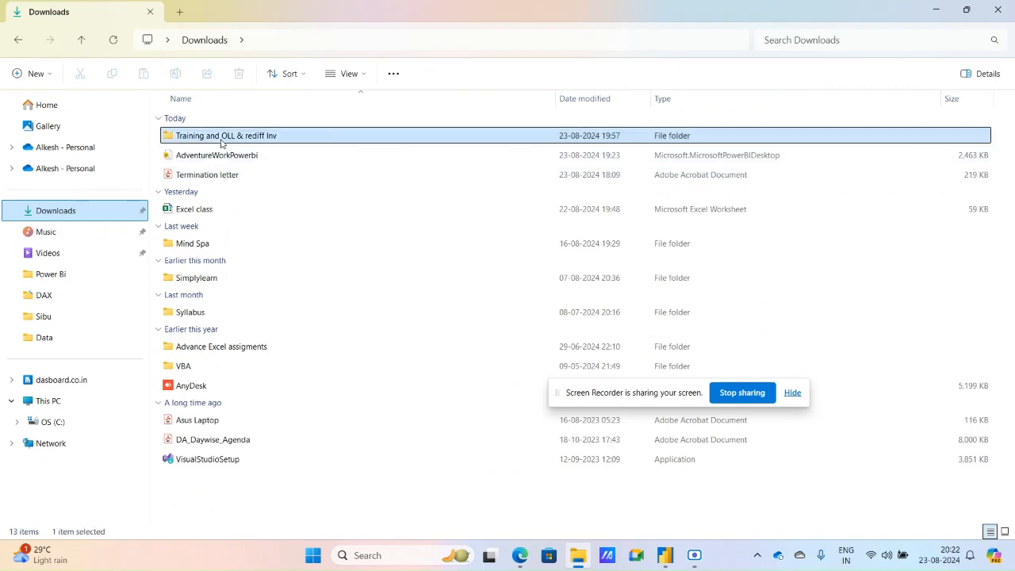
double_click(210, 135)
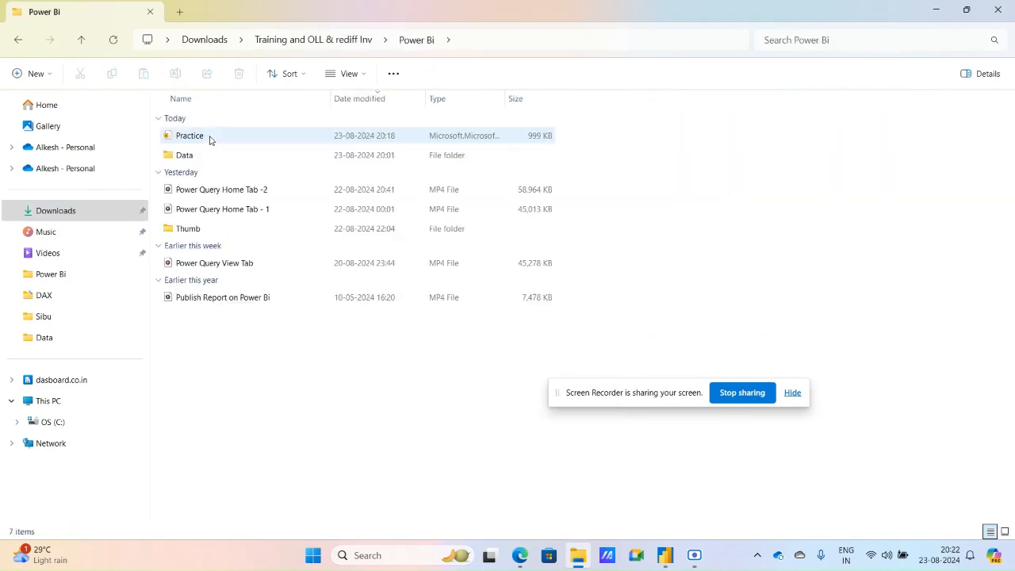
double_click(201, 158)
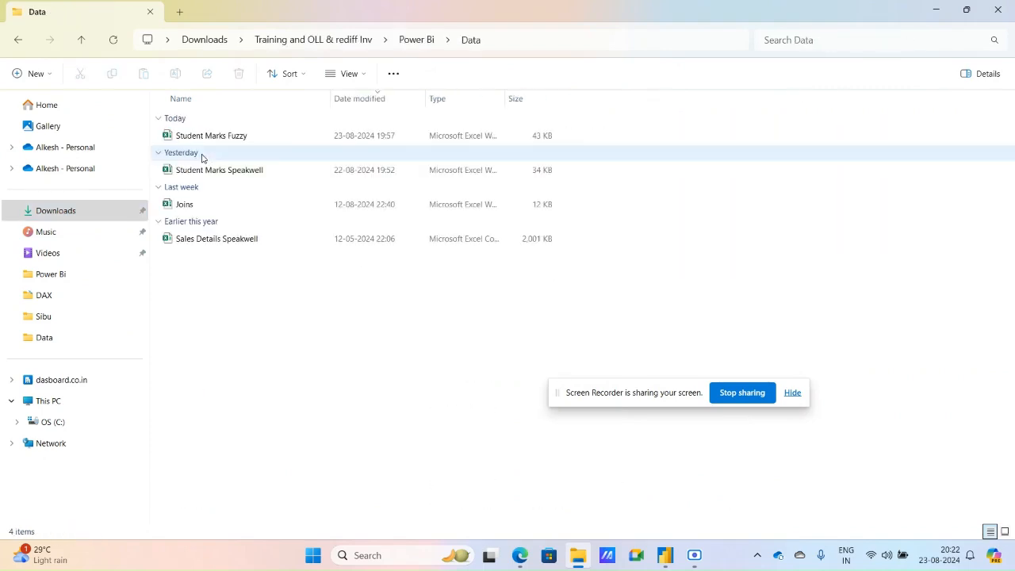
left_click(195, 207)
double_click(194, 206)
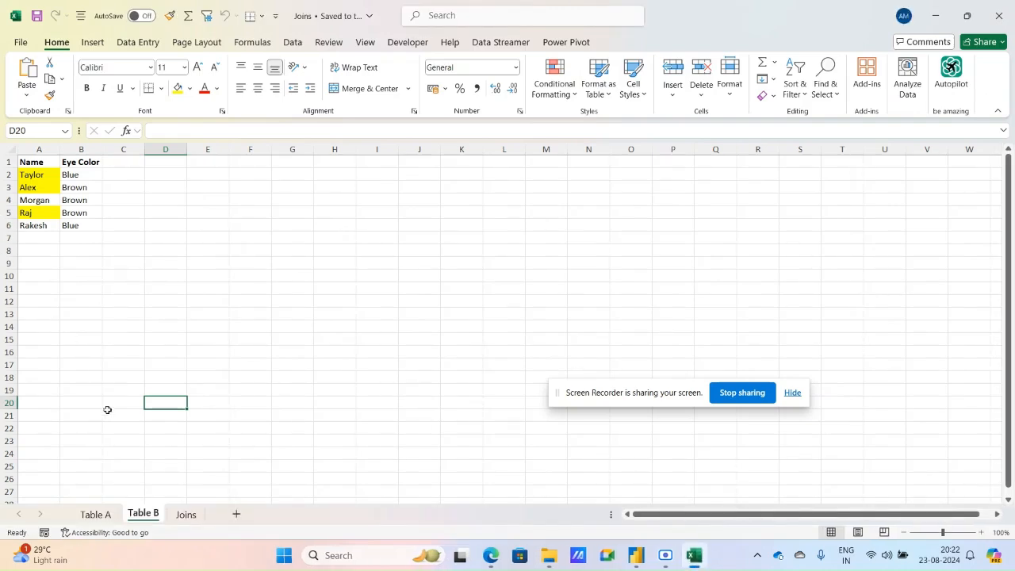
Examine the Name and Siblings columns on the Table A sheet
left_click(111, 516)
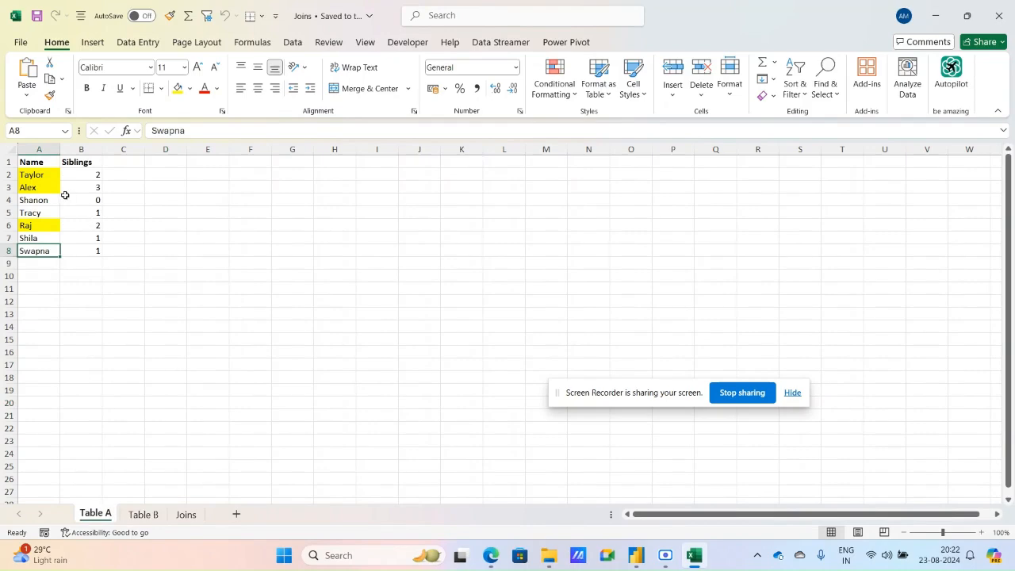
left_click_drag(45, 178, 36, 250)
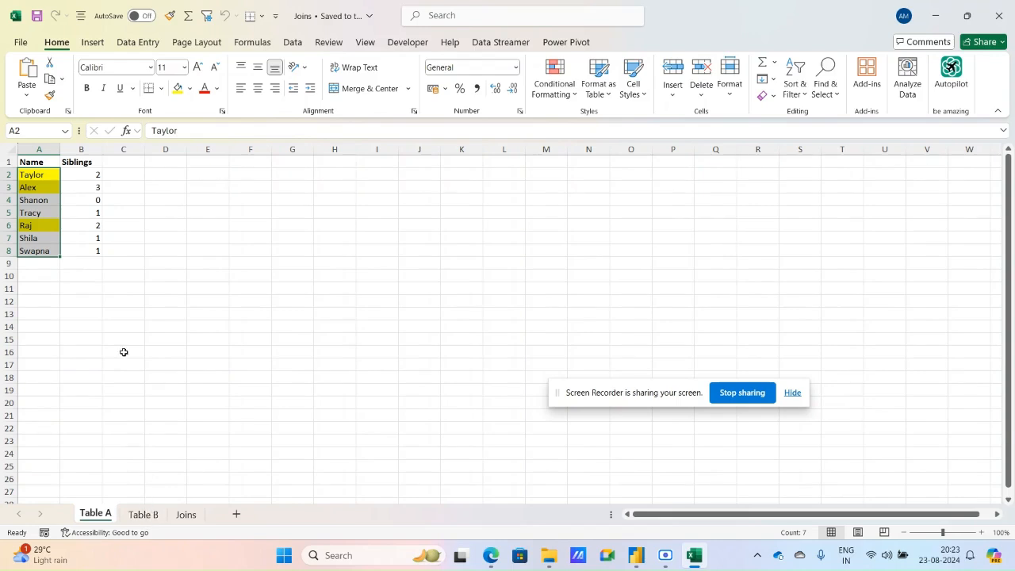
left_click(89, 176)
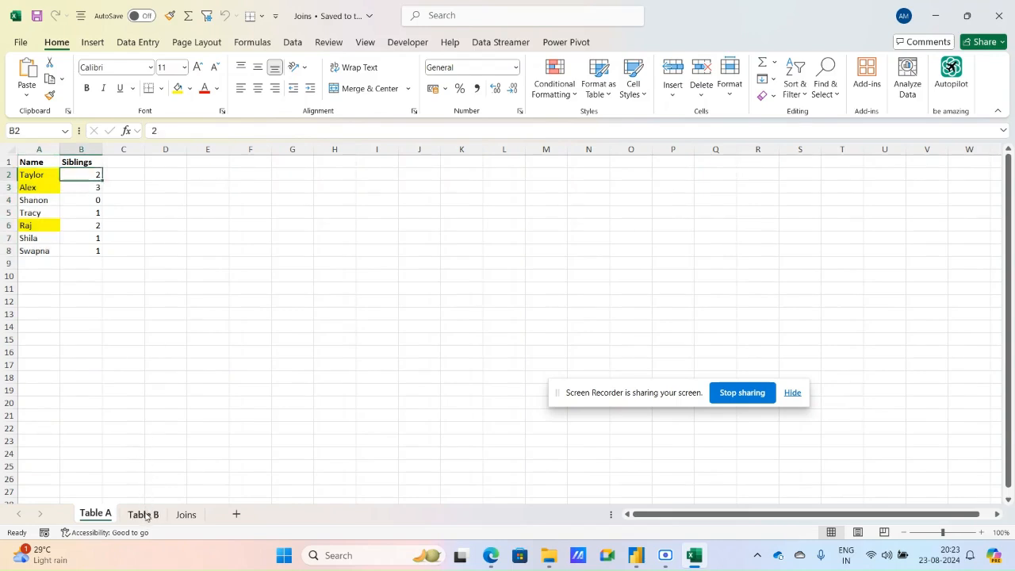
Examine the Name and Eye Color columns on the Table B sheet, row by row
left_click(143, 515)
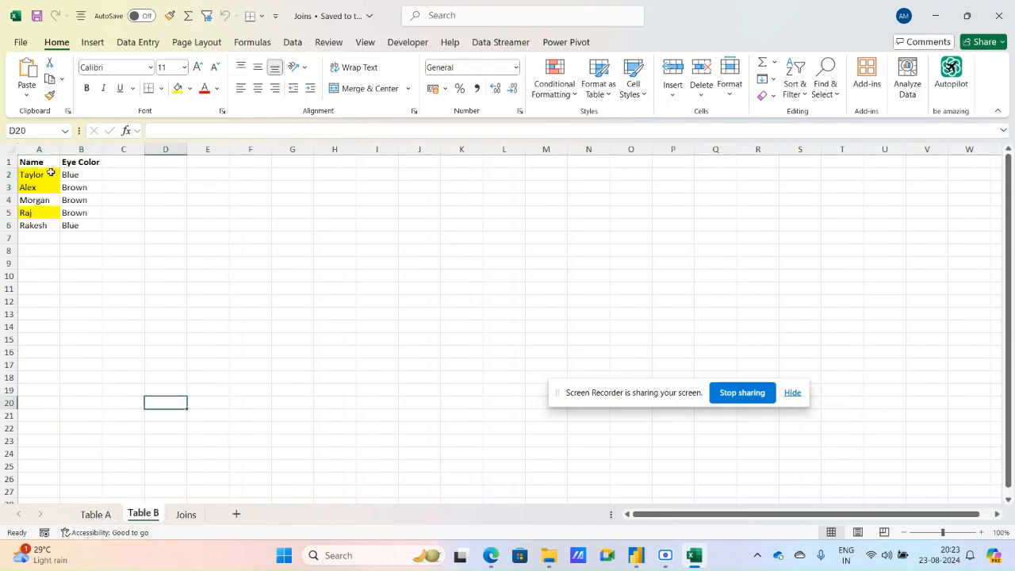
left_click_drag(50, 172, 49, 225)
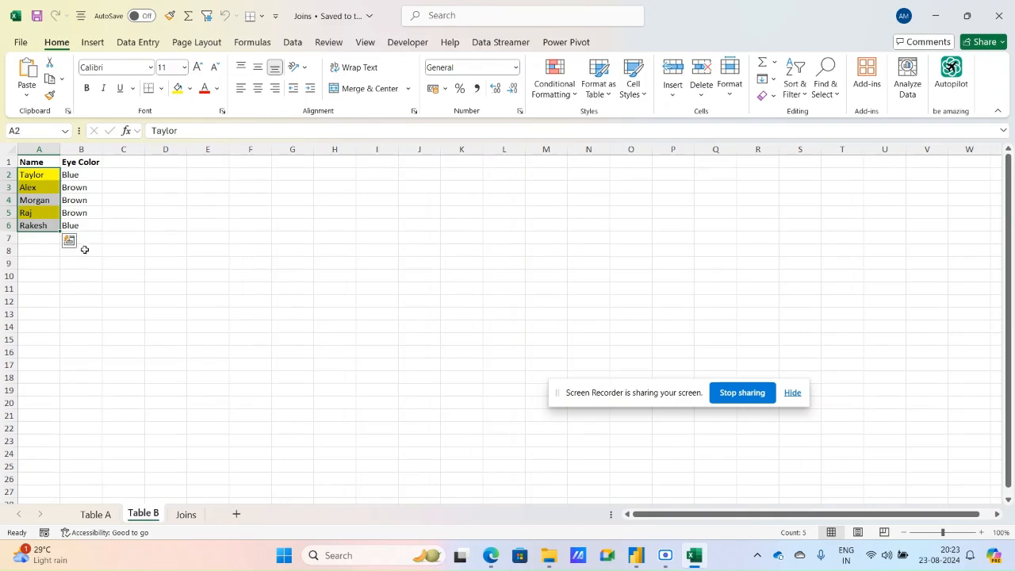
left_click(85, 178)
left_click(82, 189)
left_click(83, 201)
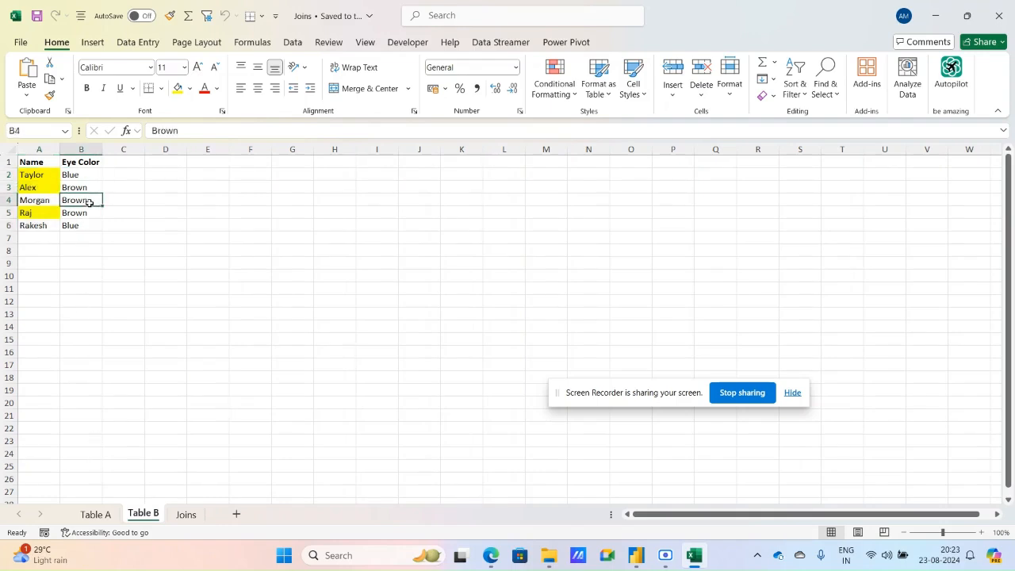
left_click(80, 220)
left_click(84, 175)
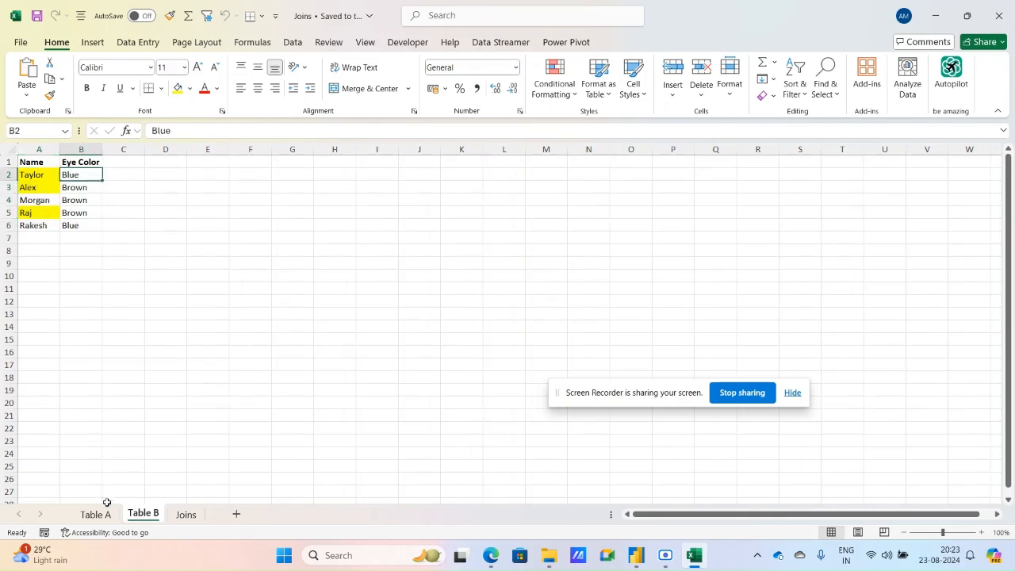
Show the Joins sheet from its beginning and locate the Left Outer example
left_click(101, 512)
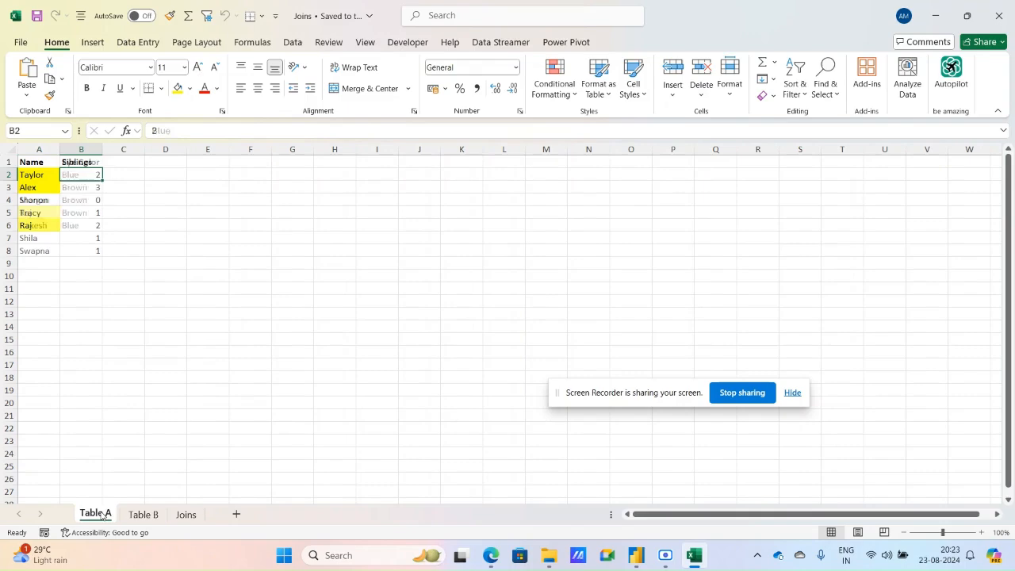
left_click(185, 515)
scroll(163, 413, "up", 2)
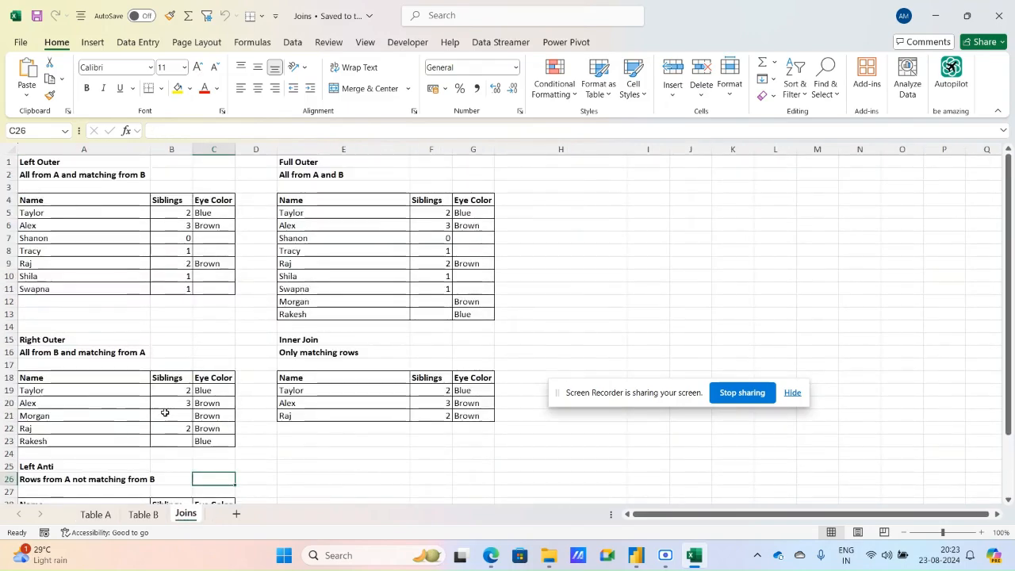
left_click(49, 165)
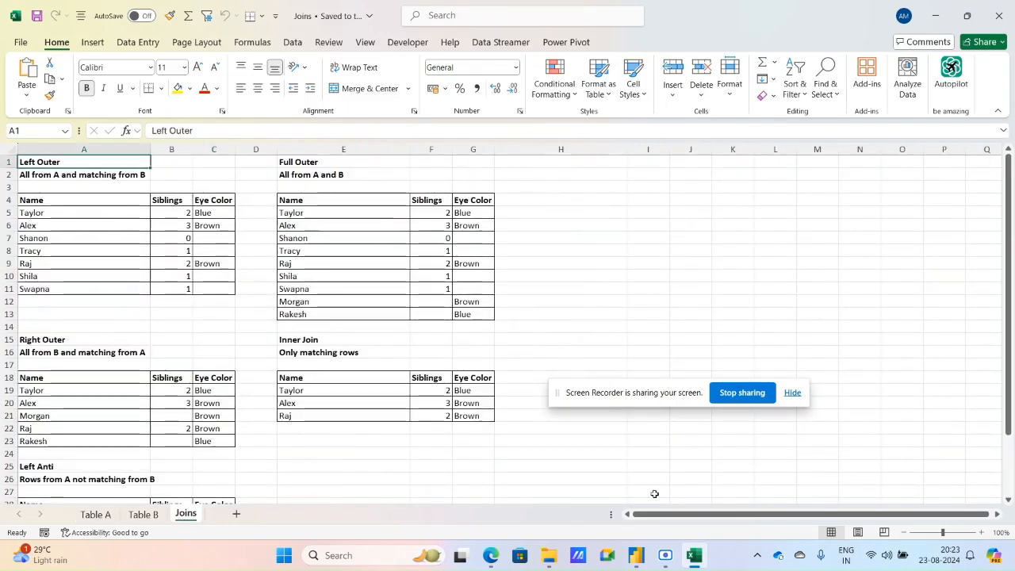
Switch to Power Query Editor and review the join kinds available for the Merged Queries1 step, cancelling without changes
left_click(637, 559)
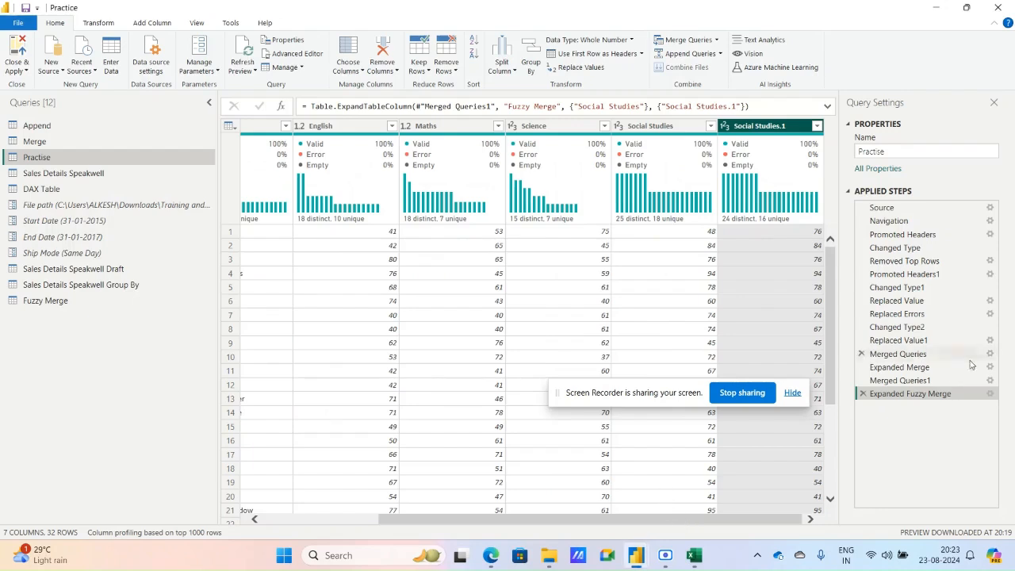
left_click(991, 394)
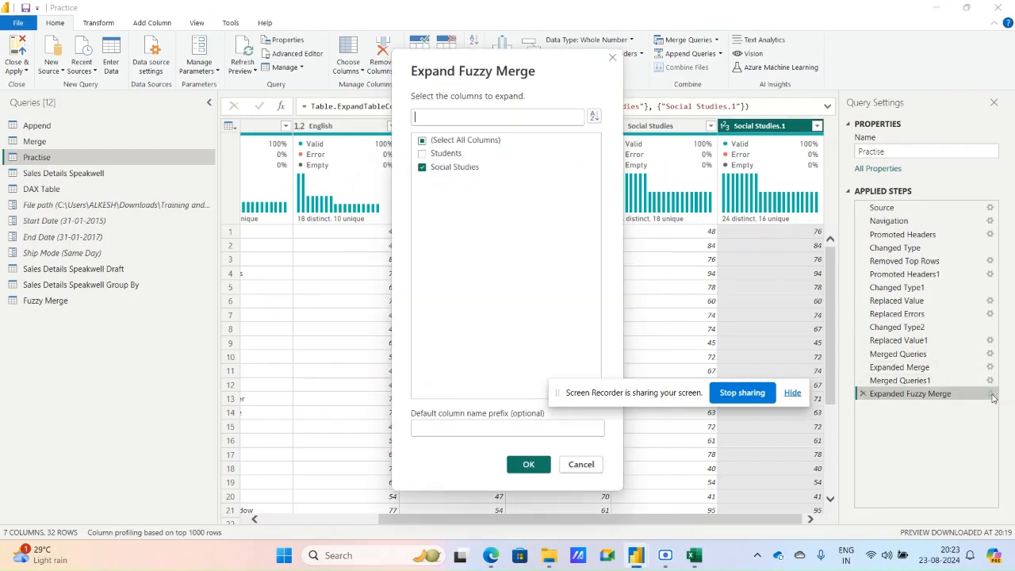
left_click(580, 464)
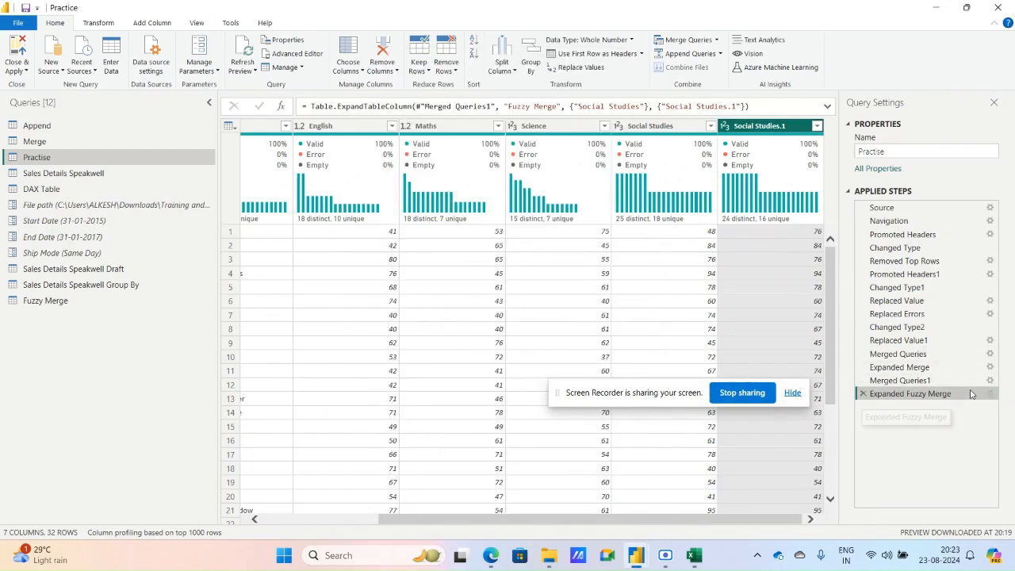
left_click(990, 381)
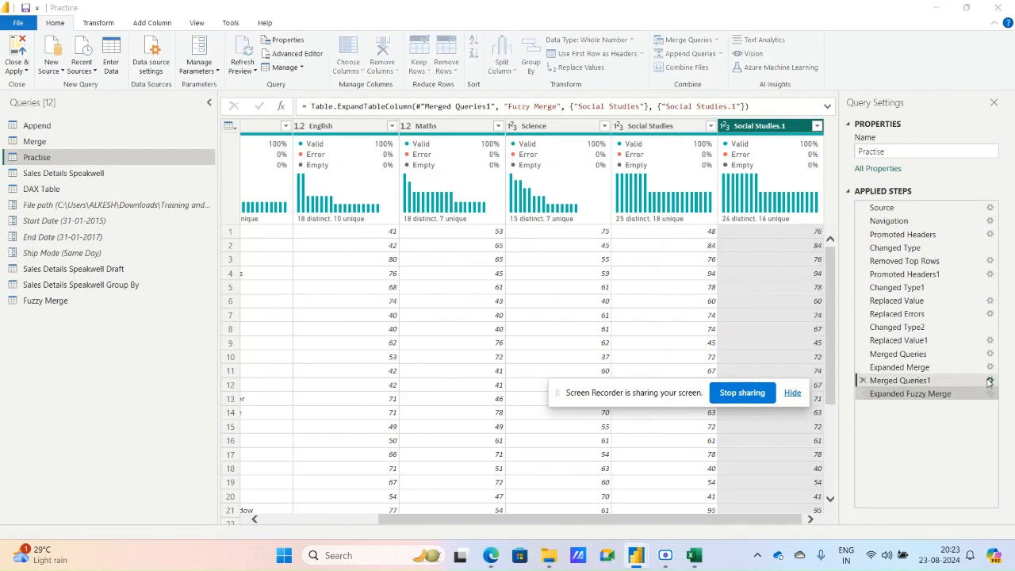
left_click(465, 388)
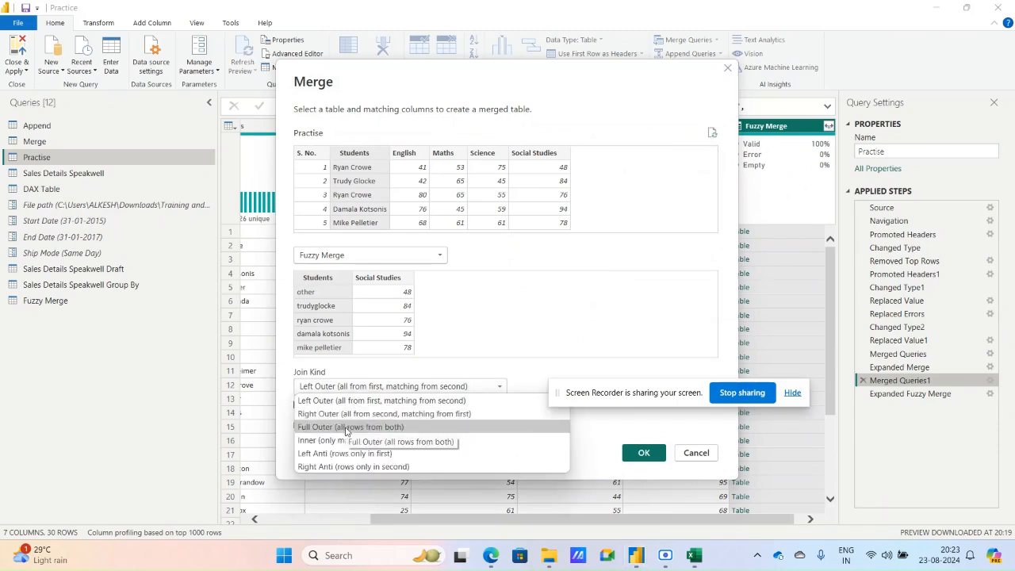
left_click(698, 454)
Switch back to the Joins workbook in Excel and compare the Left Outer example's eye colors with Table B
mouse_move(694, 555)
left_click(658, 516)
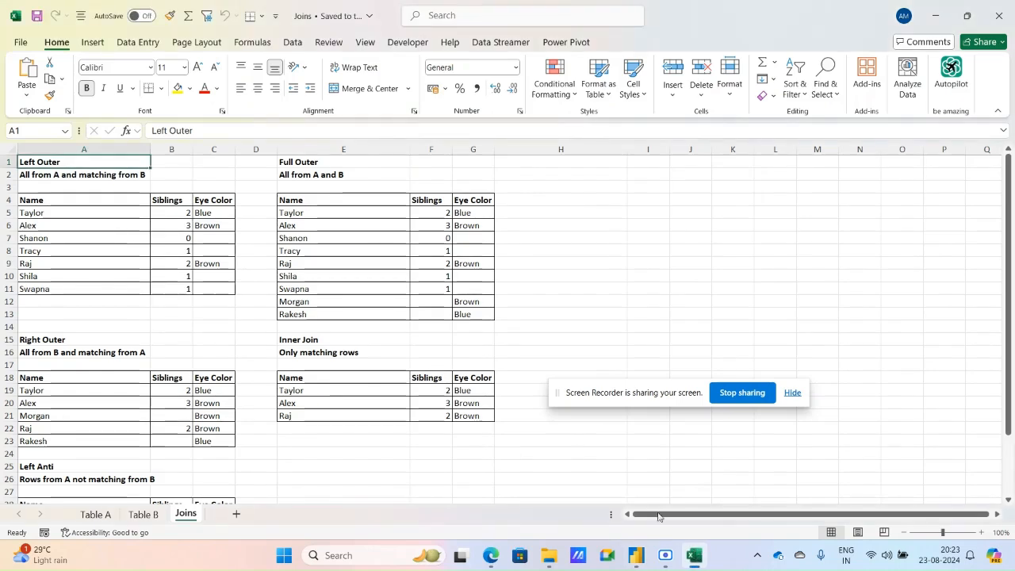
left_click(59, 176)
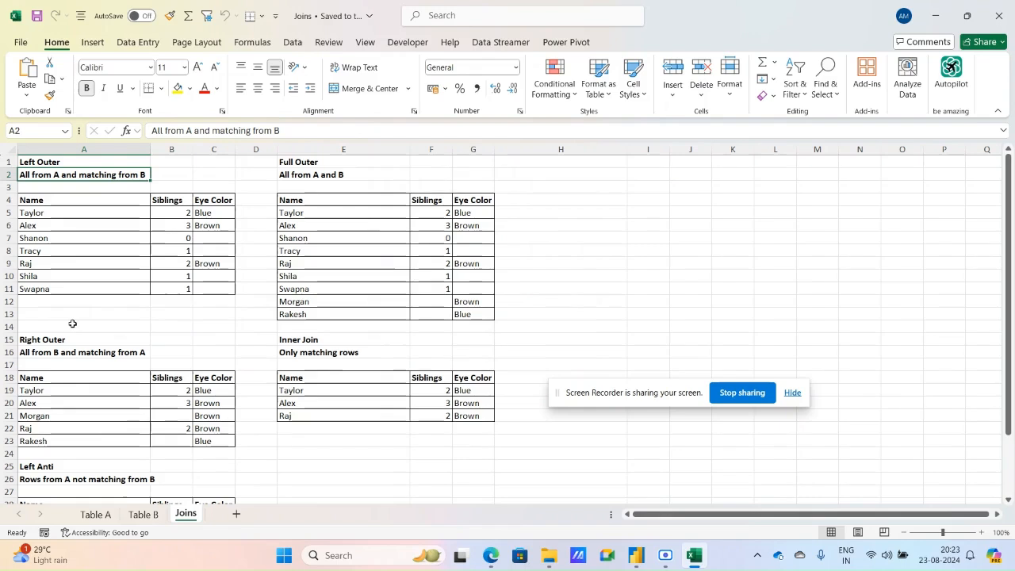
left_click(221, 212)
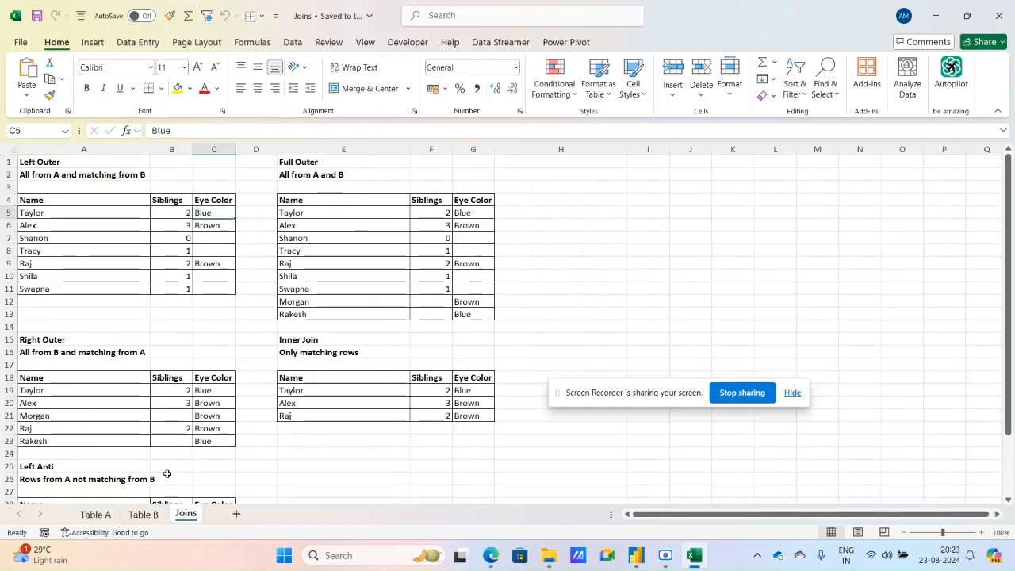
left_click(144, 514)
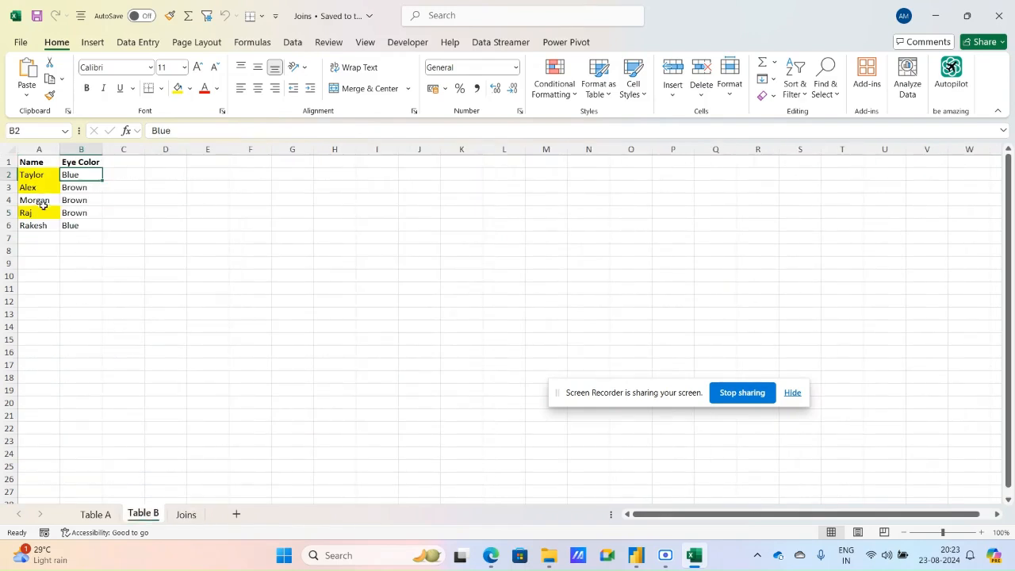
left_click(196, 516)
left_click(219, 263)
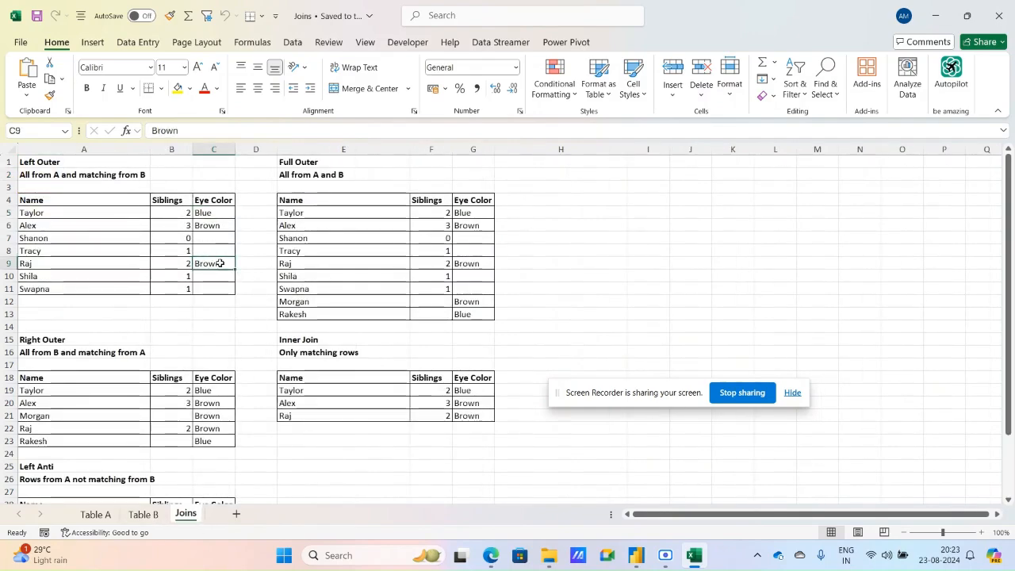
Compare the names in the Right Outer example with Table B and examine its matching Siblings values
left_click(49, 378)
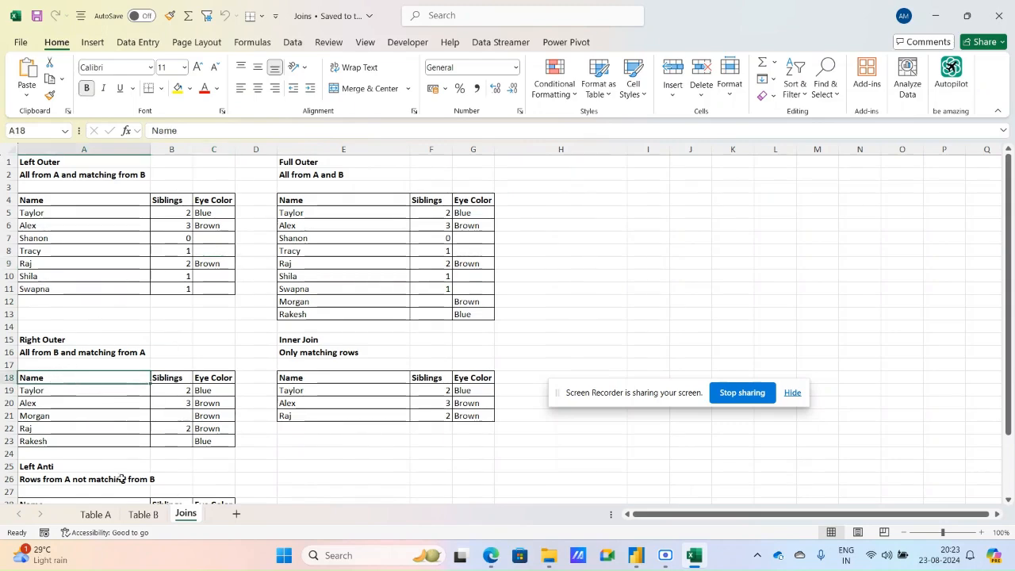
left_click(141, 517)
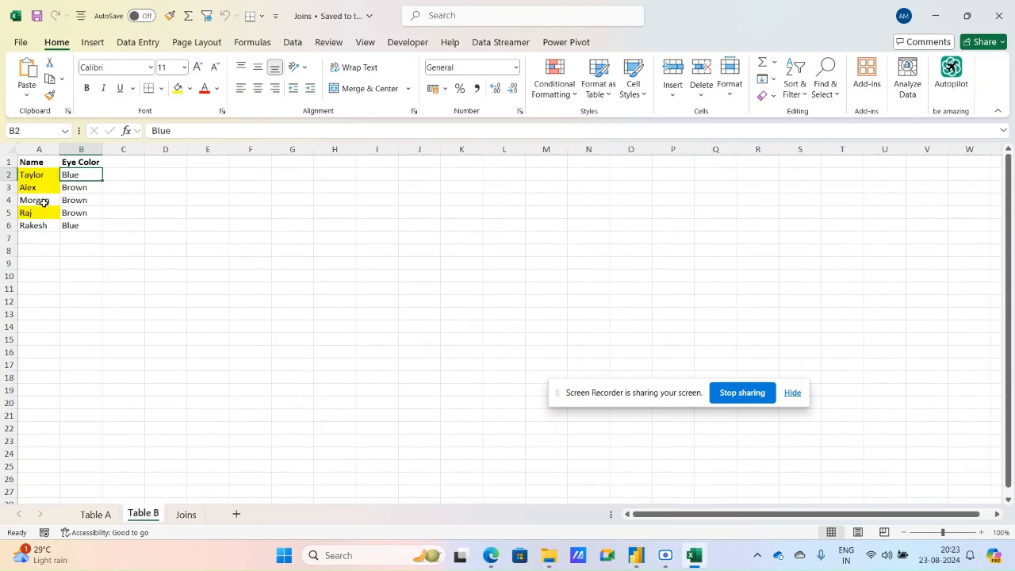
left_click_drag(35, 225, 36, 172)
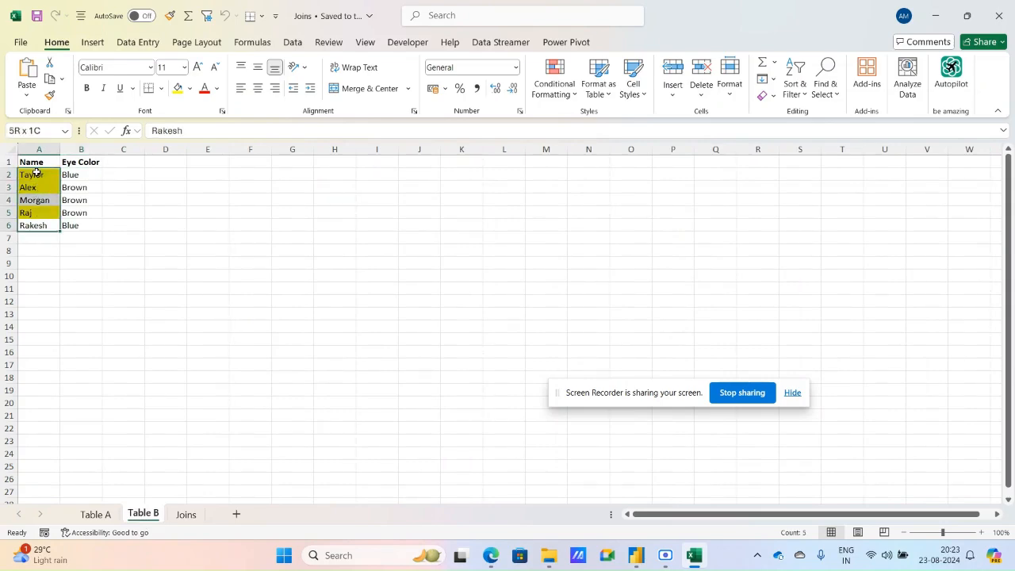
left_click(186, 514)
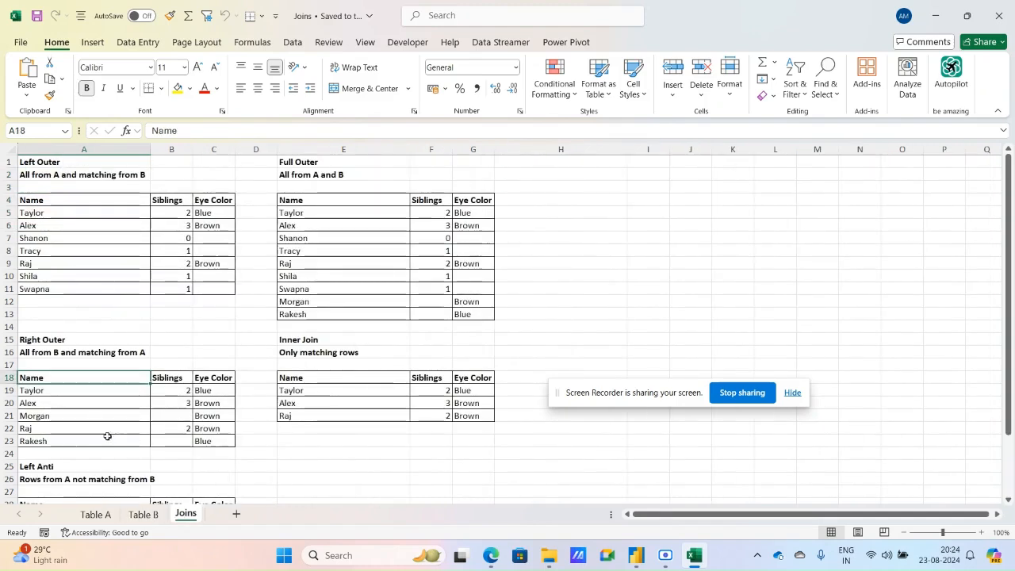
left_click_drag(107, 437, 96, 393)
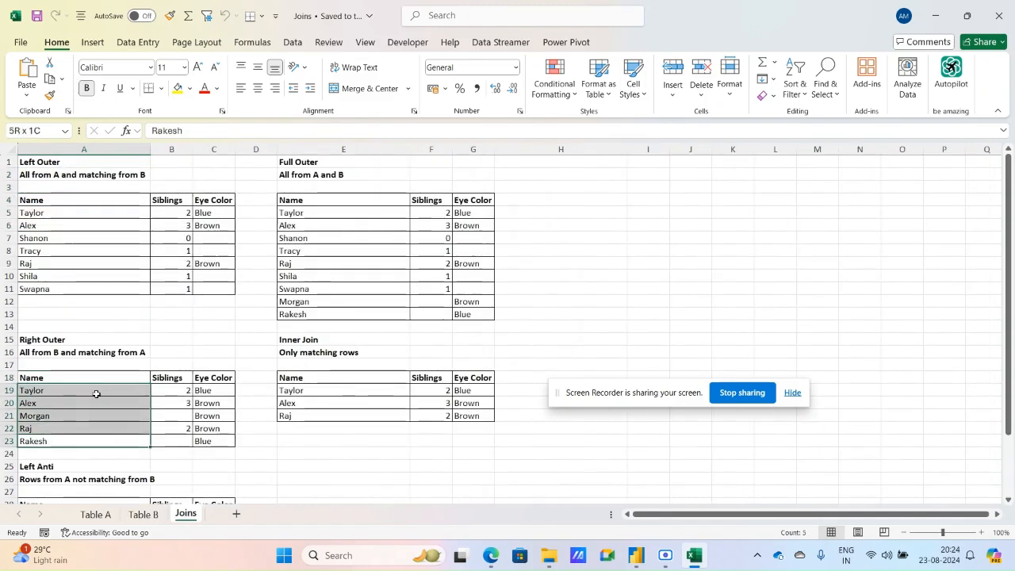
left_click(173, 391)
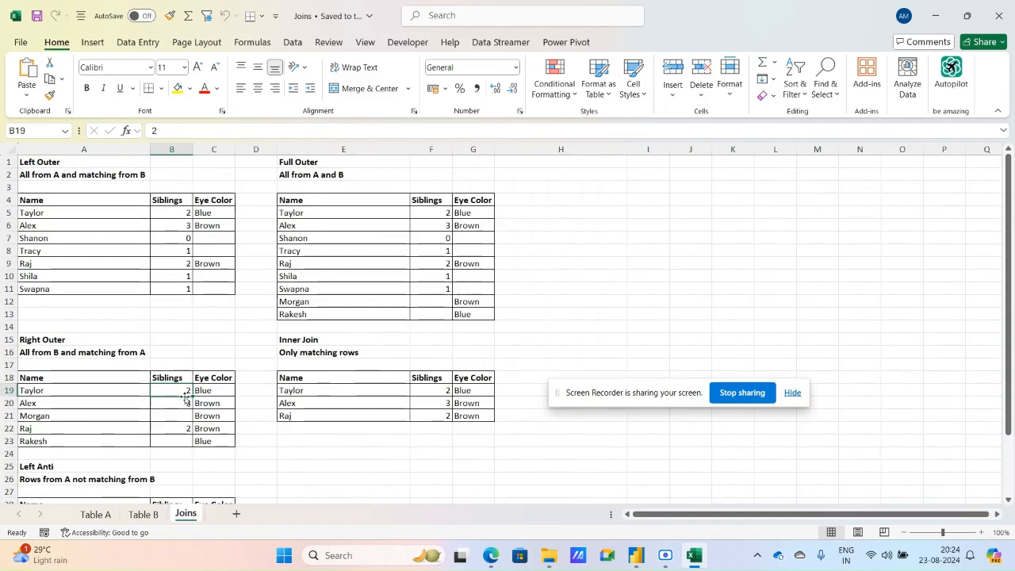
Check the Siblings values in Table A and examine the Full Outer example's combined rows on the Joins sheet
left_click(90, 516)
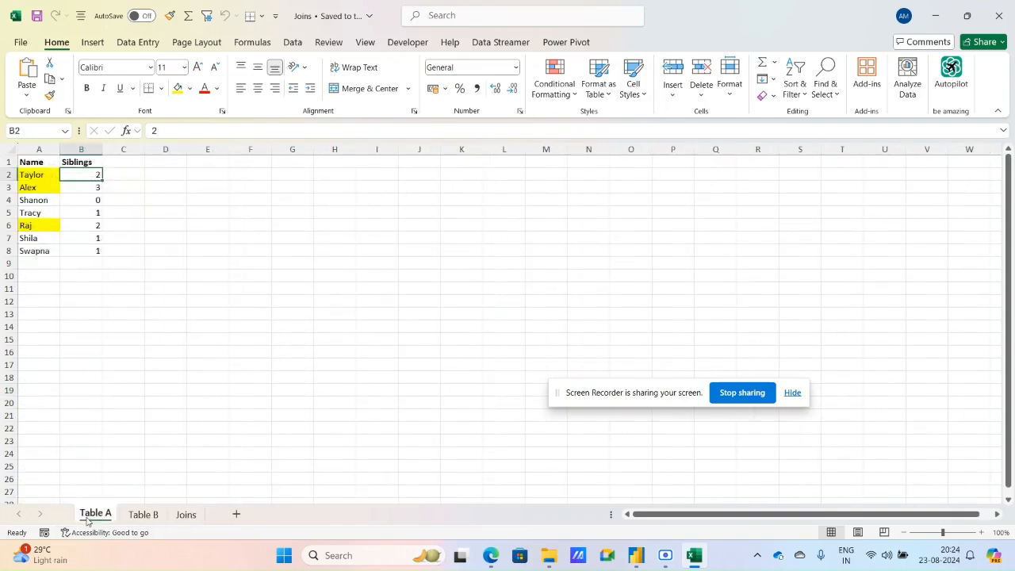
left_click(185, 515)
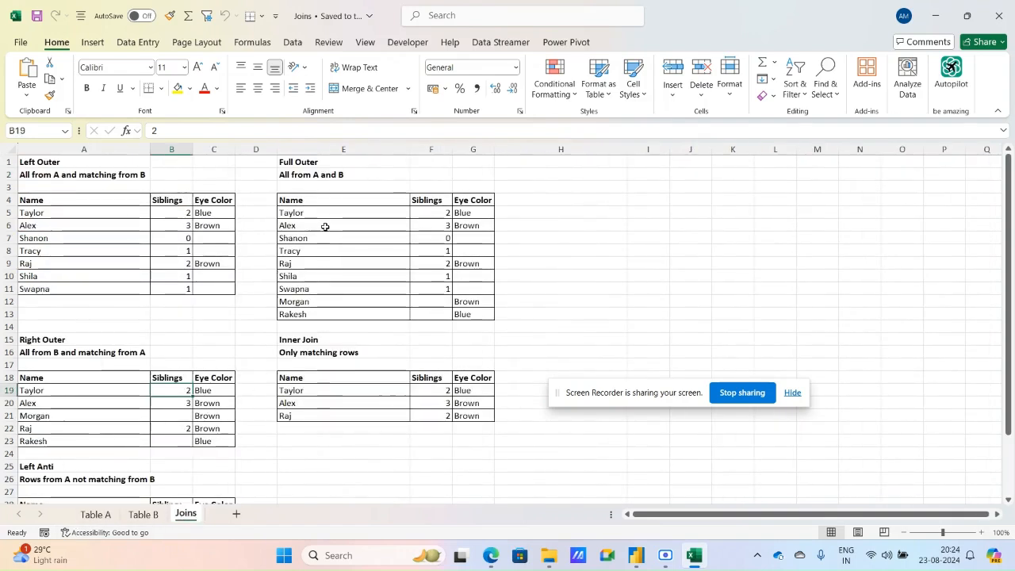
left_click_drag(308, 204, 460, 312)
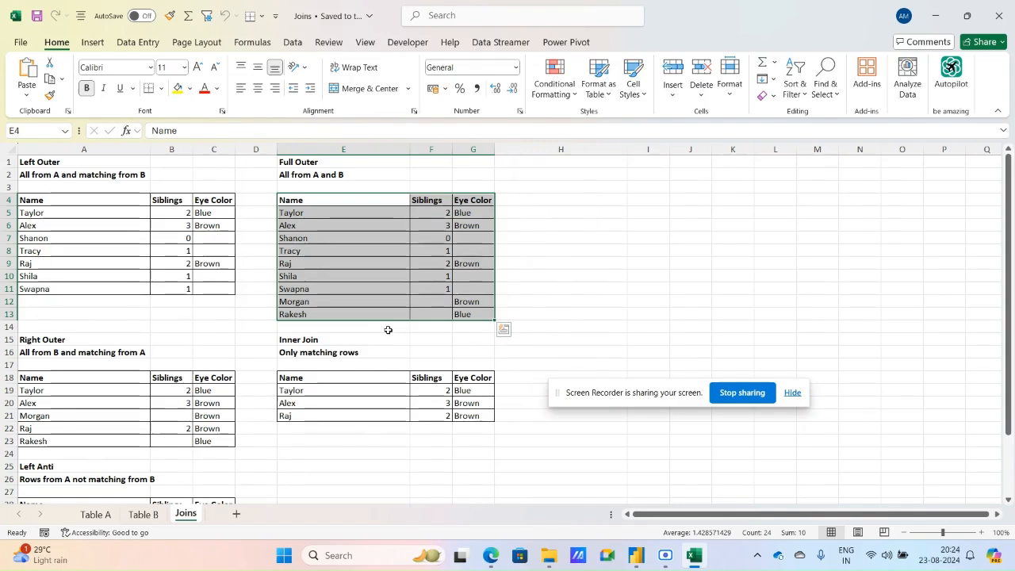
left_click(447, 300)
left_click(476, 274)
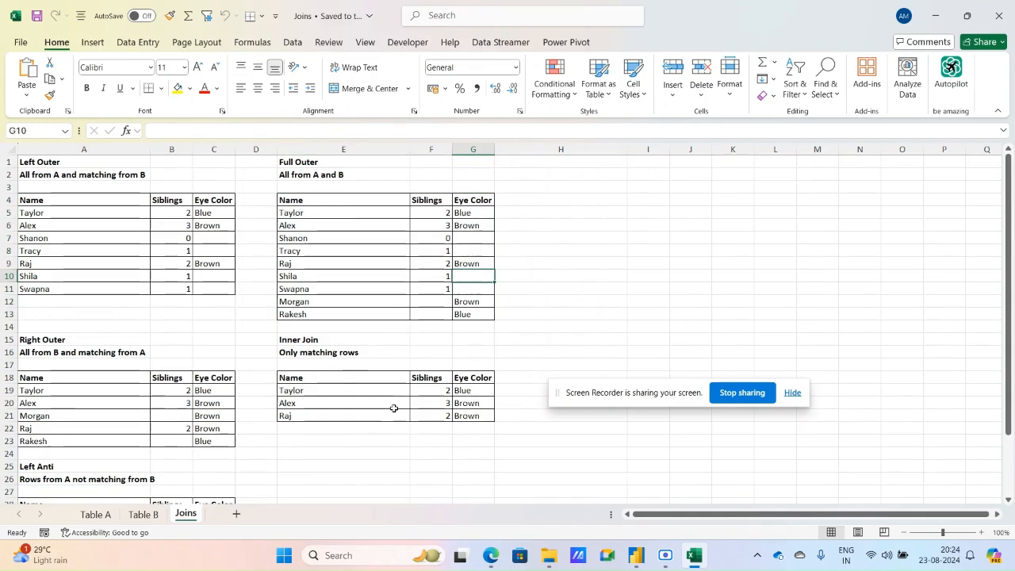
Compare the highlighted matching names Taylor, Alex and Raj between Table B and Table A
left_click(144, 515)
left_click(54, 209)
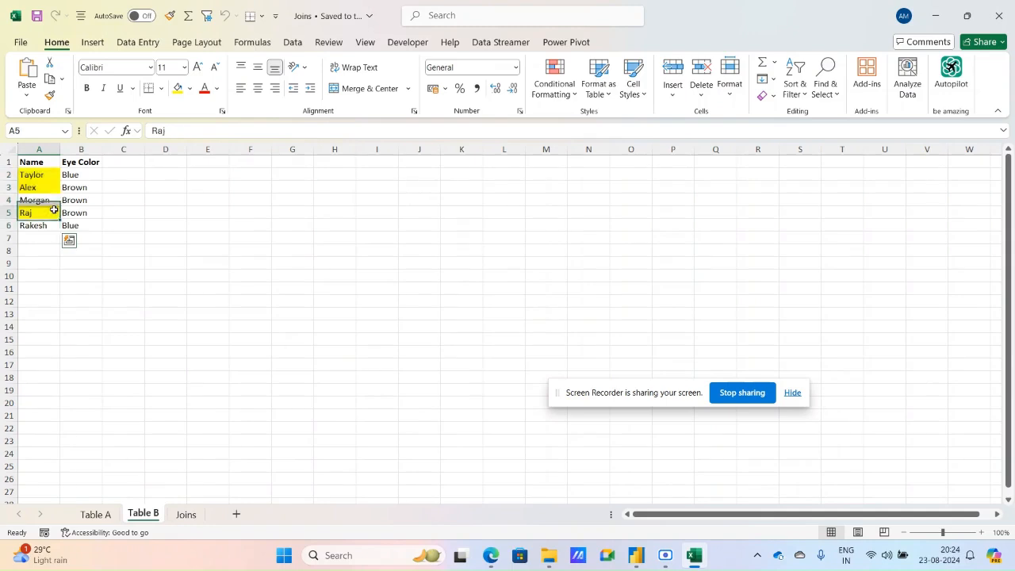
left_click(54, 189)
left_click(51, 177)
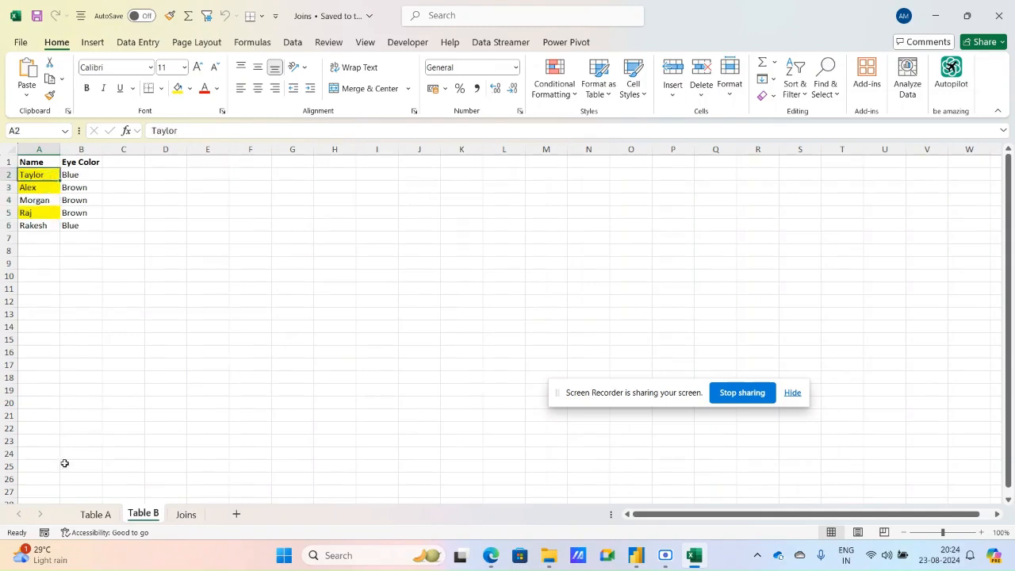
left_click(97, 516)
left_click(44, 173)
left_click(40, 187)
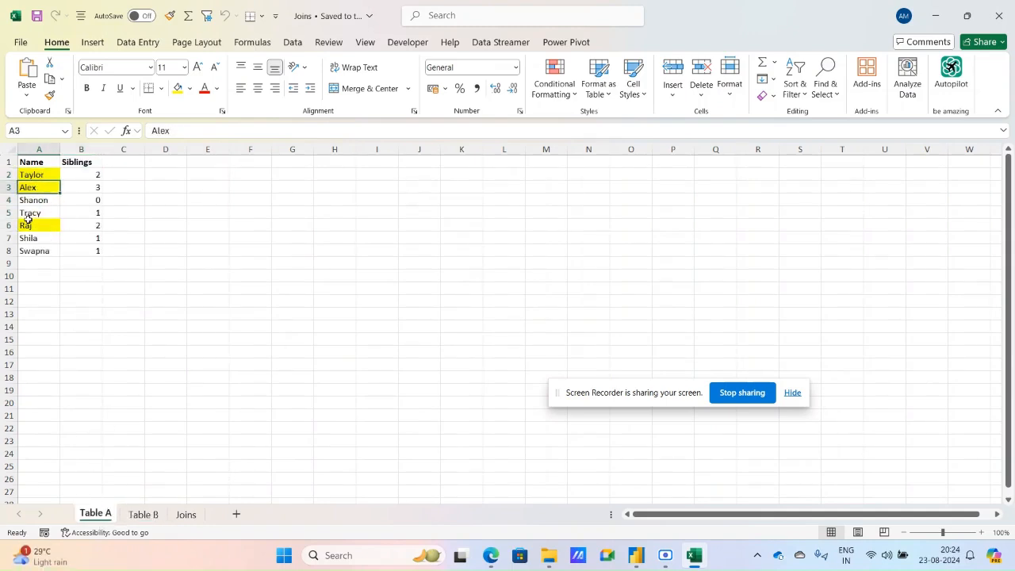
left_click(31, 225)
Return to the Joins sheet and examine the Inner Join and Left Anti examples
left_click(186, 515)
scroll(259, 383, "down", 3)
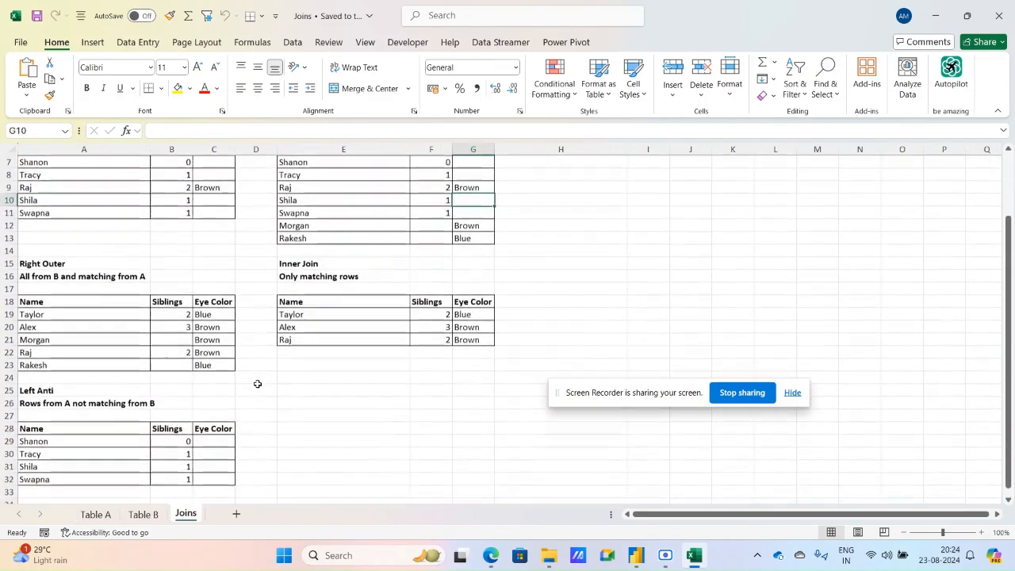
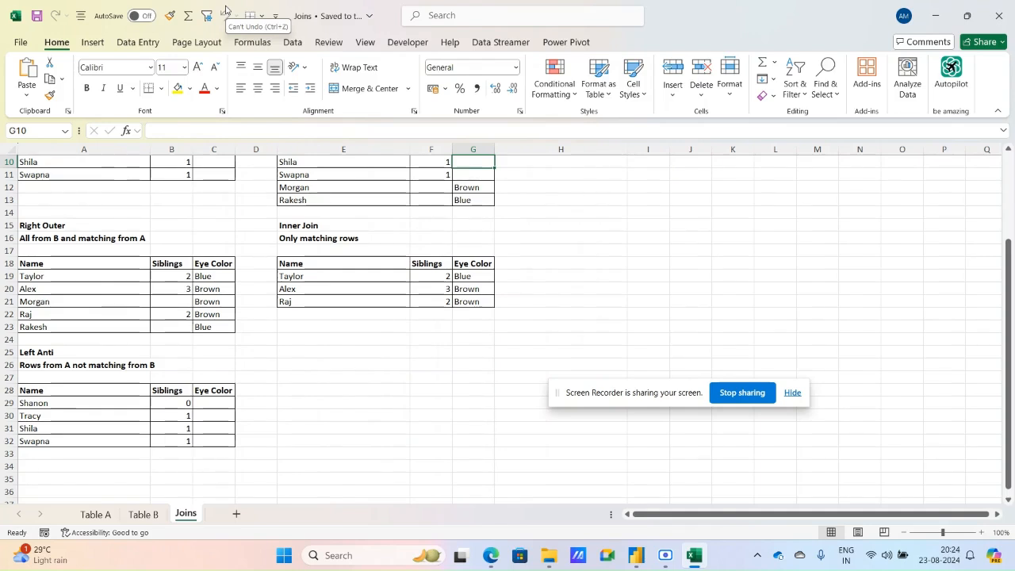
left_click(286, 225)
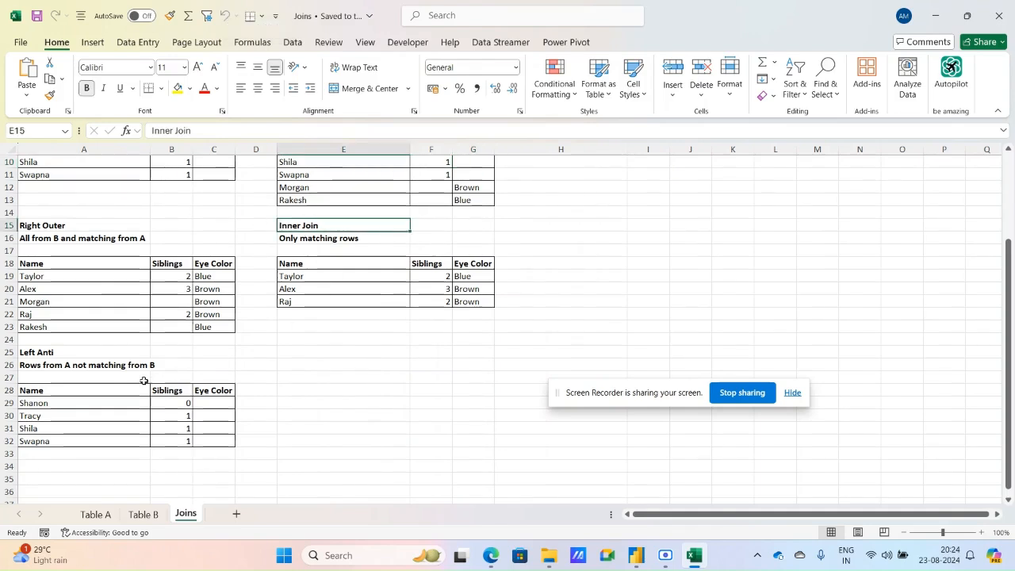
left_click(93, 355)
left_click(348, 355)
scroll(349, 358, "up", 3)
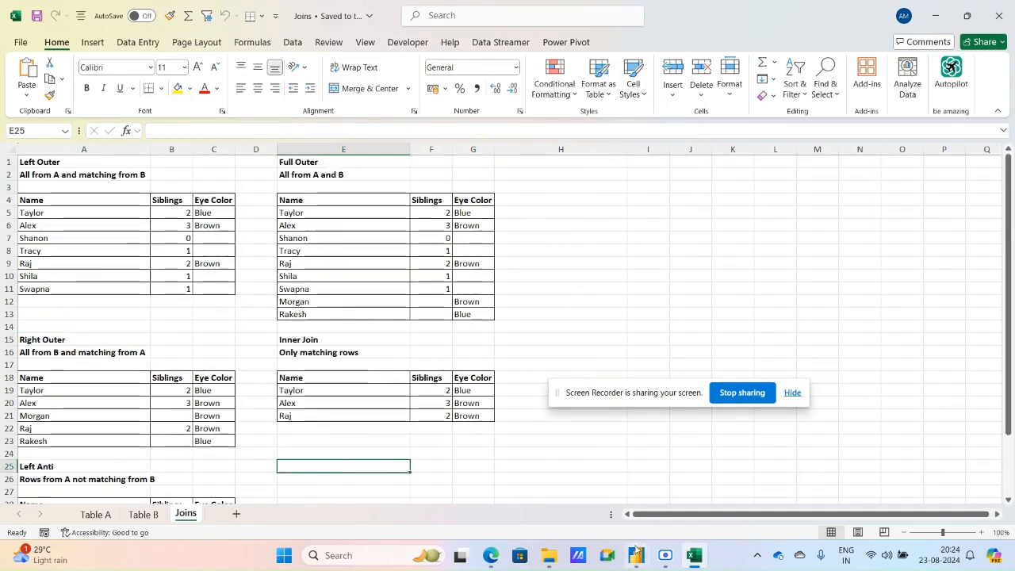
Switch to Power Query Editor and view the Practise query's Expanded Fuzzy Merge step and the Fuzzy Merge query
mouse_move(641, 560)
left_click(664, 493)
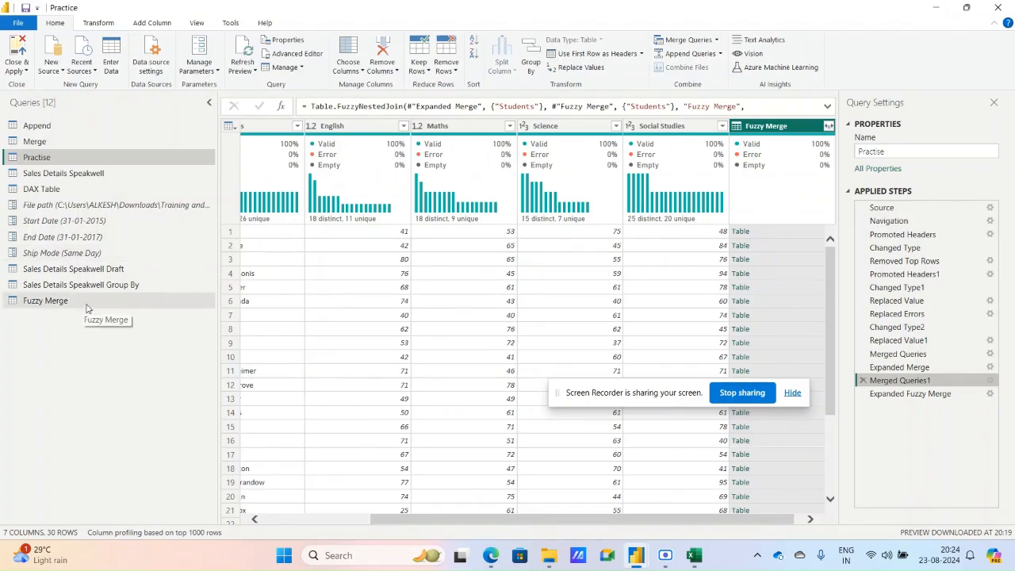
left_click(873, 393)
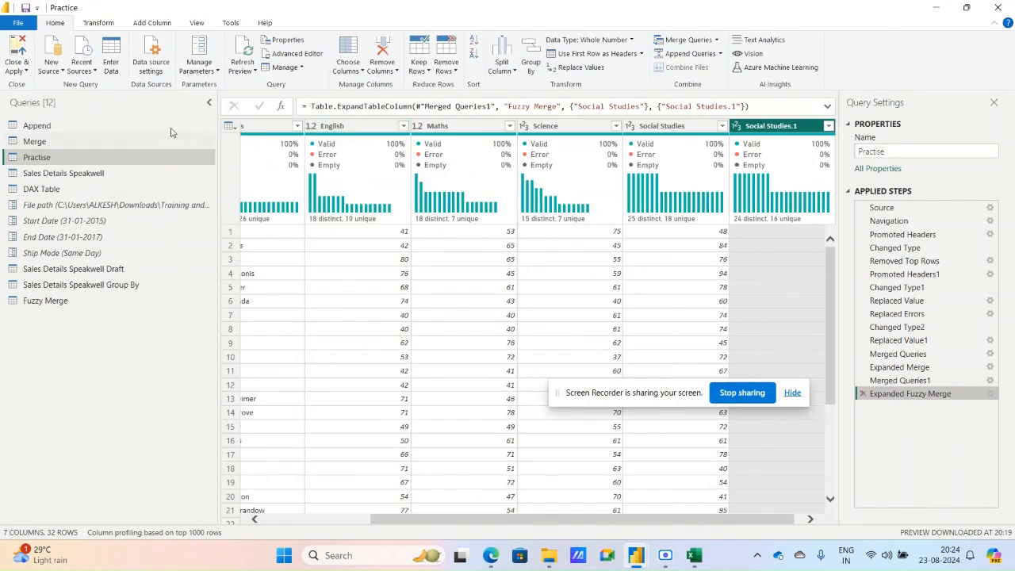
left_click(66, 306)
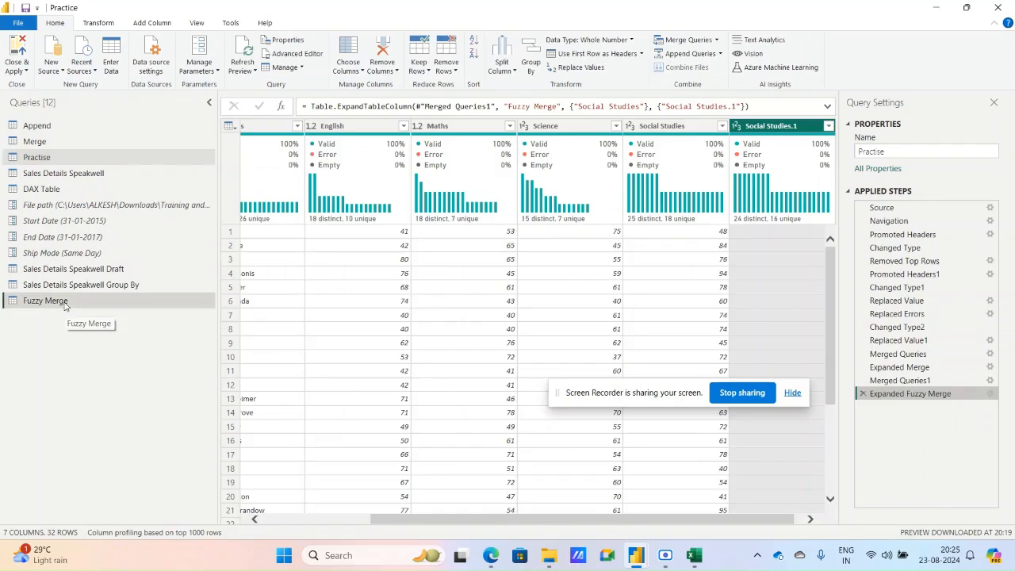
Import the Table A and Table B sheets from the Joins Excel workbook as new queries
left_click(61, 71)
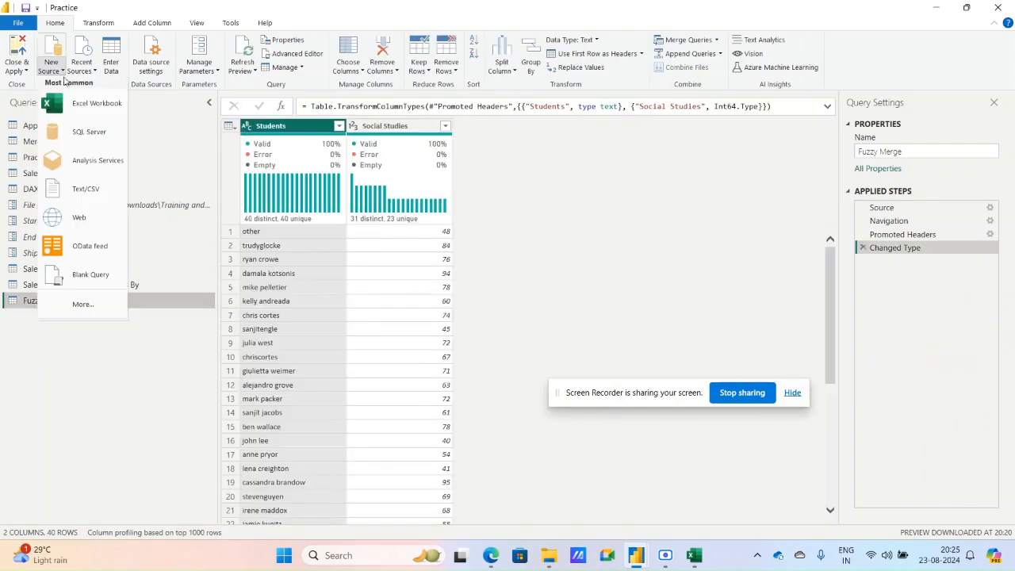
left_click(79, 108)
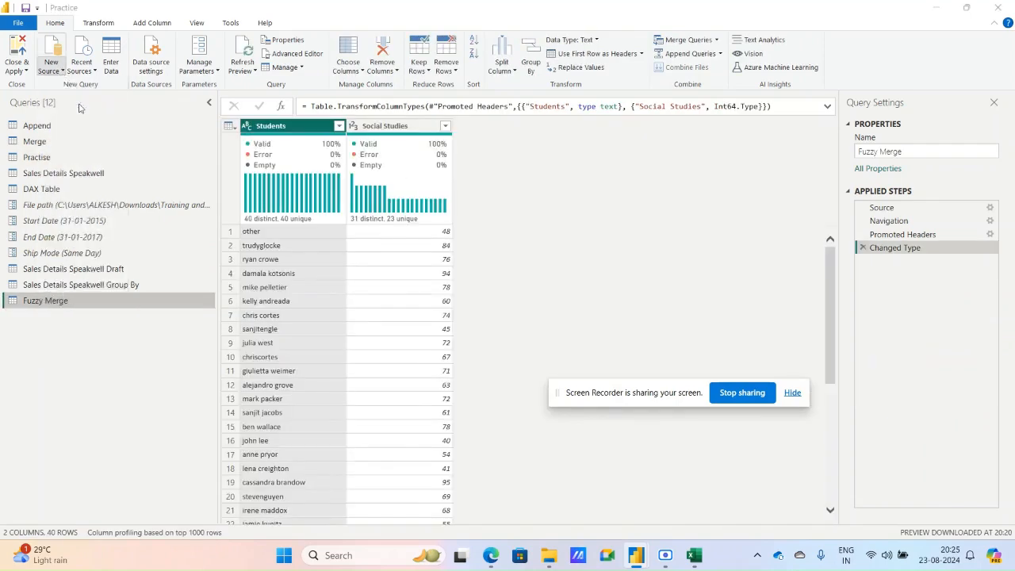
left_click(320, 192)
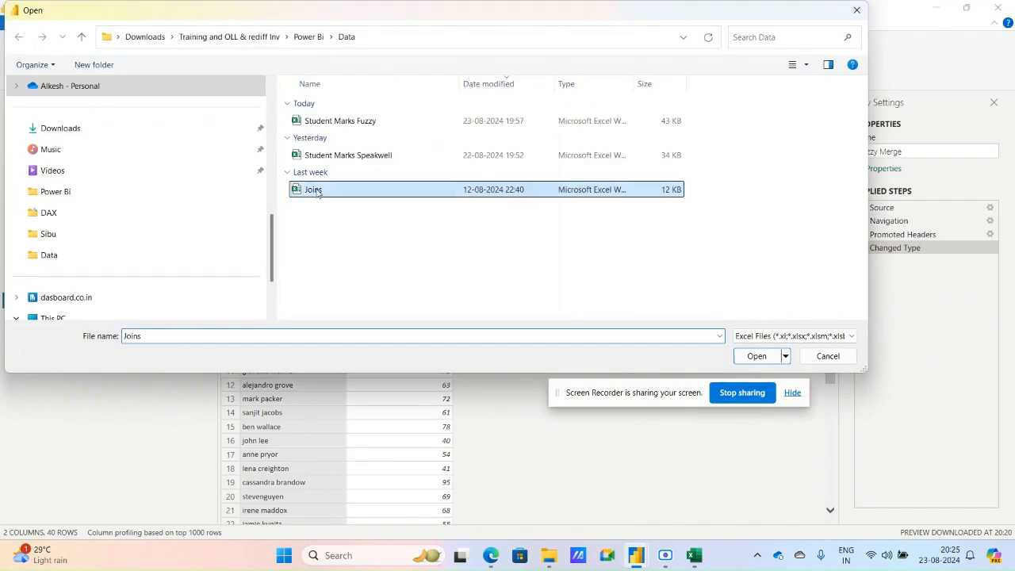
left_click(767, 361)
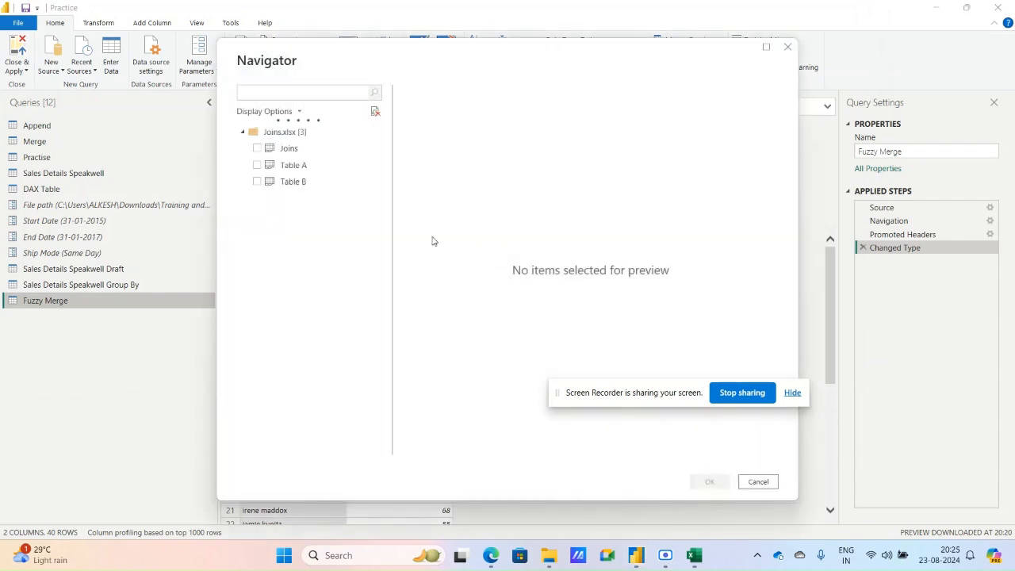
left_click(257, 166)
left_click(257, 181)
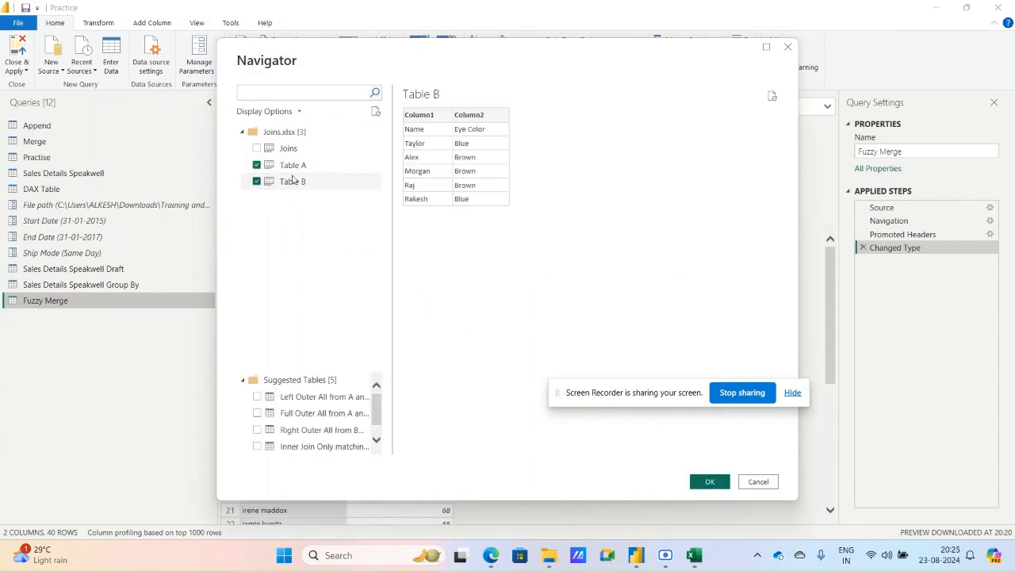
left_click(702, 481)
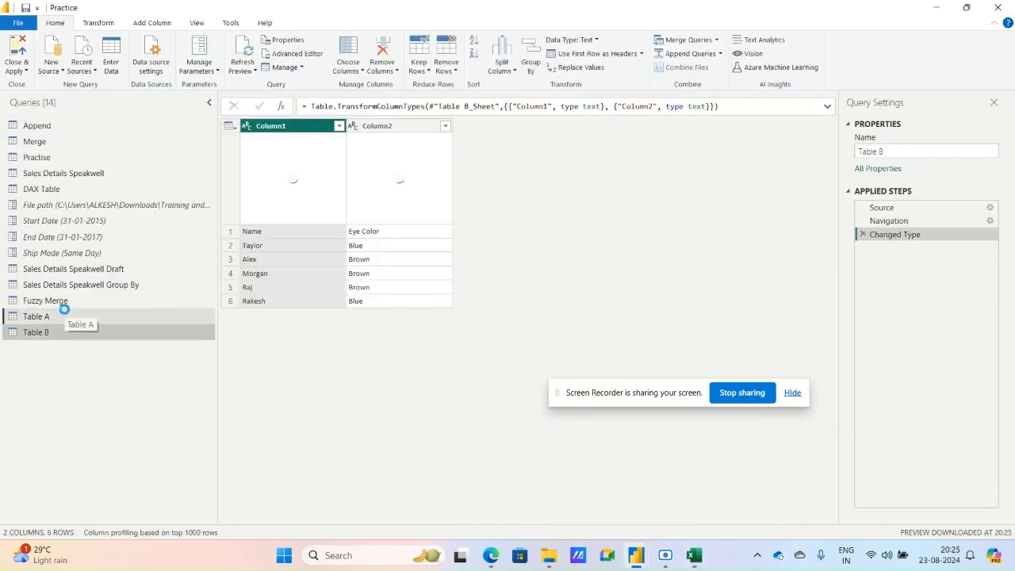
Review the data in the imported Table A and Table B queries
left_click(65, 312)
left_click(52, 333)
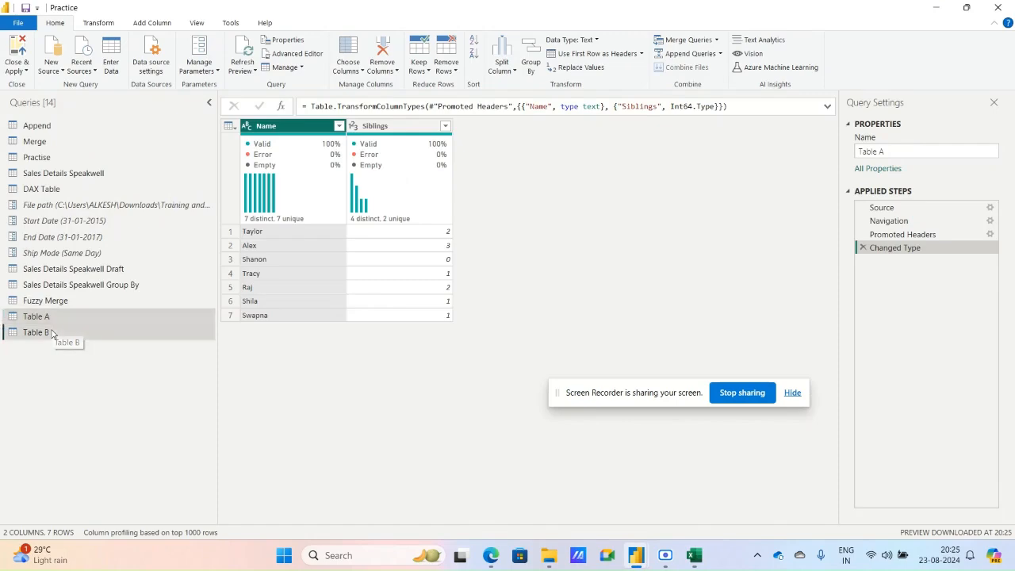
left_click(62, 318)
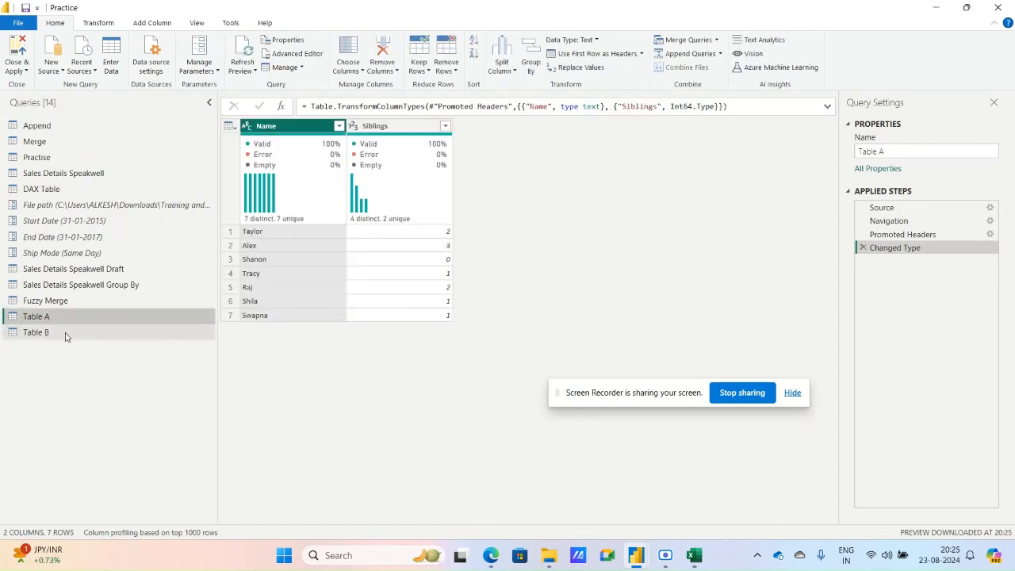
left_click(715, 40)
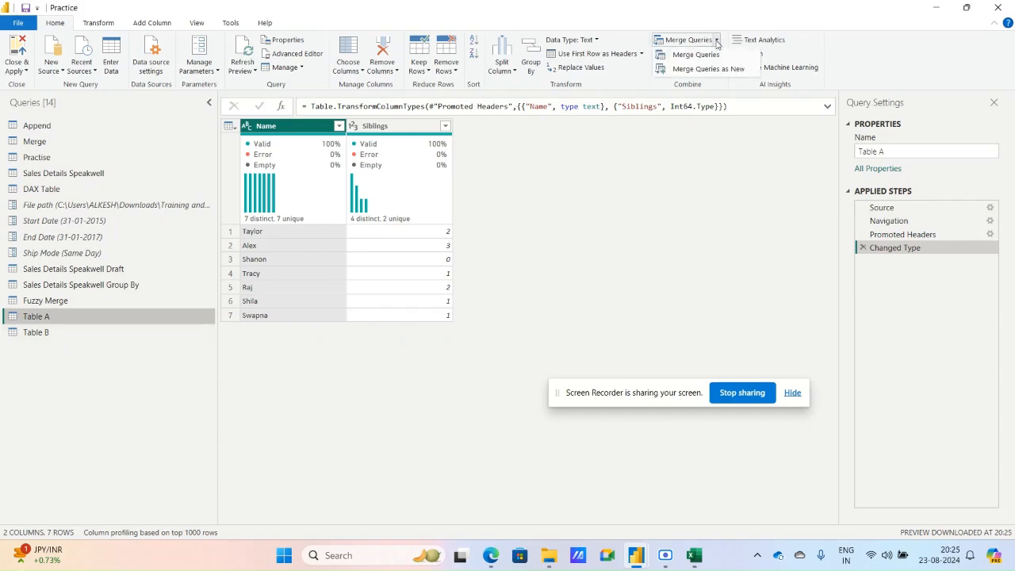
left_click(708, 69)
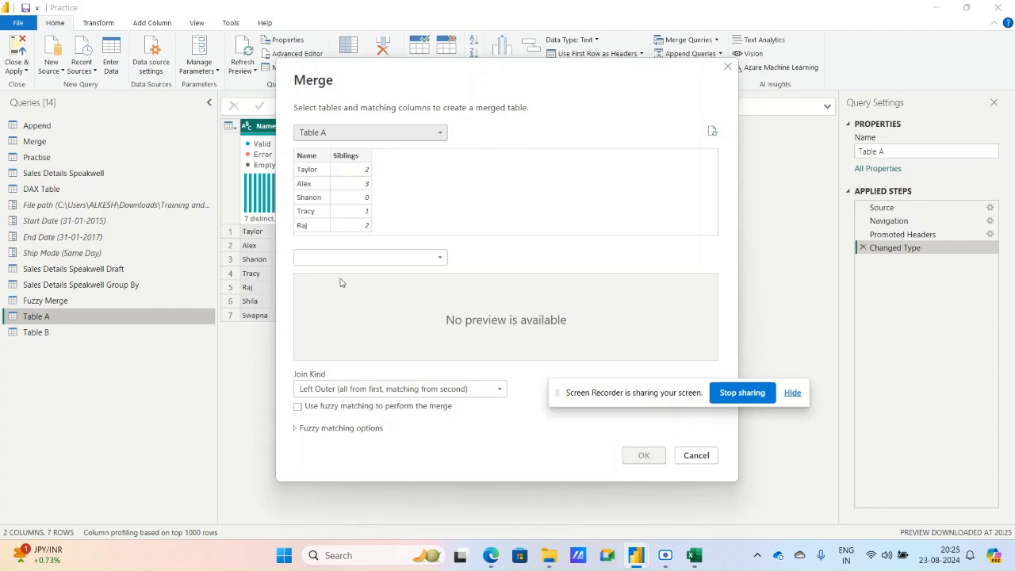
left_click(345, 260)
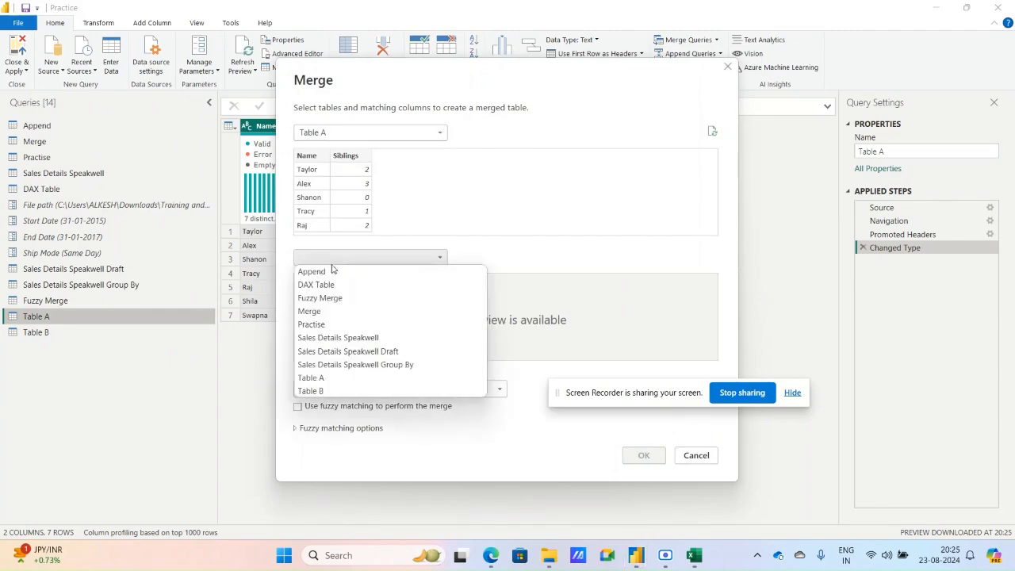
left_click(310, 391)
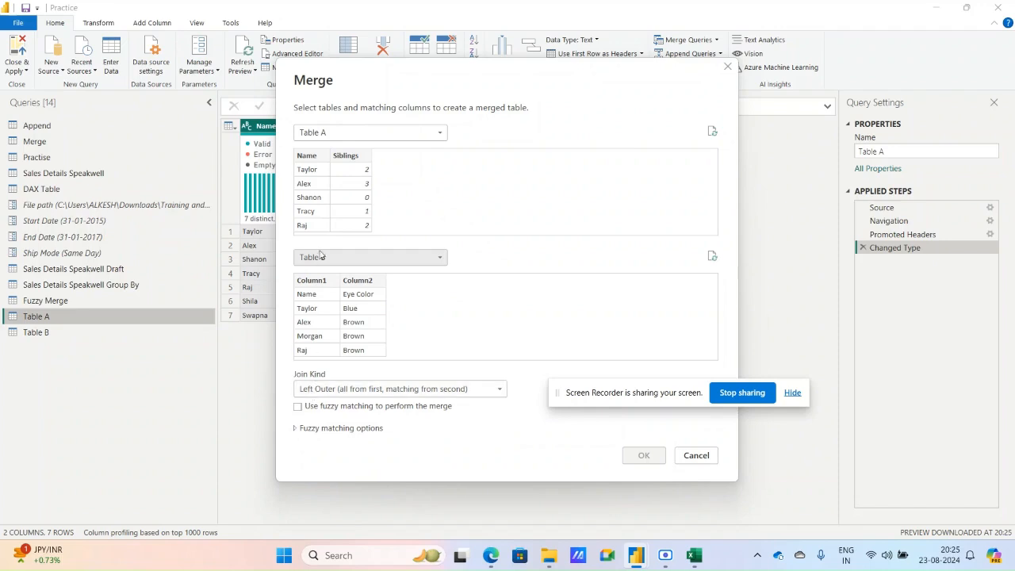
left_click(309, 157)
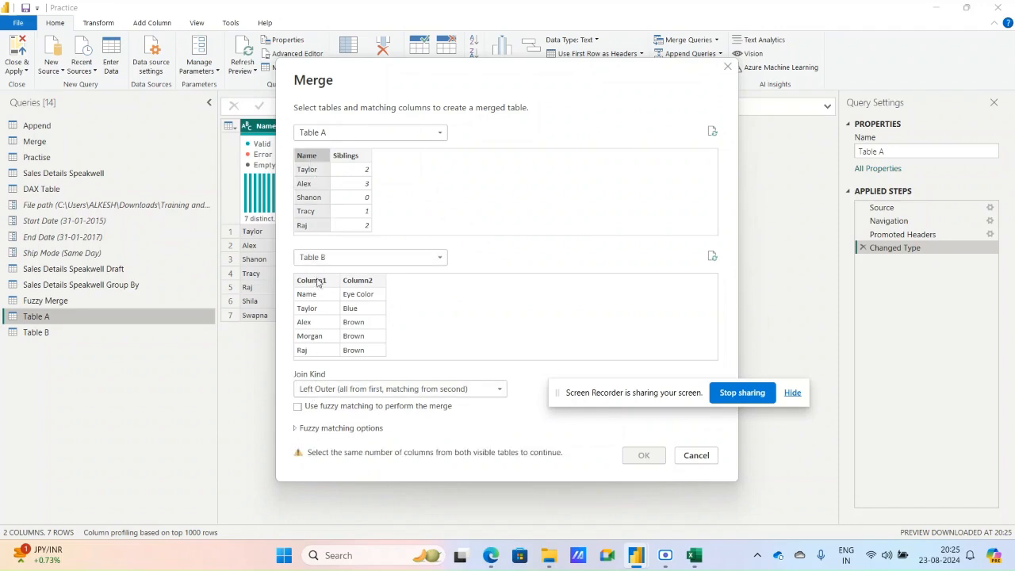
left_click(695, 455)
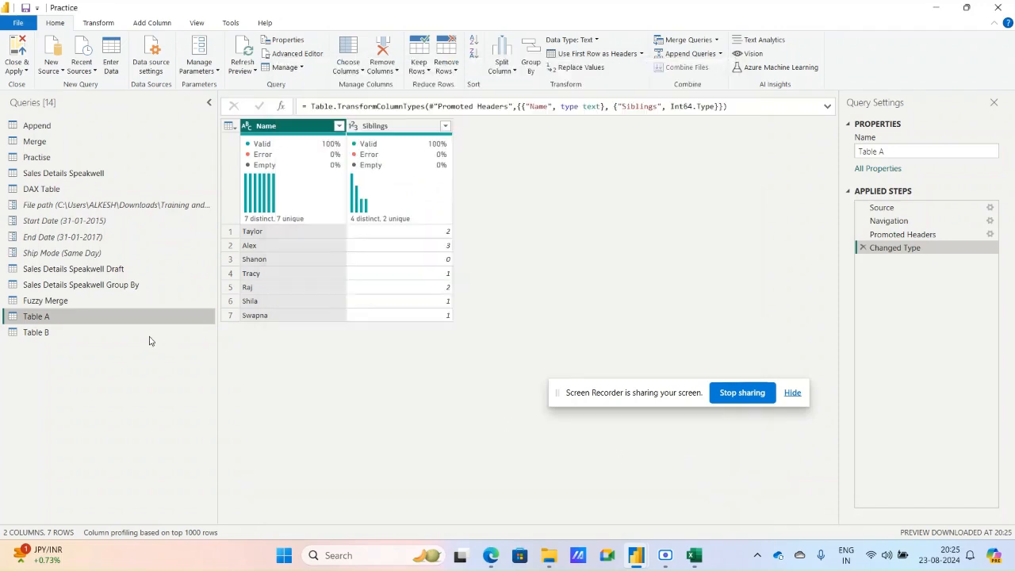
Promote the first row of the Table B query to column headers
left_click(21, 330)
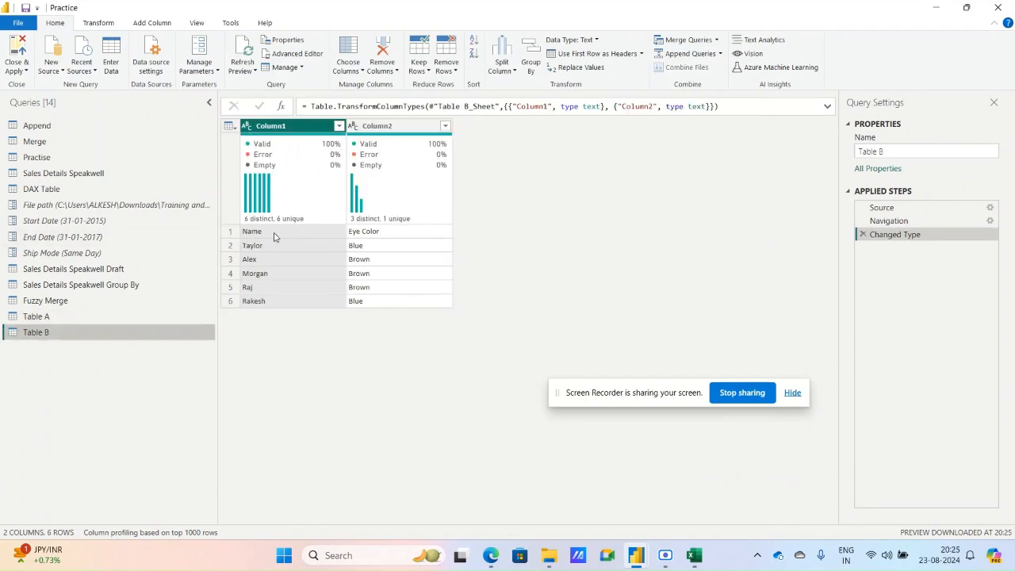
left_click(640, 53)
left_click(634, 69)
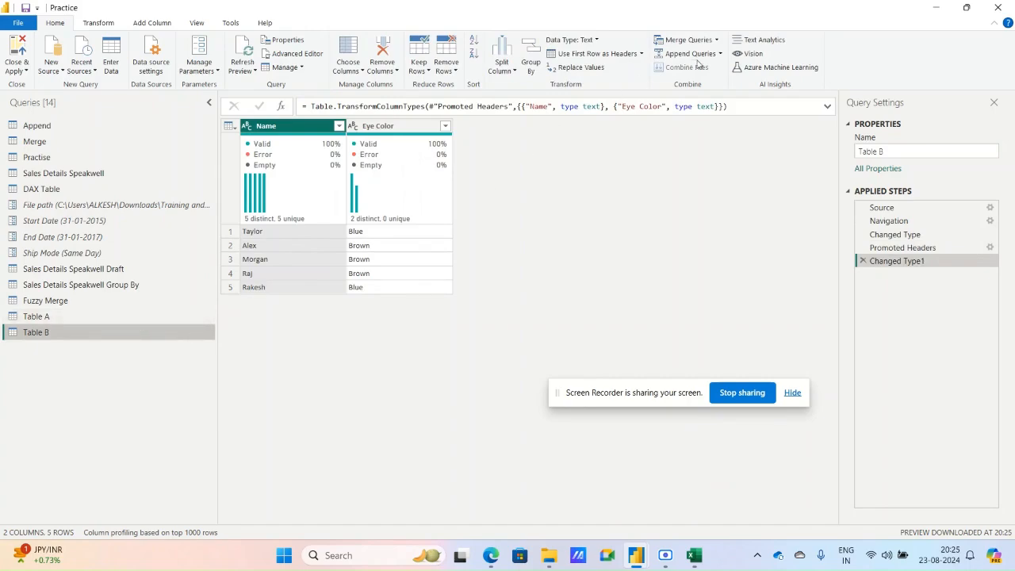
Merge Table B with Table A as a new query, matching on the Name columns with an Inner join
left_click(716, 41)
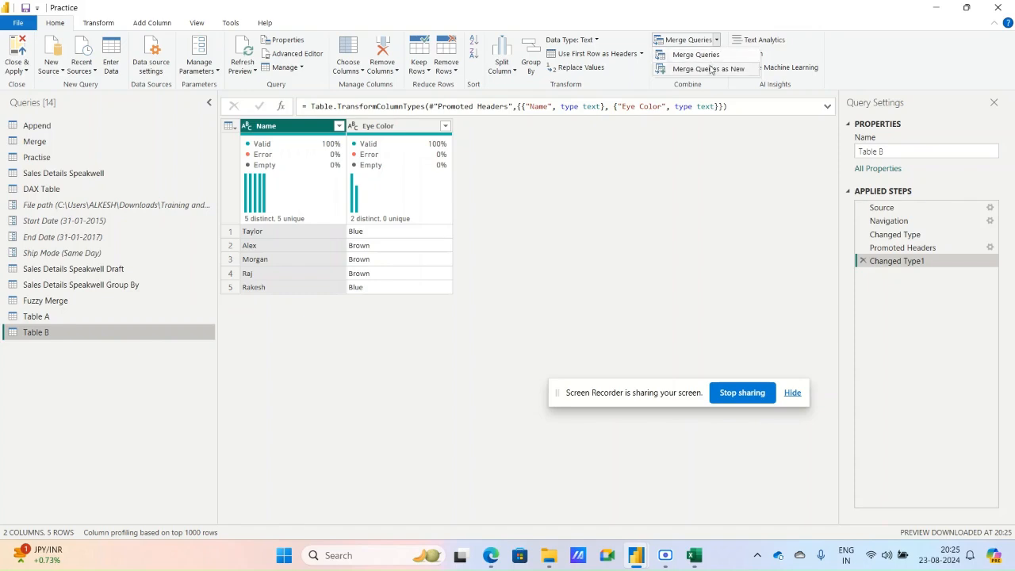
left_click(709, 69)
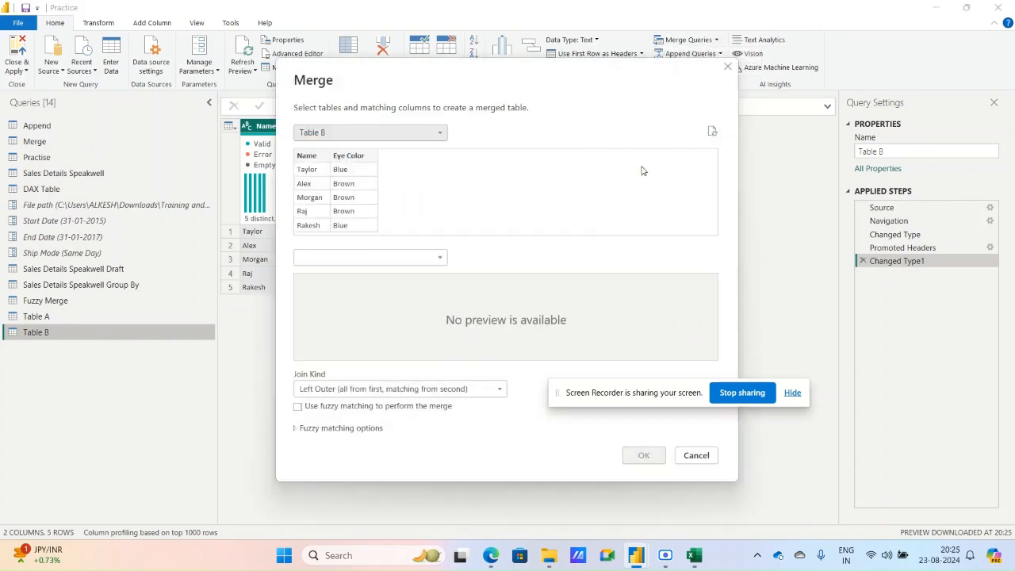
left_click(367, 259)
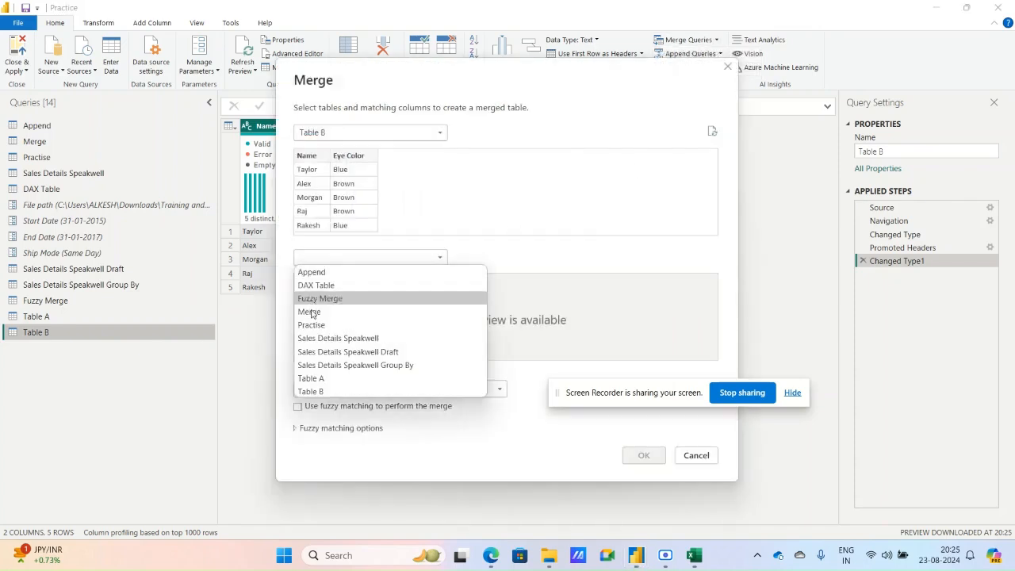
left_click(324, 378)
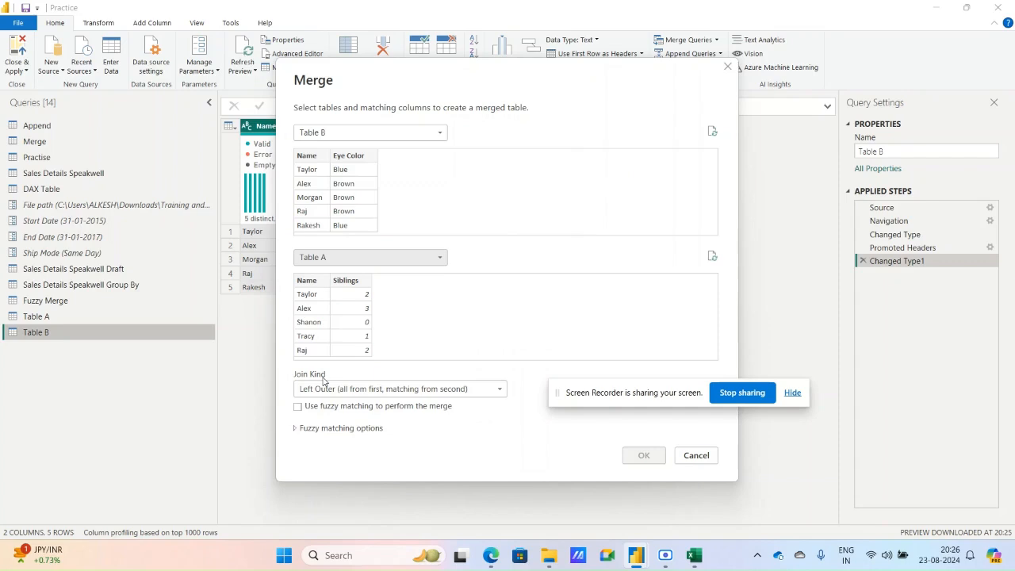
left_click(394, 391)
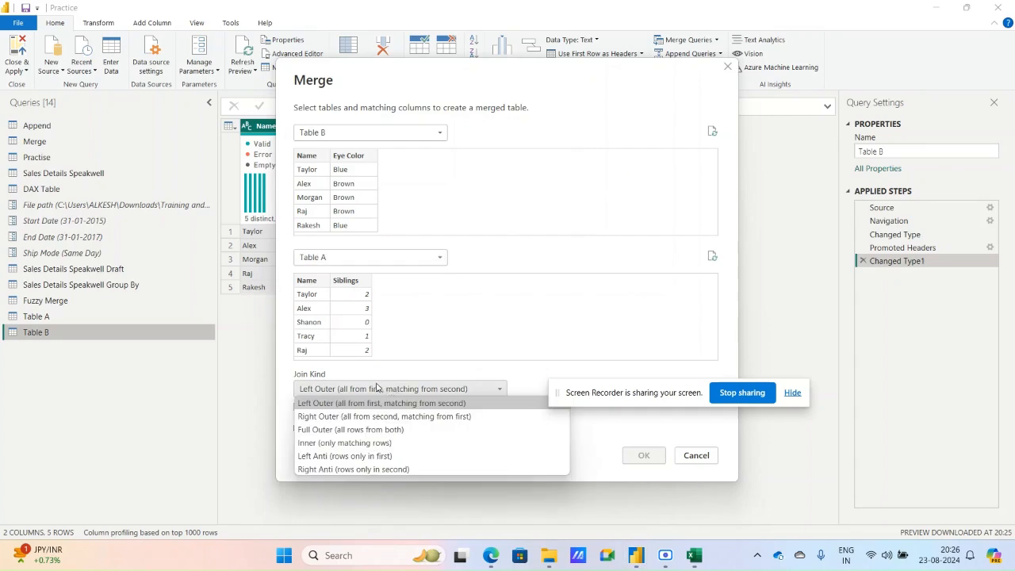
left_click(345, 443)
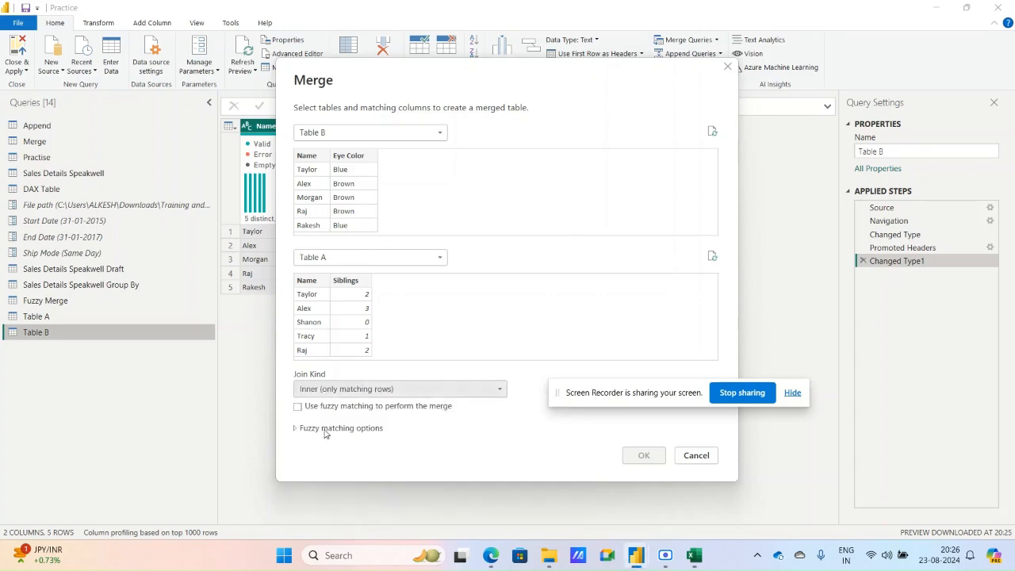
left_click(314, 161)
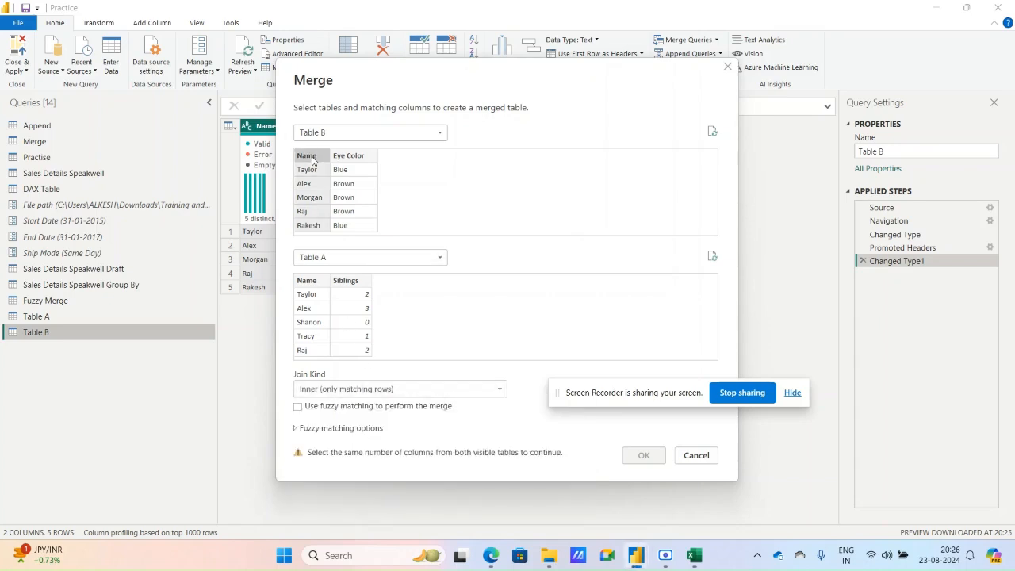
left_click(309, 294)
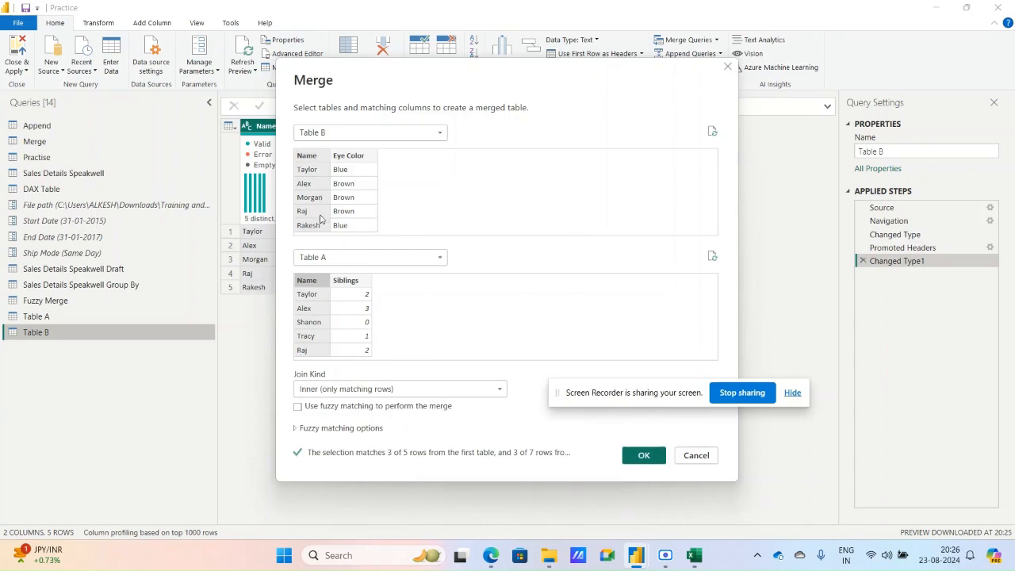
left_click(645, 457)
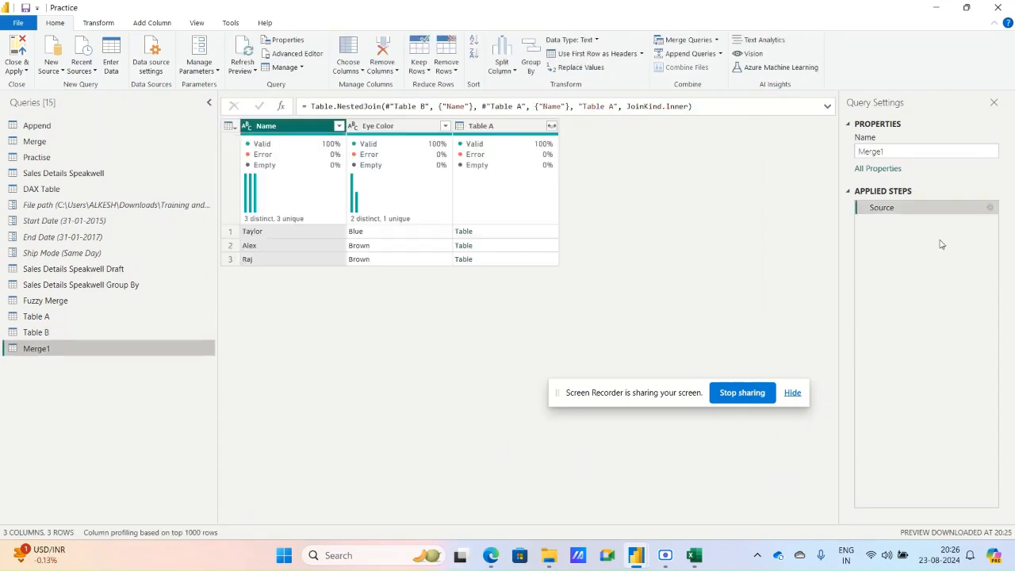
Review the new merge's source settings, compare its rows with Table B, and preview the first row's nested Table A data
left_click(990, 208)
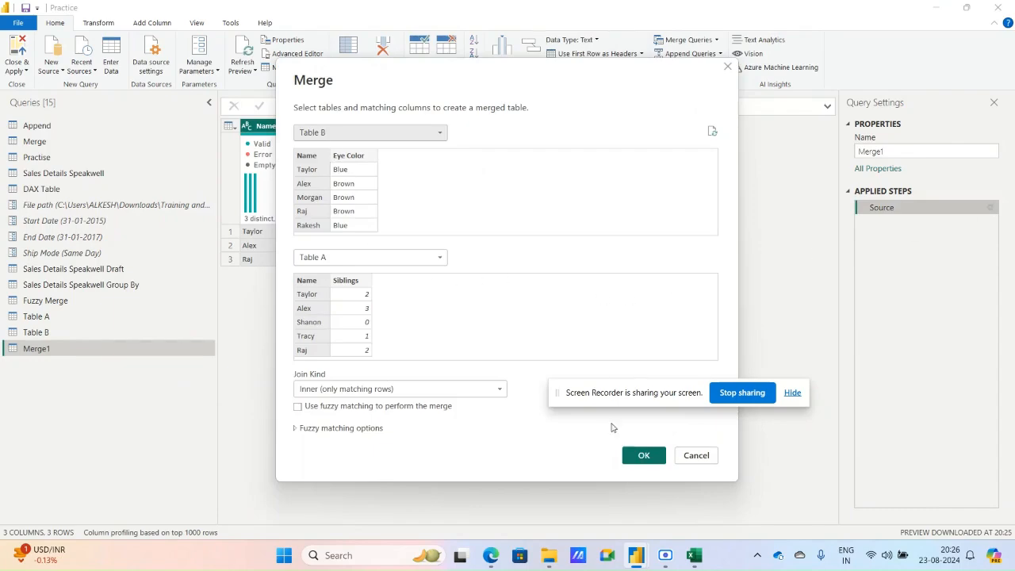
left_click(632, 457)
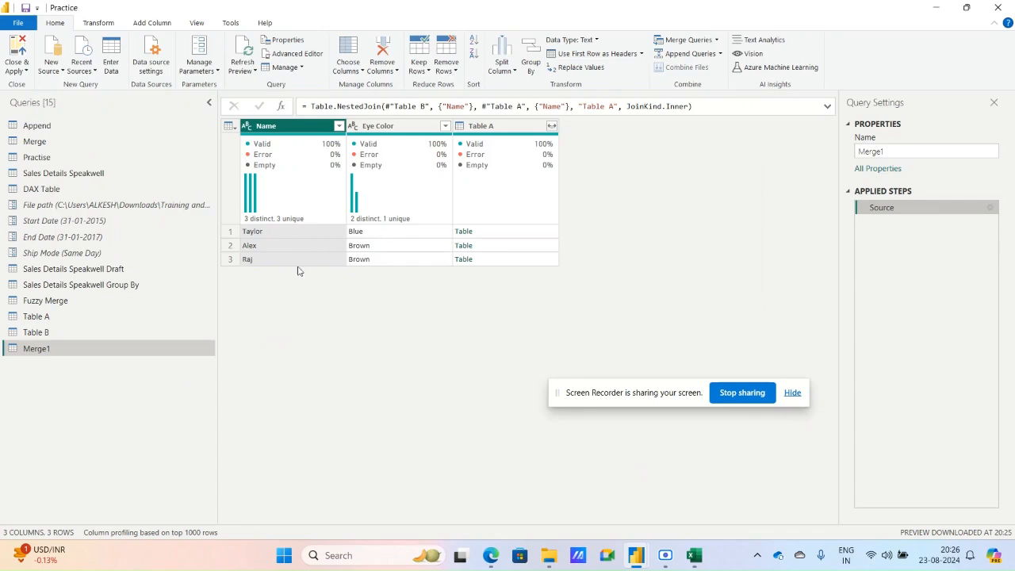
left_click(66, 333)
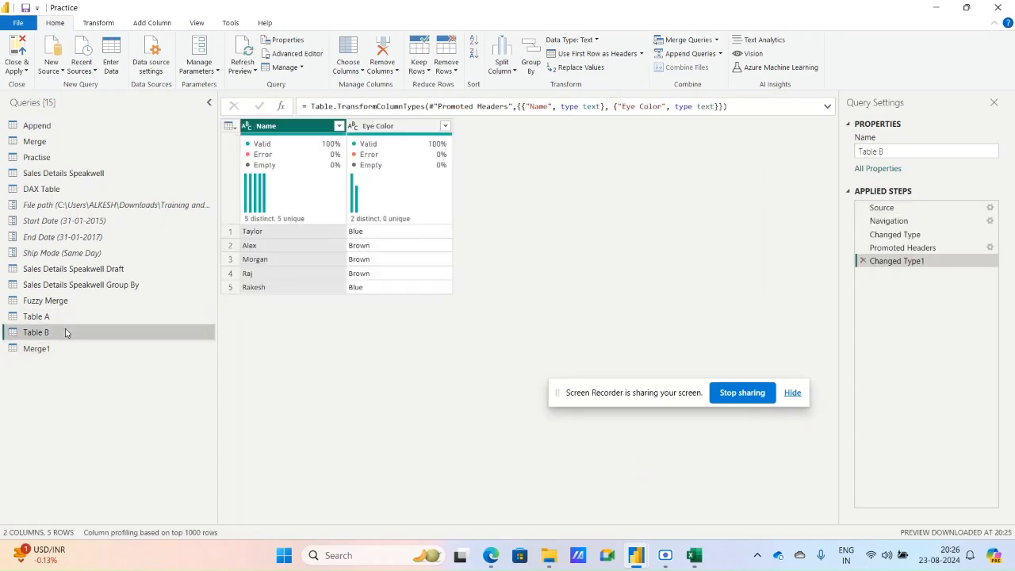
left_click(43, 349)
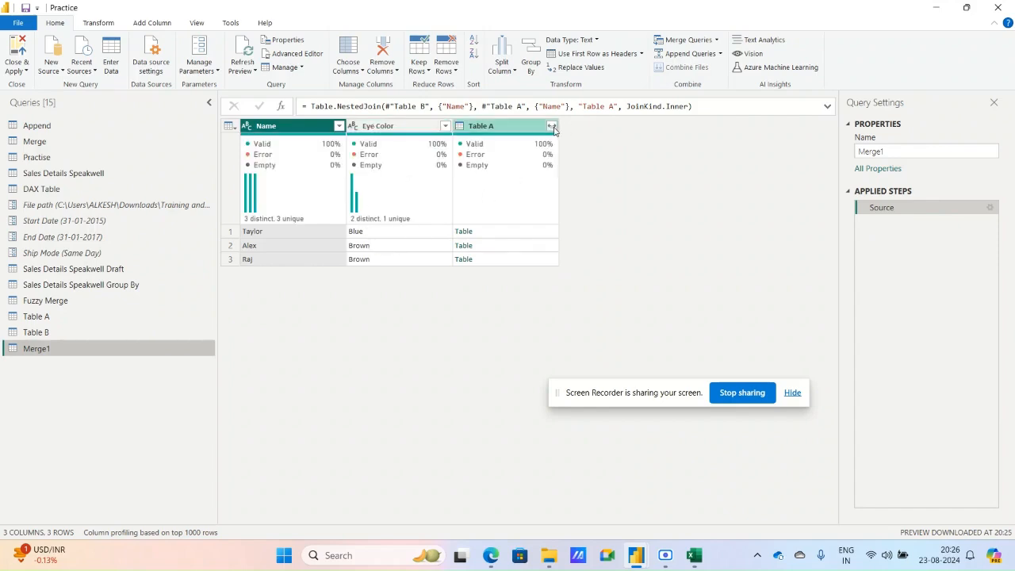
left_click(510, 235)
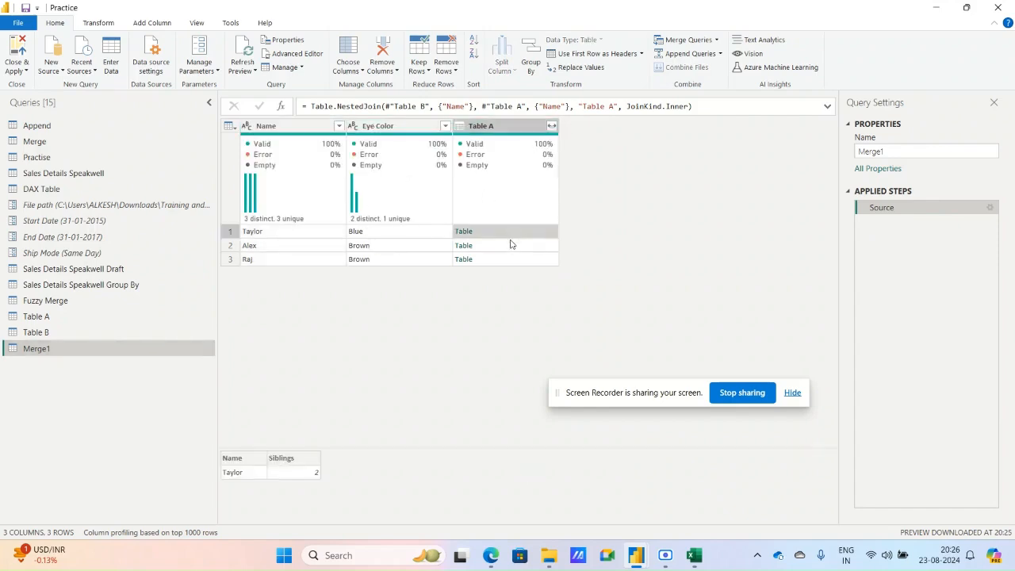
Expand the merged Table A column to include only Siblings, without a prefix, and apply the pending query changes
left_click(552, 126)
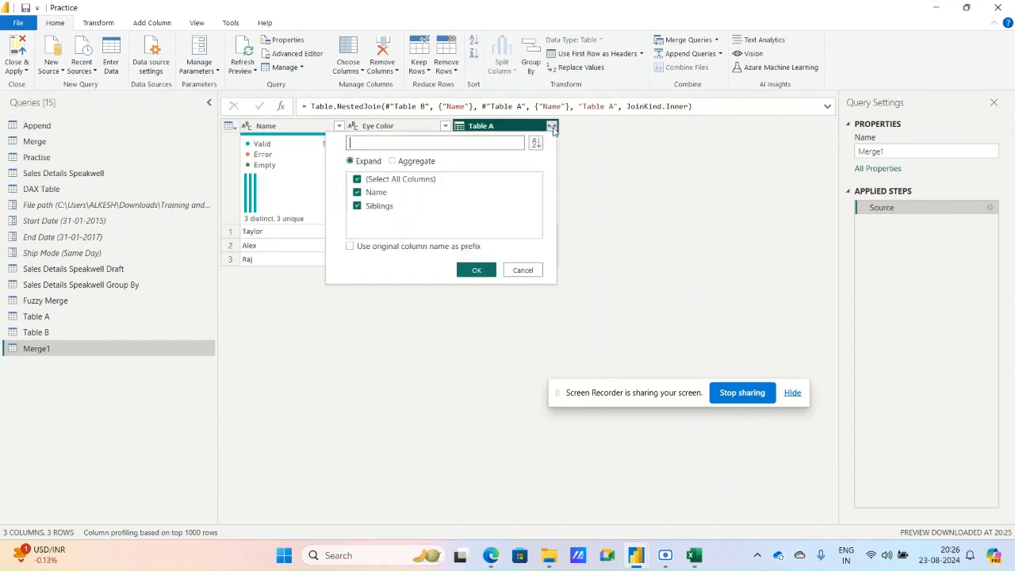
left_click(380, 193)
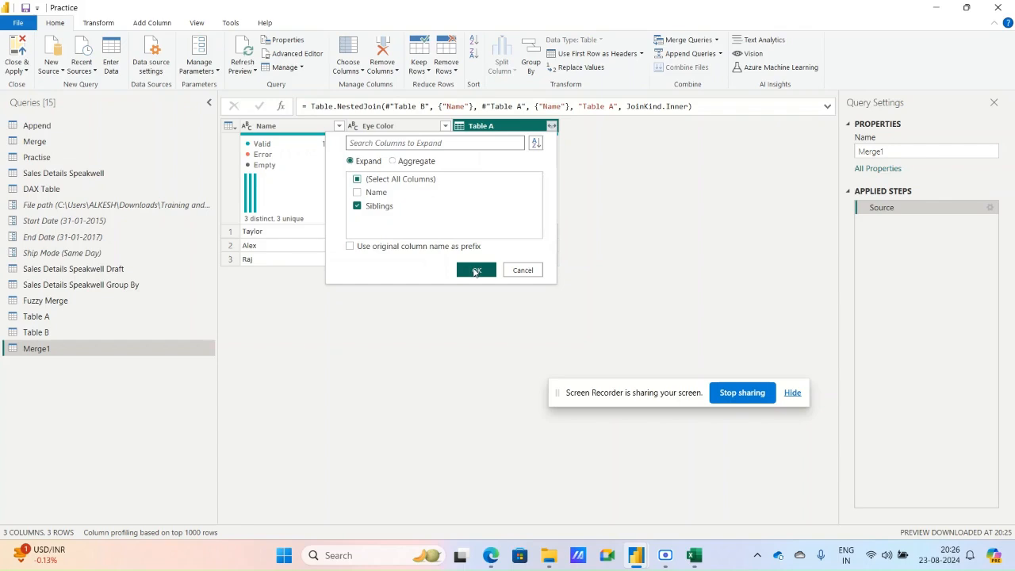
left_click(476, 271)
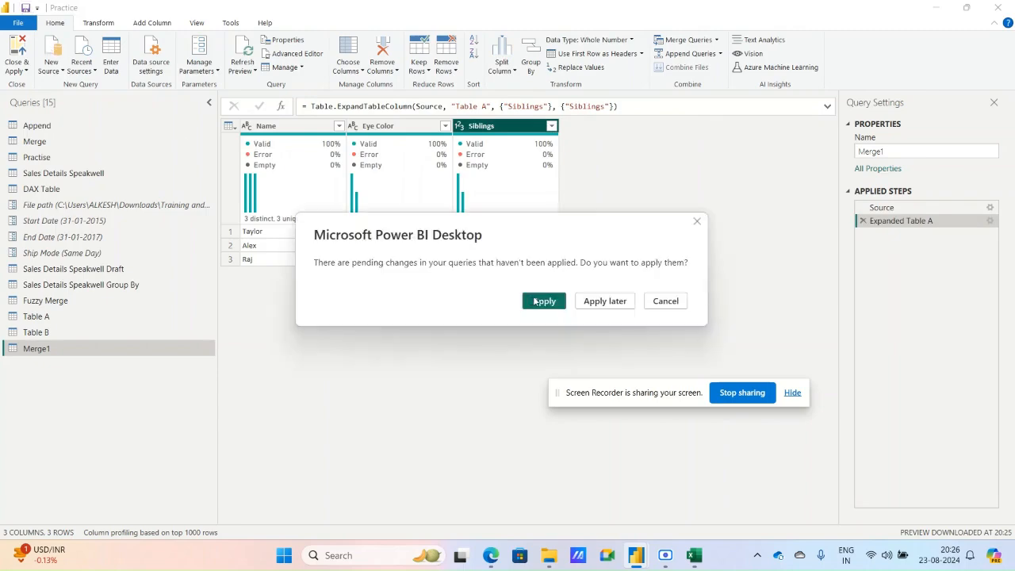
left_click(536, 302)
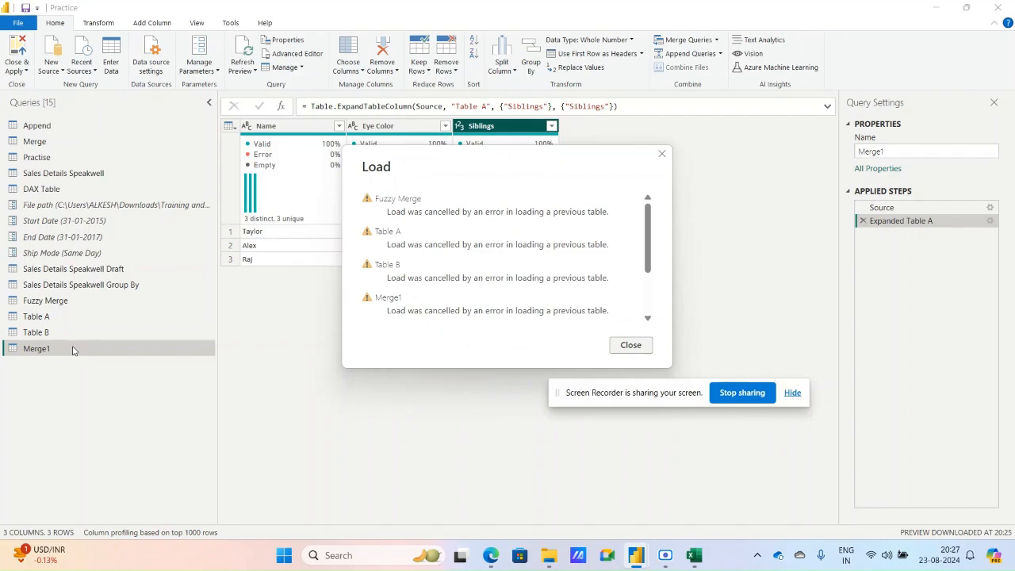
left_click(624, 353)
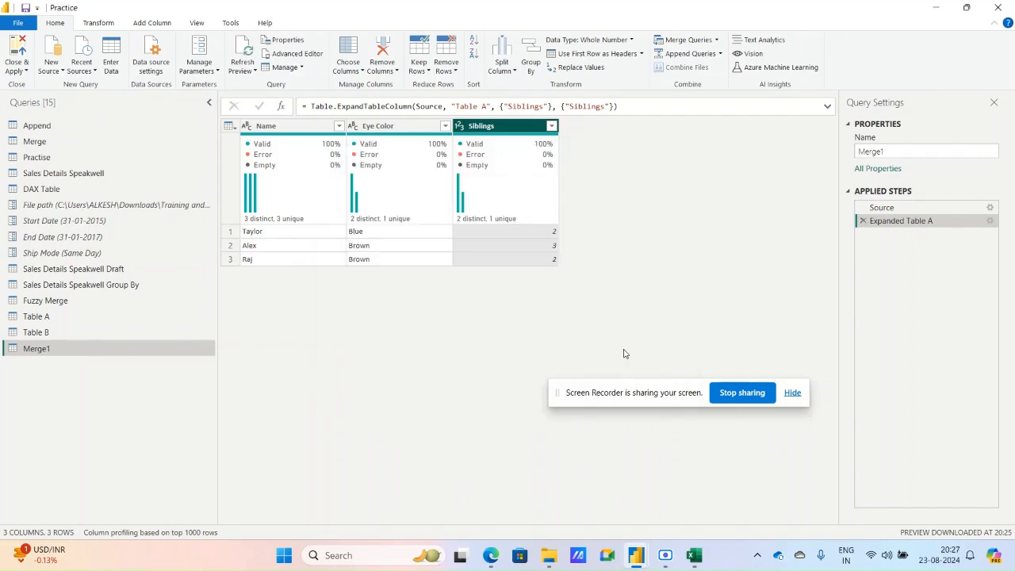
Rename the Merge1 query as Combined A & B Inner
double_click(88, 350)
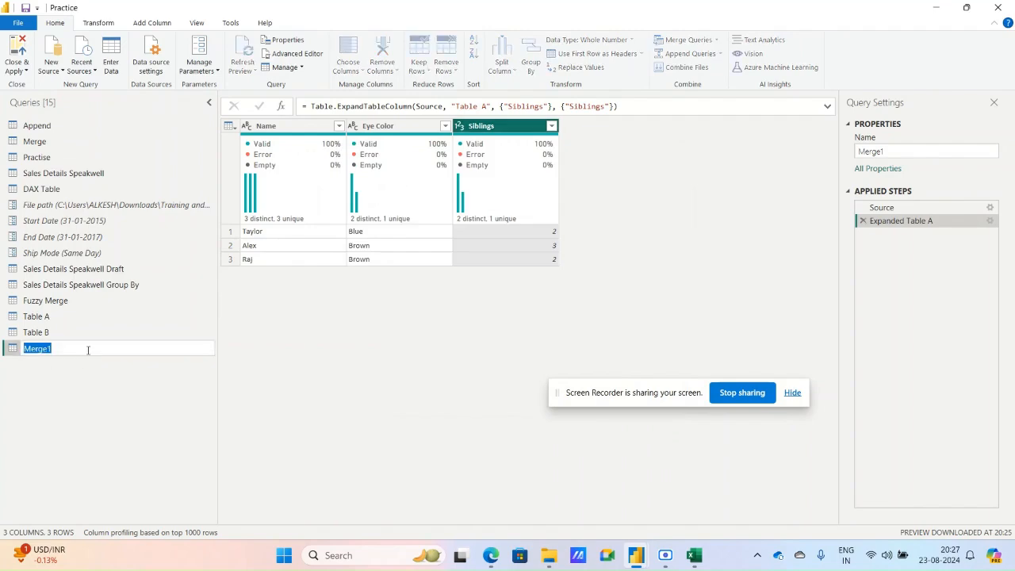
type("Co")
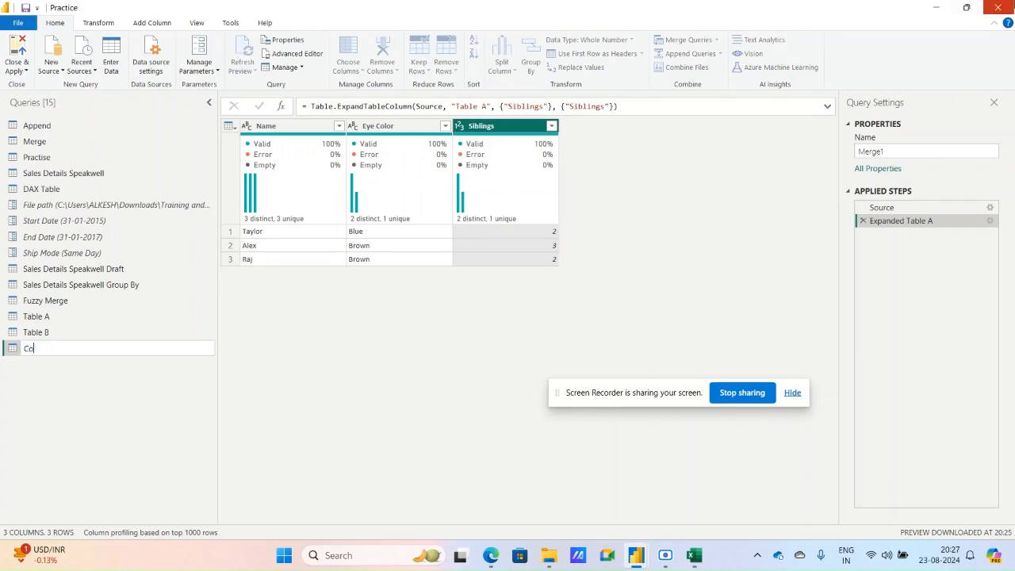
type("mbined A & B")
key("Return")
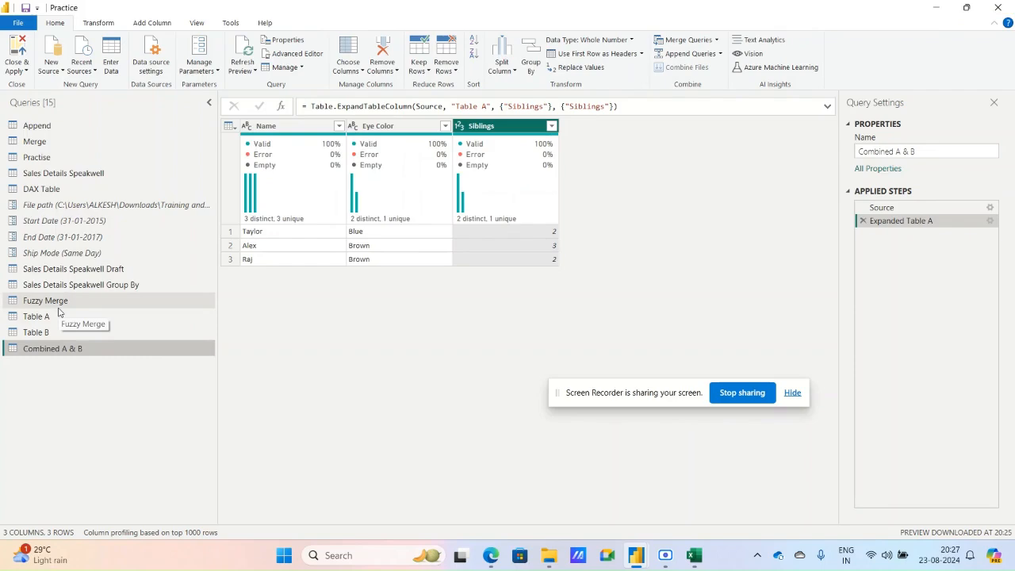
double_click(112, 348)
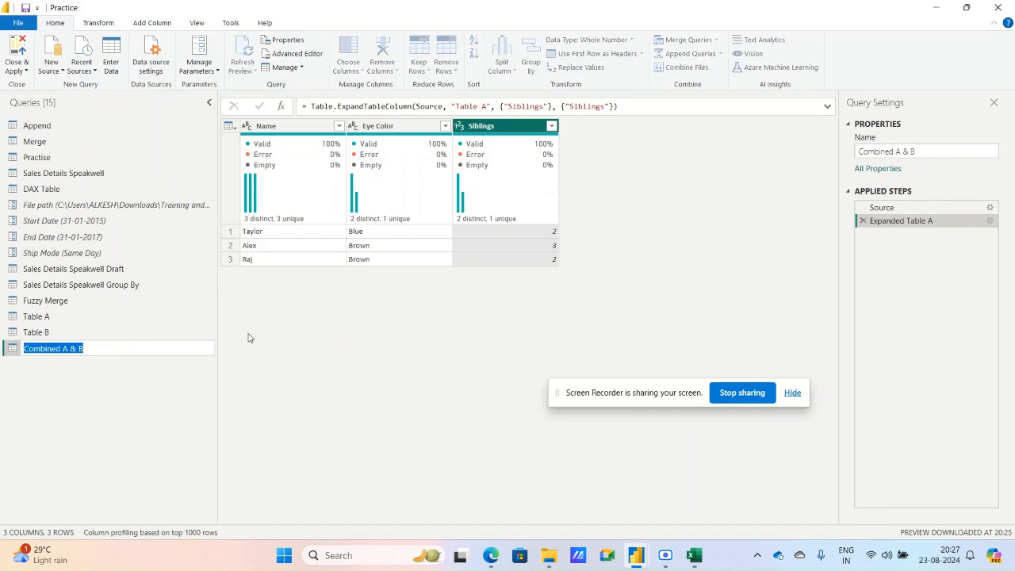
key("End")
type("I")
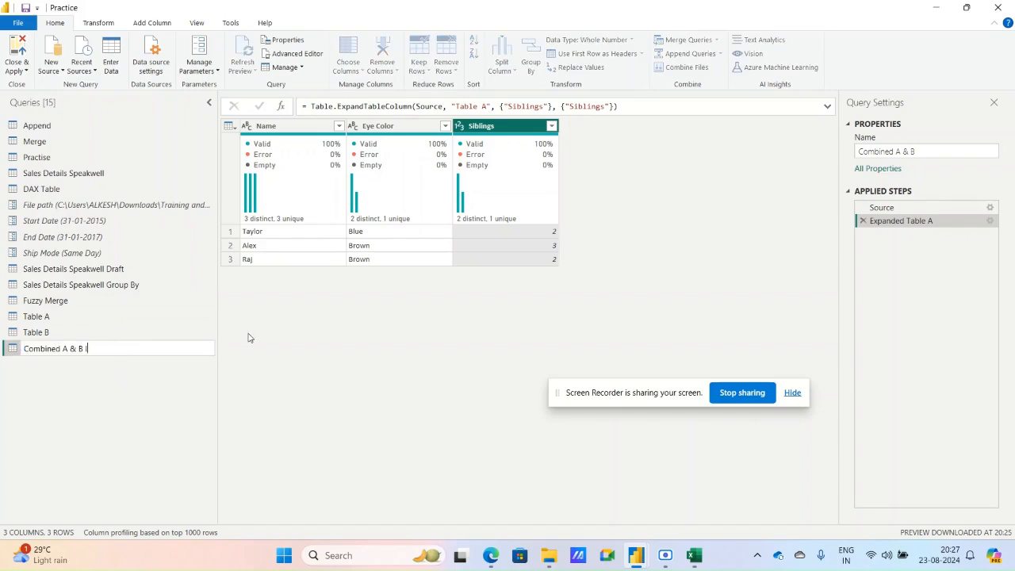
type("nner")
key("Return")
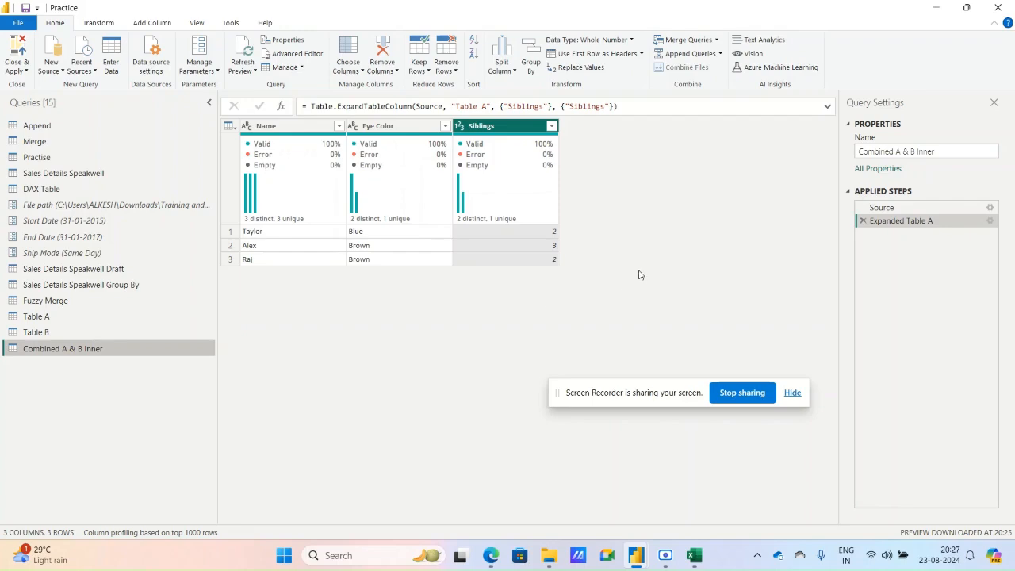
Review the source merge settings of Combined A & B Inner and the data in Table A
left_click(990, 207)
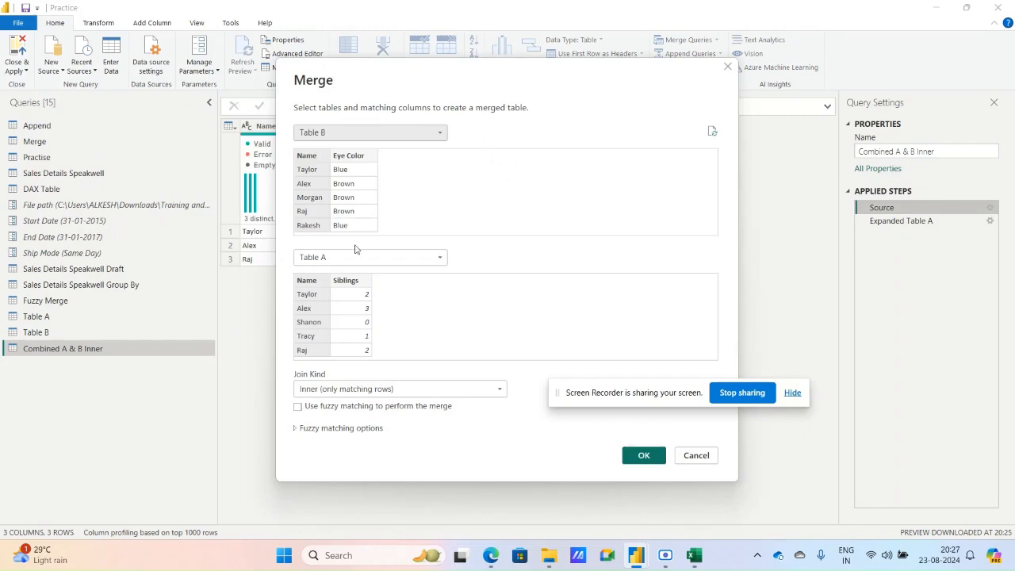
left_click(697, 455)
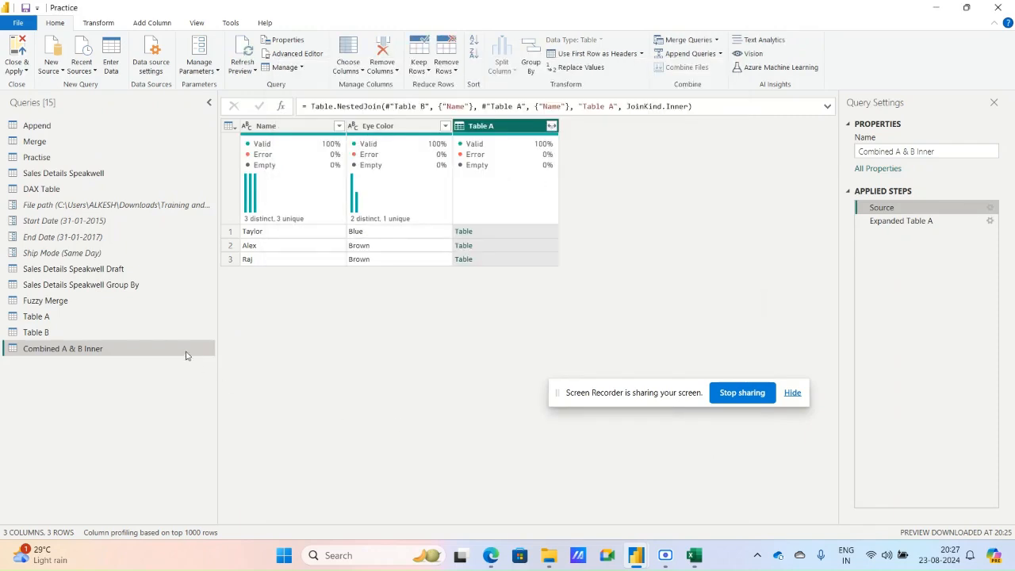
left_click(77, 317)
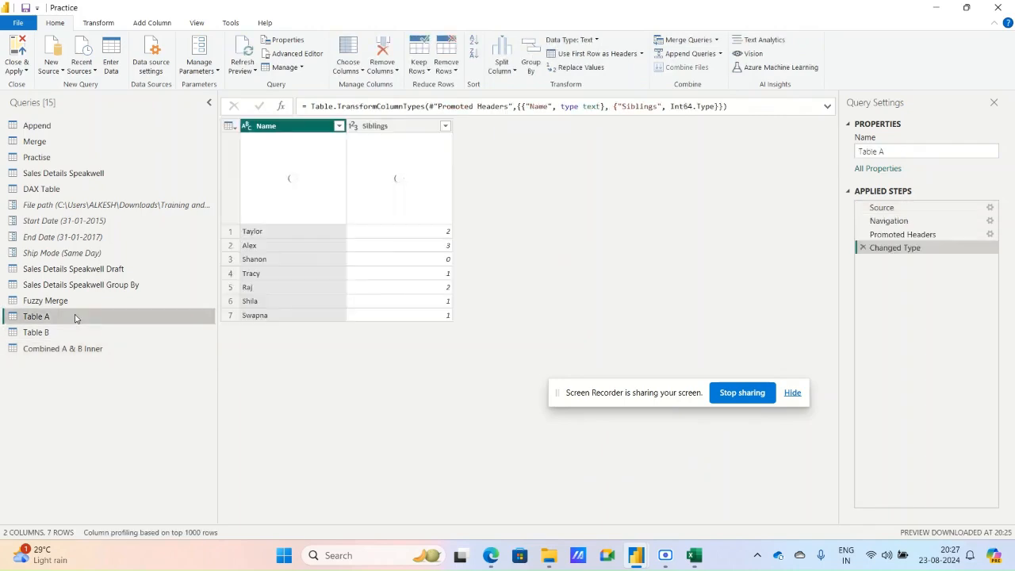
Merge Table B with Table A as a new query, matching on Name with the Left Anti join kind
left_click(37, 333)
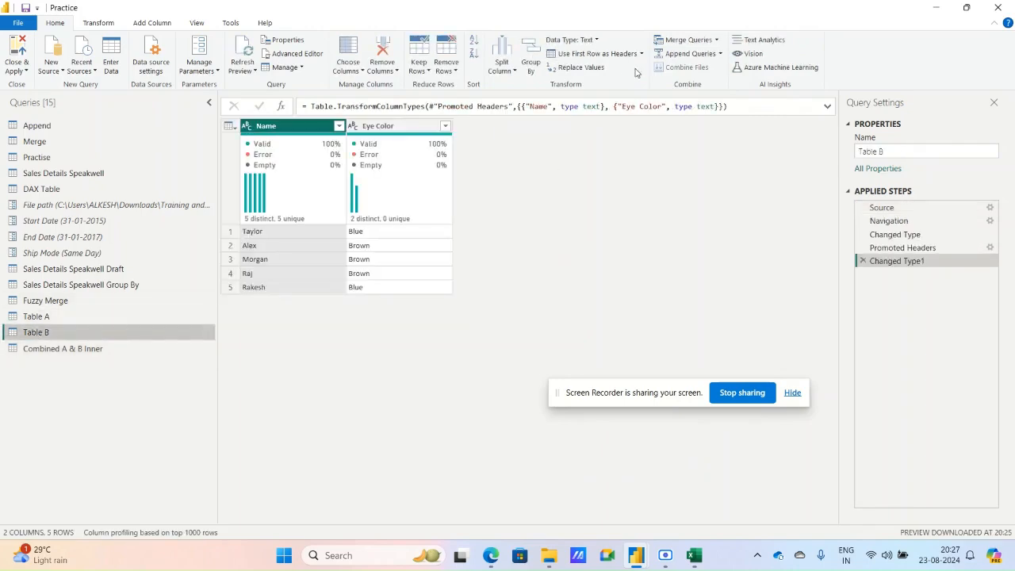
left_click(717, 42)
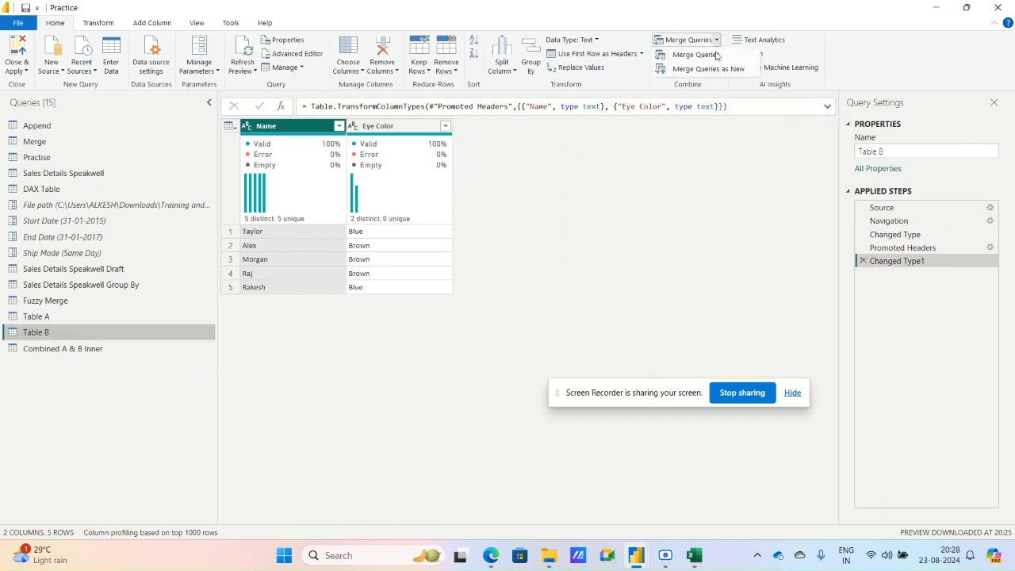
left_click(713, 69)
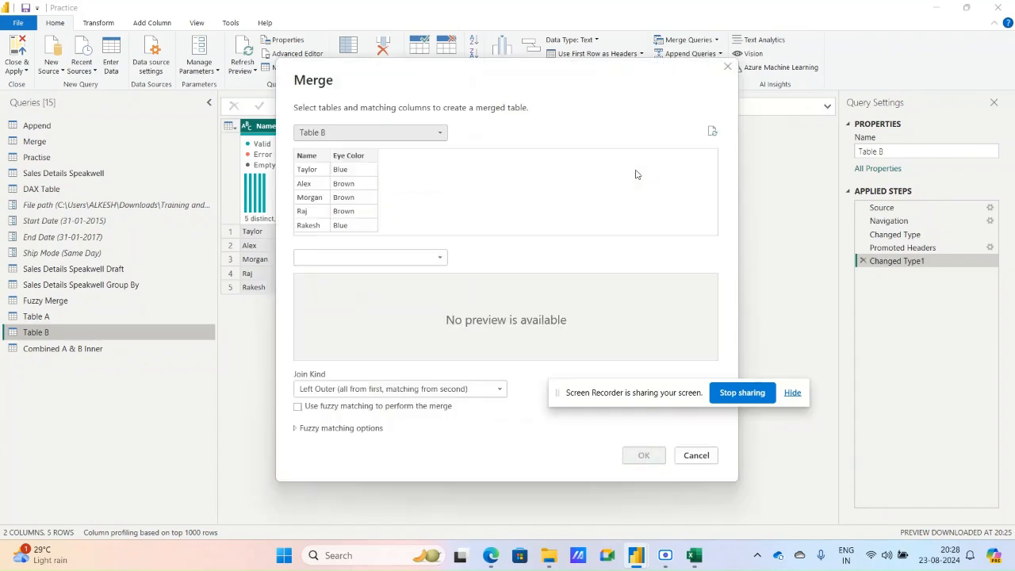
left_click(401, 257)
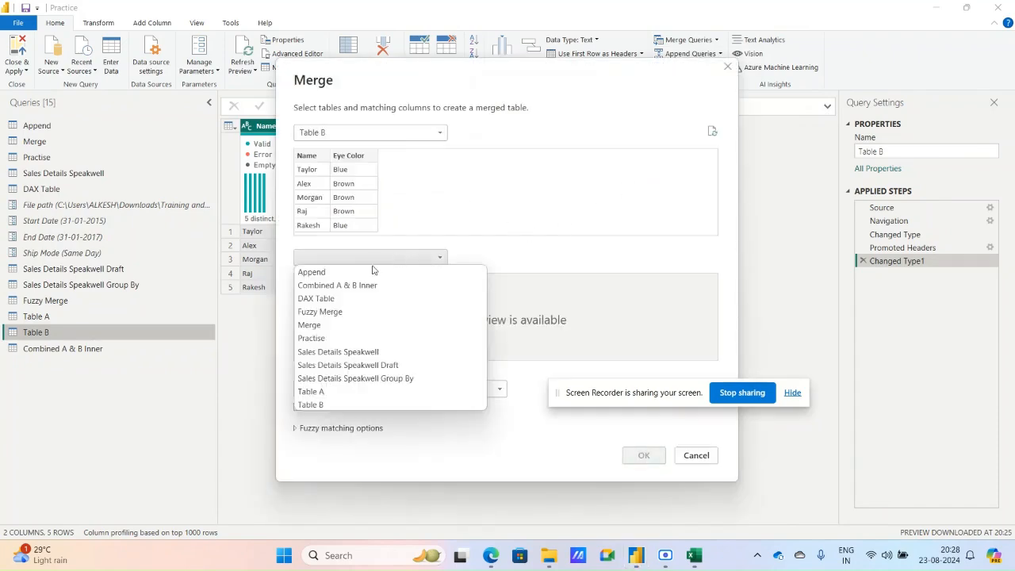
left_click(315, 392)
left_click(353, 393)
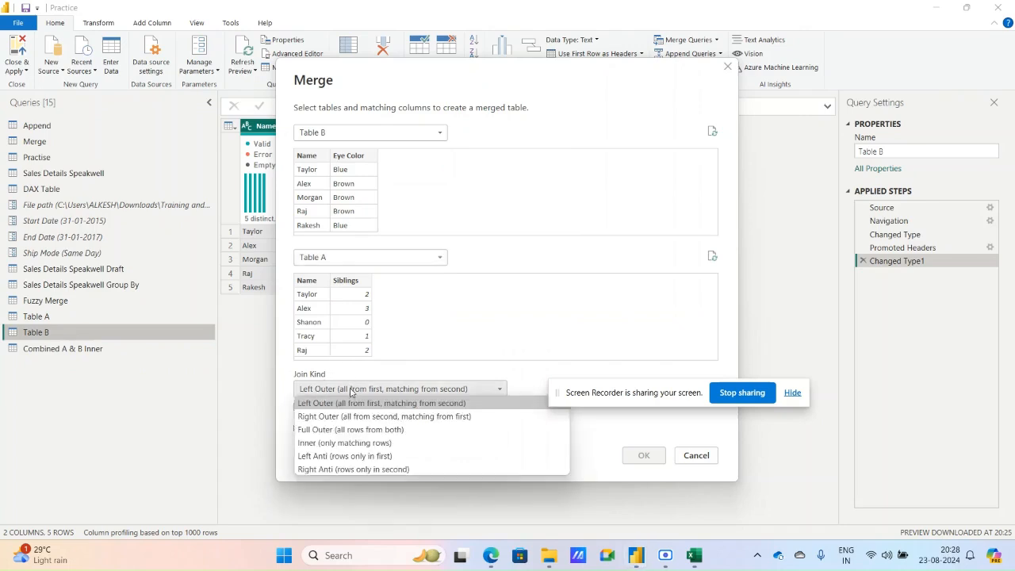
left_click(338, 456)
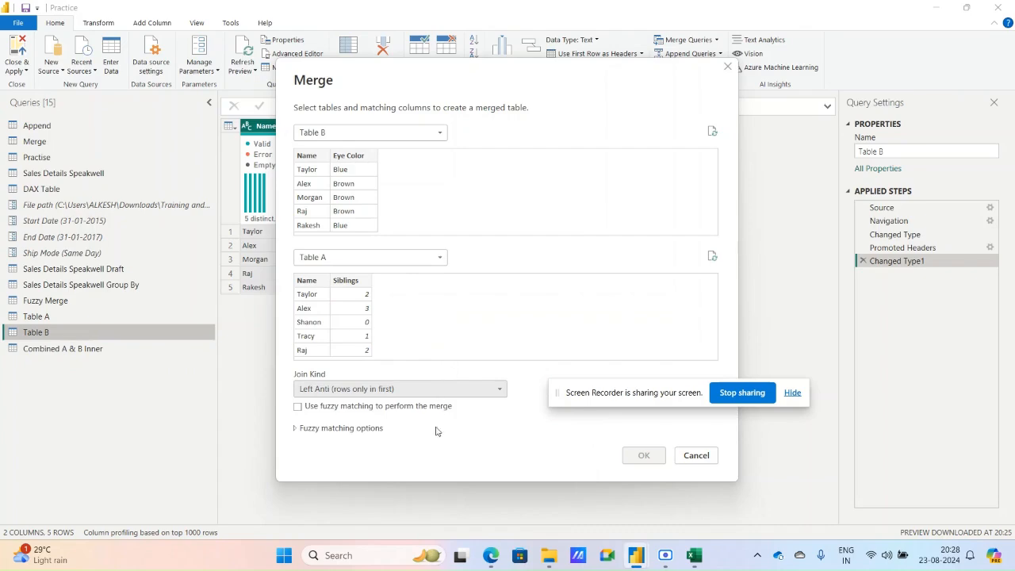
left_click(302, 156)
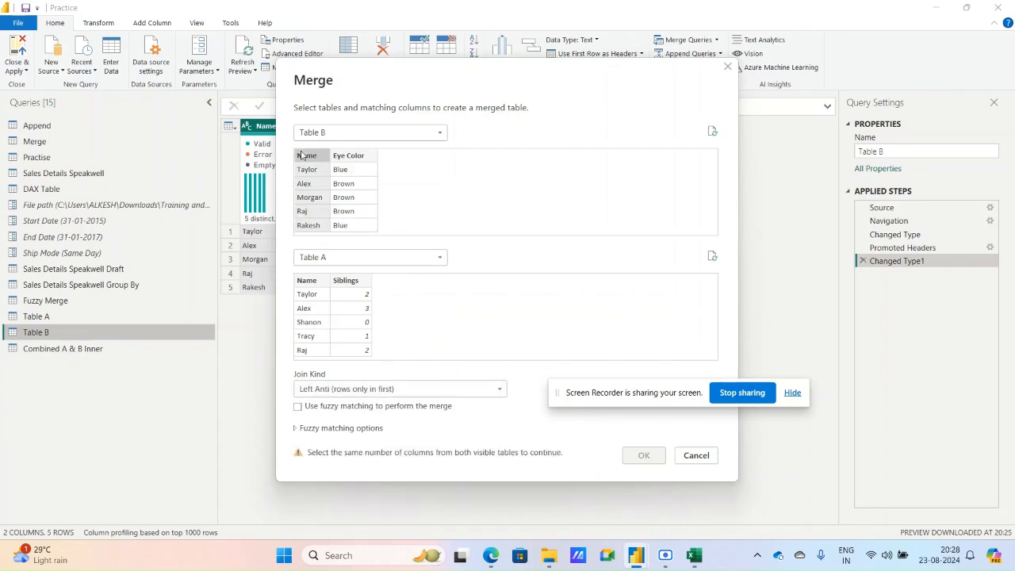
left_click(309, 281)
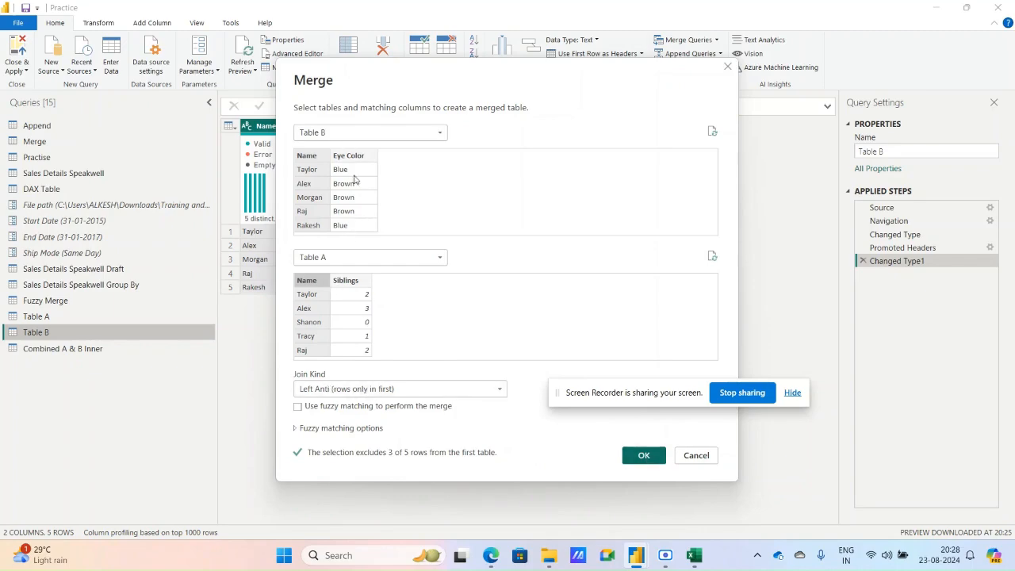
left_click(643, 455)
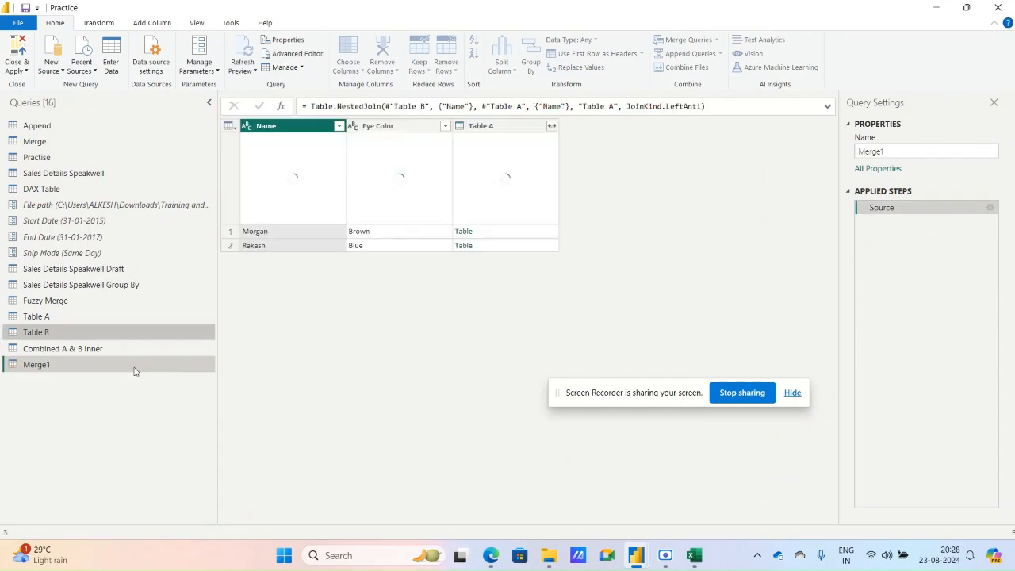
Rename the Merge1 query as Left Anti
double_click(87, 367)
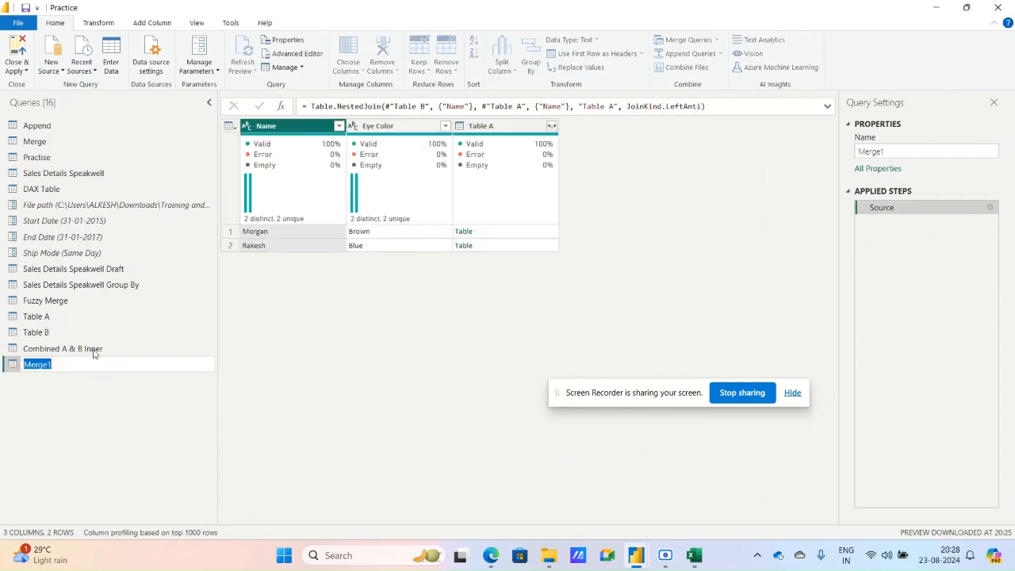
type("Left anti")
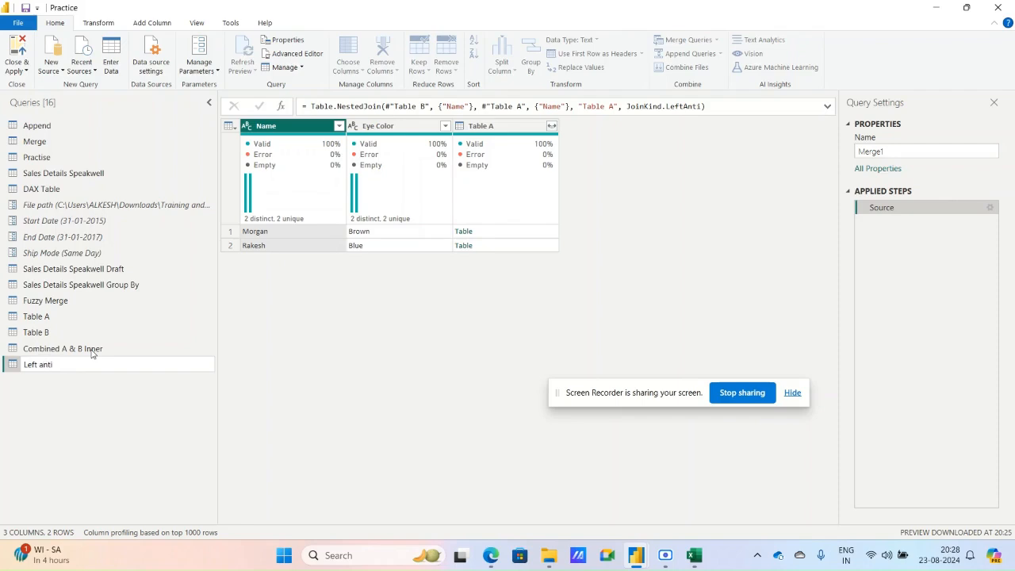
type("A")
key("Return")
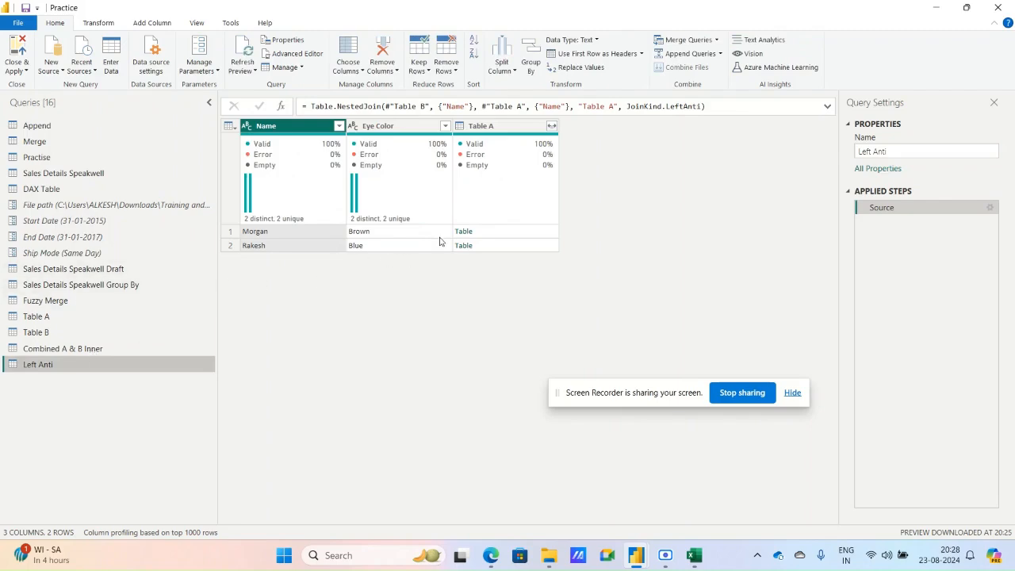
Expand the Table A column of Left Anti to include only Siblings, and compare the result with Table B
left_click(552, 127)
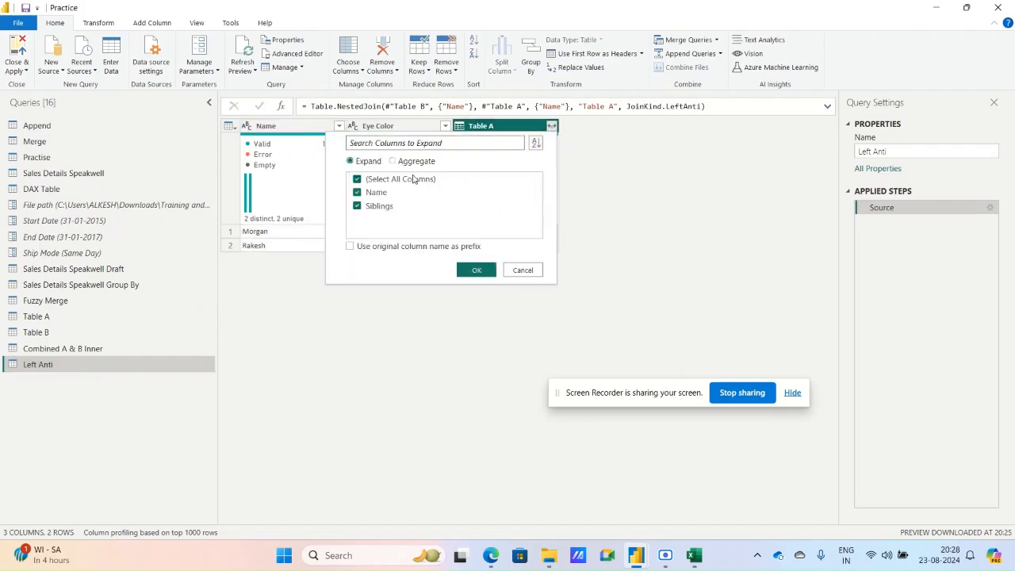
left_click(404, 180)
left_click(386, 206)
left_click(474, 269)
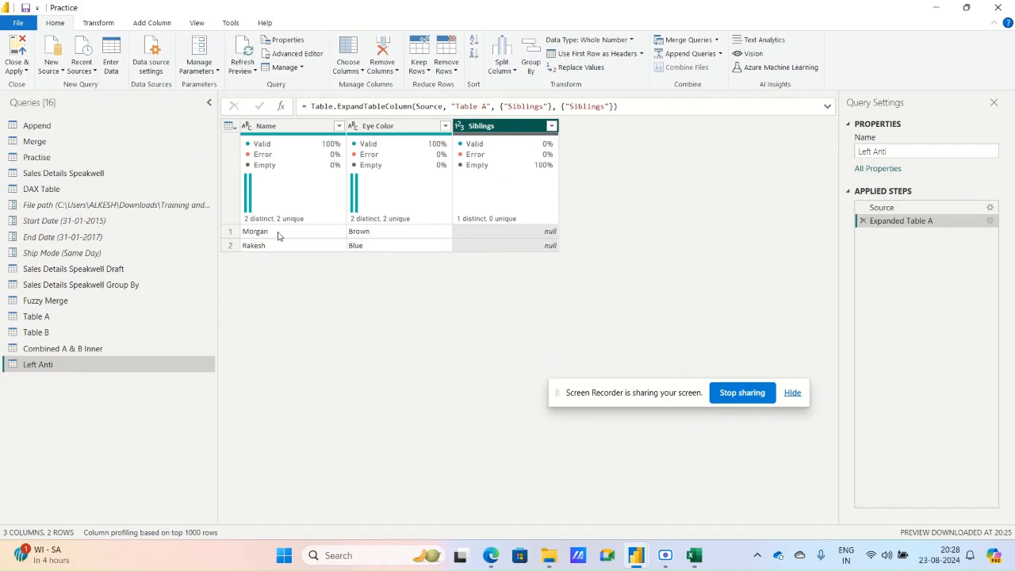
left_click(34, 332)
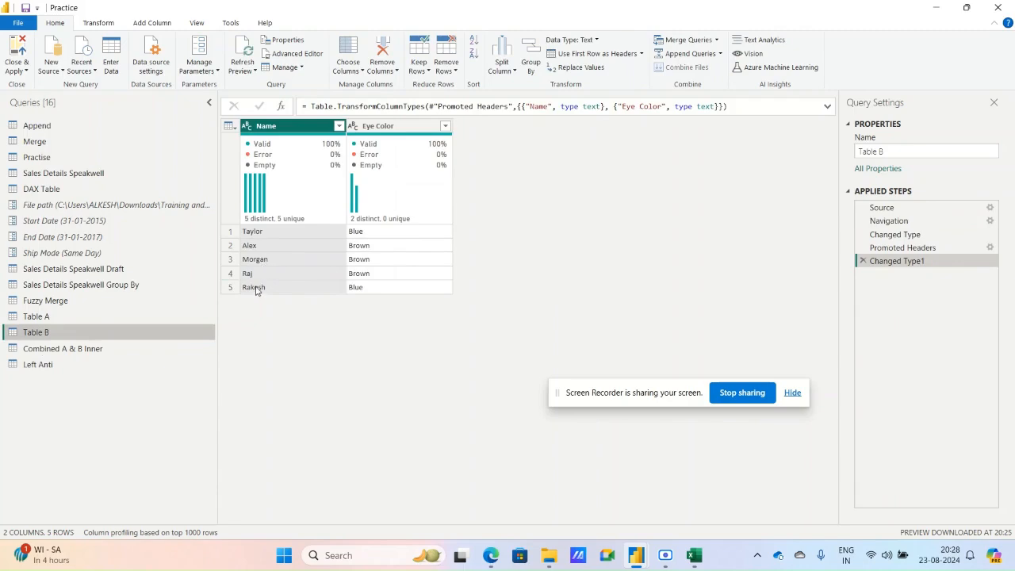
left_click(43, 366)
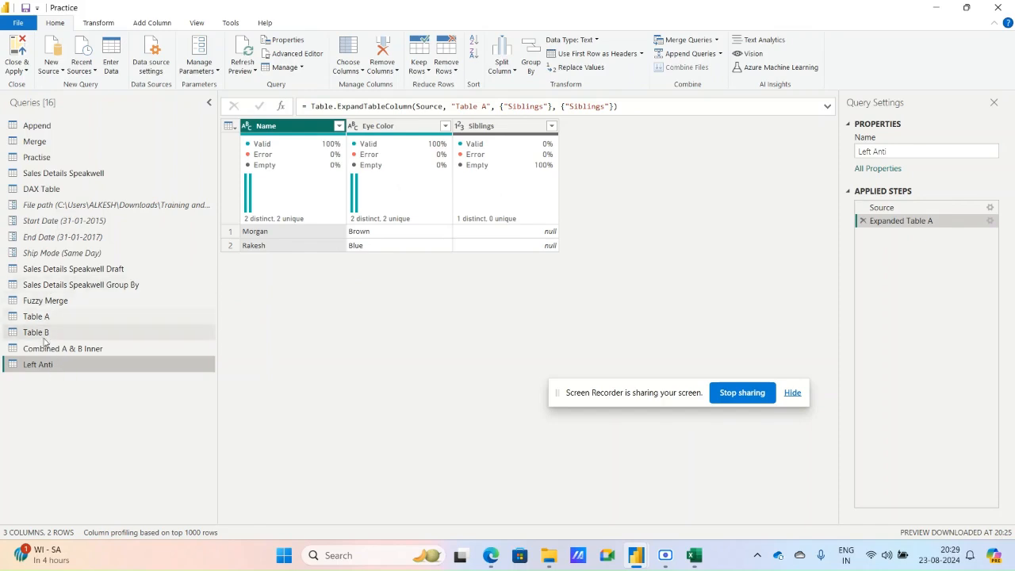
Merge Table B with Table A as a new query, matching on Name with the Right Anti join kind
left_click(43, 336)
left_click(712, 41)
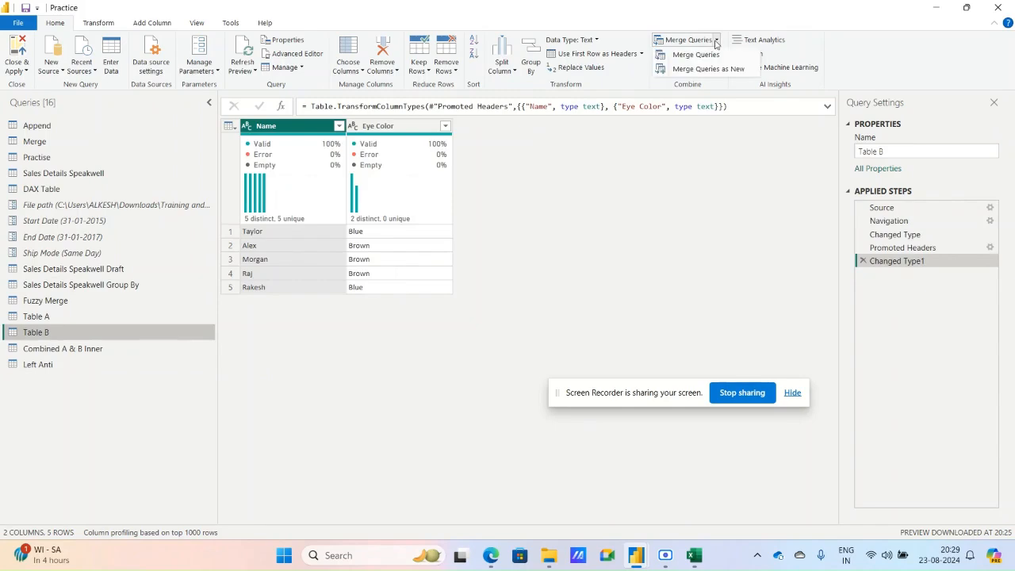
left_click(709, 69)
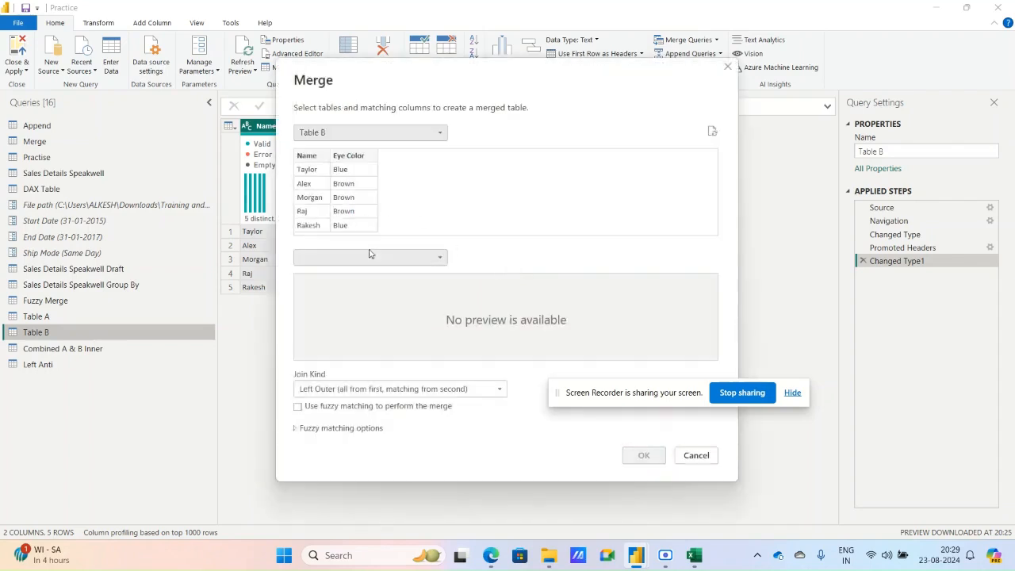
left_click(370, 257)
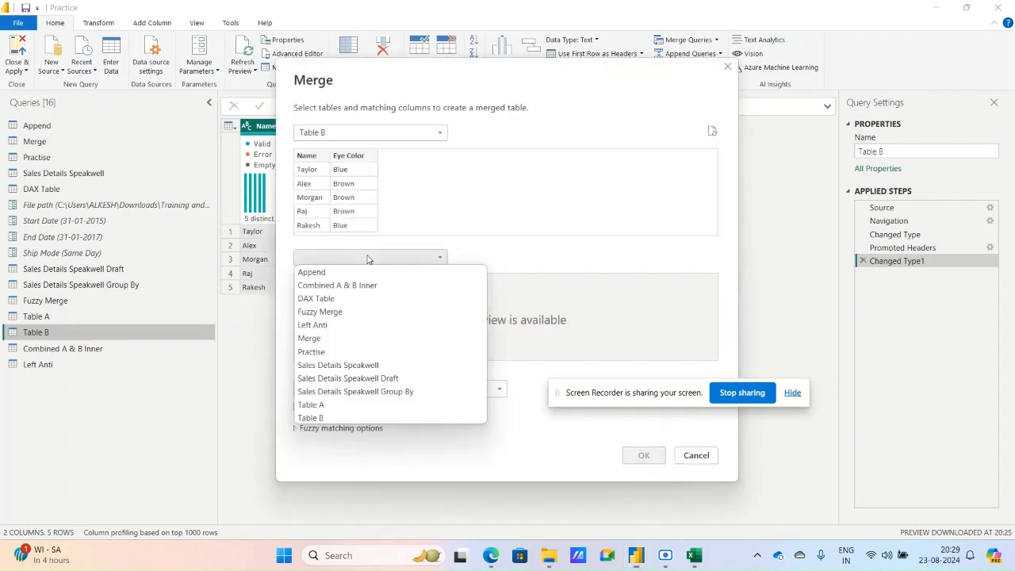
left_click(322, 405)
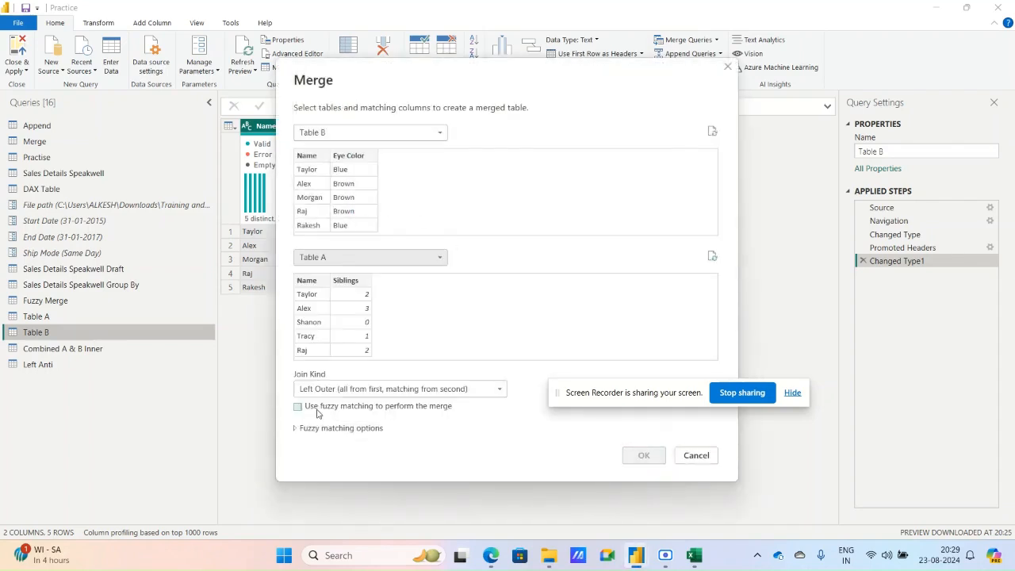
left_click(319, 156)
left_click(320, 281)
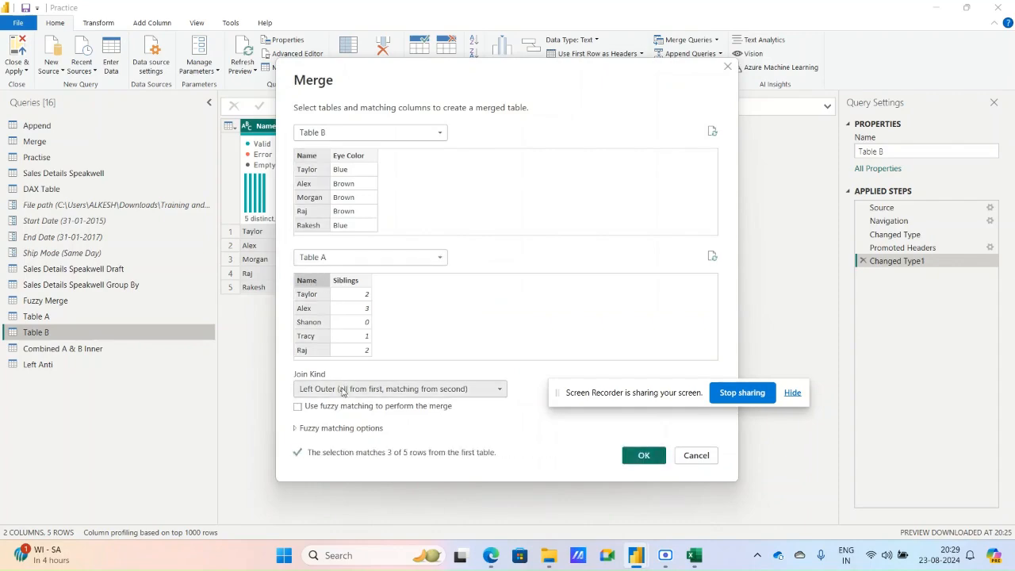
left_click(341, 389)
left_click(333, 469)
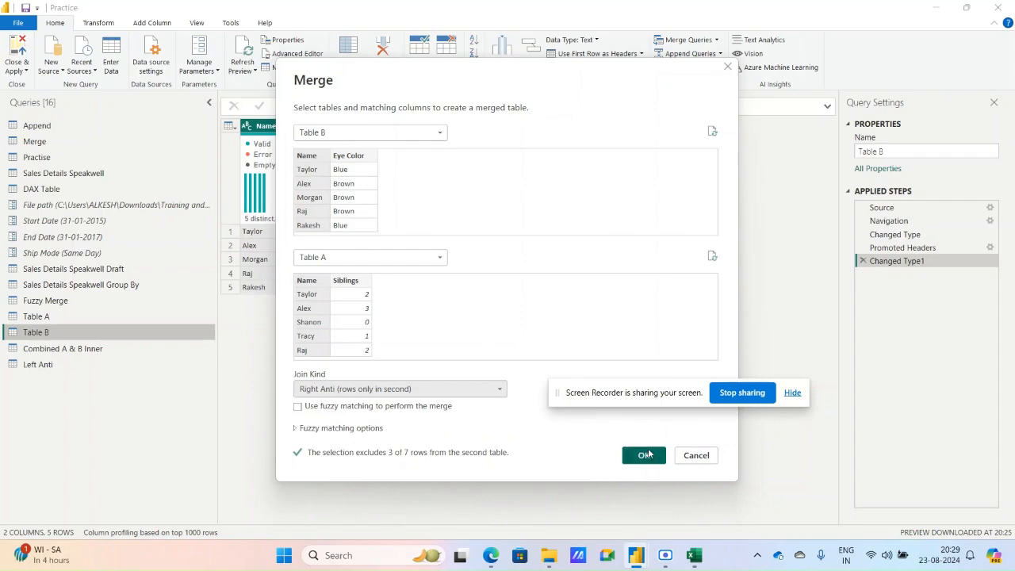
left_click(645, 455)
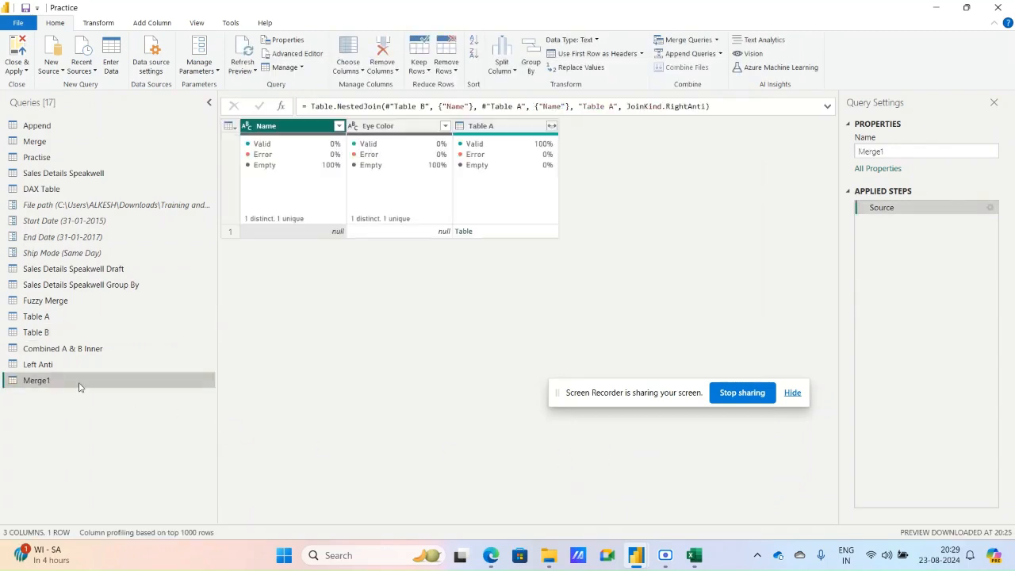
Rename the Merge1 query as Right Anti
double_click(80, 383)
type("Right A")
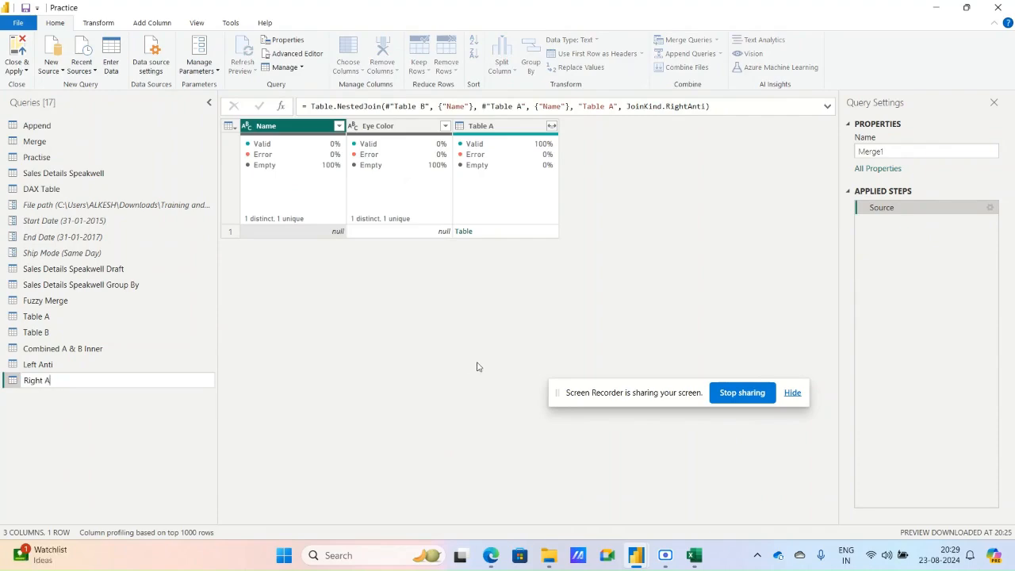
type("i")
key("Return")
Expand the Table A column of Right Anti to include both Name and Siblings, without a prefix
left_click(533, 232)
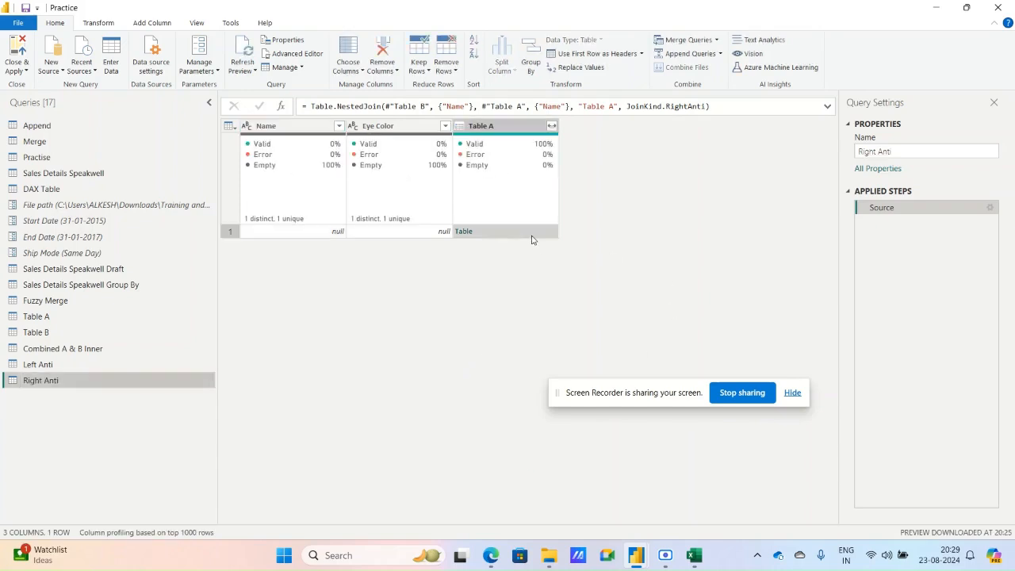
left_click(553, 125)
left_click(402, 181)
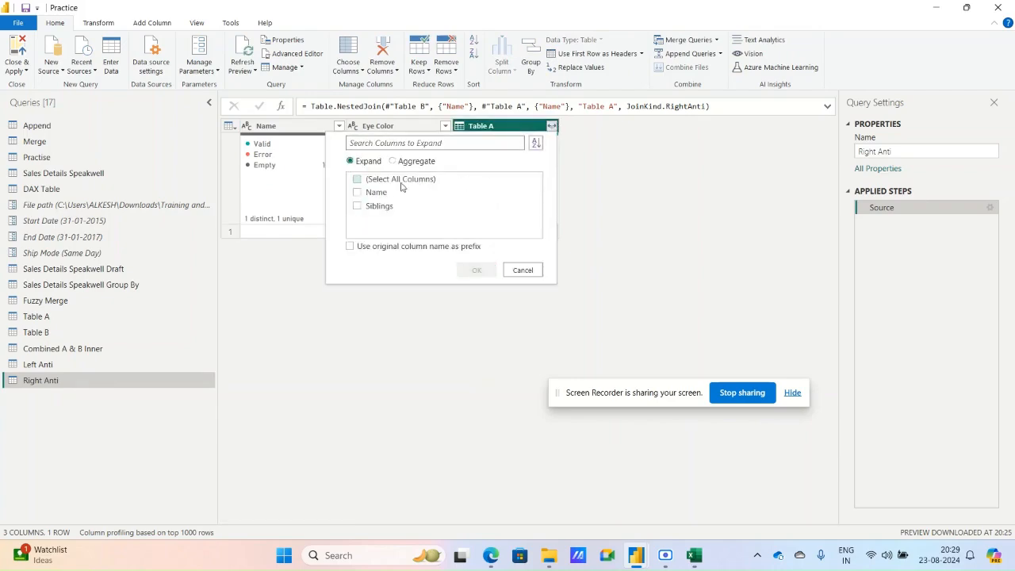
left_click(400, 181)
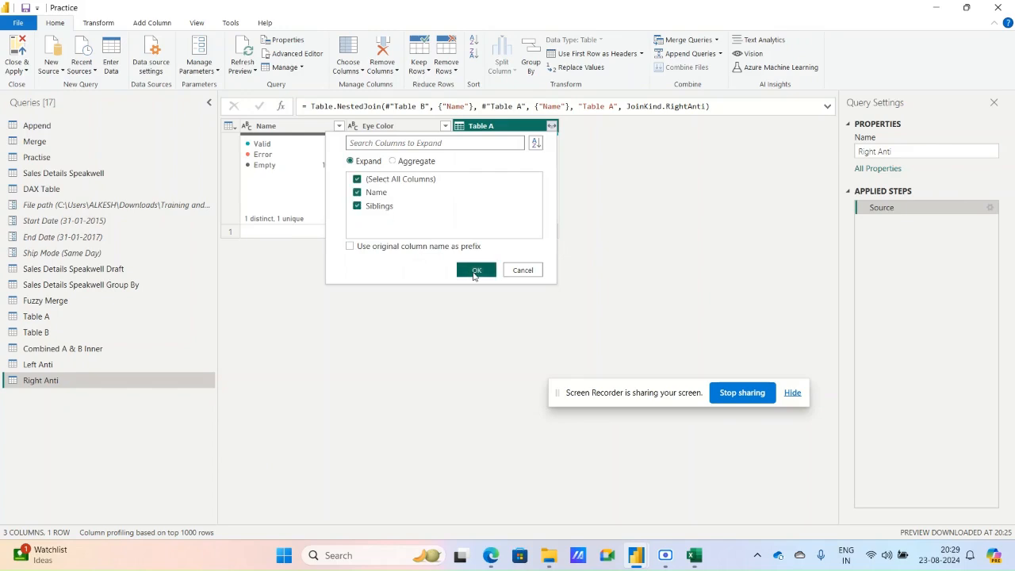
left_click(474, 273)
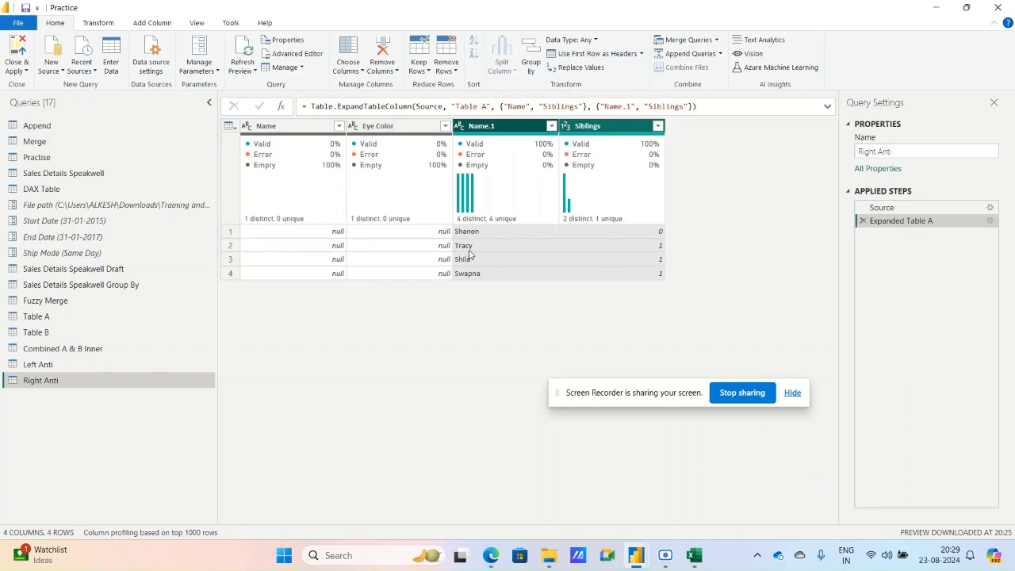
Examine the Name and Siblings entries in Table A and compare them with the Right Anti rows
left_click(73, 316)
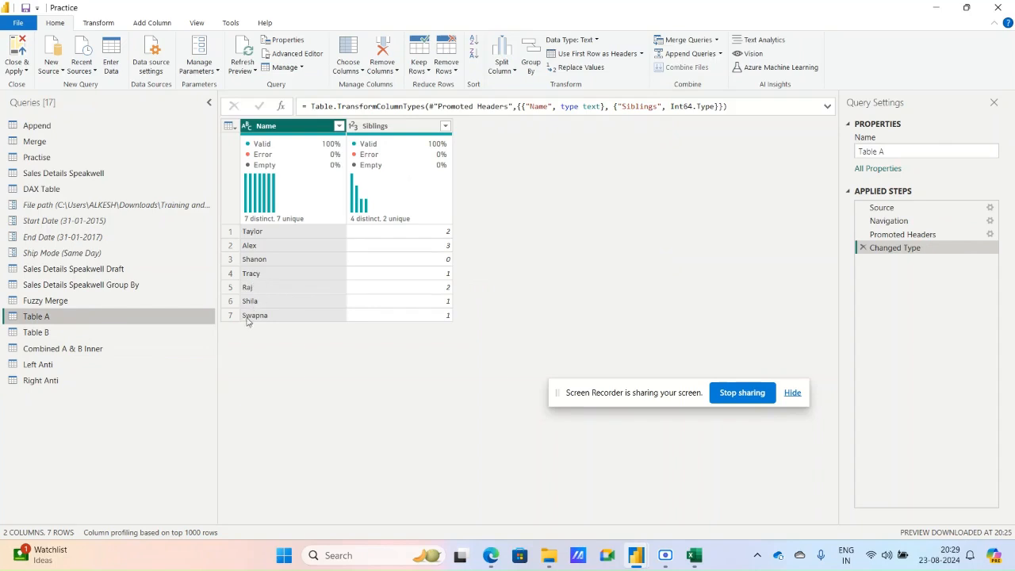
left_click(256, 235)
left_click(260, 248)
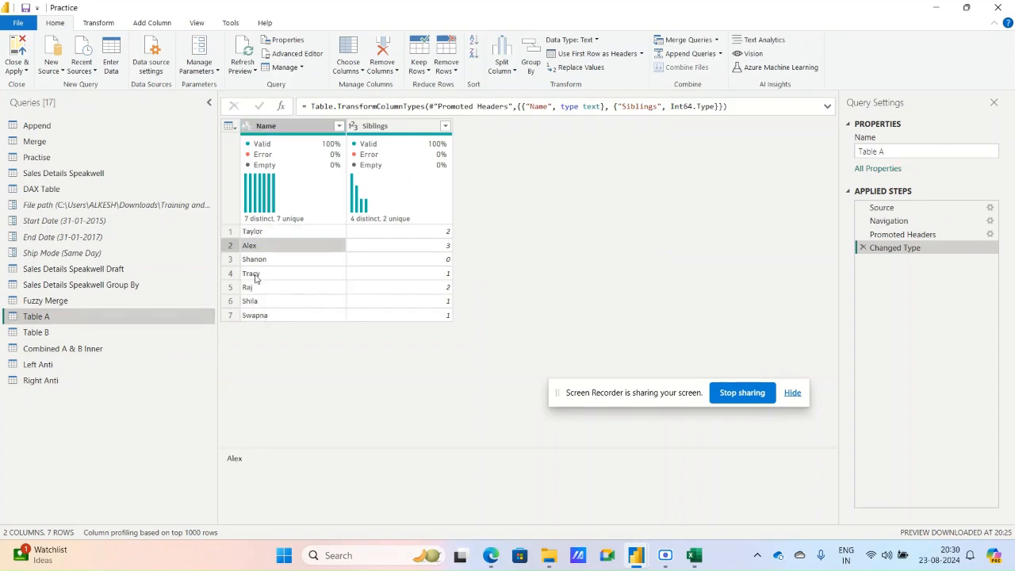
left_click(255, 274)
left_click(442, 278)
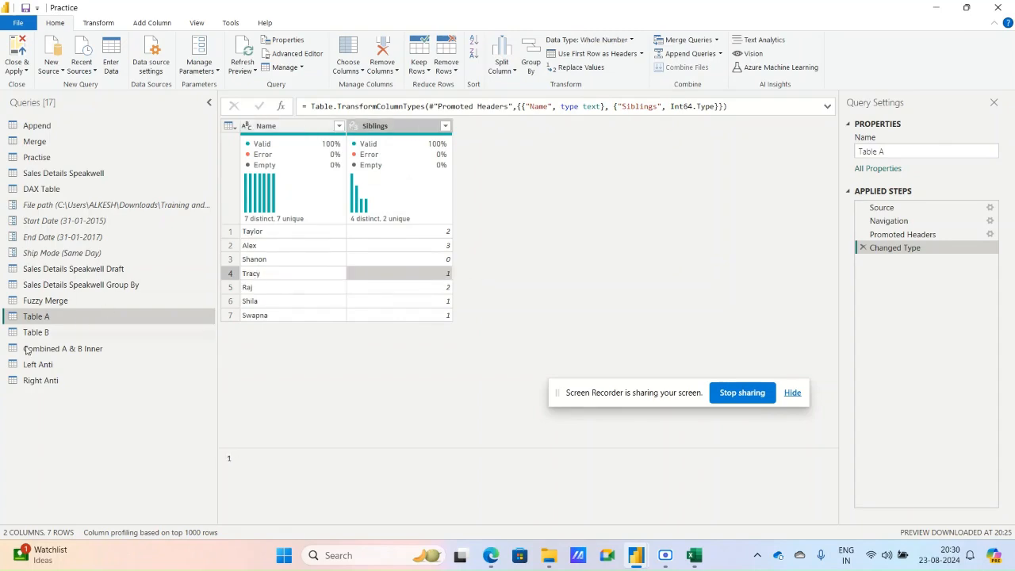
left_click(32, 380)
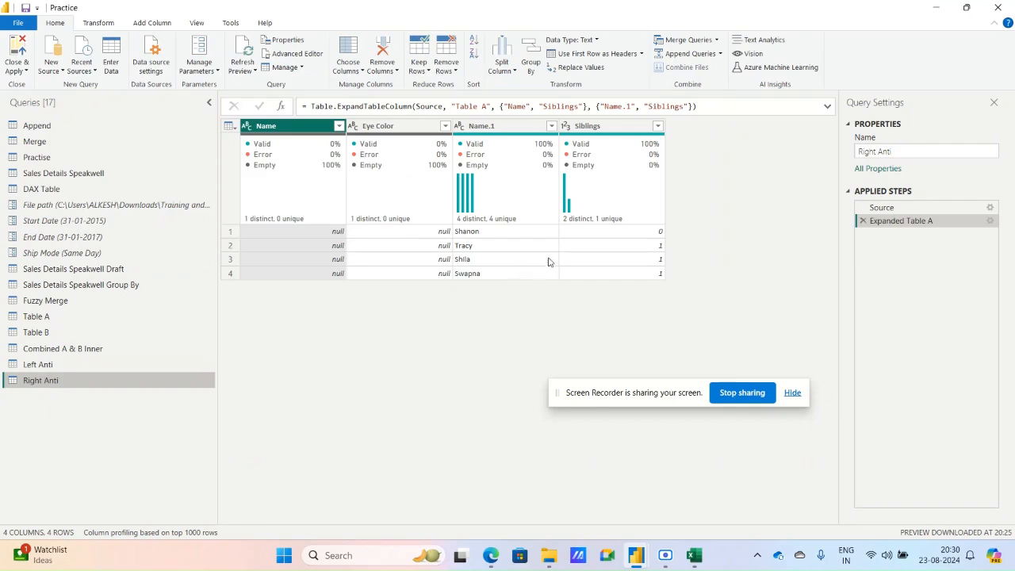
Inspect the Name and Eye Color columns that come from Table B in the Right Anti query
left_click(412, 127)
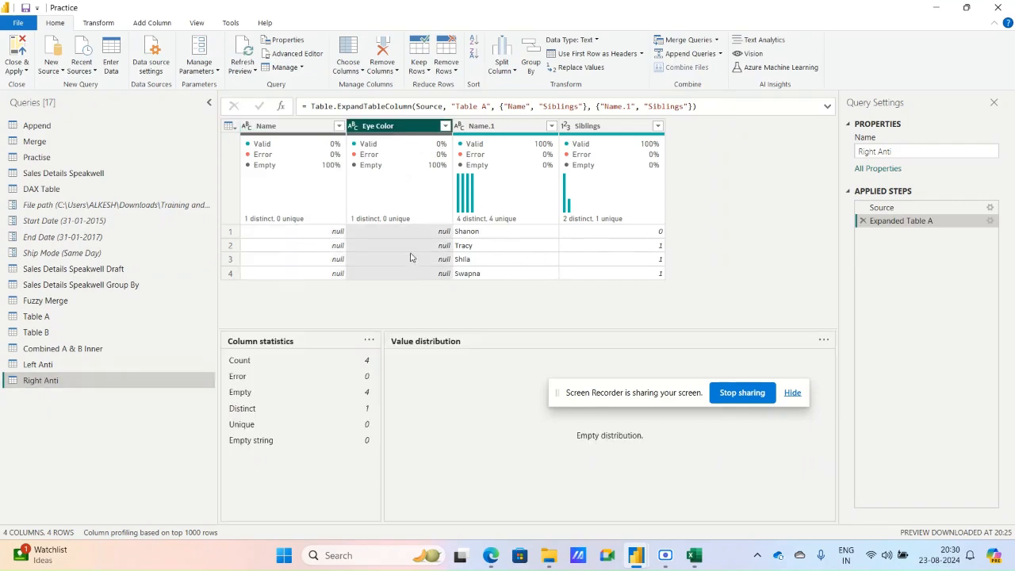
left_click(326, 275)
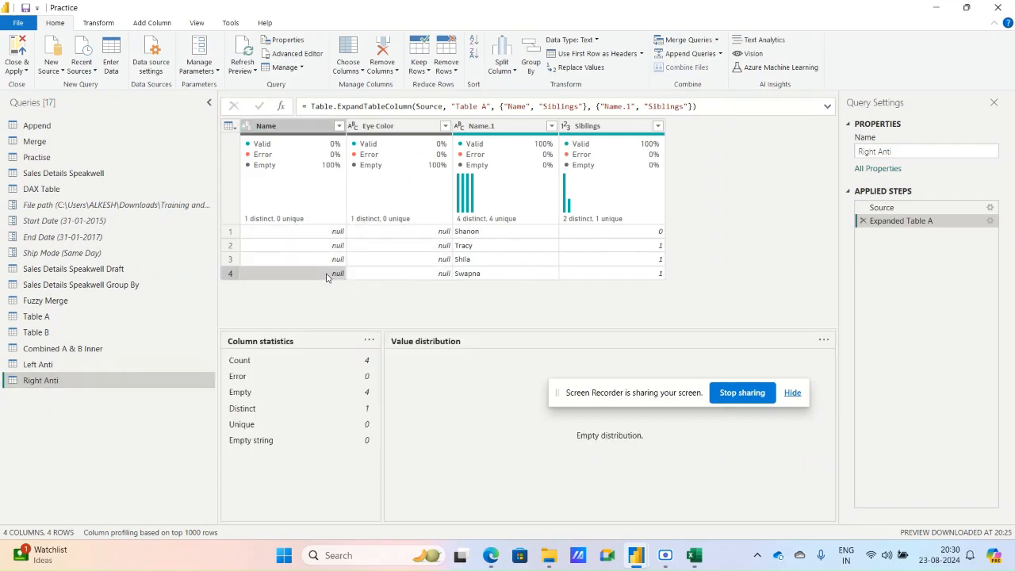
left_click(326, 276)
left_click(319, 130)
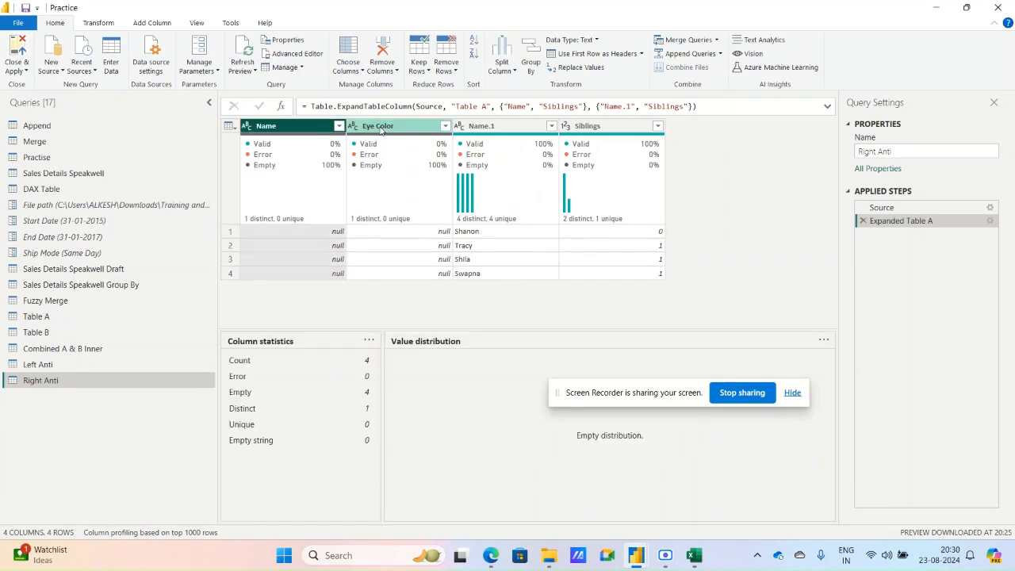
Select the Name and Eye Color columns of Right Anti together to compare them with the Table A columns
left_click(380, 129)
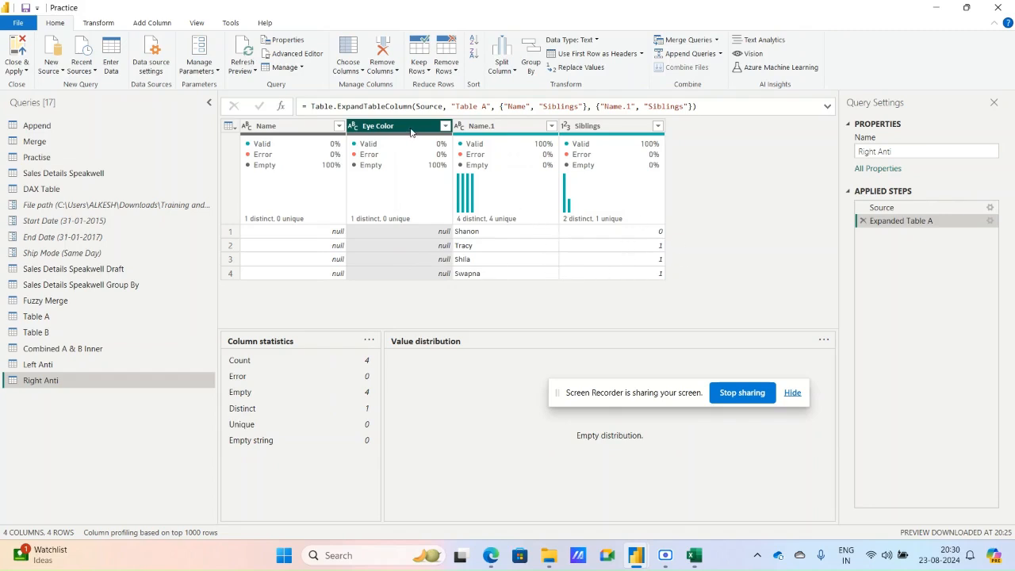
left_click(279, 128)
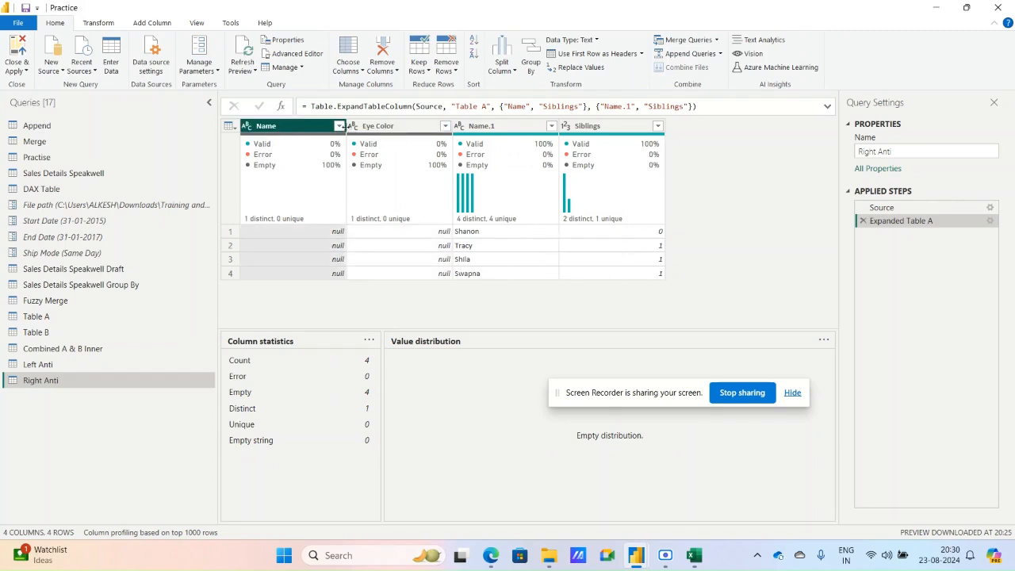
left_click(420, 124, "ctrl")
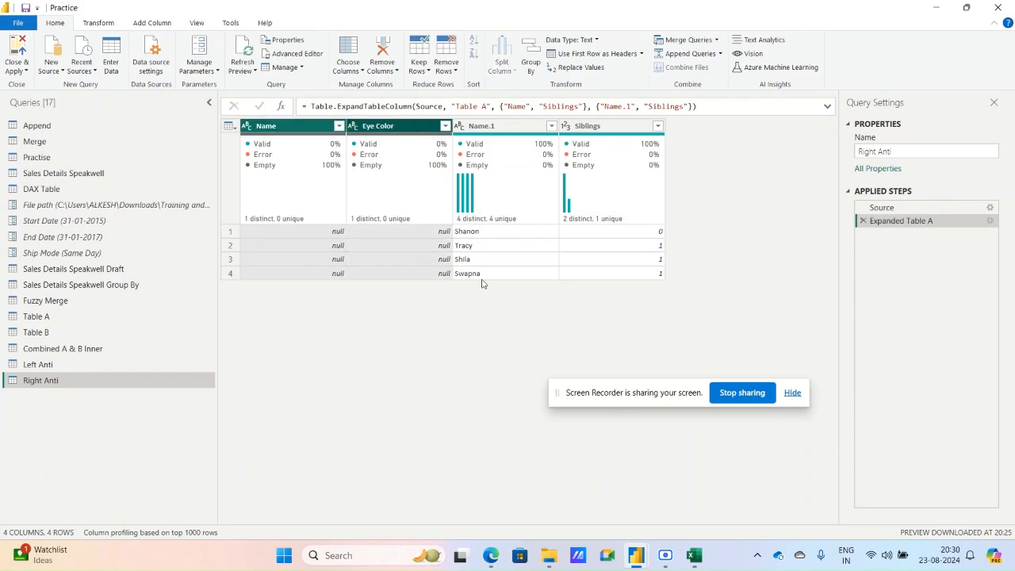
Rename the Right Anti query as Right Anti Table A
double_click(142, 384)
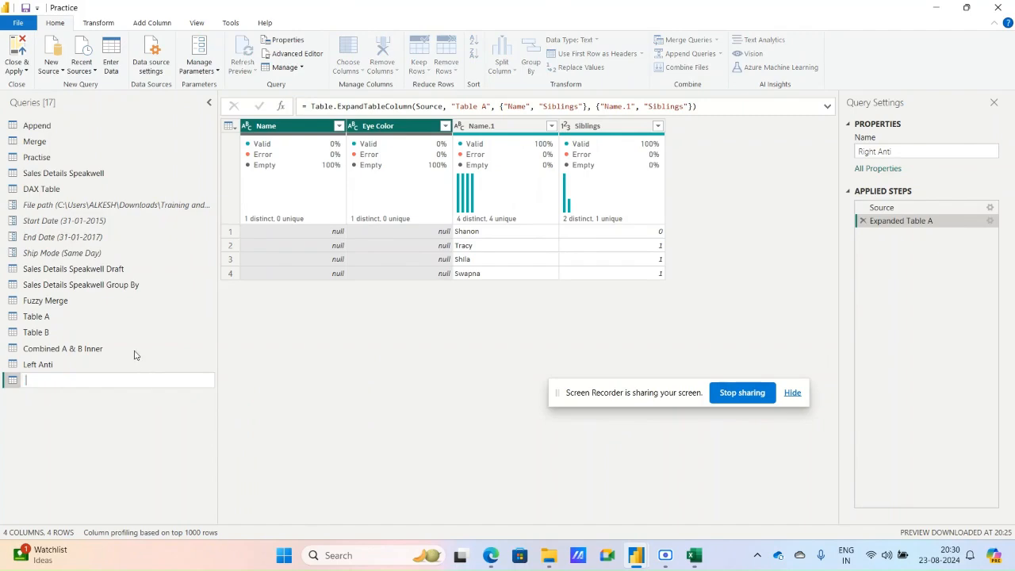
key("Return")
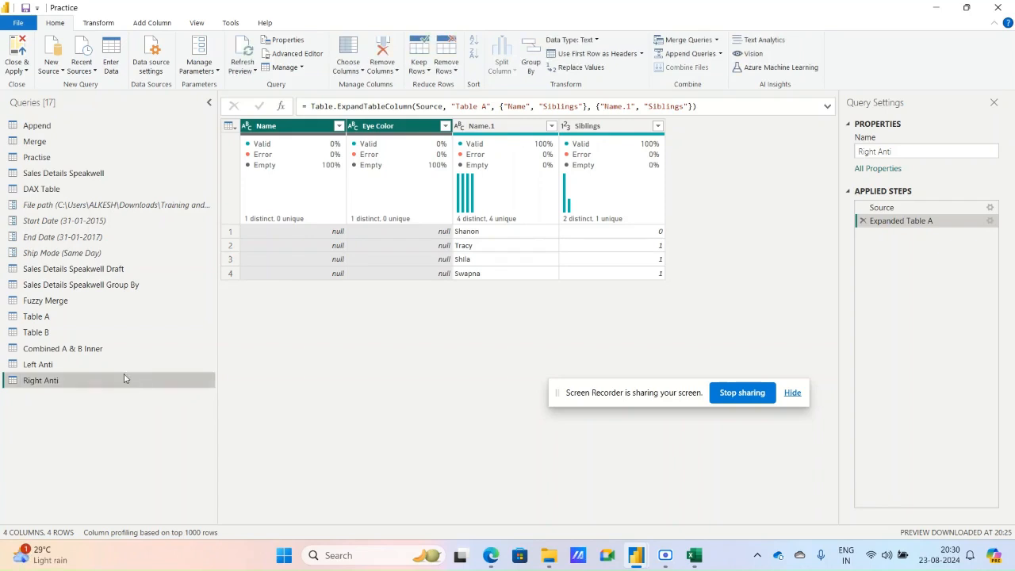
double_click(121, 376)
left_click(126, 377)
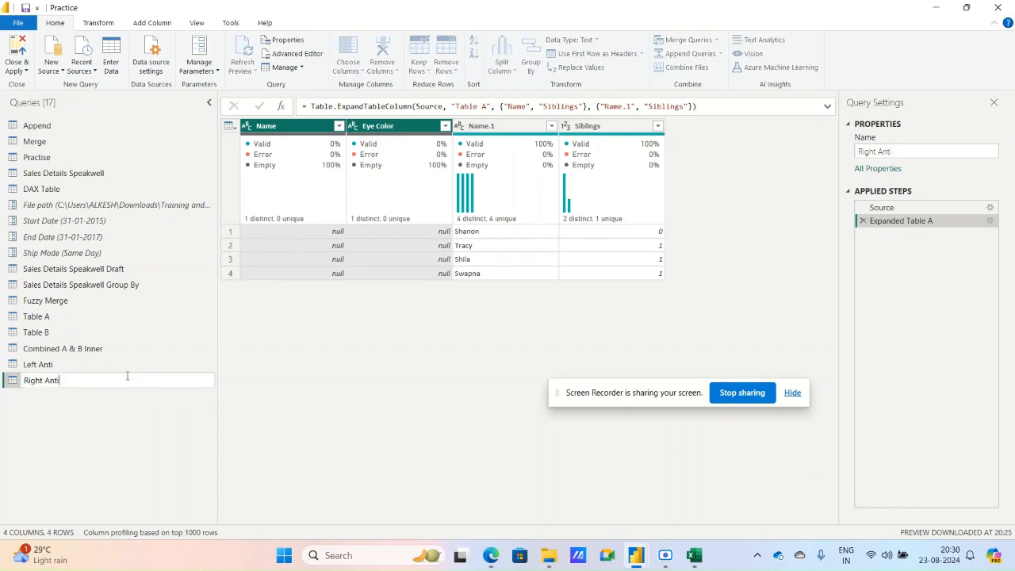
type("Table A")
key("Return")
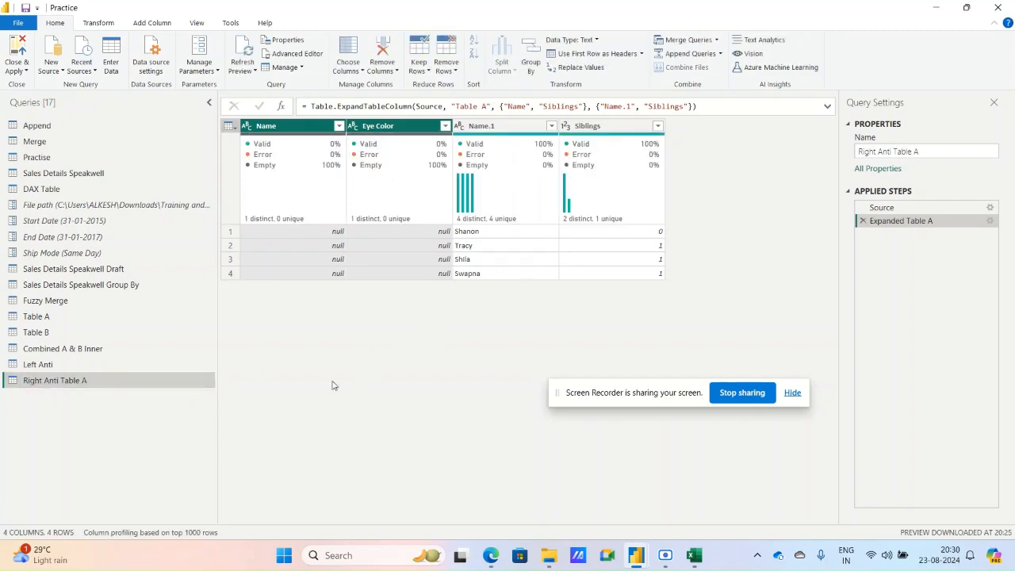
Rename the Left Anti query as Left Anti Table B
left_click(95, 367)
double_click(97, 360)
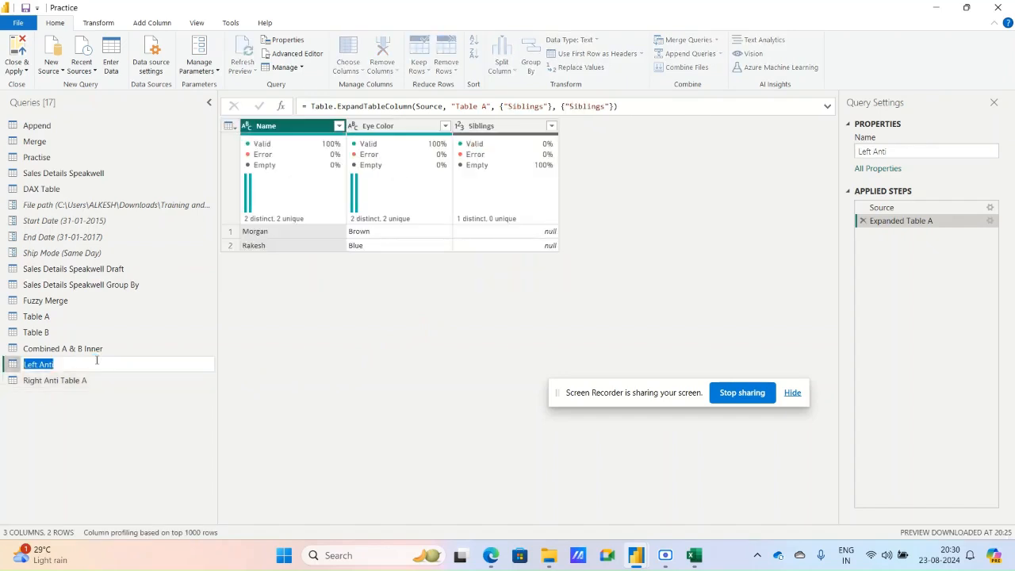
key("Right")
type("T")
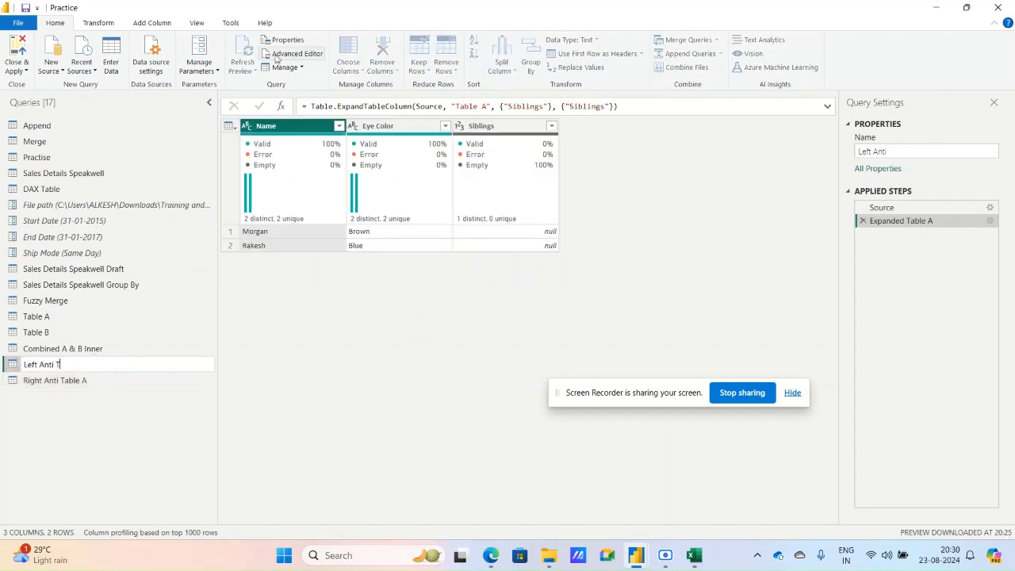
type("able B")
key("Return")
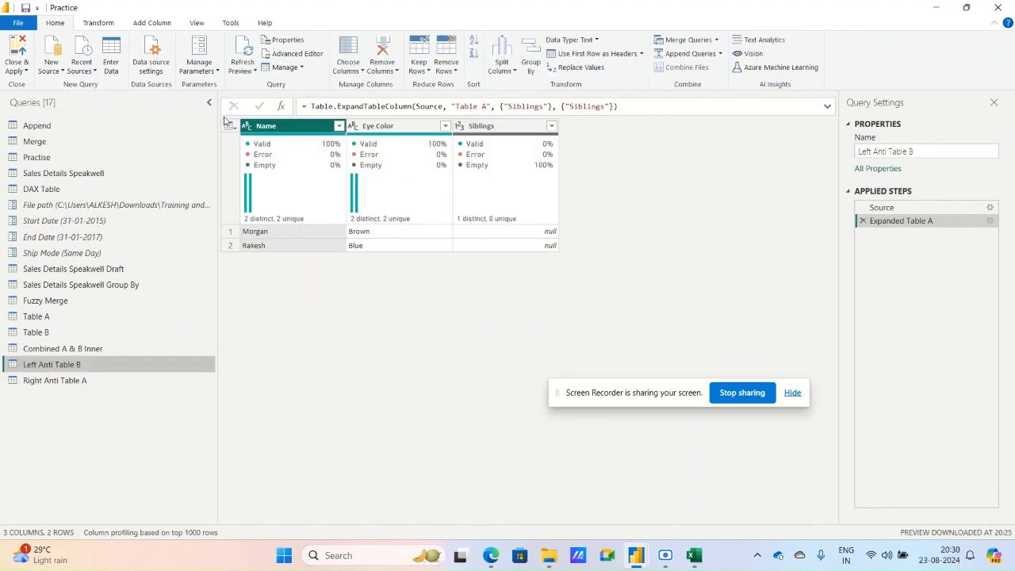
Remove the Social Studies.1 column from the Practise query
left_click(104, 349)
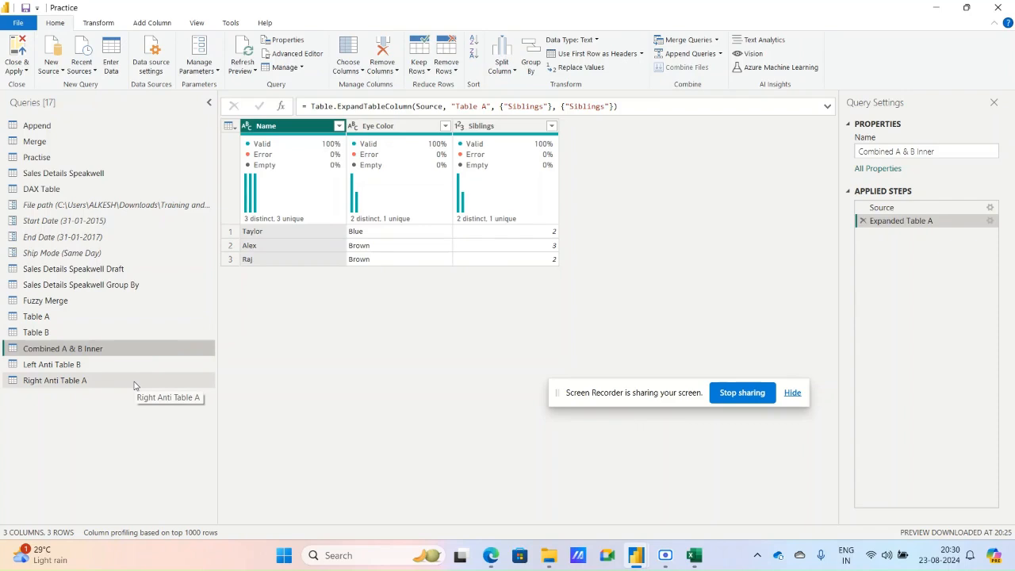
left_click(721, 55)
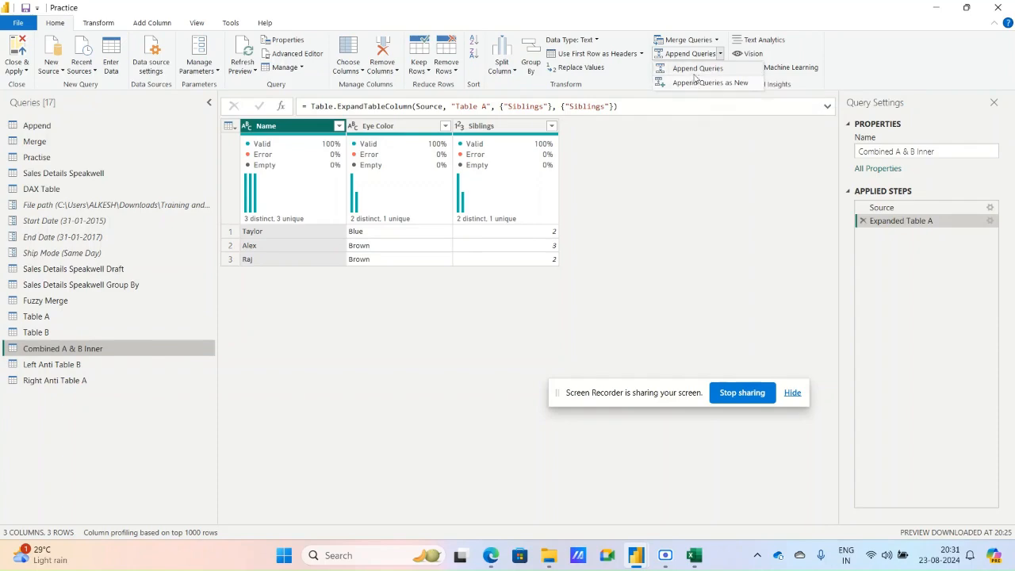
left_click(32, 157)
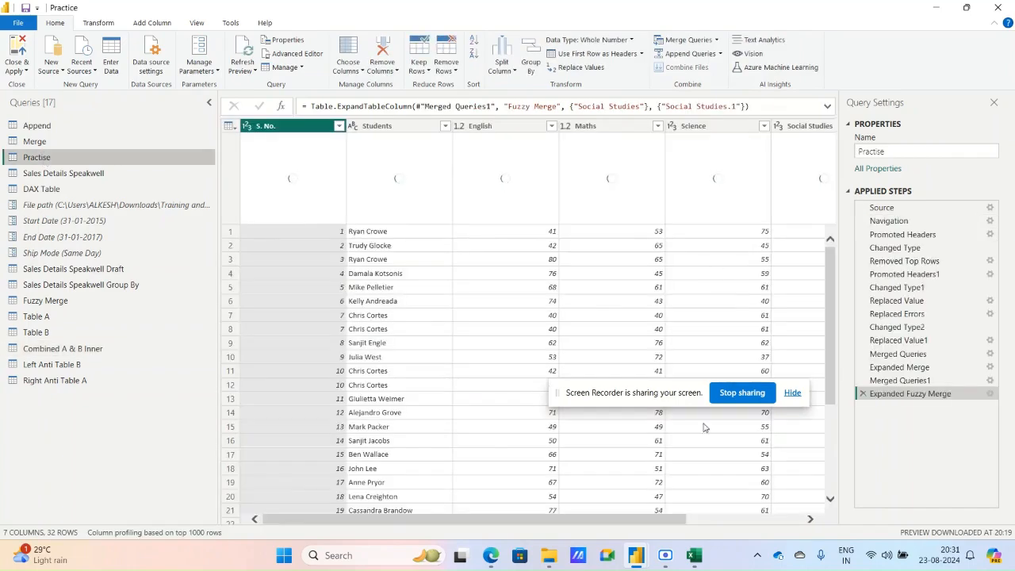
left_click(705, 525)
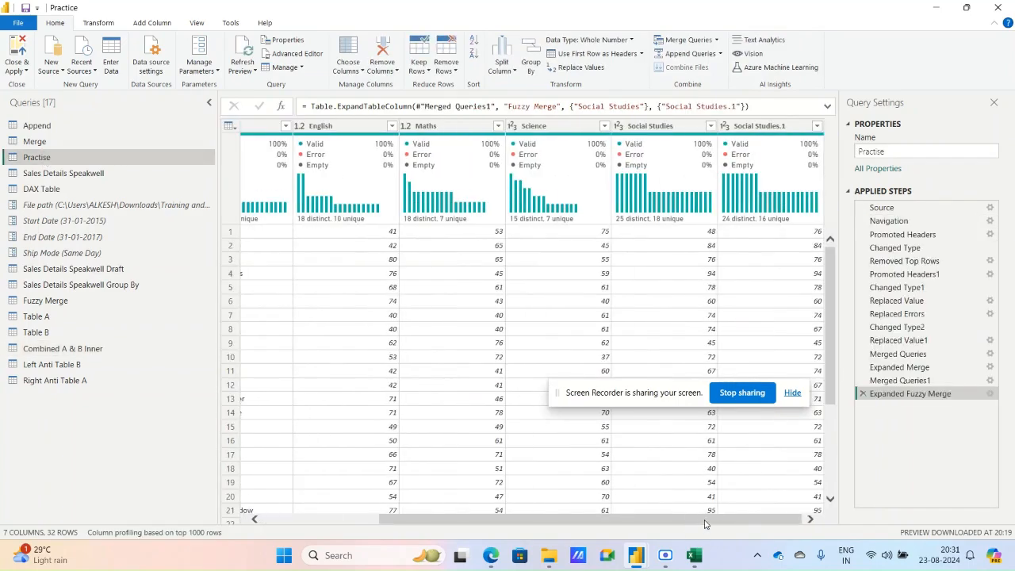
left_click(766, 129)
right_click(766, 131)
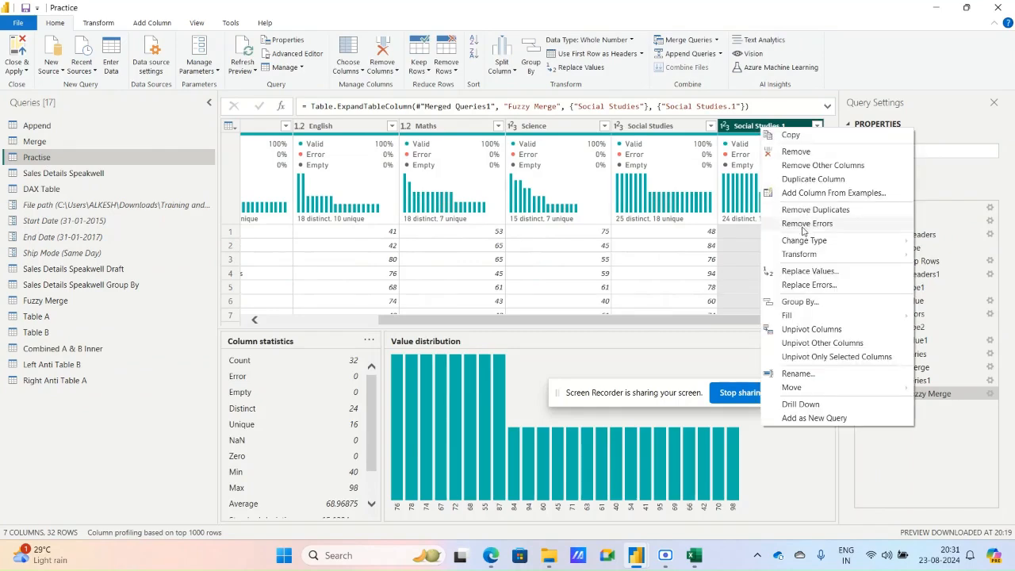
left_click(807, 153)
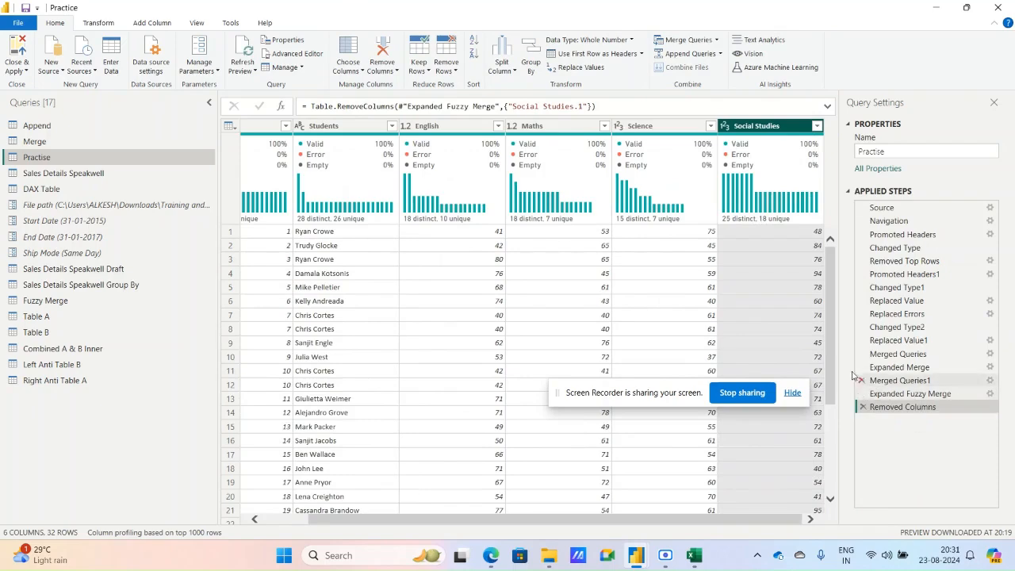
left_click(721, 53)
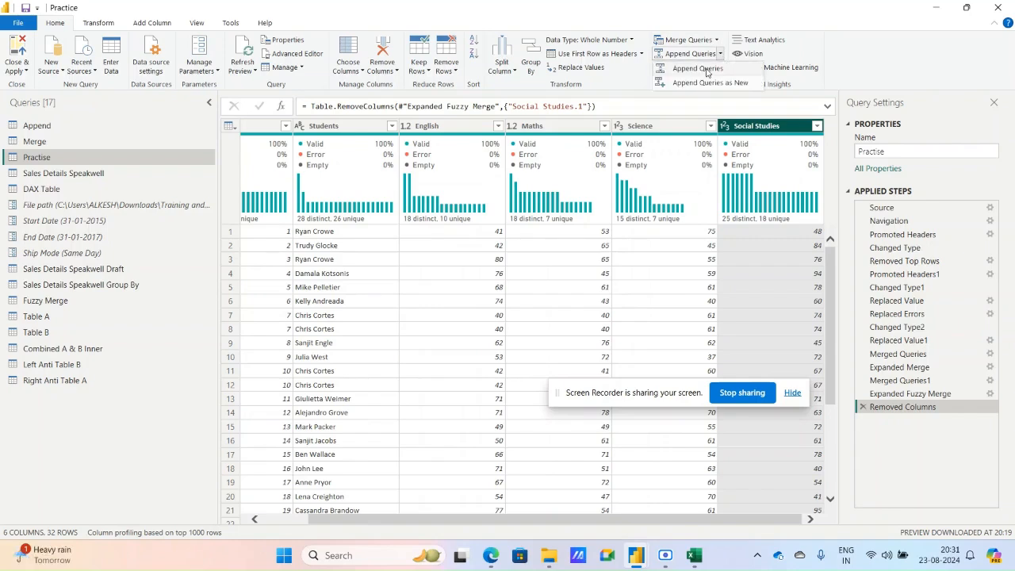
left_click(706, 70)
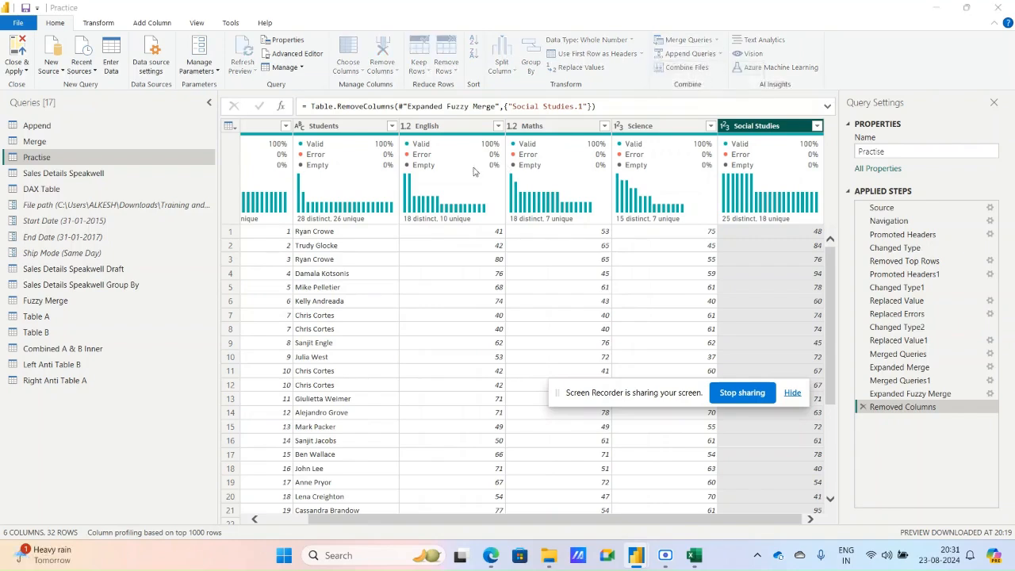
left_click(388, 296)
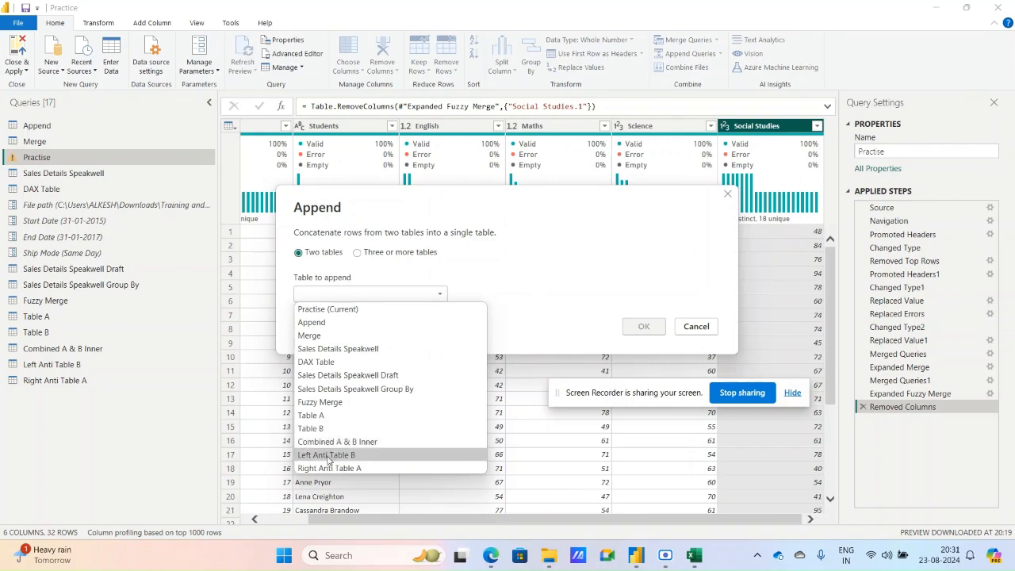
left_click(315, 322)
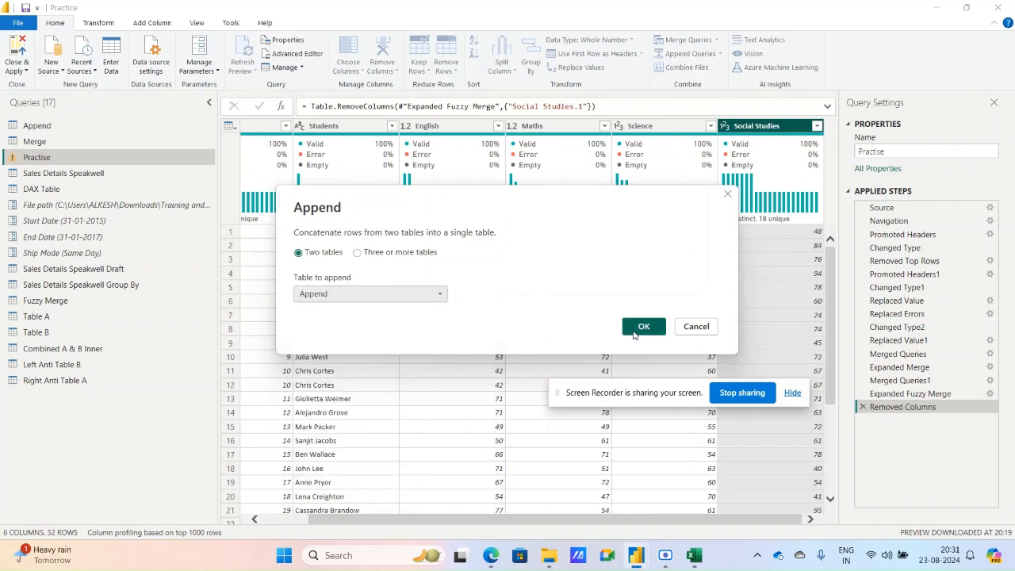
left_click(696, 327)
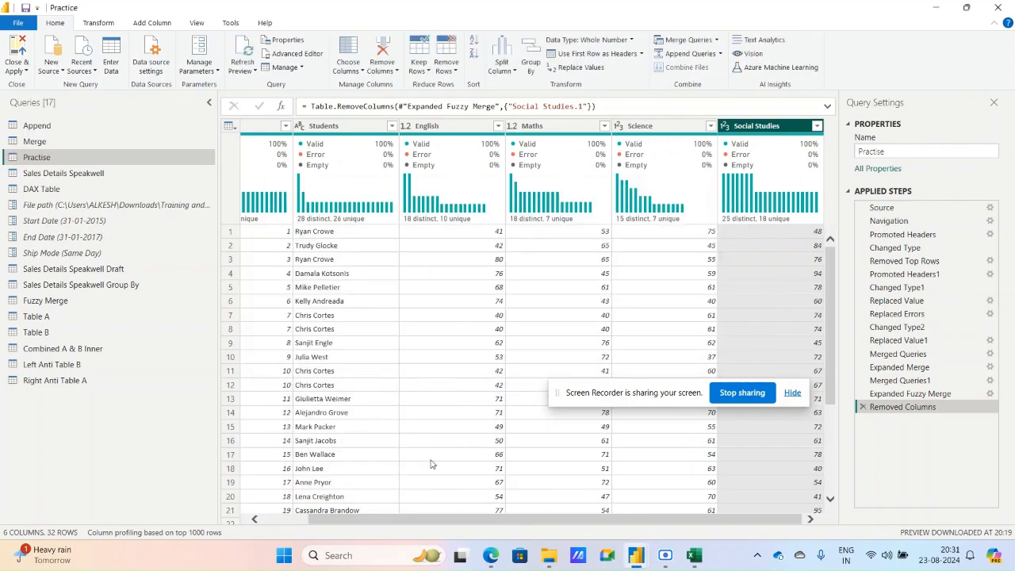
Append the Append table's rows to the Practise query using the two-table option, within the existing query
scroll(269, 473, "down", 4)
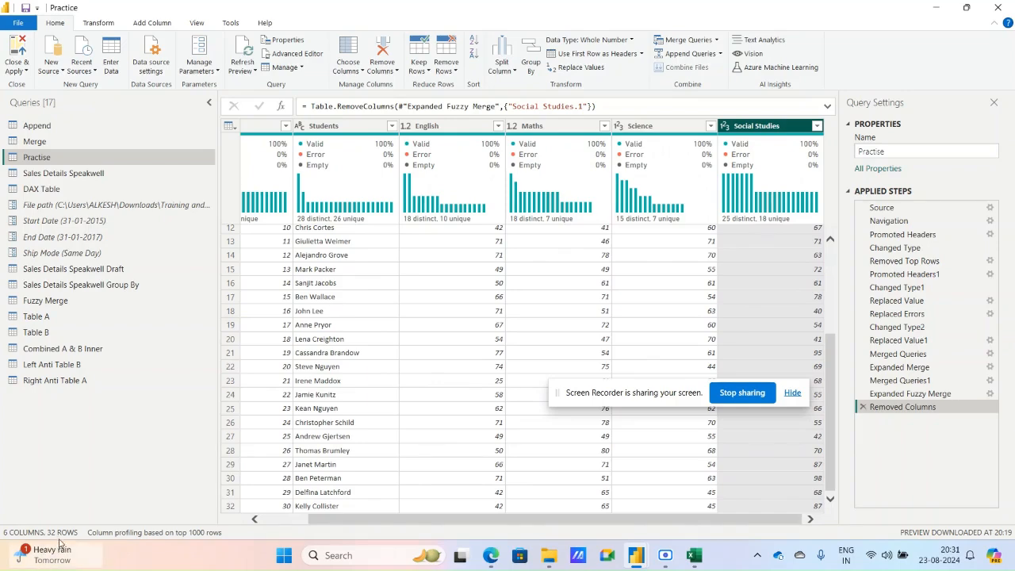
scroll(256, 420, "up", 4)
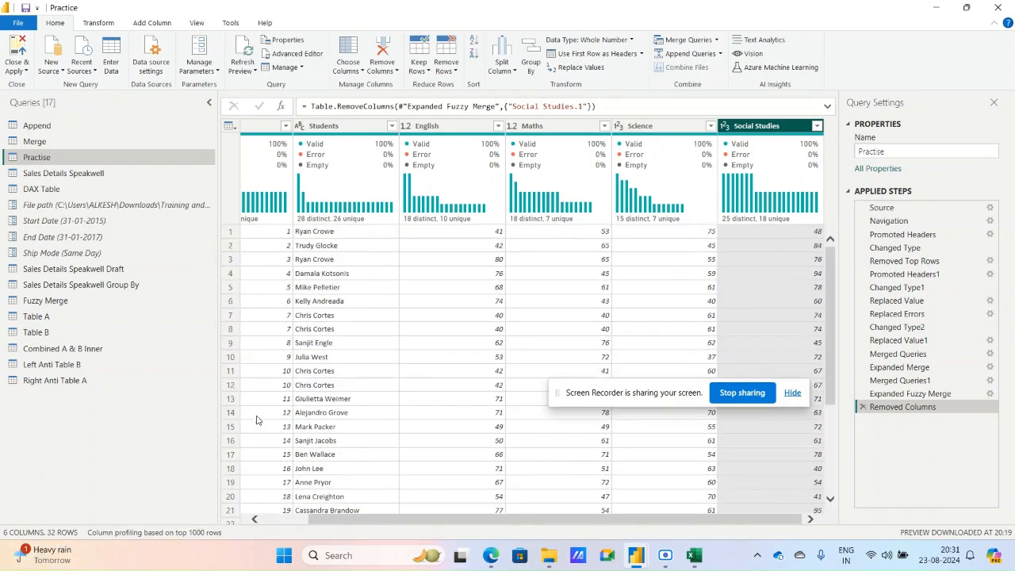
left_click(721, 54)
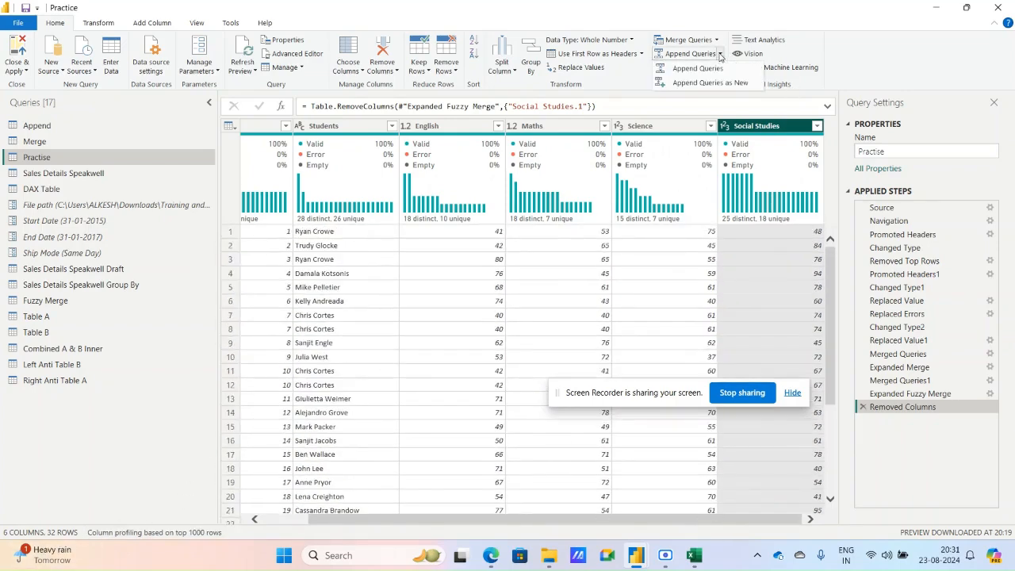
left_click(697, 68)
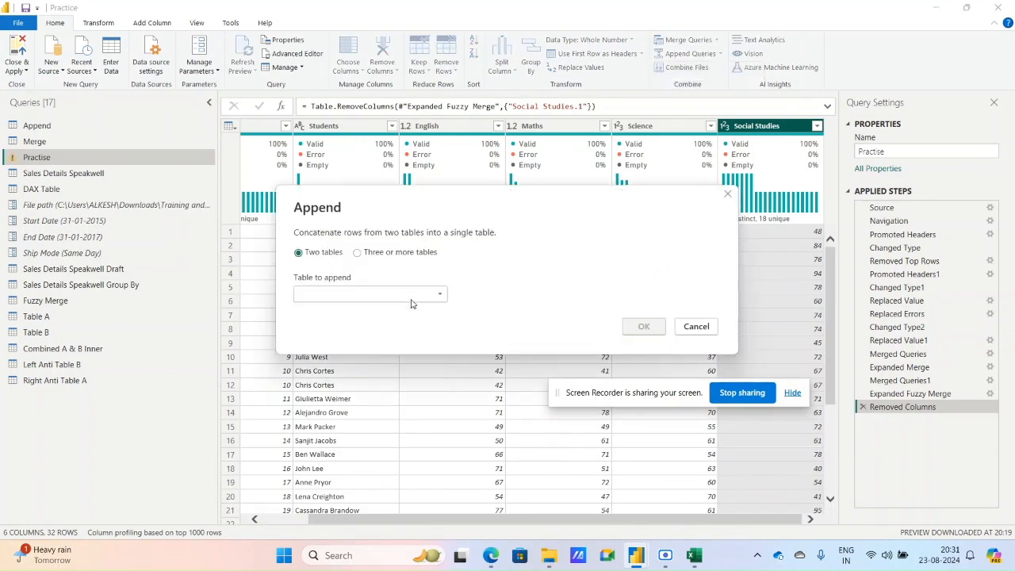
left_click(374, 295)
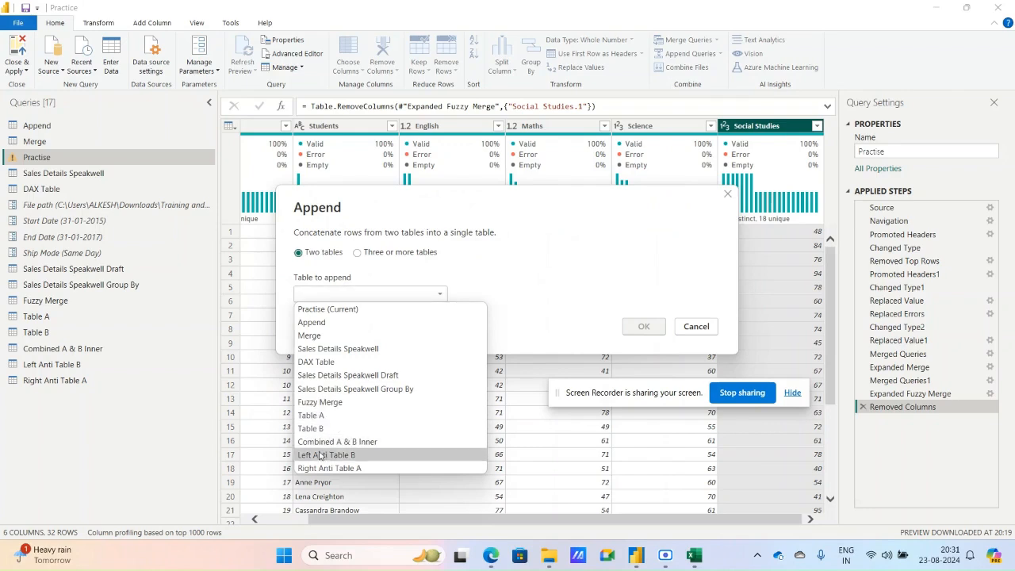
left_click(329, 322)
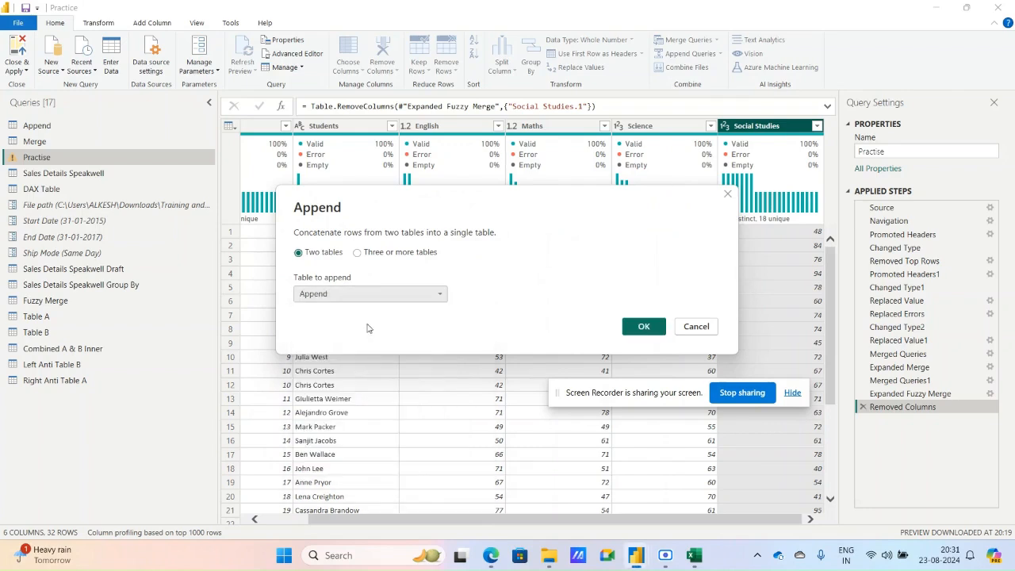
left_click(645, 326)
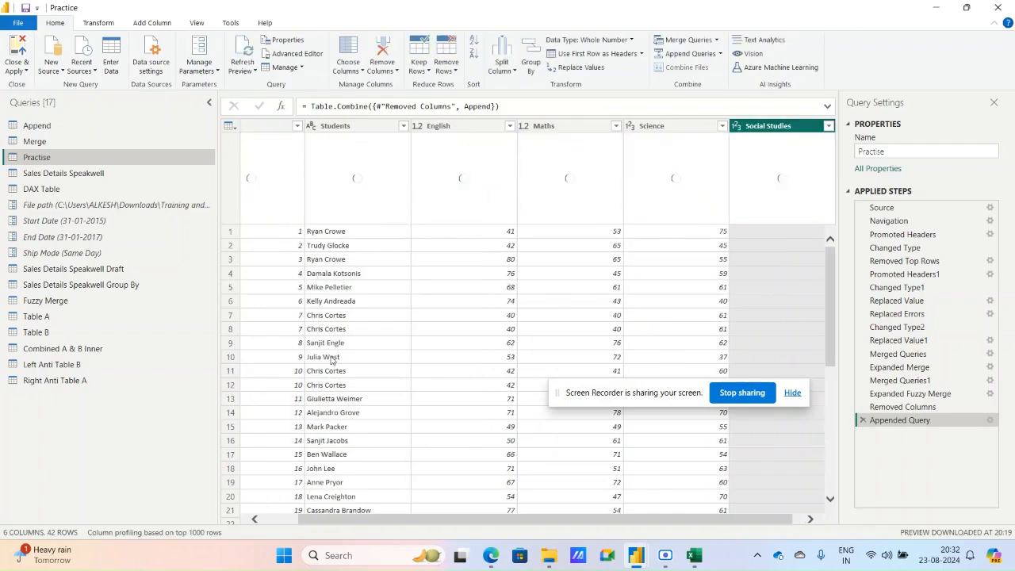
Examine the rows added at the end of Practise, including their Social Studies entries
scroll(334, 361, "down", 3)
scroll(333, 361, "down", 4)
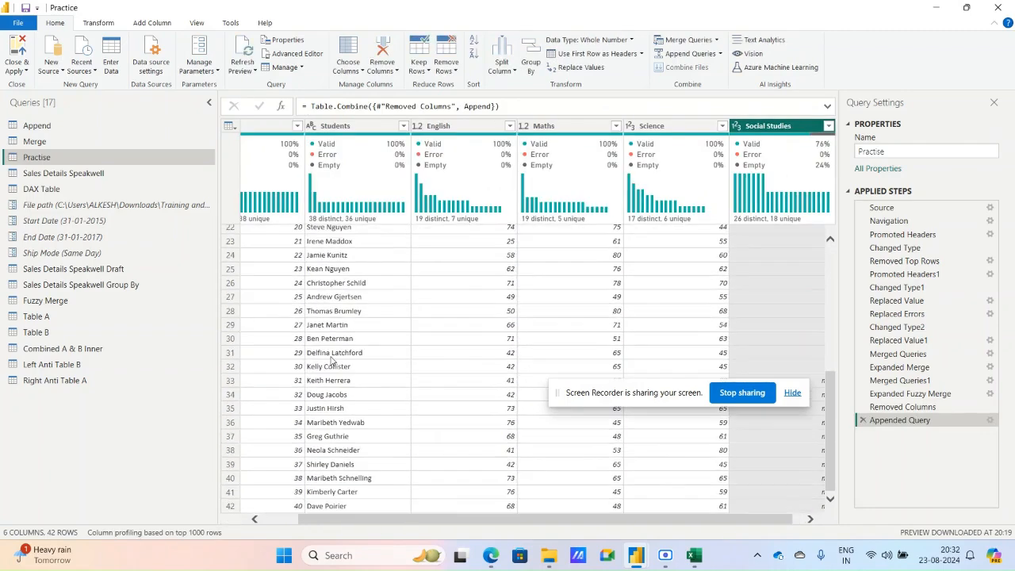
scroll(331, 361, "up", 7)
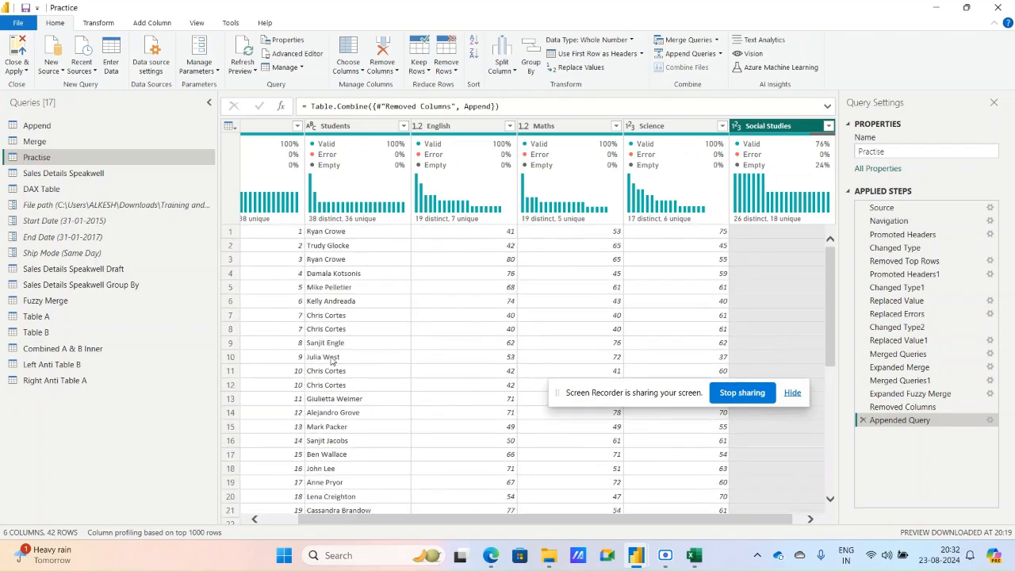
scroll(331, 361, "down", 7)
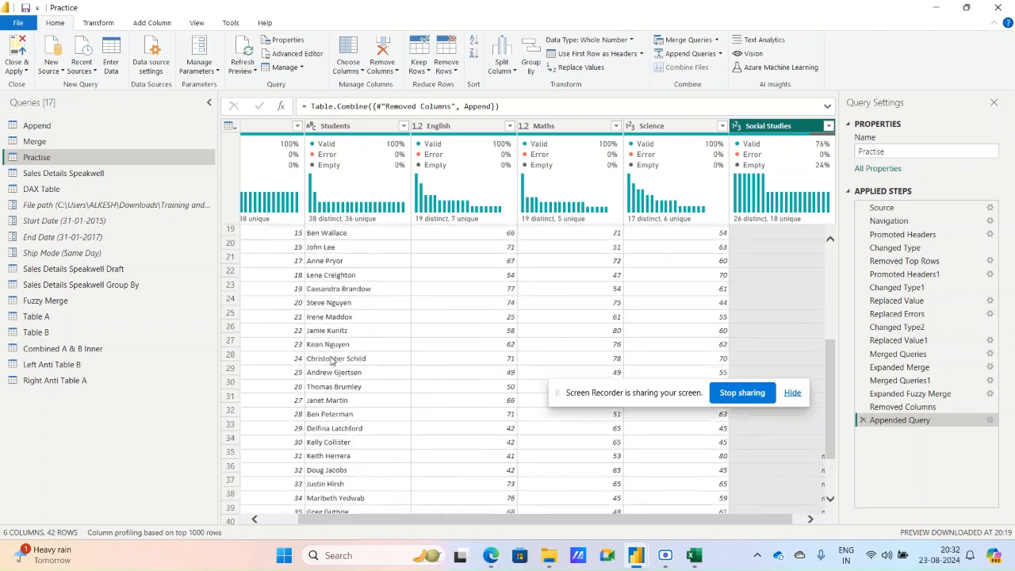
left_click(808, 523)
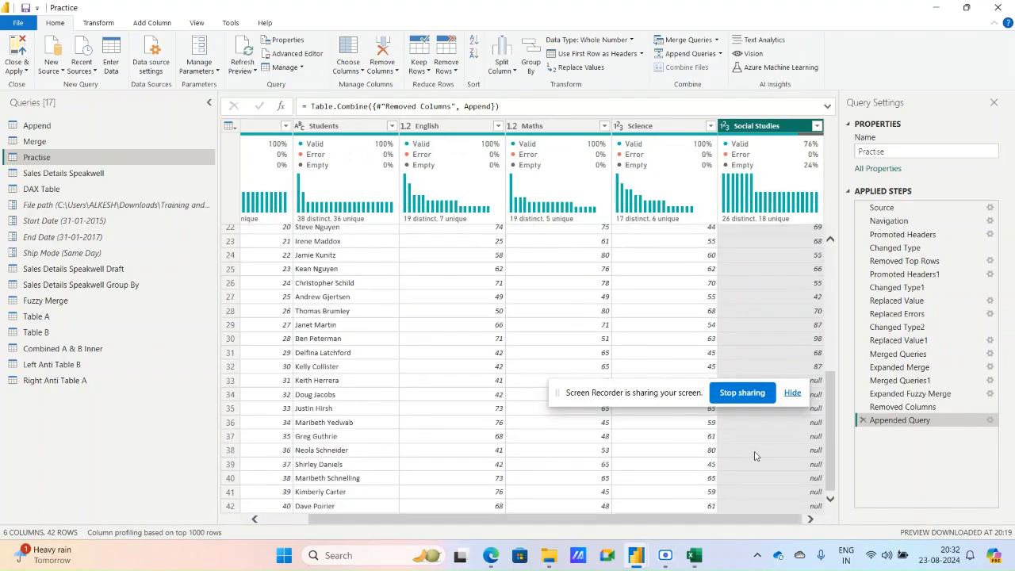
Open the Append query to check its columns against Practise, and save the Practice file
left_click(88, 131)
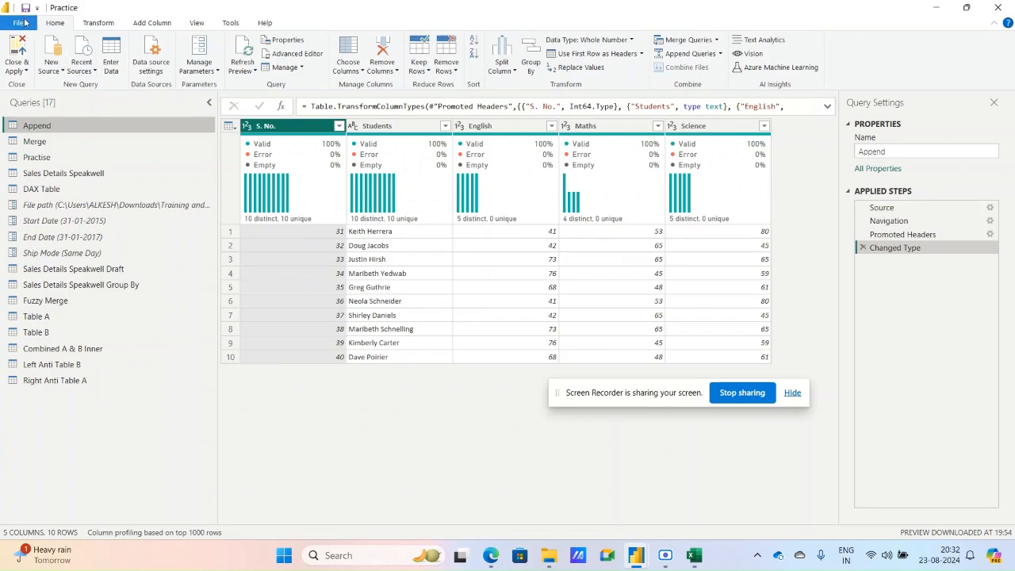
left_click(26, 8)
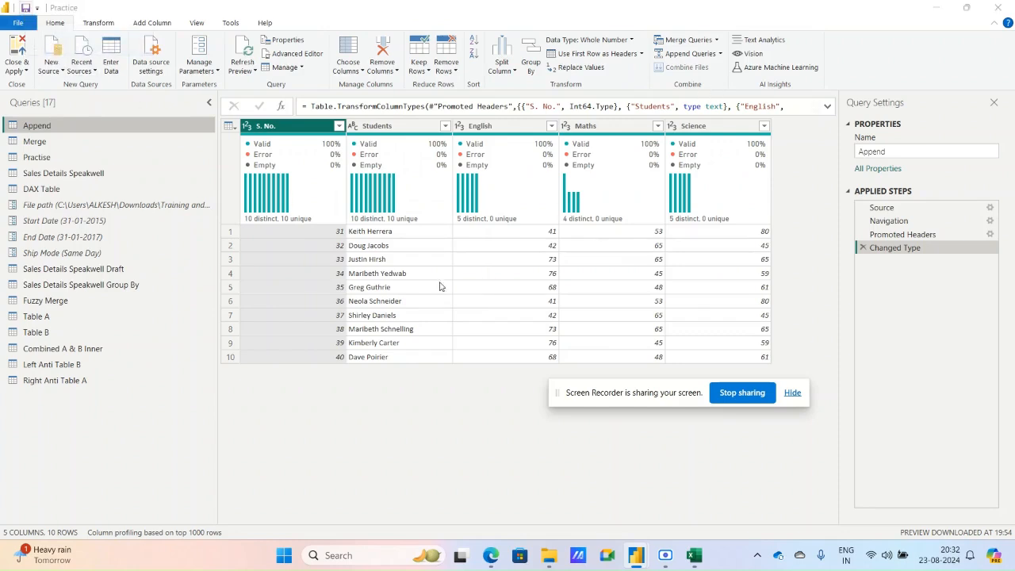